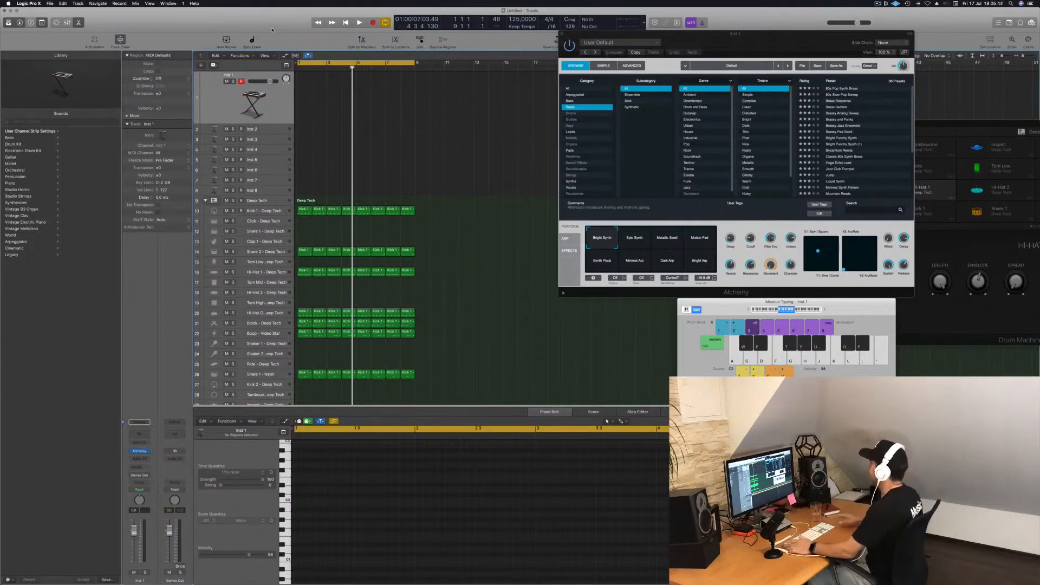
- Play the looped drums from the beginning and reposition the Musical Typing and Alchemy windows
key(Return)
key(space)
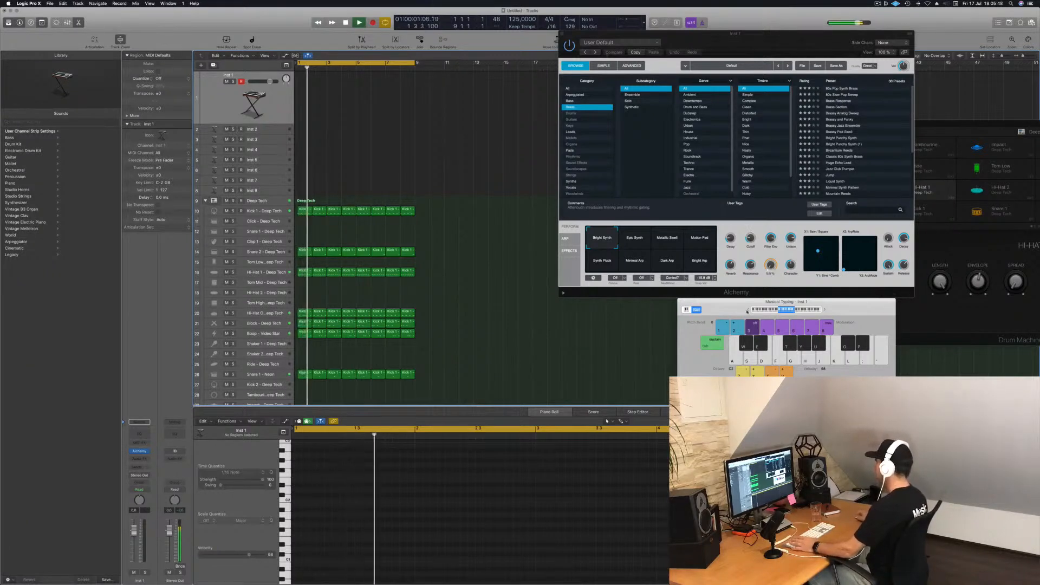
drag(740, 310, 618, 313)
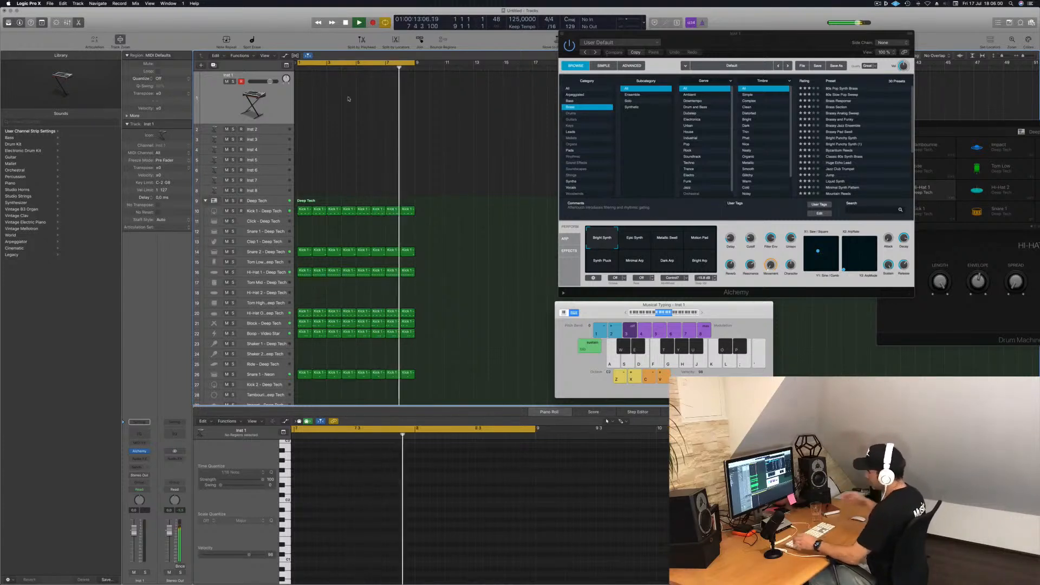
drag(739, 36, 724, 34)
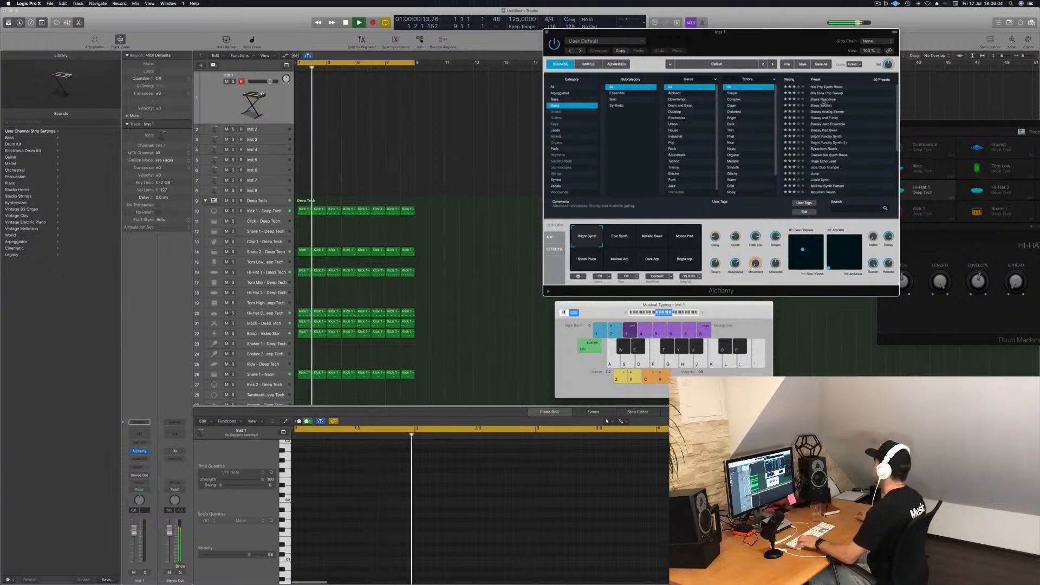
- Load the Brass Response preset in Alchemy and audition it with a few notes over the drums
click(822, 99)
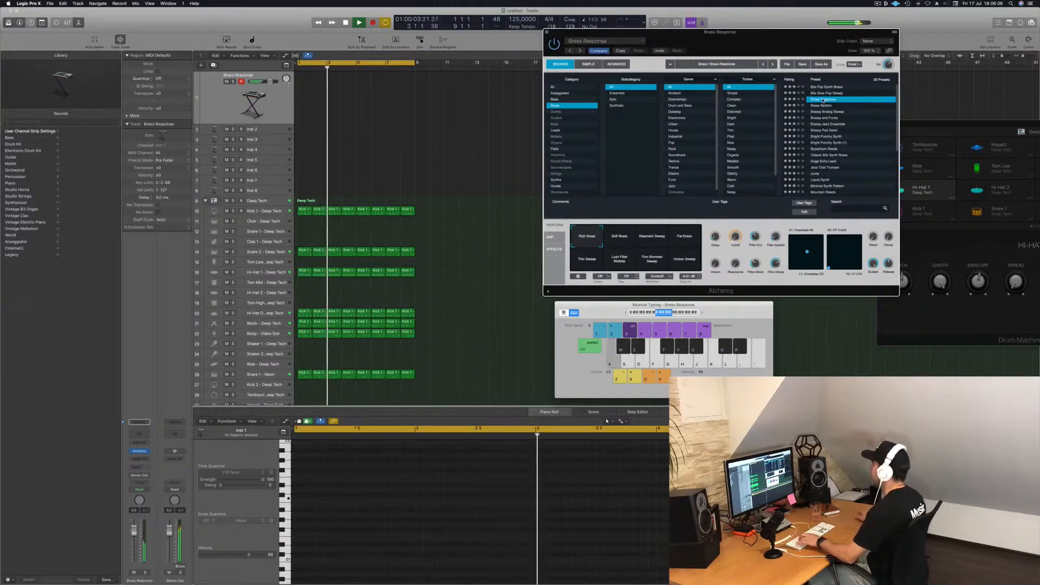
key(s)
key(f)
key(d)
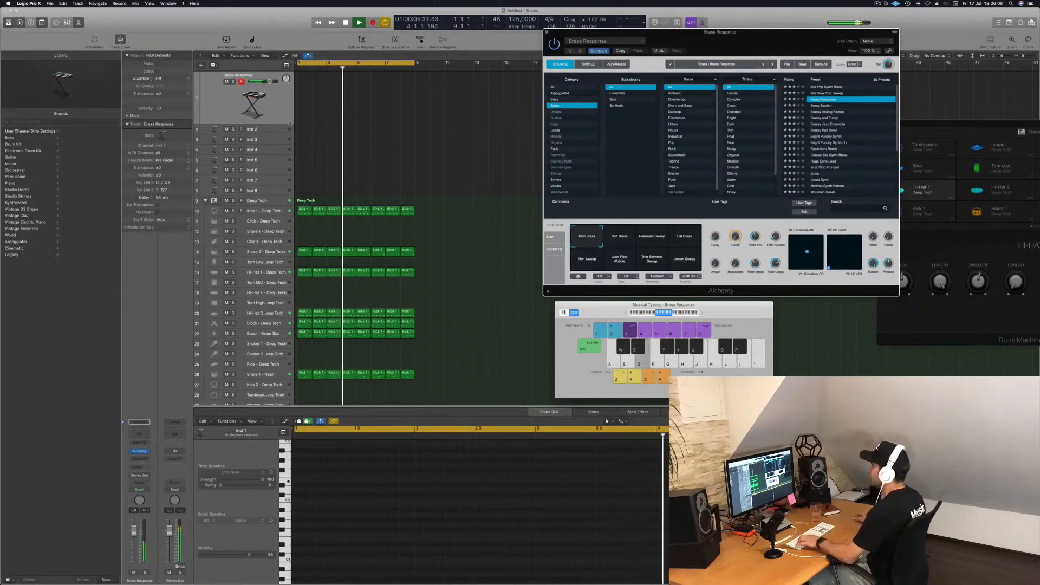
key(f)
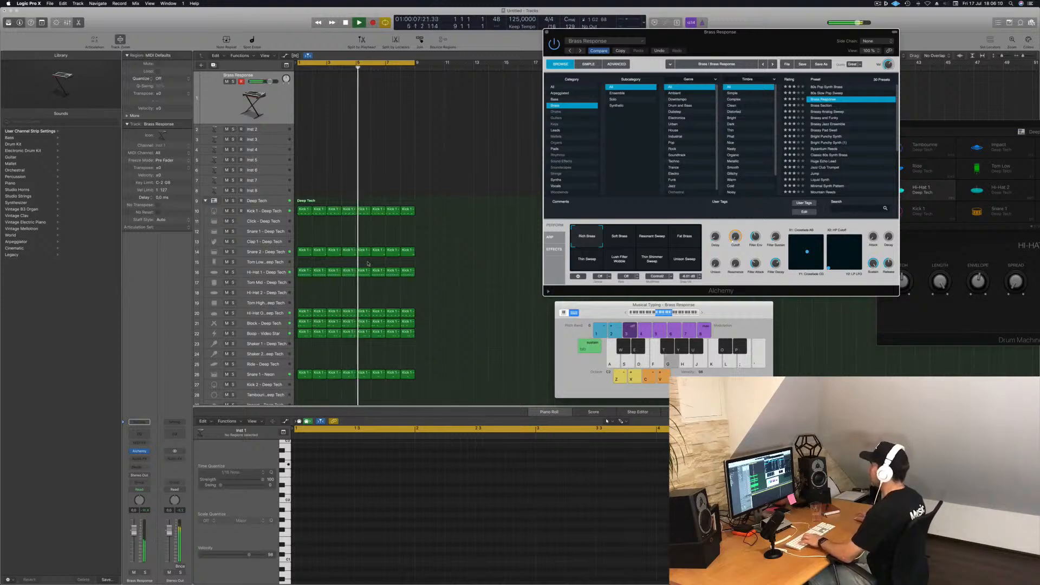
- Audition the Brass Section, Brassy Analog Sweep, Brassy and Funky, and Brassy Jazz Ensemble presets against the drums
click(831, 106)
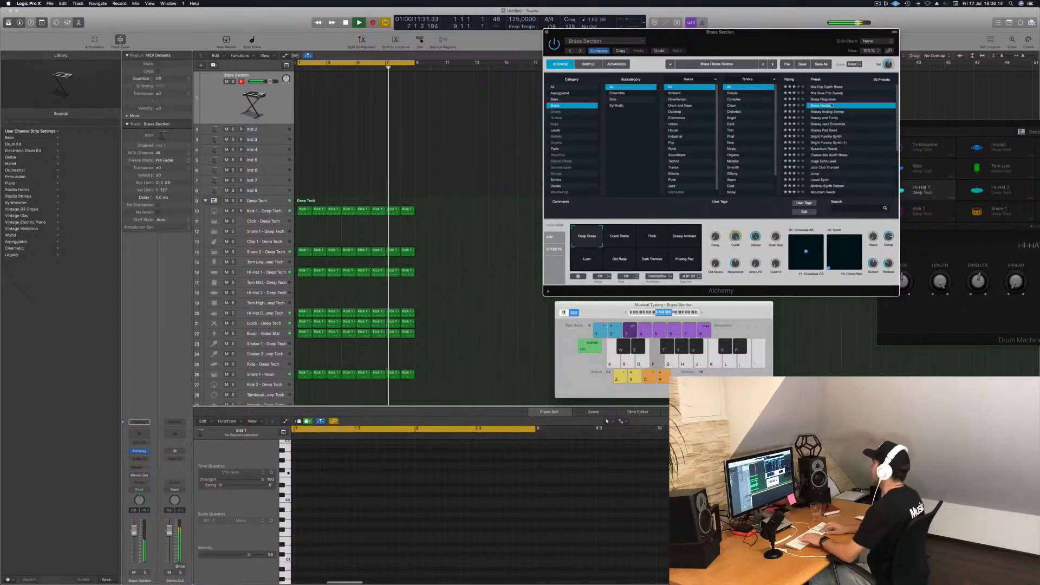
key(Down)
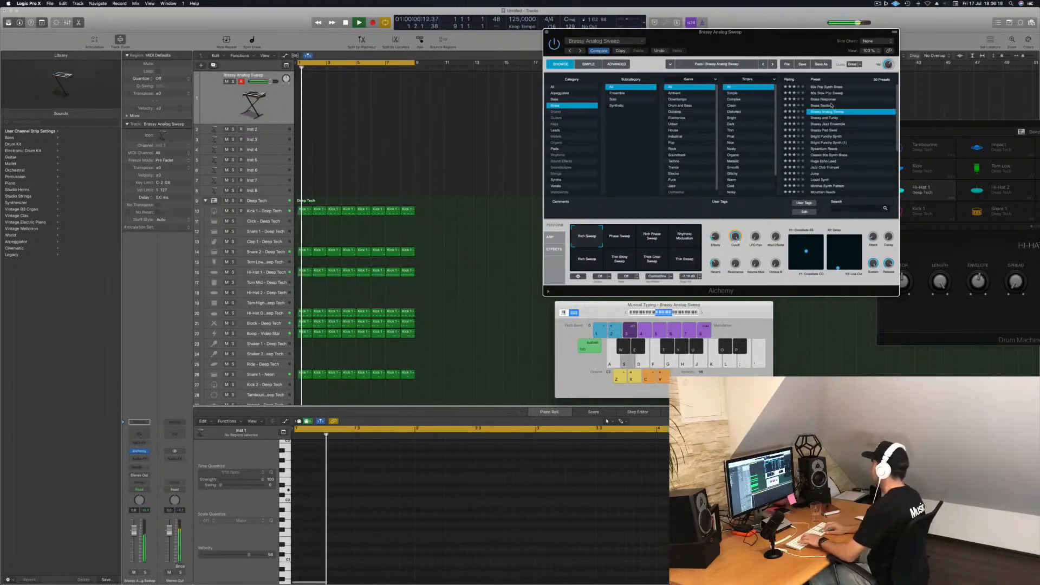
key(Down)
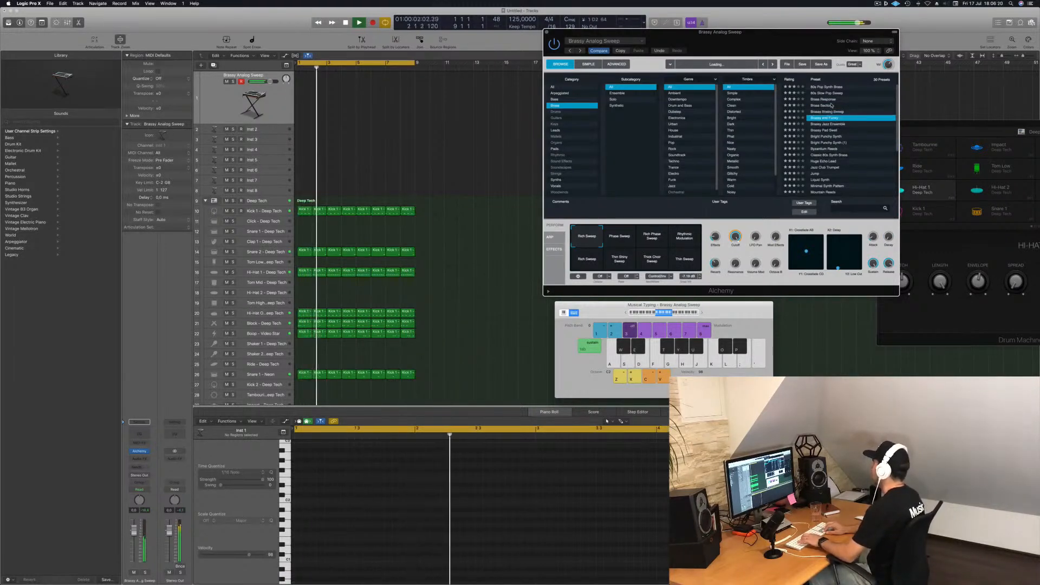
key(s)
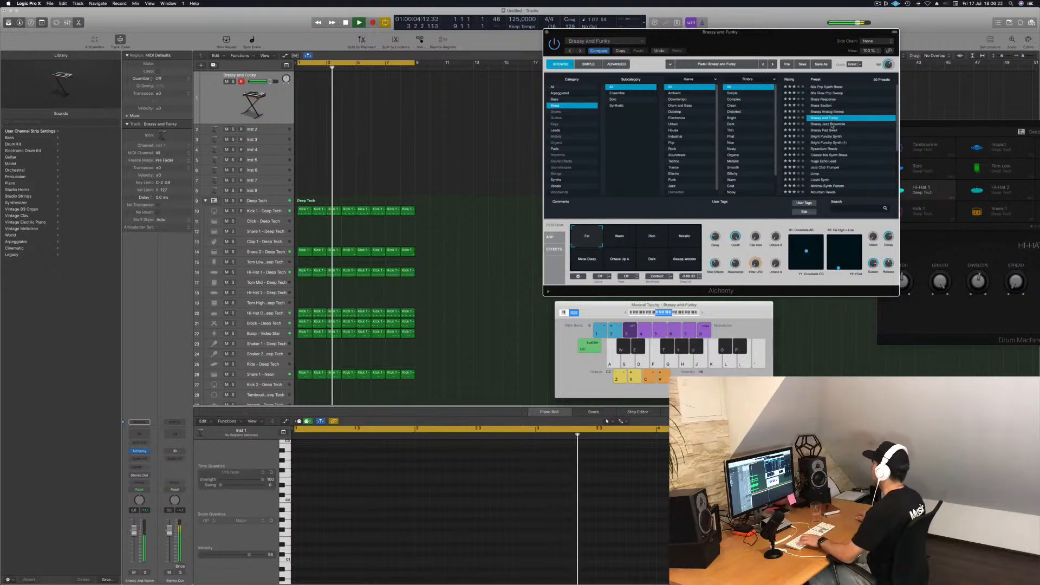
click(832, 124)
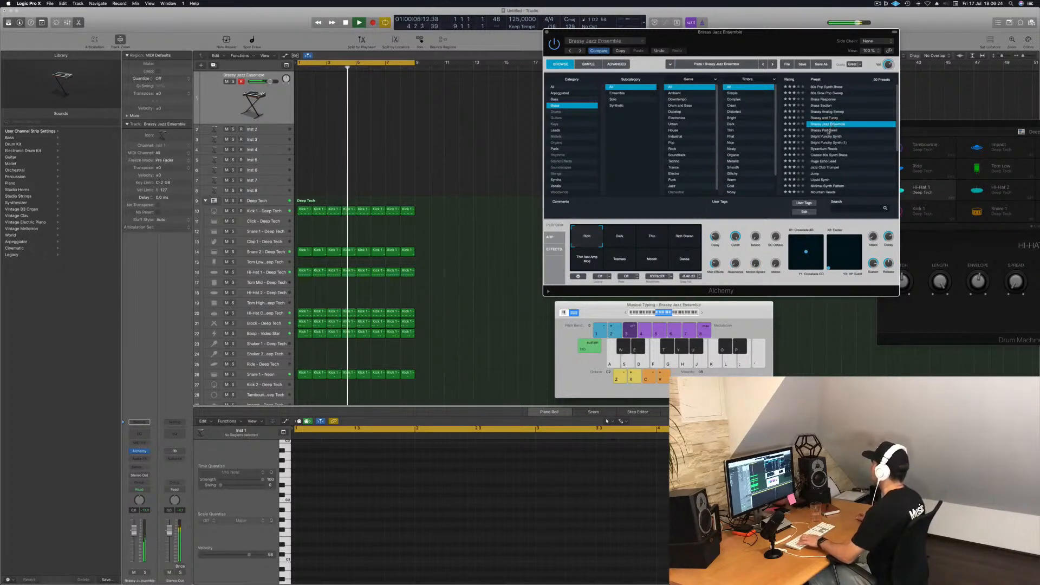
- Load the Brassy Pad Swell preset, lower the typing keyboard by one octave, and rehearse a simple phrase
click(829, 131)
key(s)
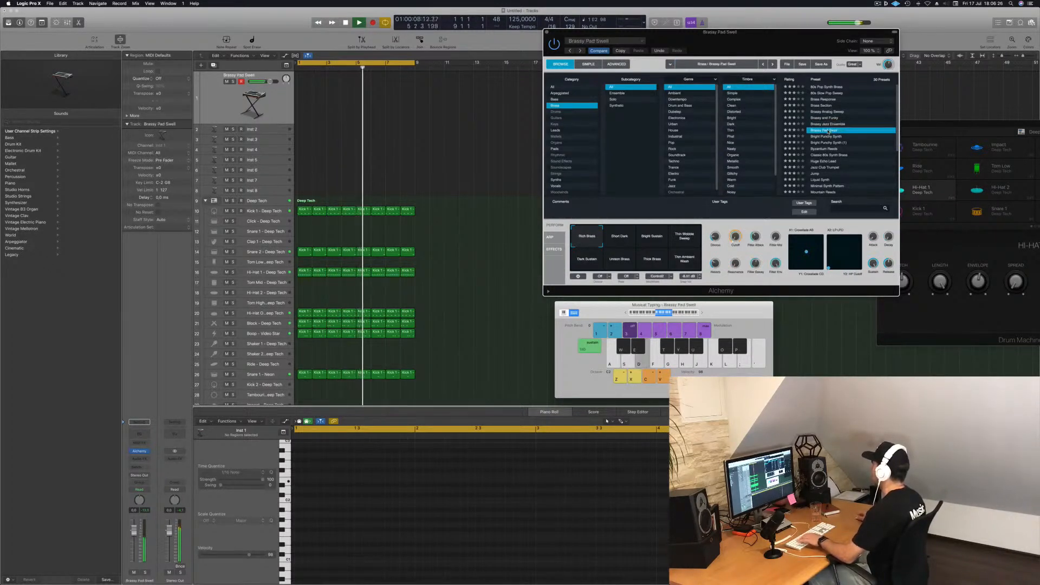
key(s)
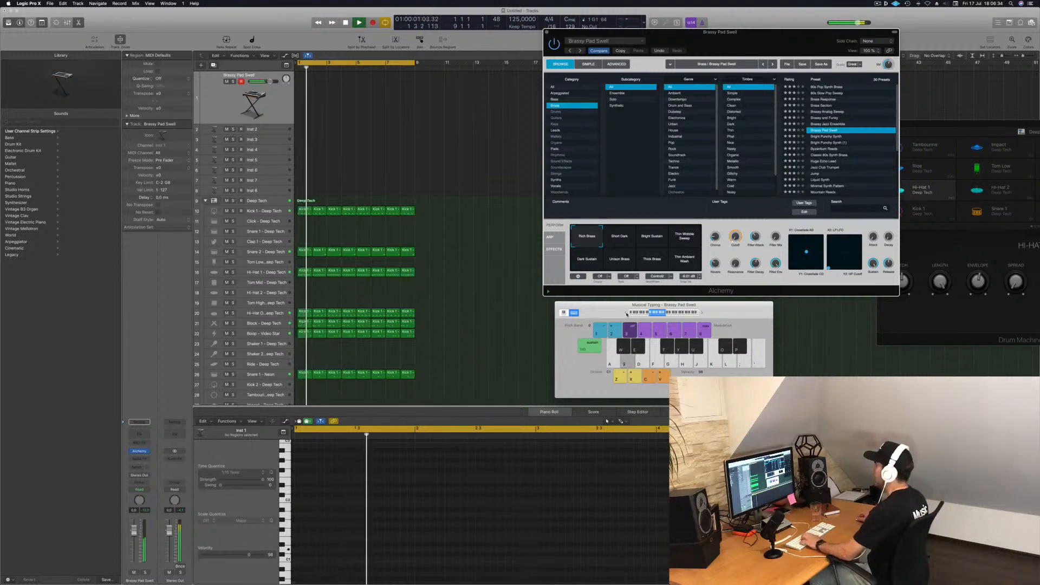
key(e)
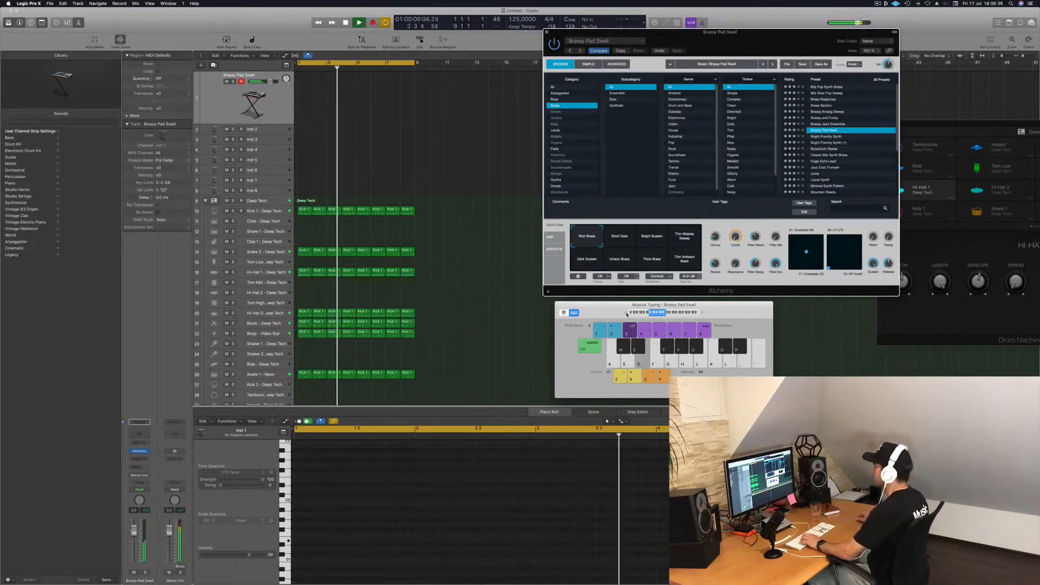
key(s)
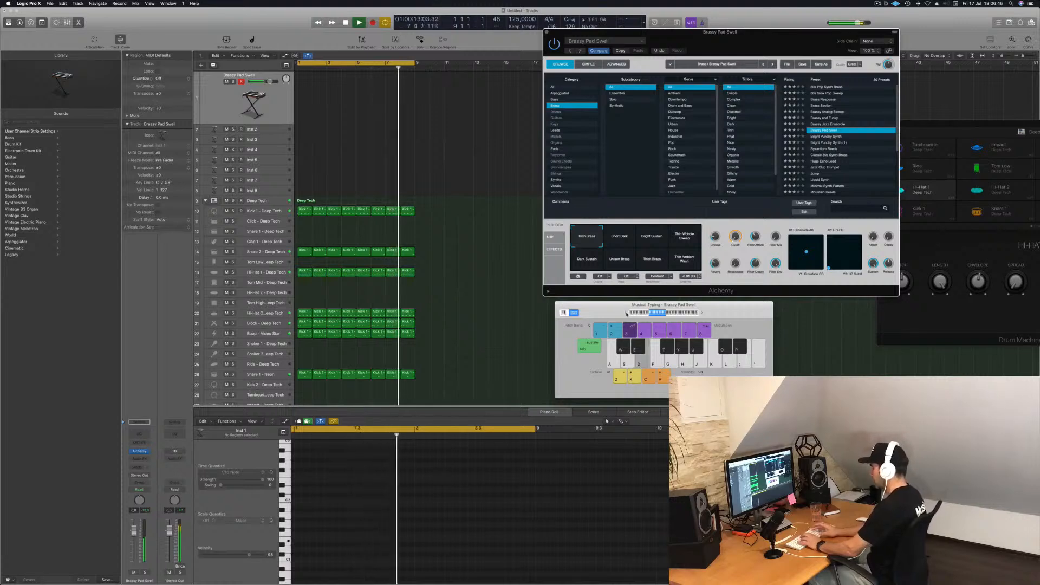
- Record a four-note Brassy Pad Swell phrase on the first instrument track over the looped drums
key(r)
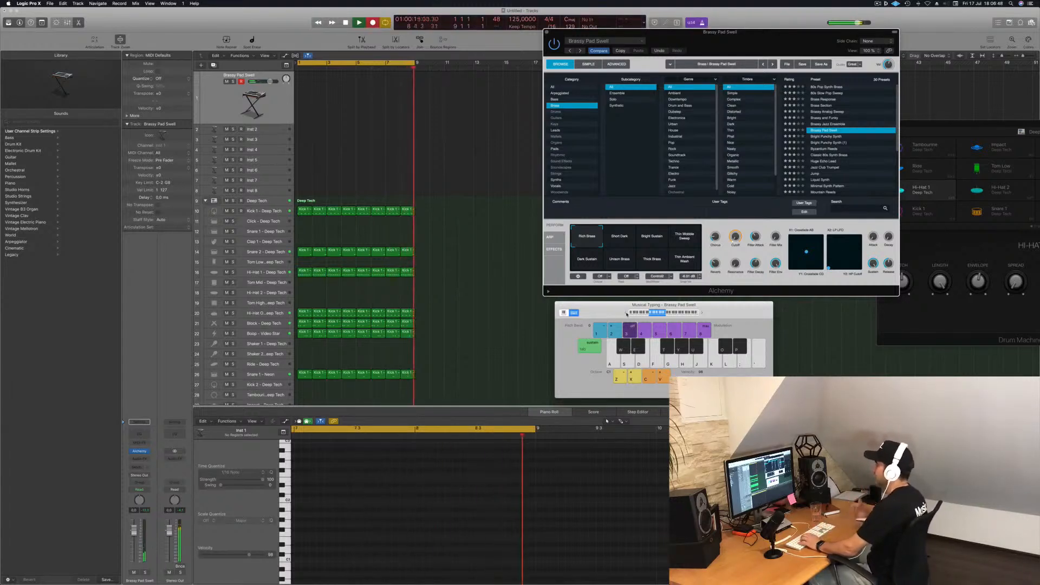
key(d)
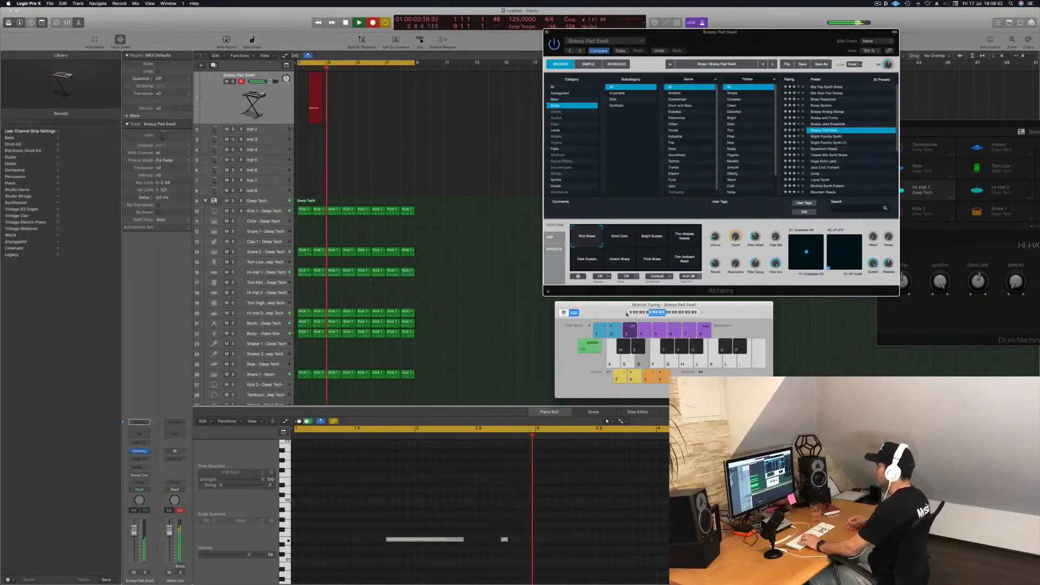
key(a)
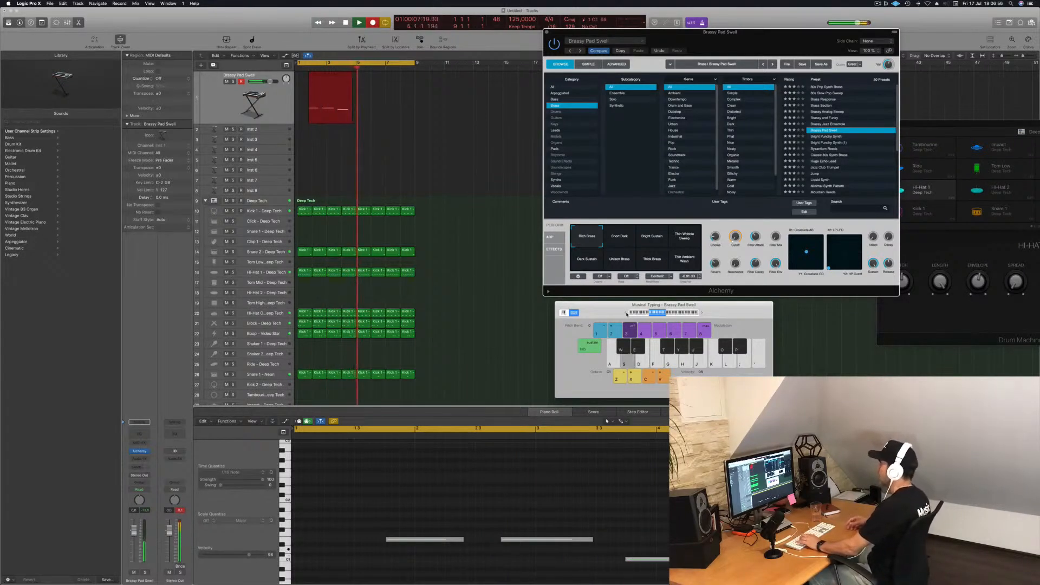
key(space)
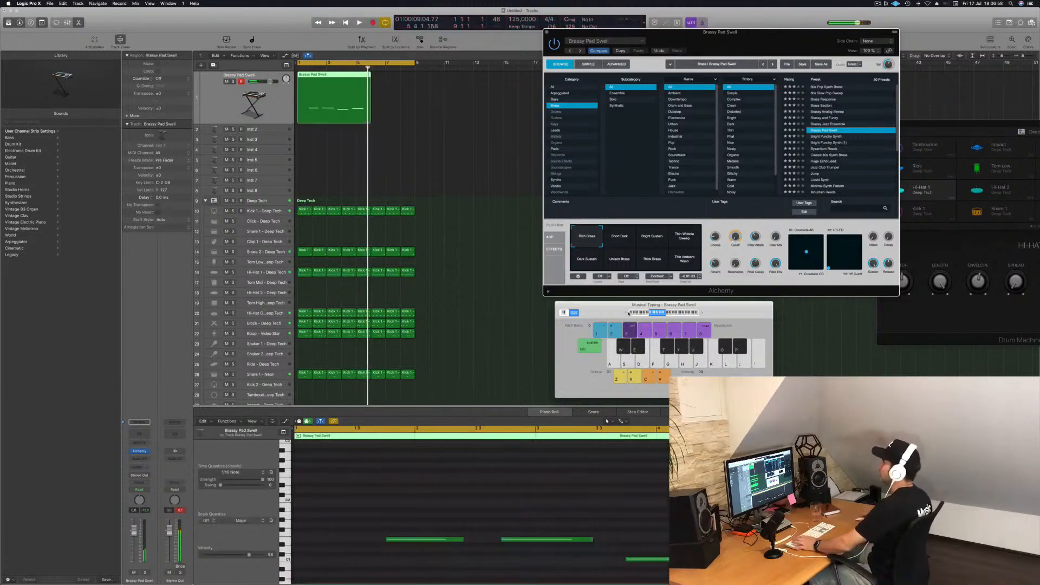
- Quantize the recorded region to 1/16 Note and tidy its first two notes, moving the second slightly later and lengthening the first
scroll(564, 504, down, 2)
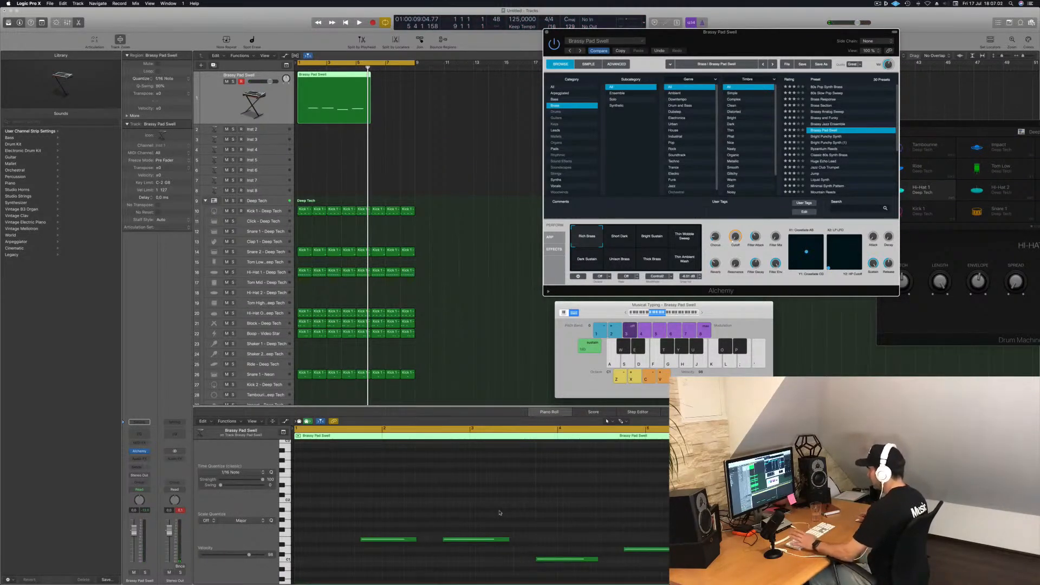
key(space)
scroll(493, 511, down, 2)
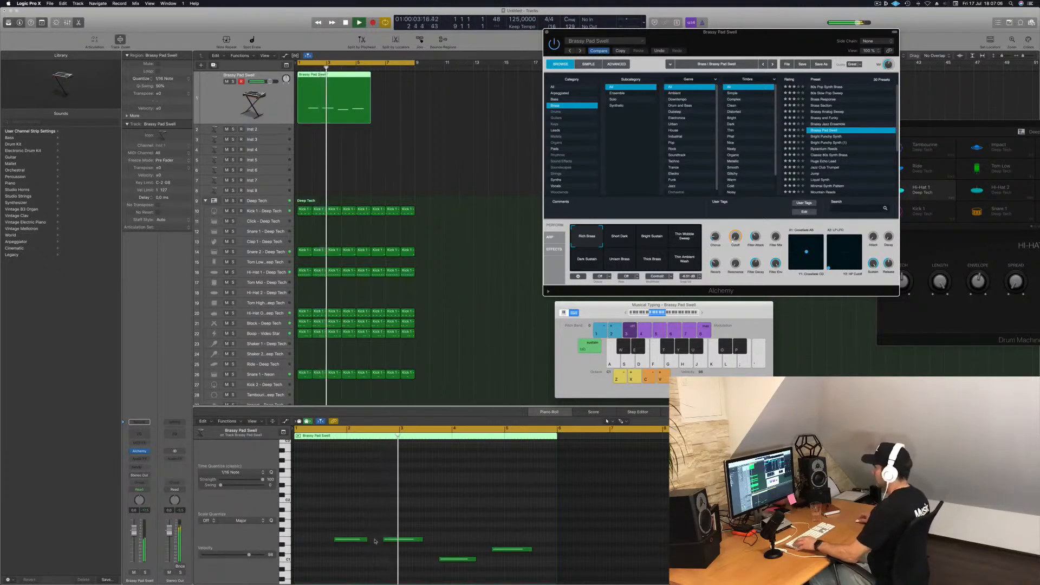
click(407, 539)
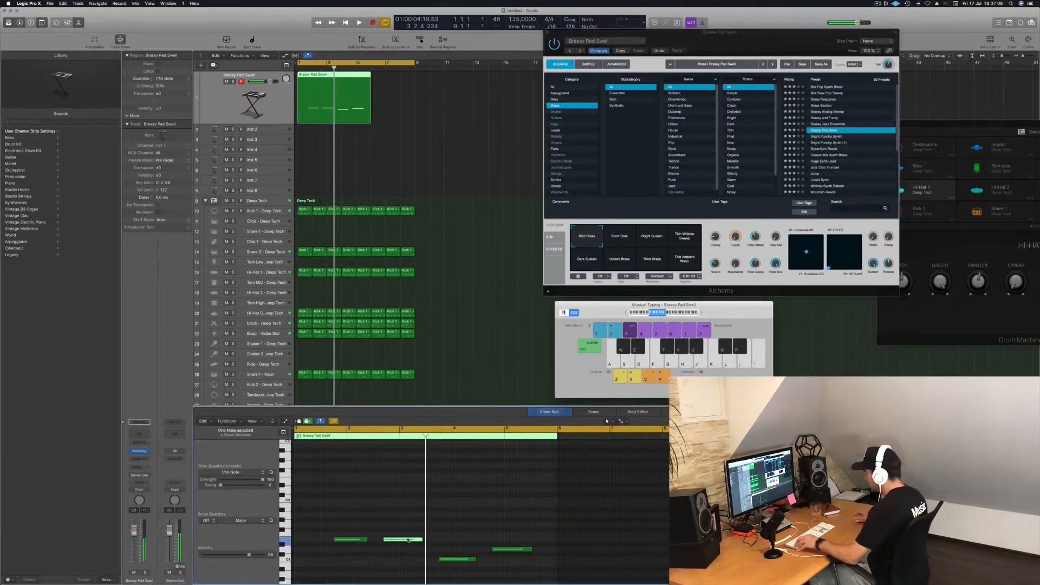
key(space)
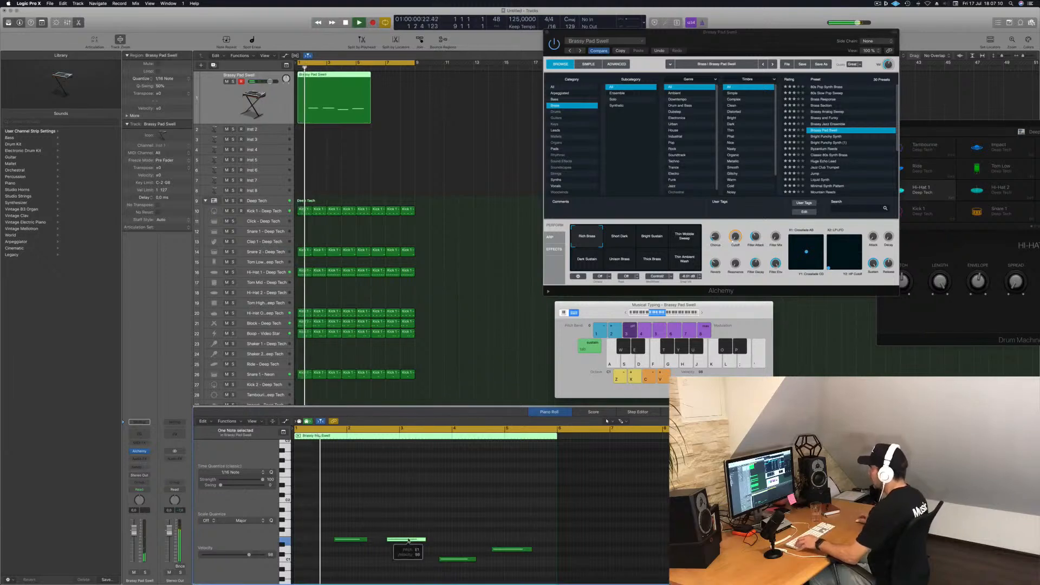
drag(366, 539, 372, 538)
scroll(359, 533, up, 2)
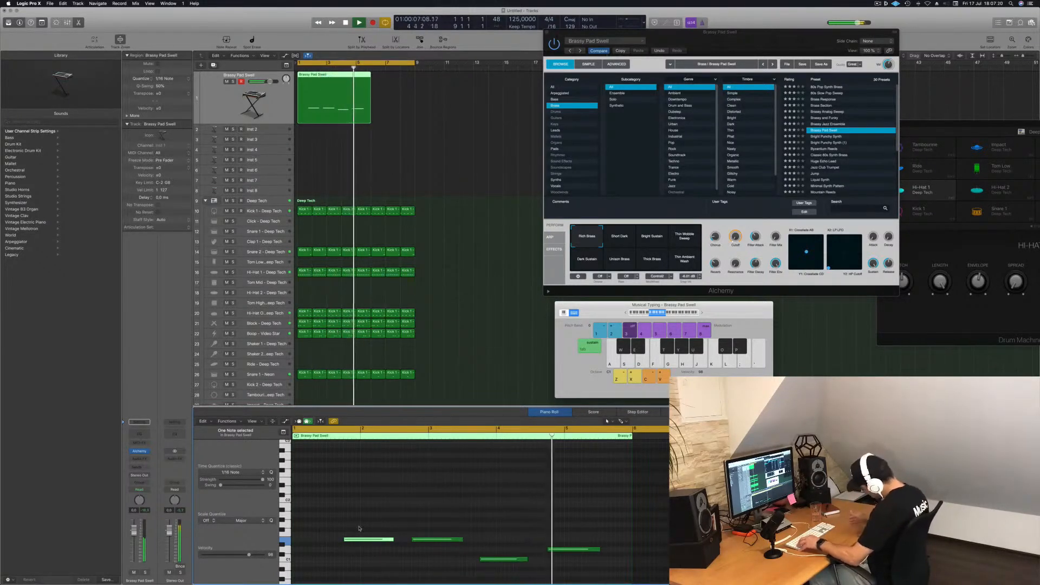
- Stop playback, split the region at its first note, and delete the empty section before it
key(space)
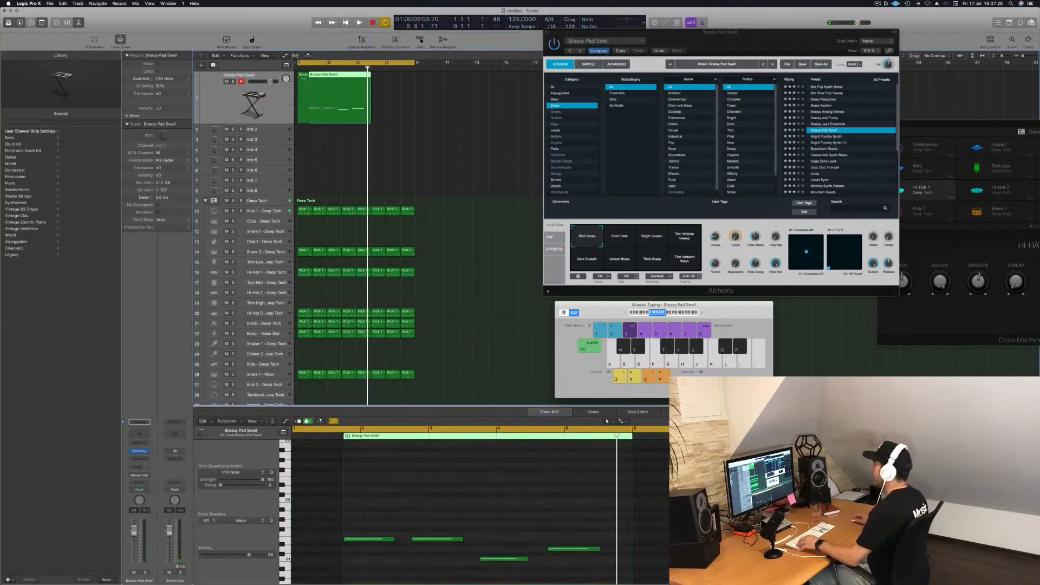
click(307, 78)
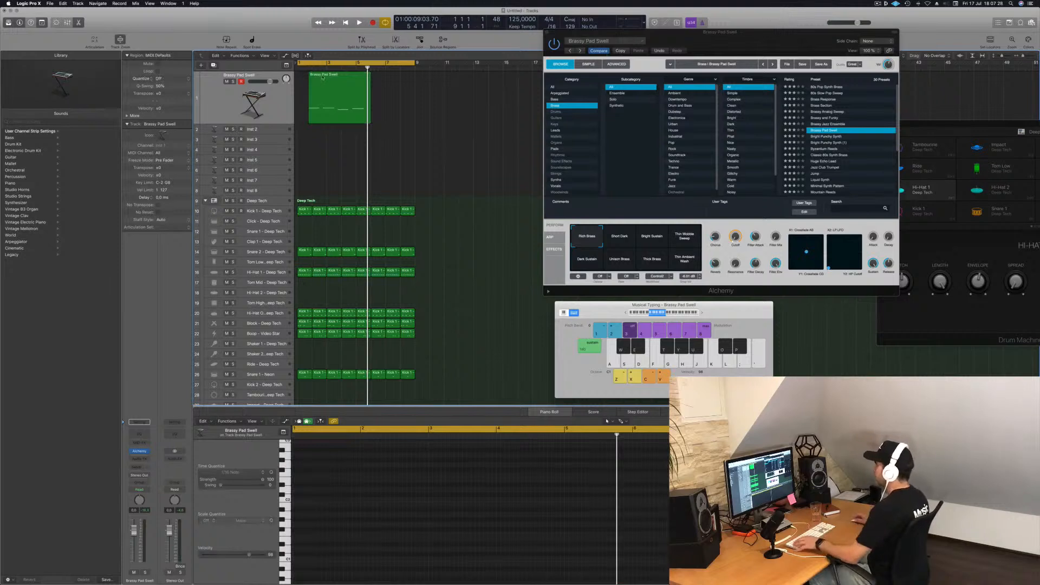
scroll(320, 76, up, 4)
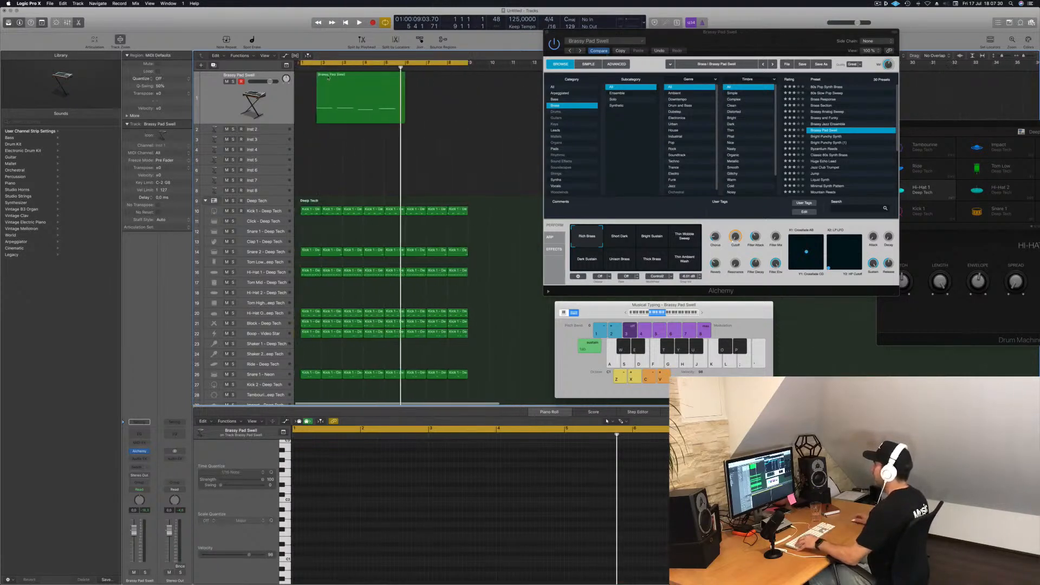
- Copy the trimmed Brassy Pad Swell region four bars later, directly after the original, and play the loop from the start
click(328, 73)
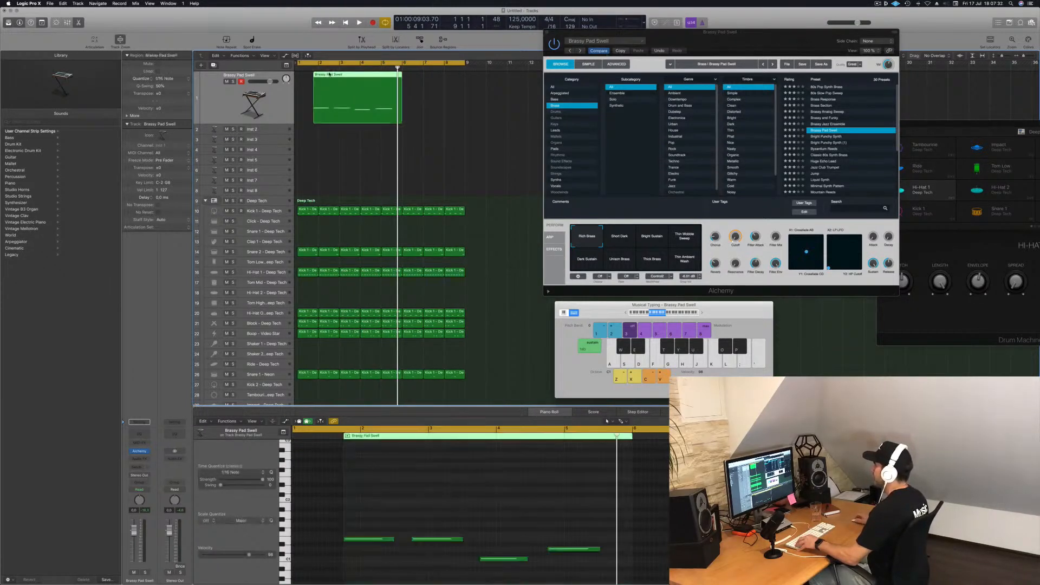
drag(328, 75, 414, 80)
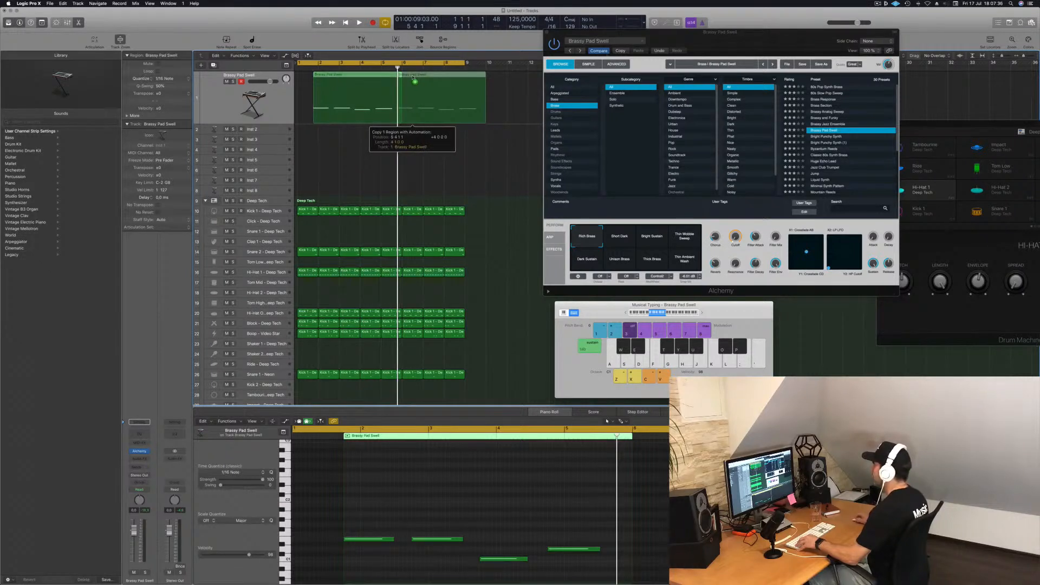
drag(413, 77, 412, 76)
key(Return)
key(space)
scroll(370, 166, down, 2)
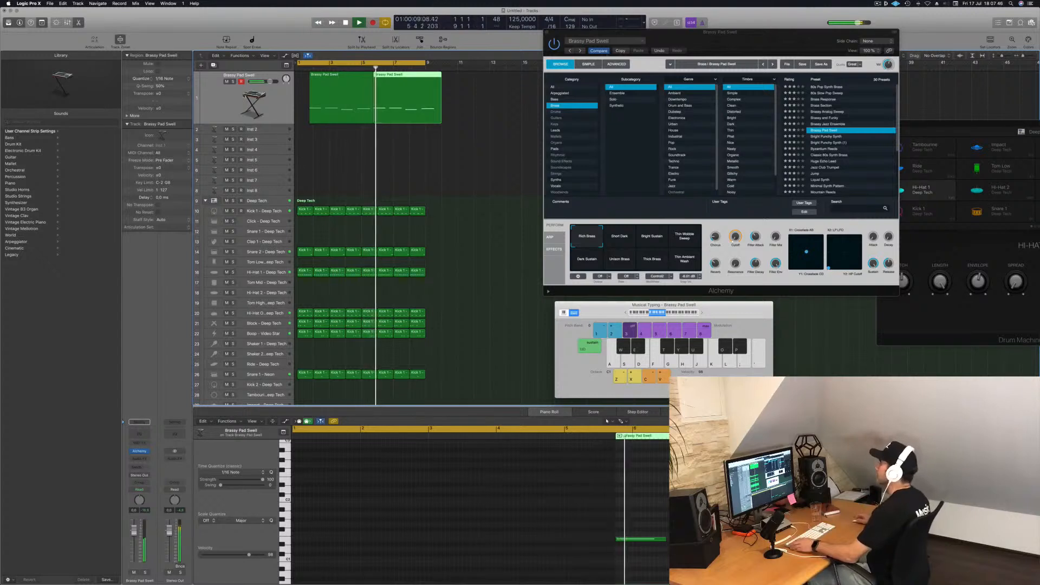
- Select both Brassy Pad Swell regions and listen to them with the Deep Tech drums from the beginning
key(shift+e)
key(Return)
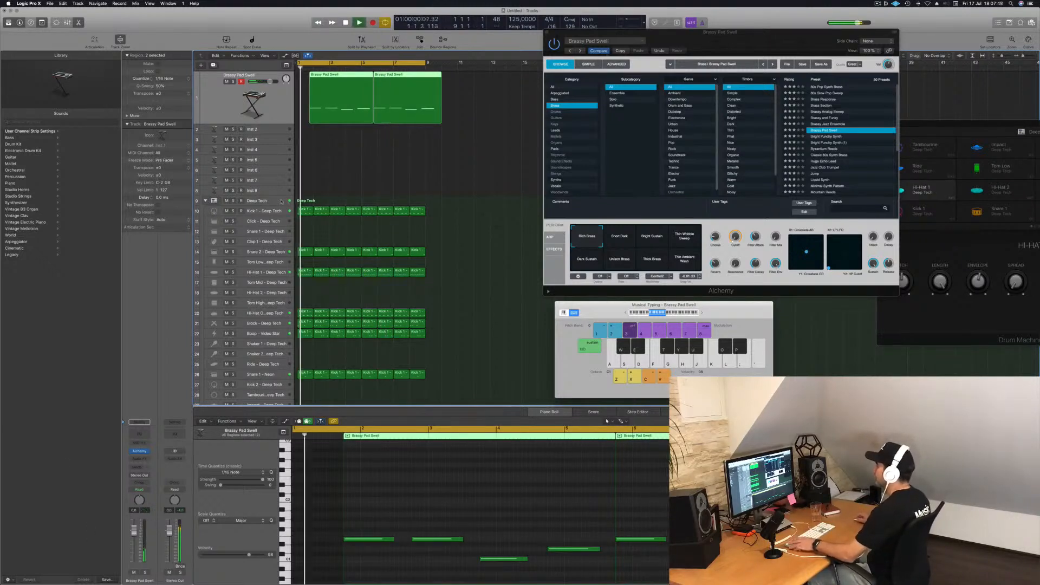
click(289, 204)
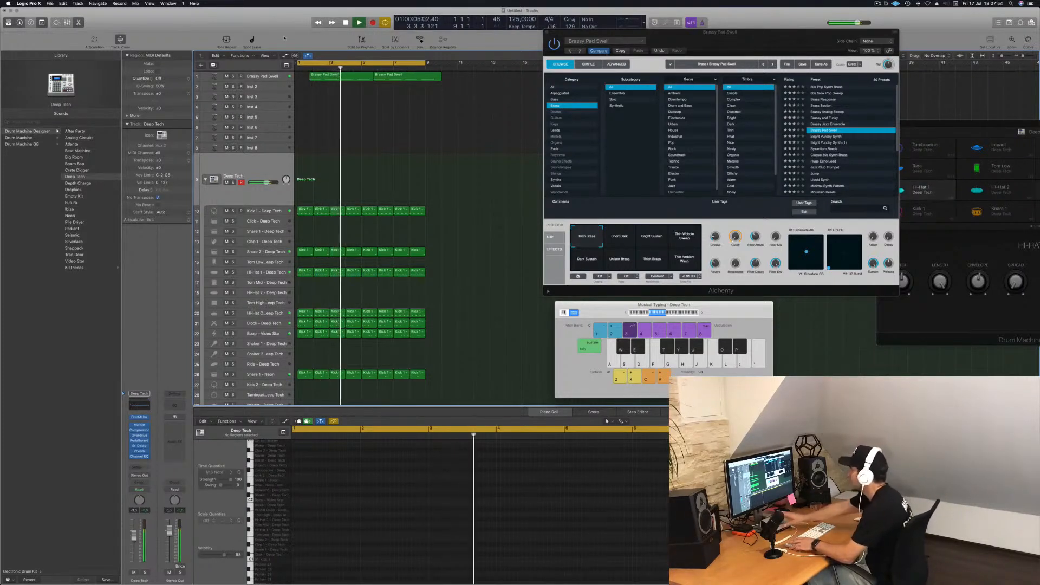
click(257, 76)
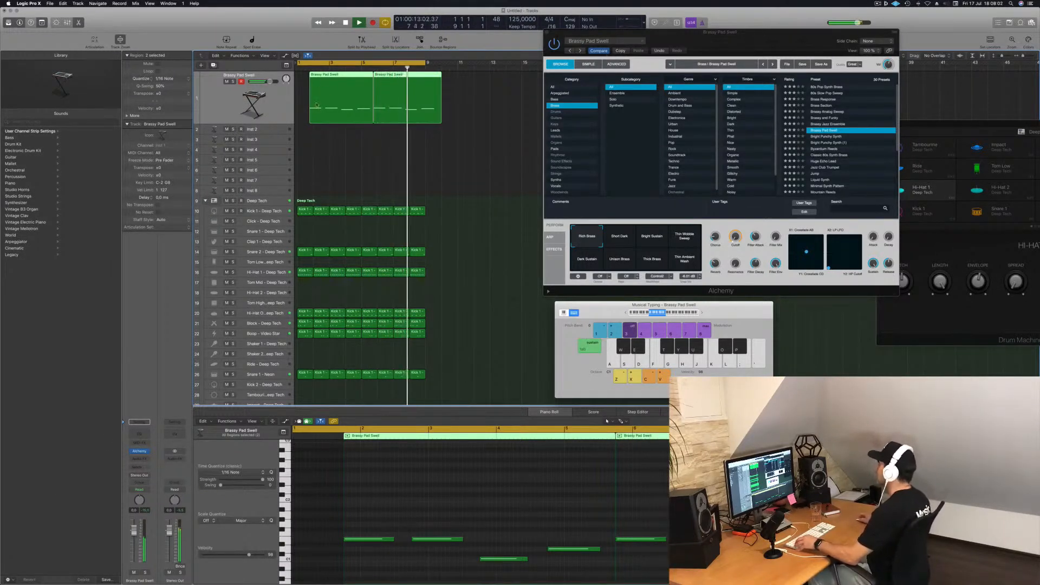
- Split the second Brassy Pad Swell region at the loop end, bar 9, with the Split option for notes crossing the cut
click(274, 131)
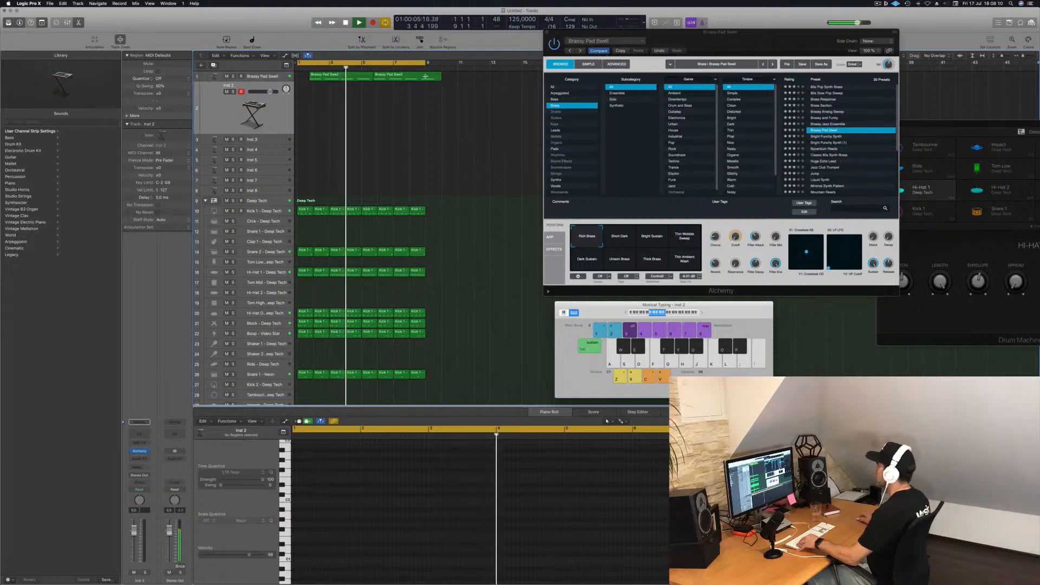
click(425, 76)
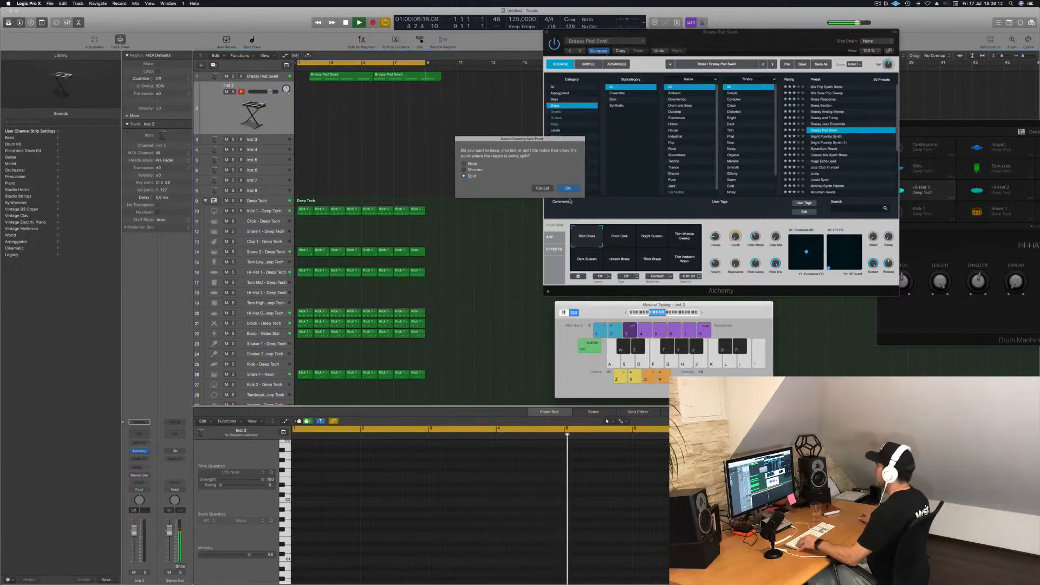
click(567, 188)
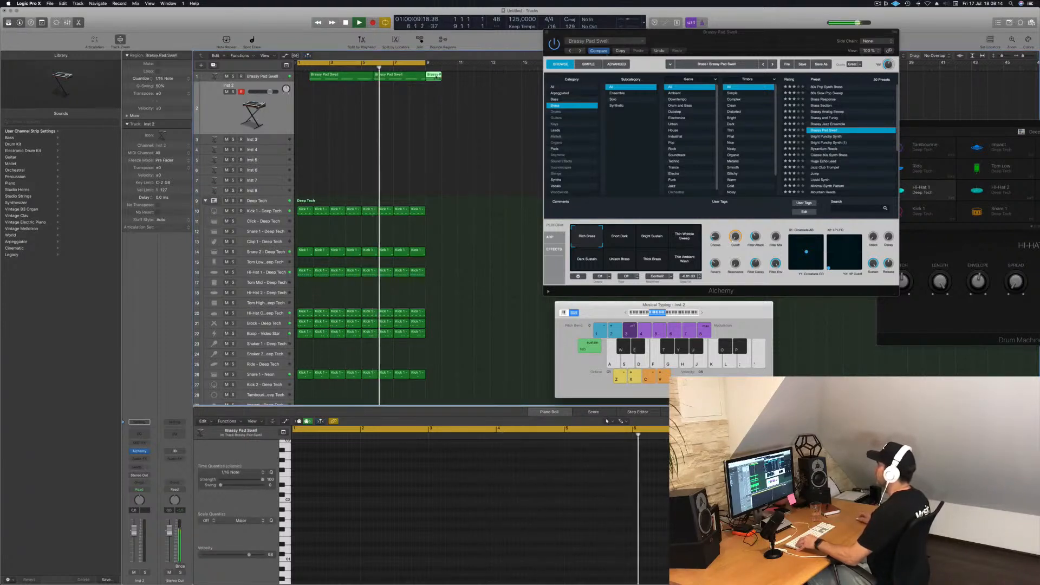
- Try copying the whole split-off tail region to bar 1 of the Brassy Pad Swell track
drag(433, 76, 307, 76)
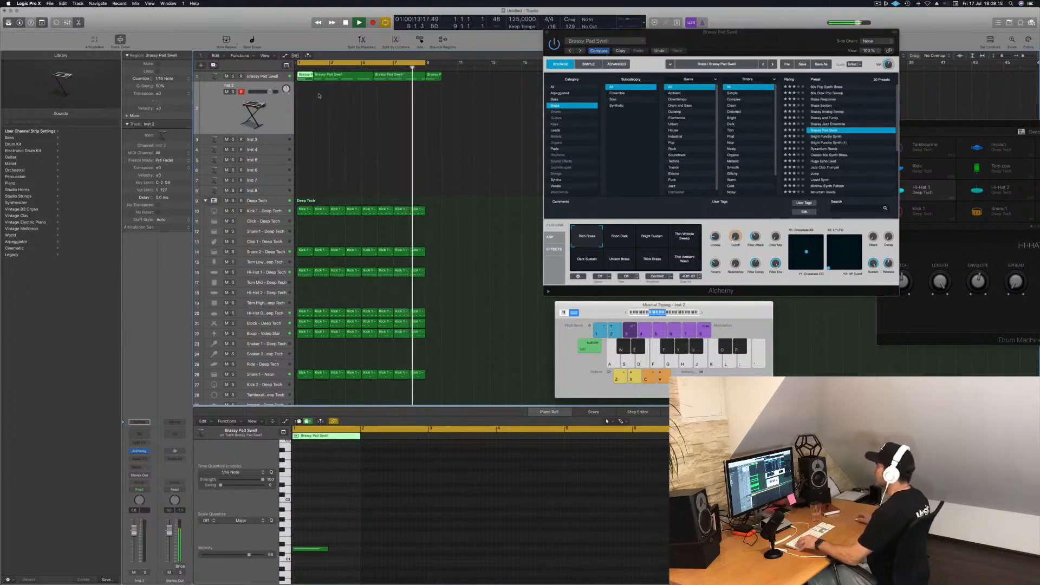
key(super+Right)
key(super+Right)
key(super+Right)
key(super+Right)
key(super+Right)
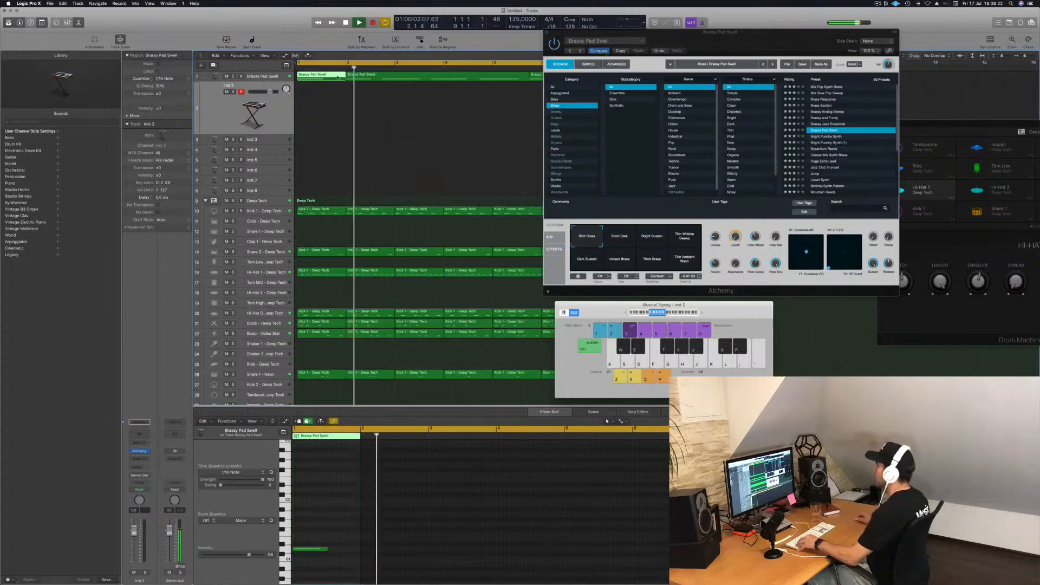
- Split the tail after bar 9 into two pieces and copy its front piece to bar 1, restarting playback from the beginning
key(super+Left)
key(super+Left)
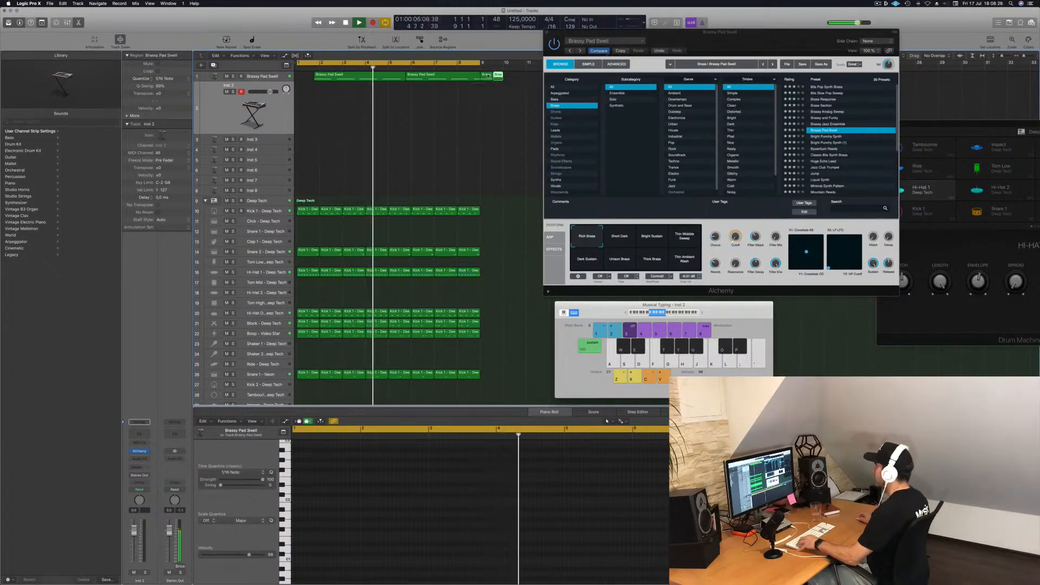
drag(486, 77, 302, 77)
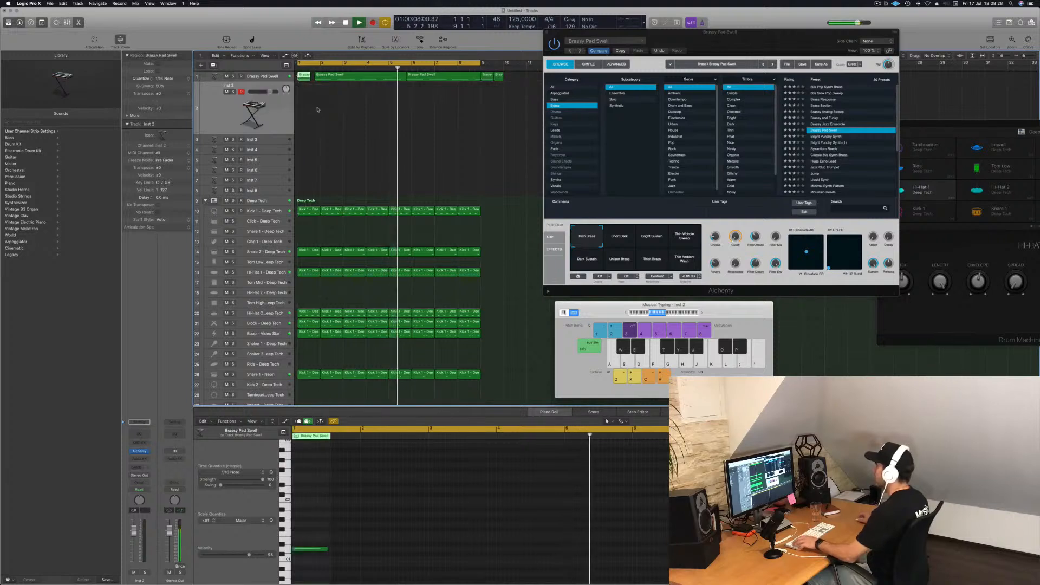
key(space)
key(Return)
key(space)
key(super+Left)
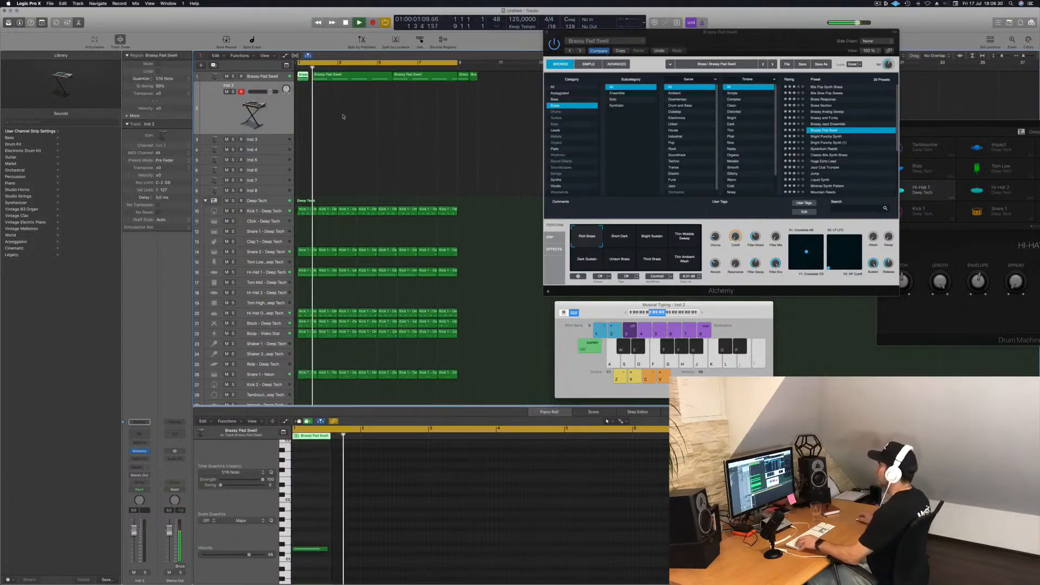
- Delete the two leftover tail pieces after bar 9 and select the Brassy Pad Swell track
click(474, 82)
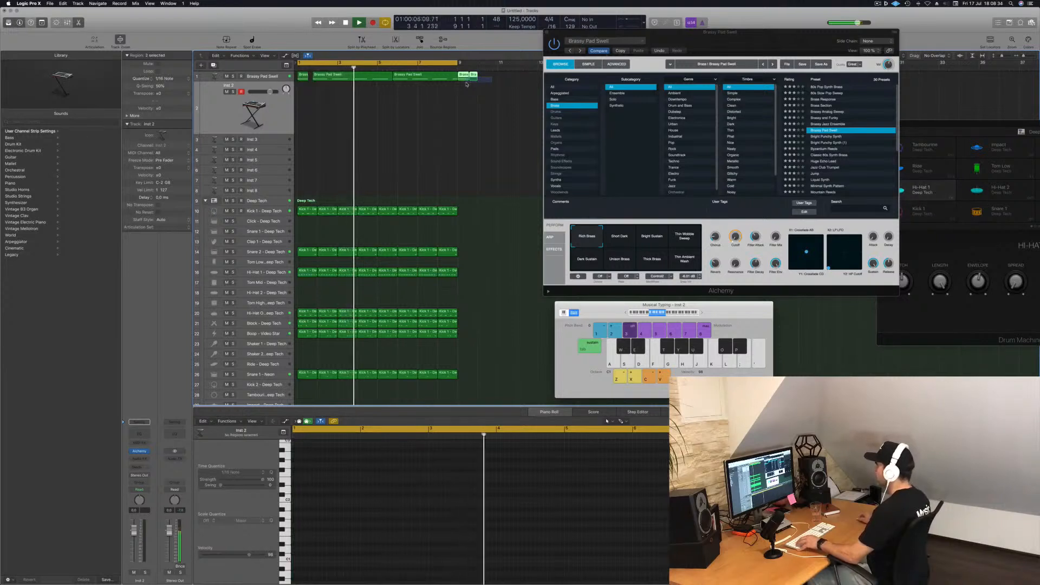
key(Delete)
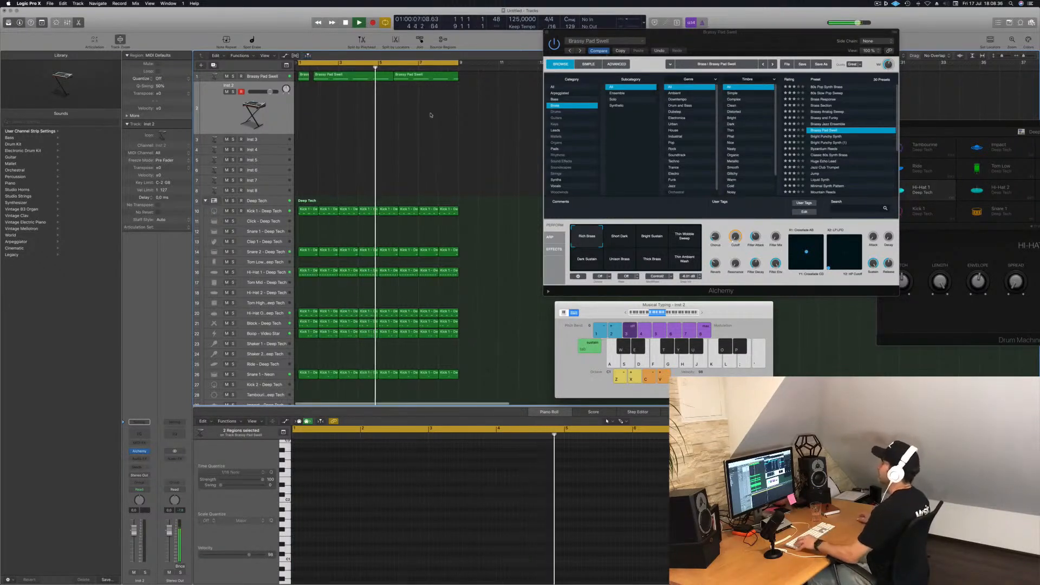
key(Up)
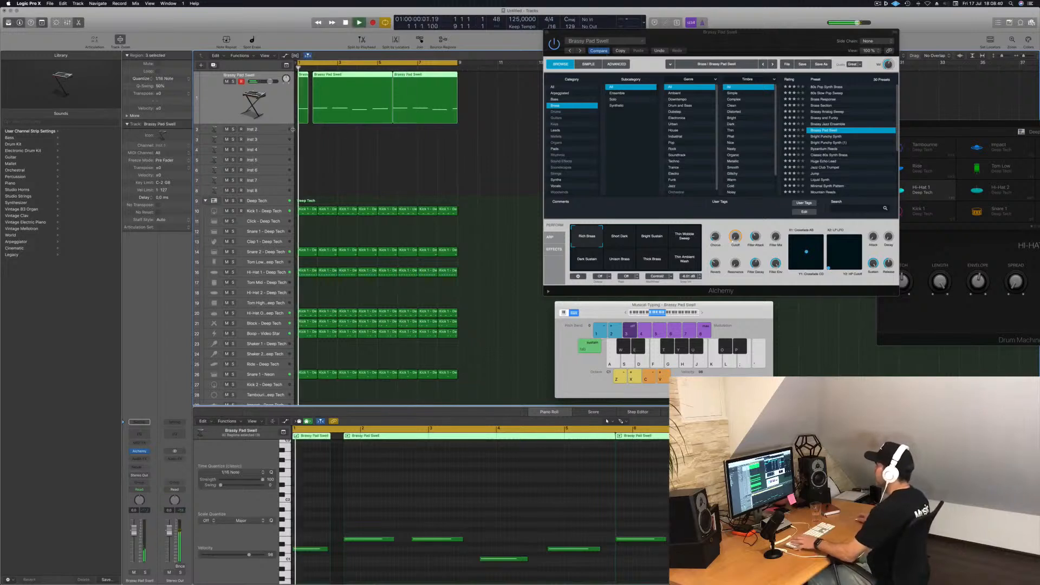
- Audition Alchemy's Short Dark, Bright Sustain, Unison Brass and Thick Brass variations against the loop and return to Rich Brass
click(619, 239)
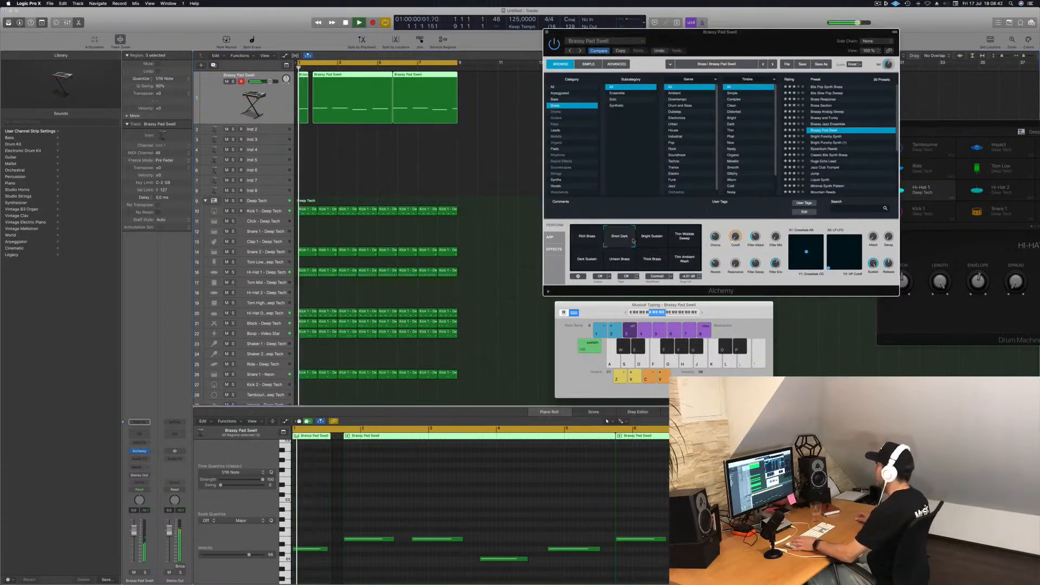
click(644, 239)
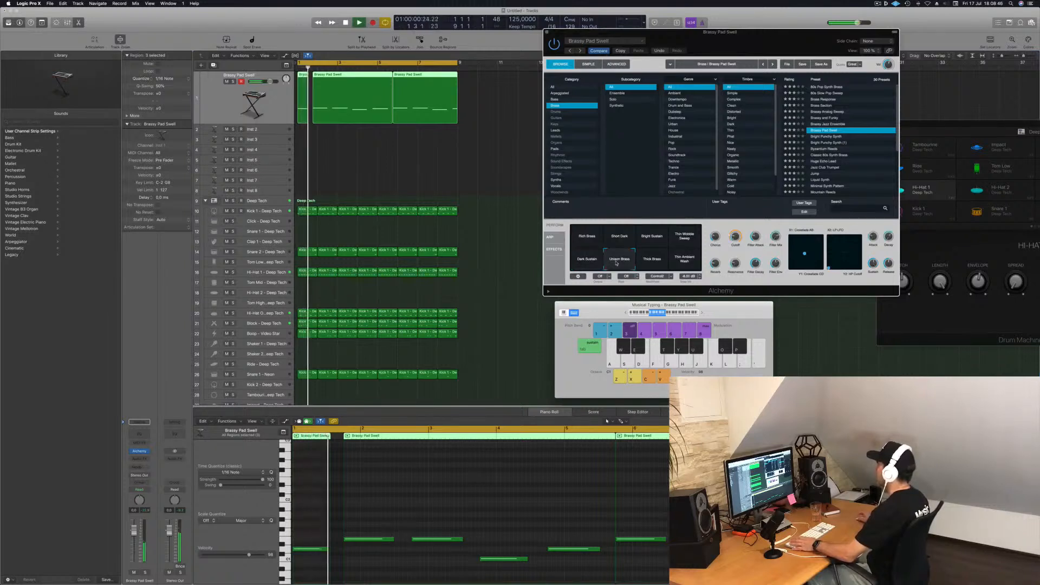
click(656, 262)
key(space)
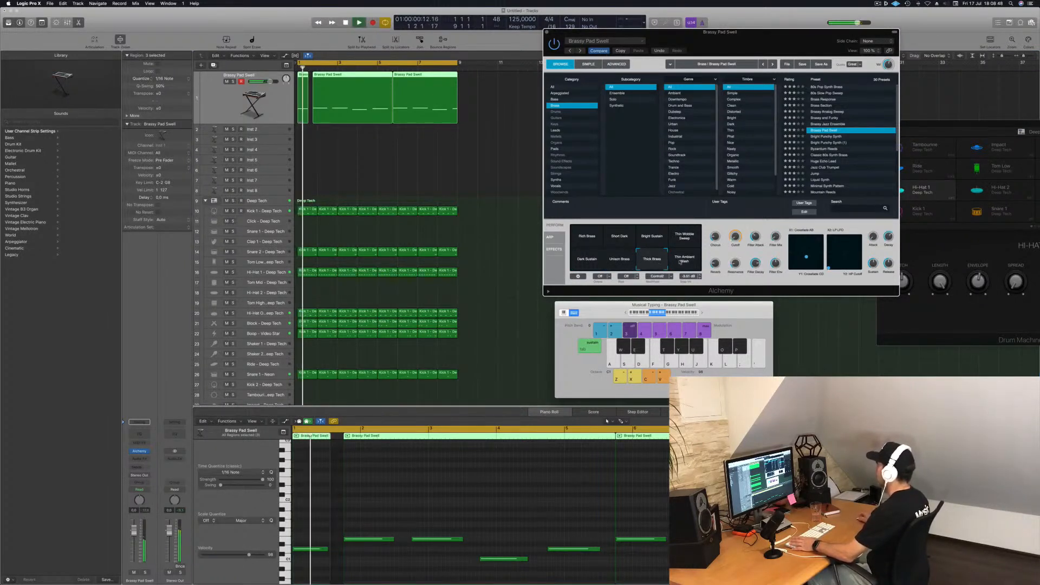
click(585, 238)
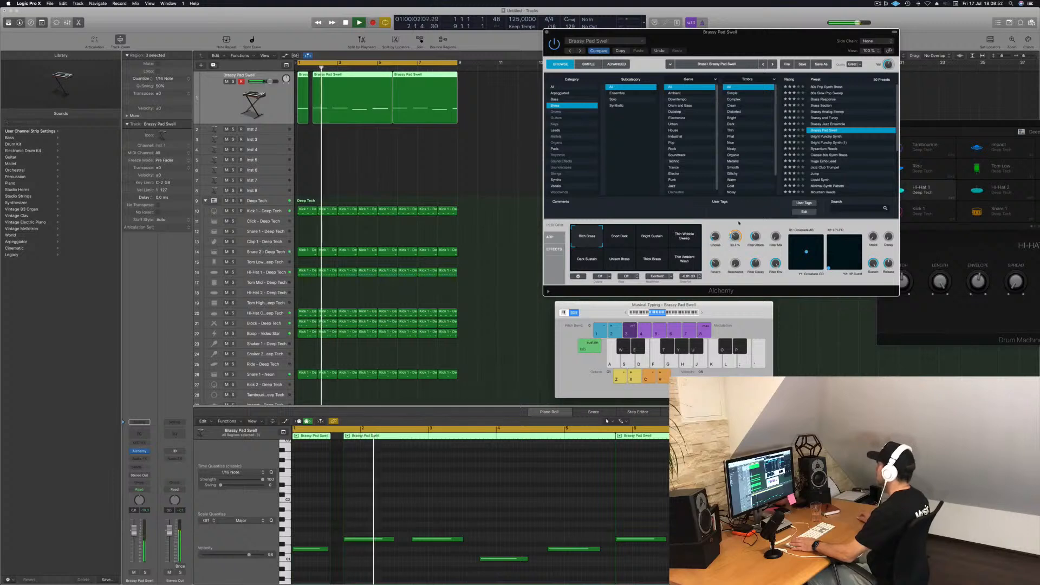
- Adjust the Cutoff and Chorus controls of the Rich Brass sound while the loop plays
drag(736, 244, 736, 248)
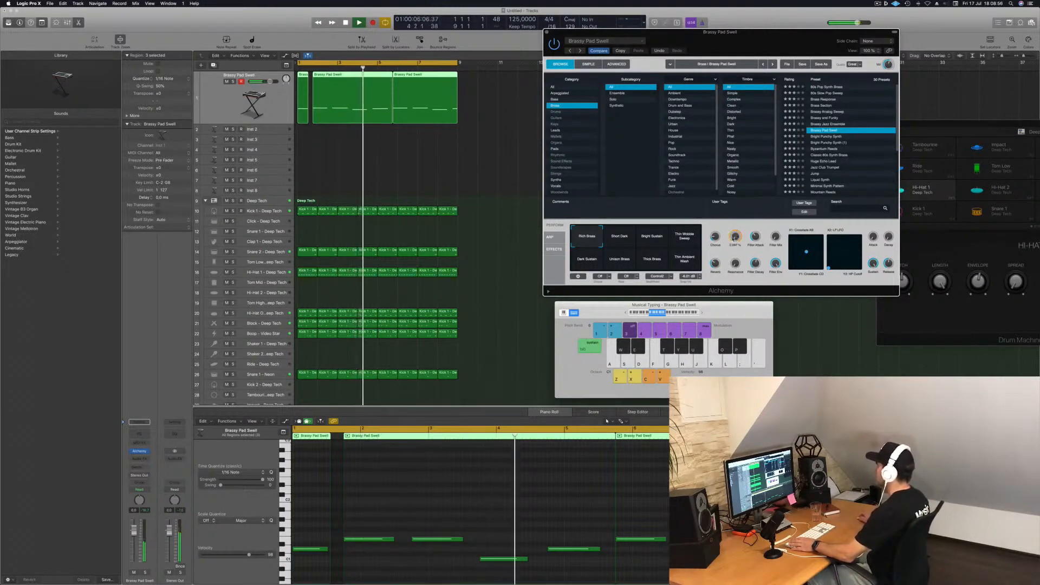
drag(715, 240, 715, 240)
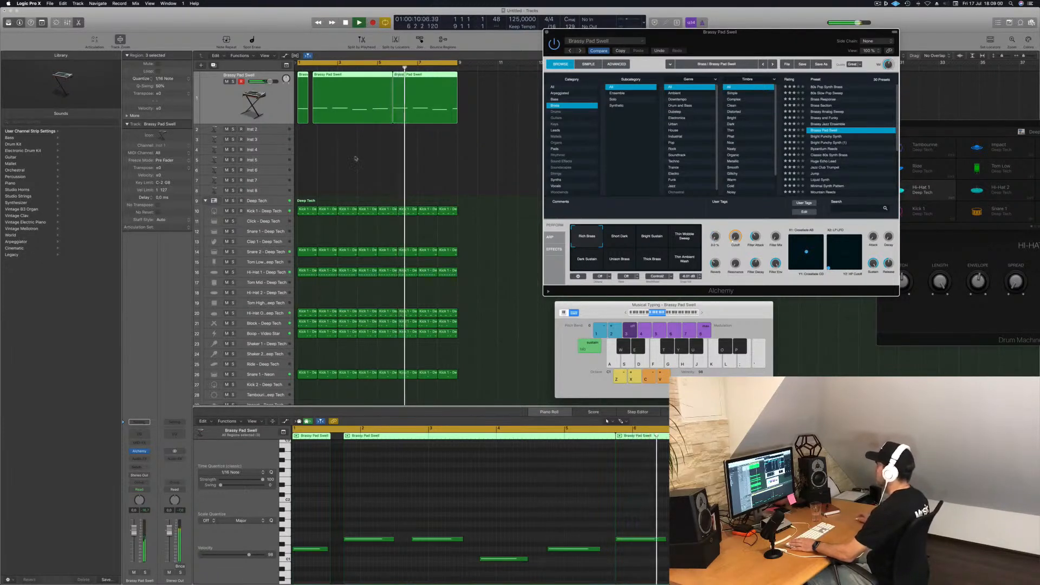
click(56, 430)
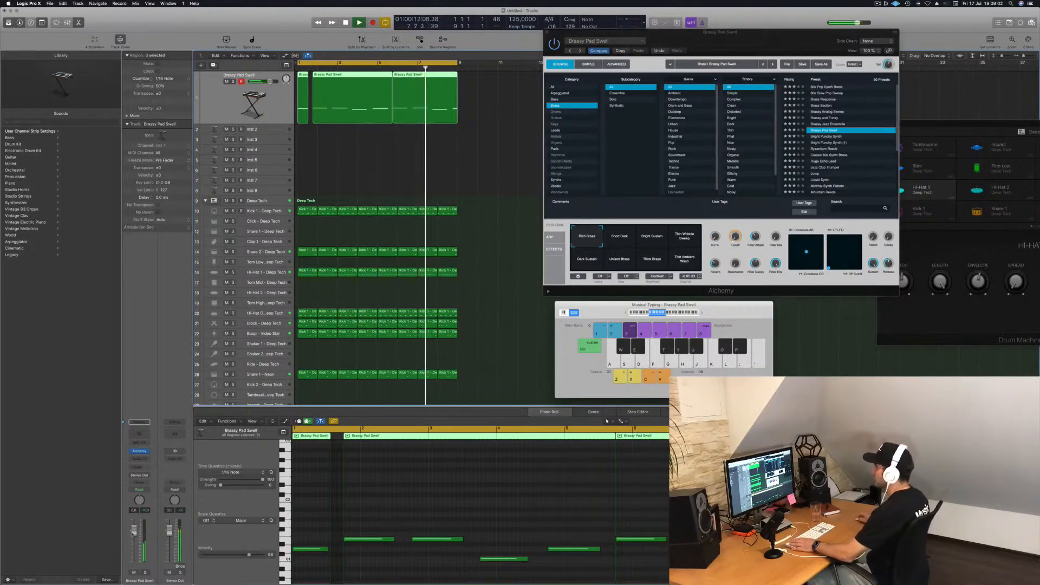
- Select the Inst 2 track and open its Alchemy instrument, placing the window below the Brassy Pad Swell one
click(254, 130)
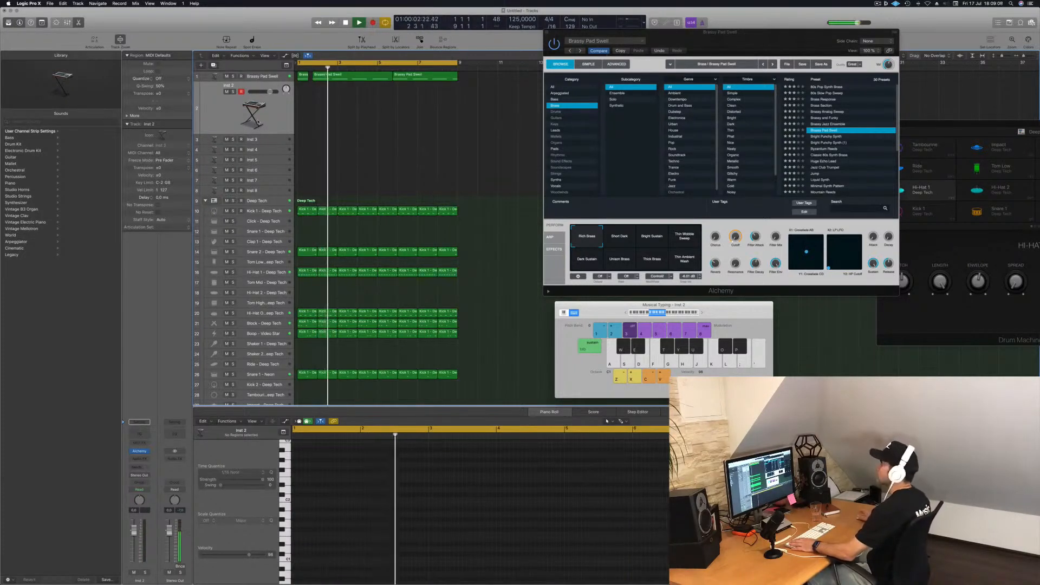
click(139, 450)
drag(185, 25, 719, 93)
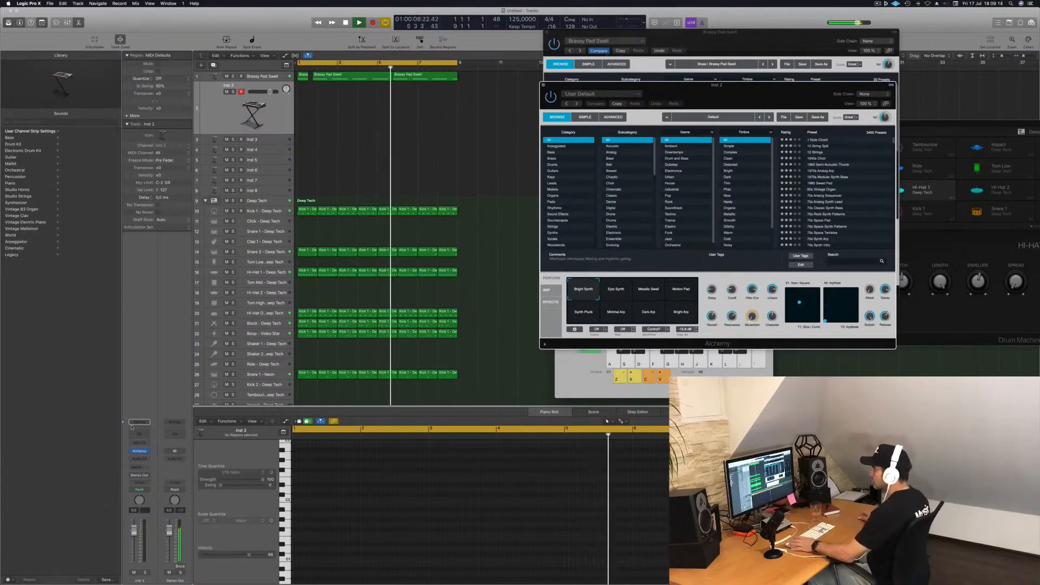
- Add a send to Bus 11 on the Inst 2 channel and raise the send level
click(142, 469)
mouse_move(143, 478)
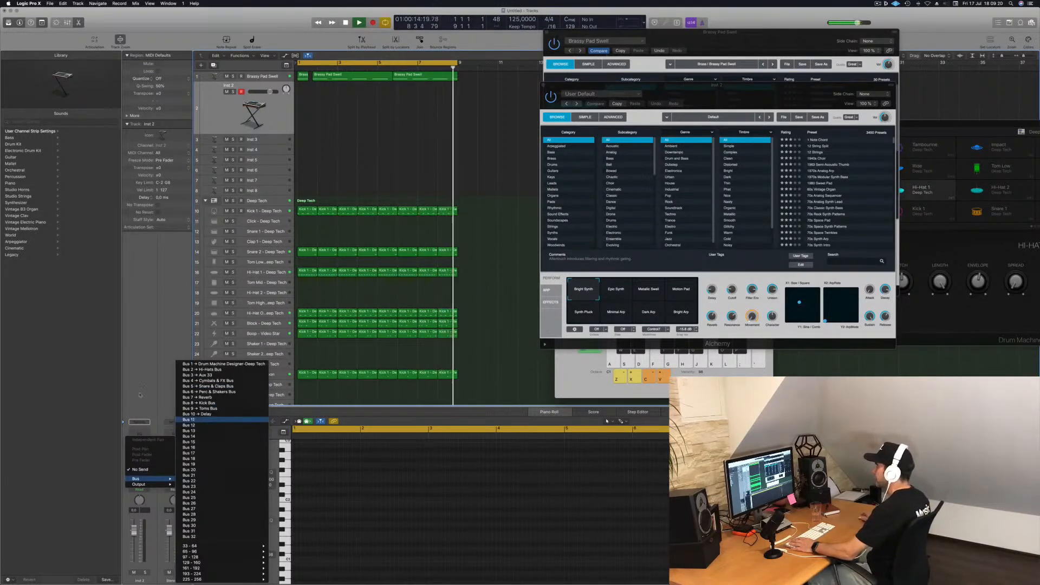
click(202, 420)
drag(146, 464, 178, 429)
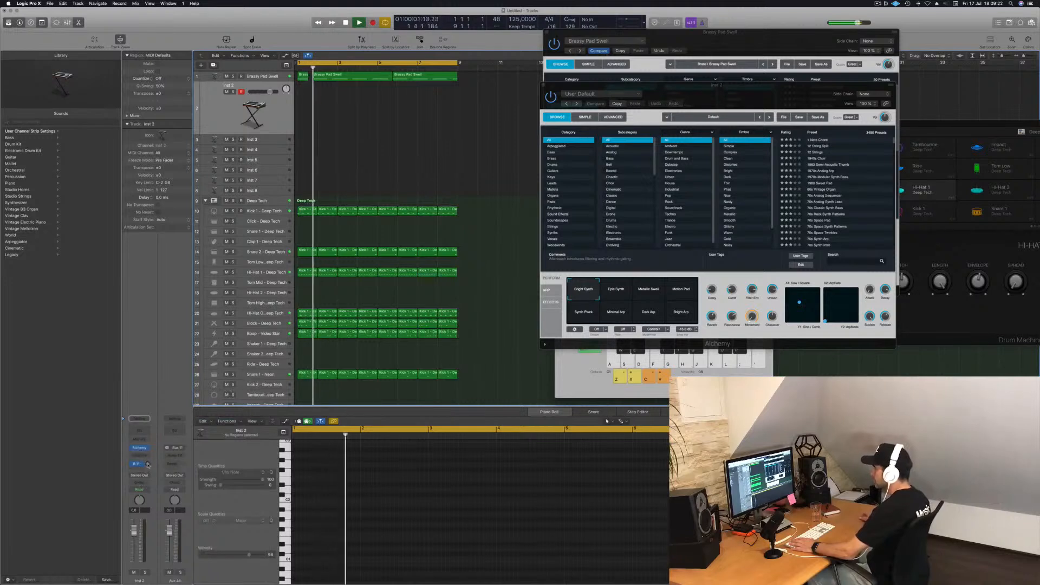
- Insert a Channel EQ followed by a ChromaVerb reverb on the Bus 11 aux channel
click(174, 428)
click(176, 457)
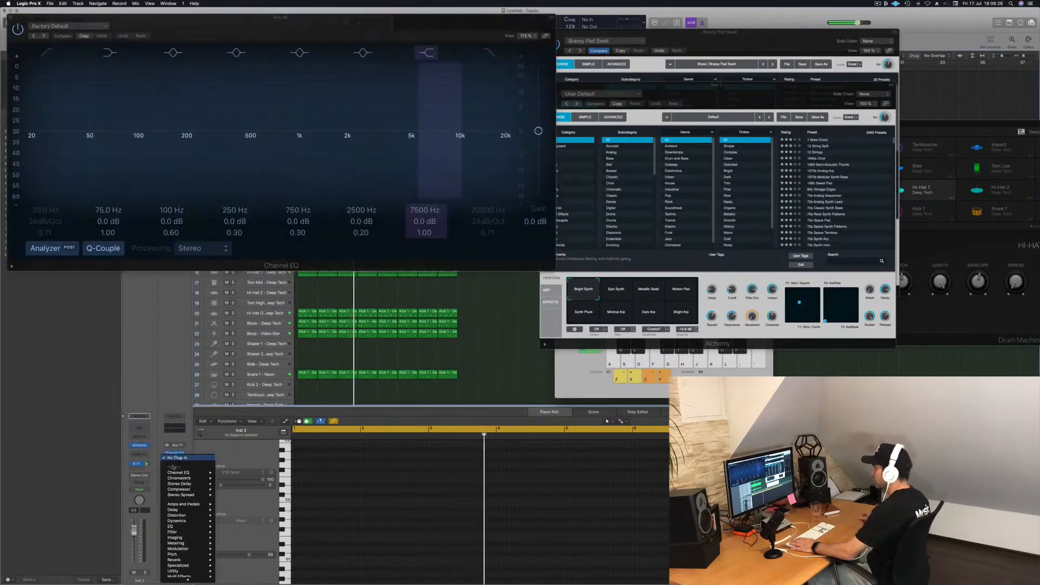
mouse_move(182, 483)
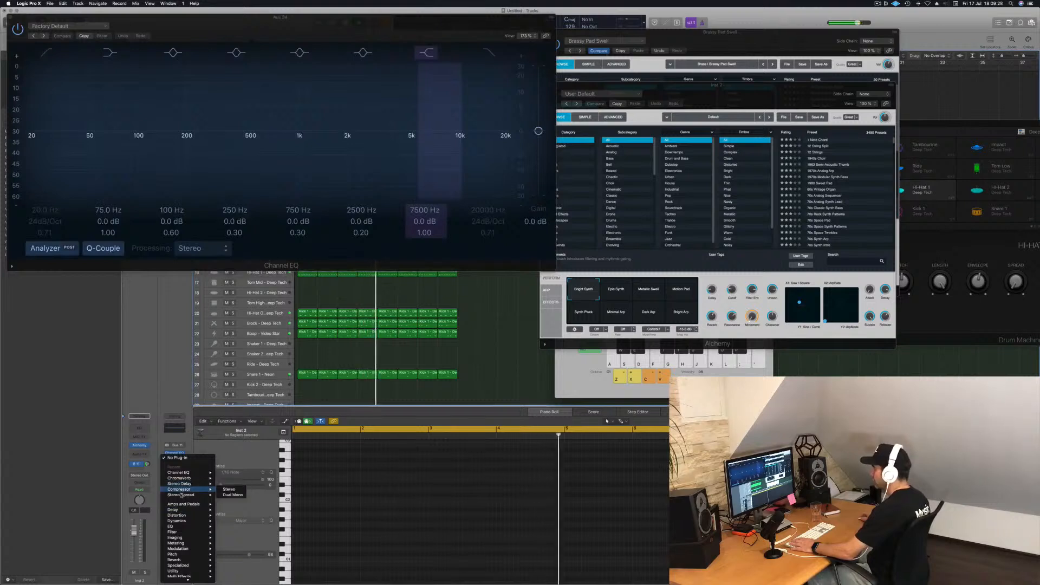
mouse_move(179, 510)
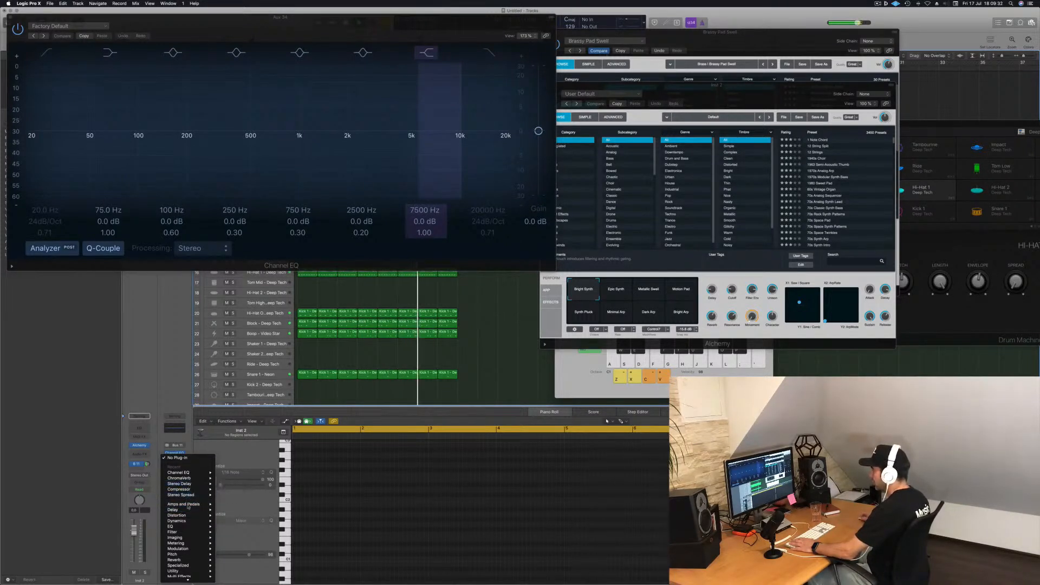
mouse_move(189, 560)
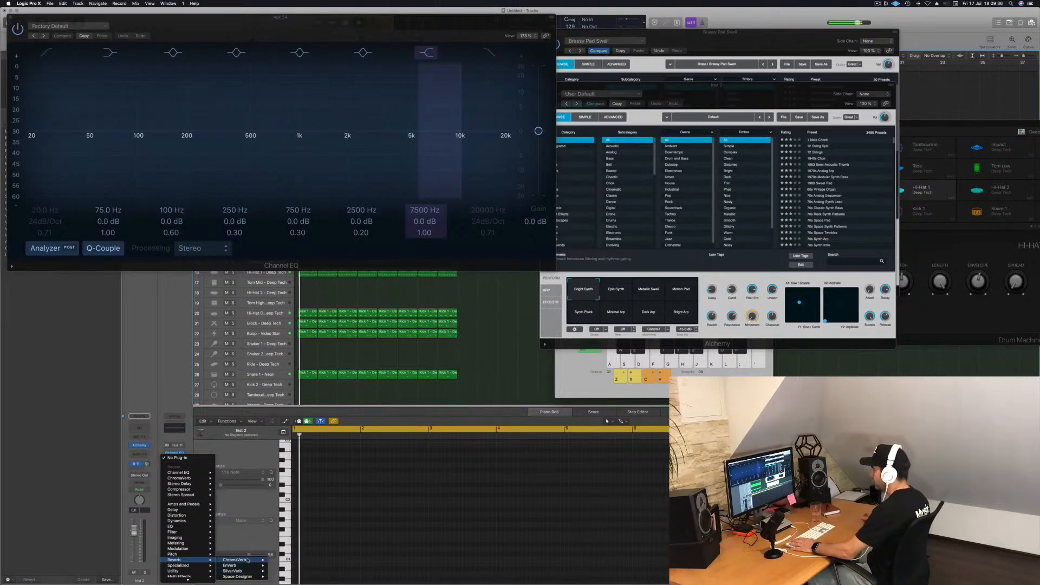
mouse_move(238, 560)
click(281, 560)
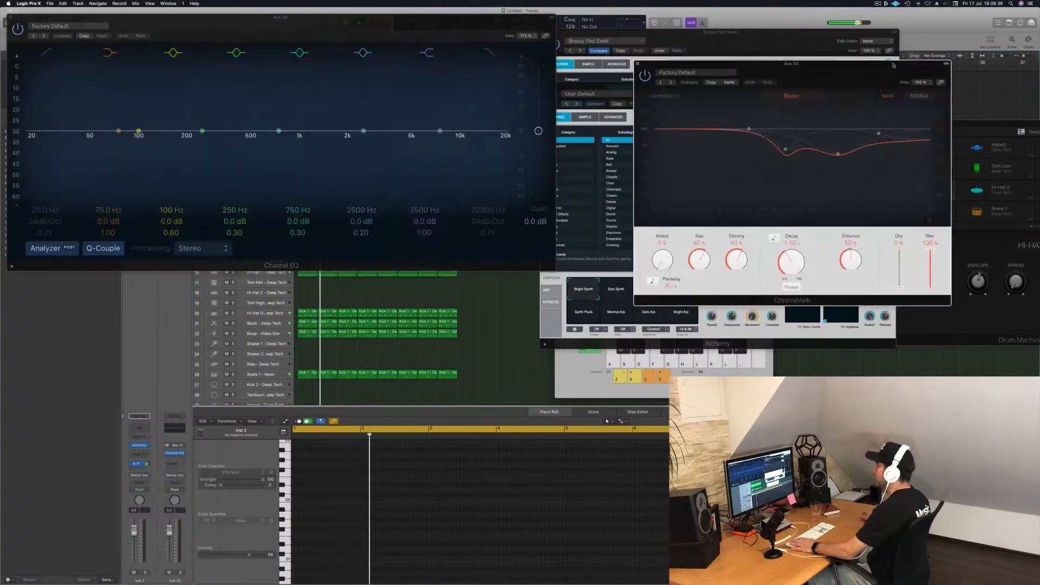
- Load the Cave preset from ChromaVerb's FX presets and close the Channel EQ window
drag(785, 60, 805, 63)
click(715, 73)
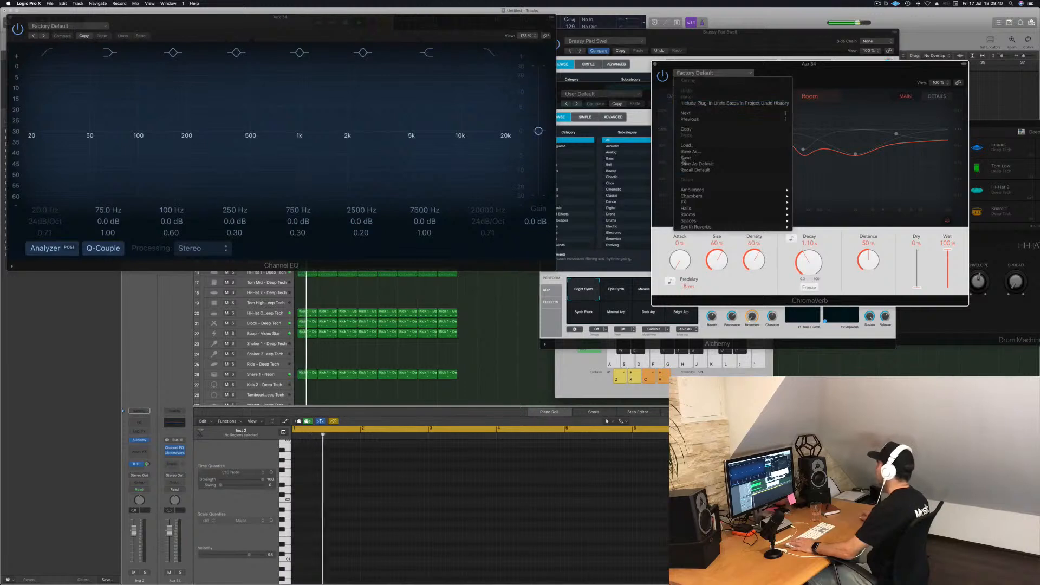
mouse_move(708, 203)
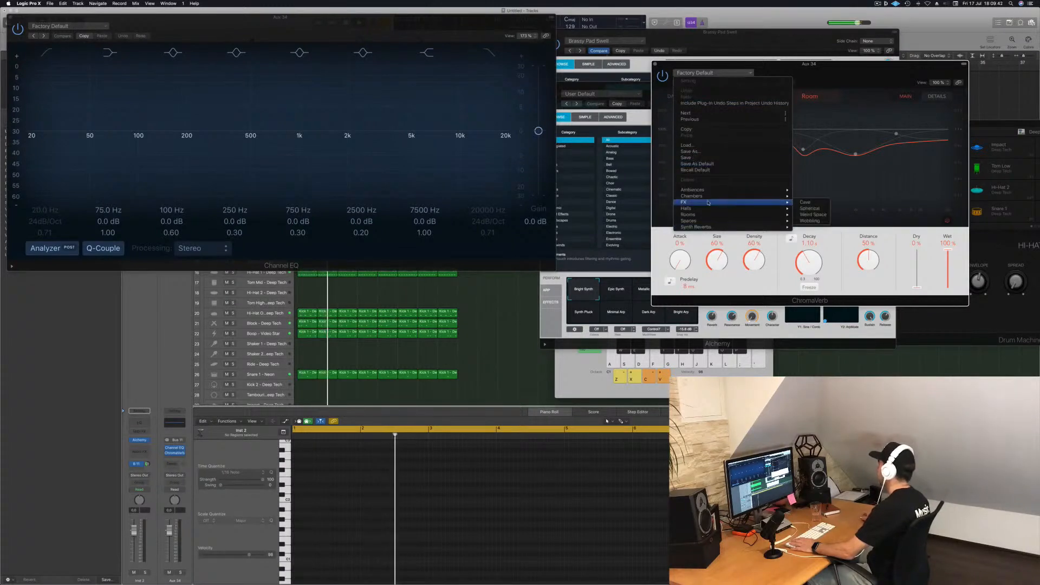
click(813, 202)
drag(13, 18, 221, 77)
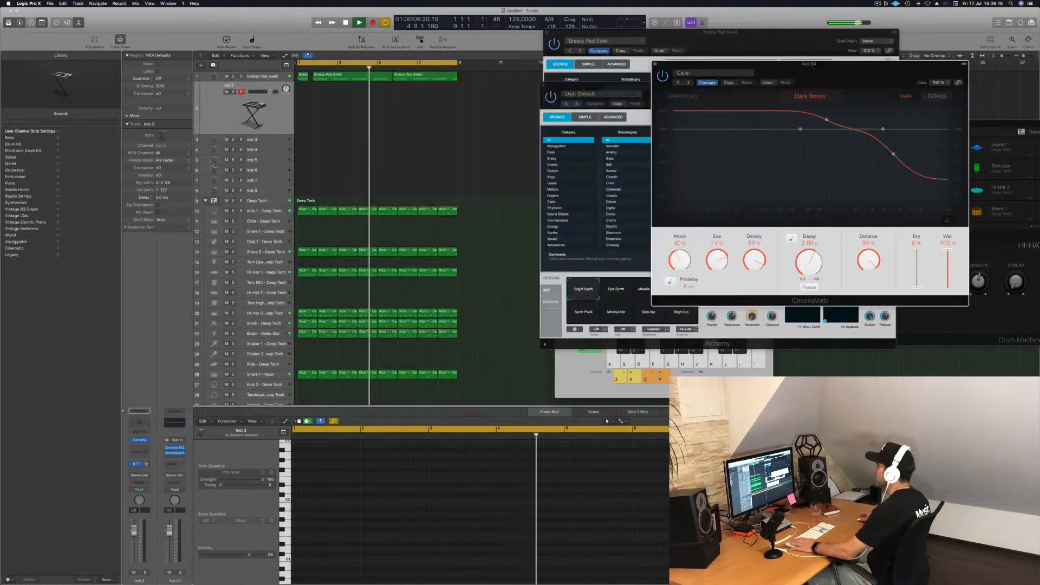
click(217, 77)
- Move the Inst 2 Alchemy window clear of the reverb and load the 80s Pop Electric Piano preset from the Keys category
drag(576, 86, 380, 150)
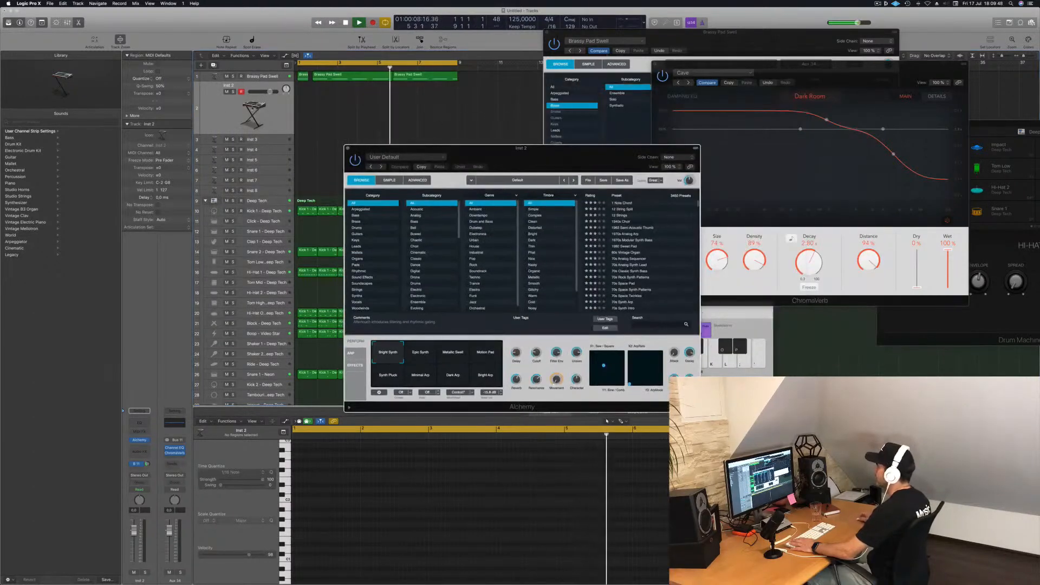
click(142, 491)
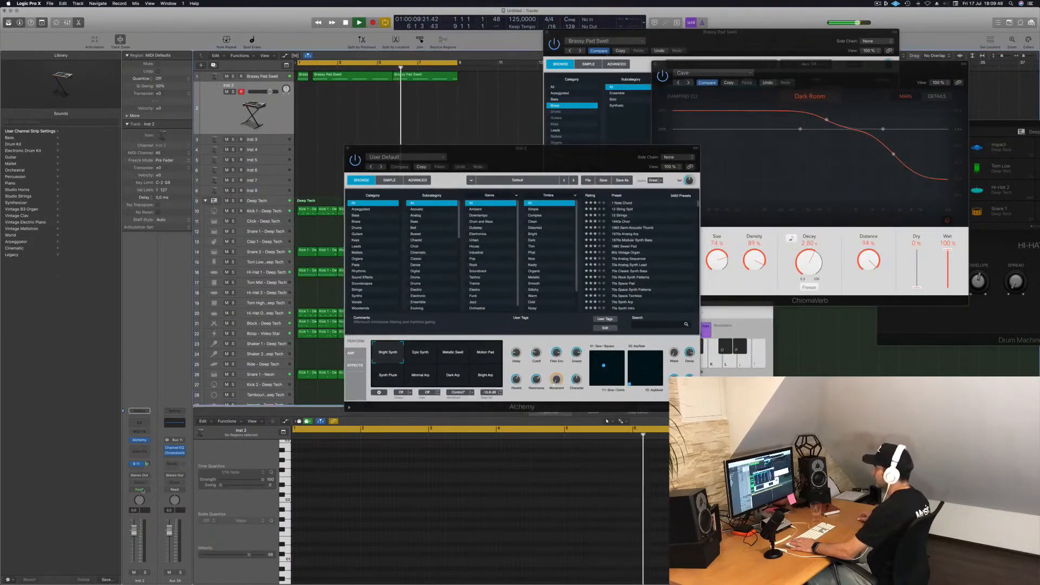
click(139, 440)
click(140, 441)
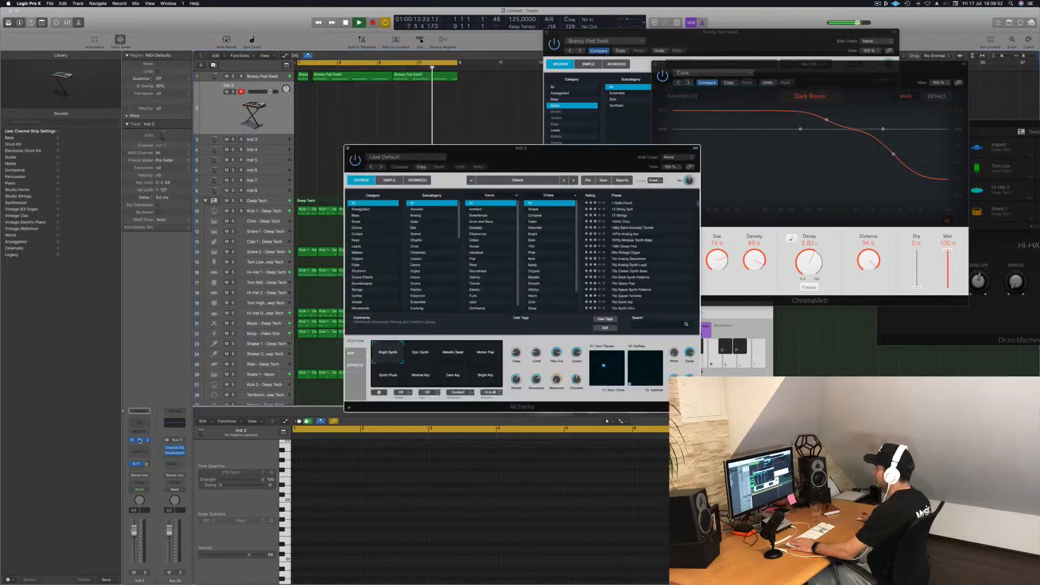
drag(577, 156, 479, 145)
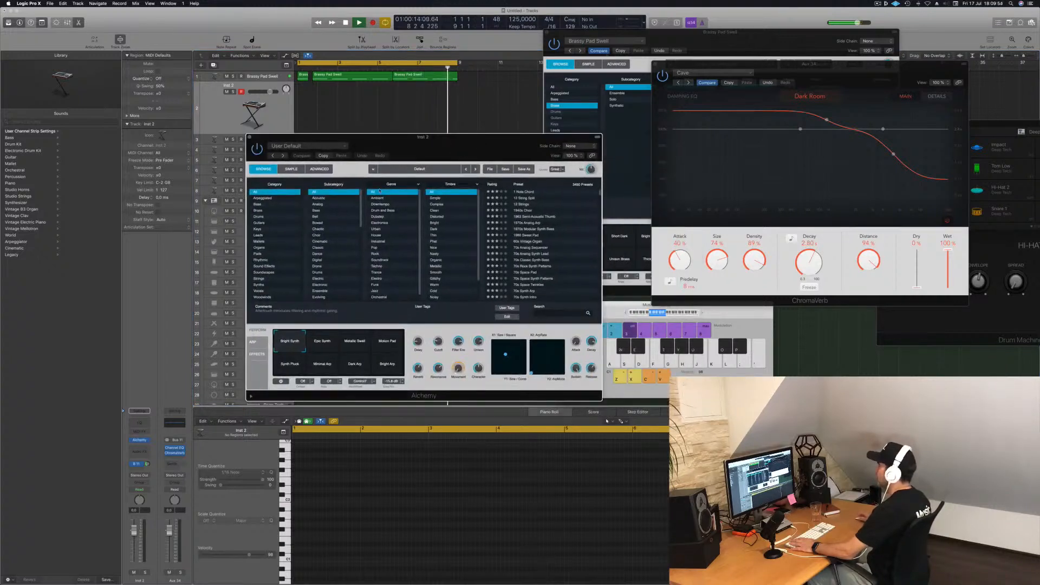
click(257, 229)
click(529, 211)
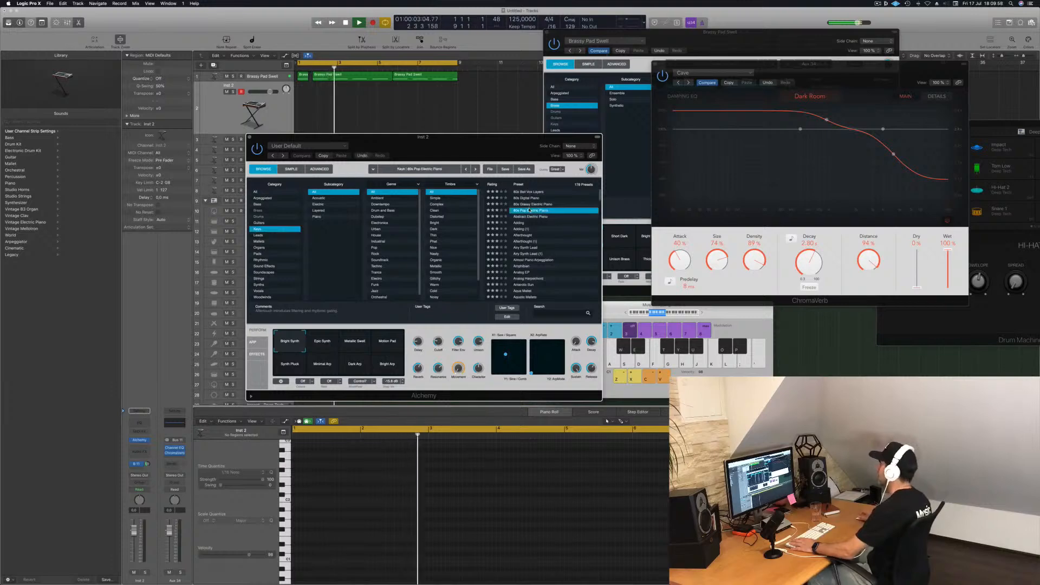
- Close the Brassy Pad Swell instrument window and rearrange the ChromaVerb, Musical Typing and second Alchemy windows so they are clear of each other
drag(481, 149, 525, 160)
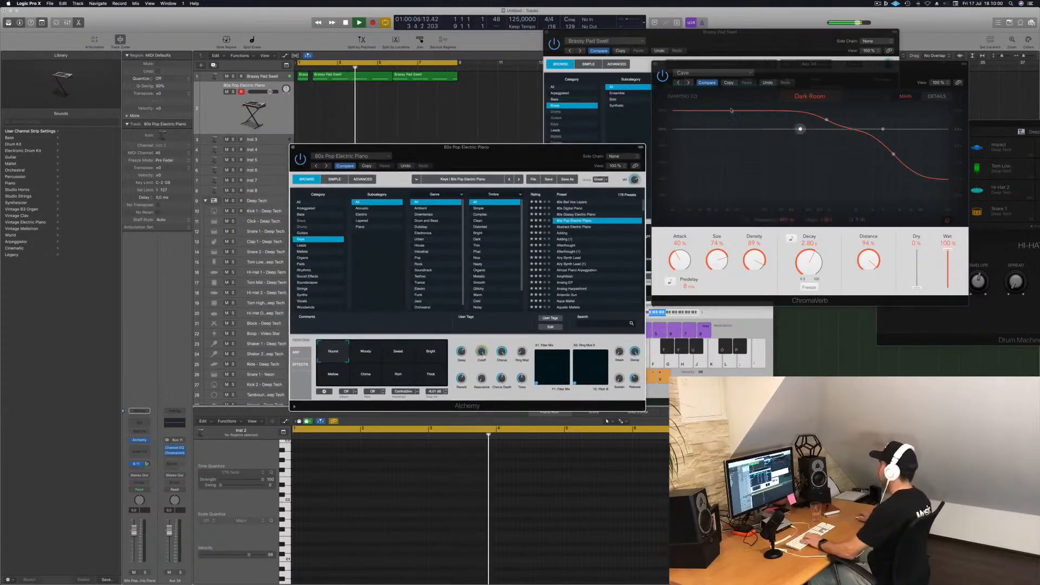
drag(810, 64, 975, 80)
drag(725, 38, 763, 47)
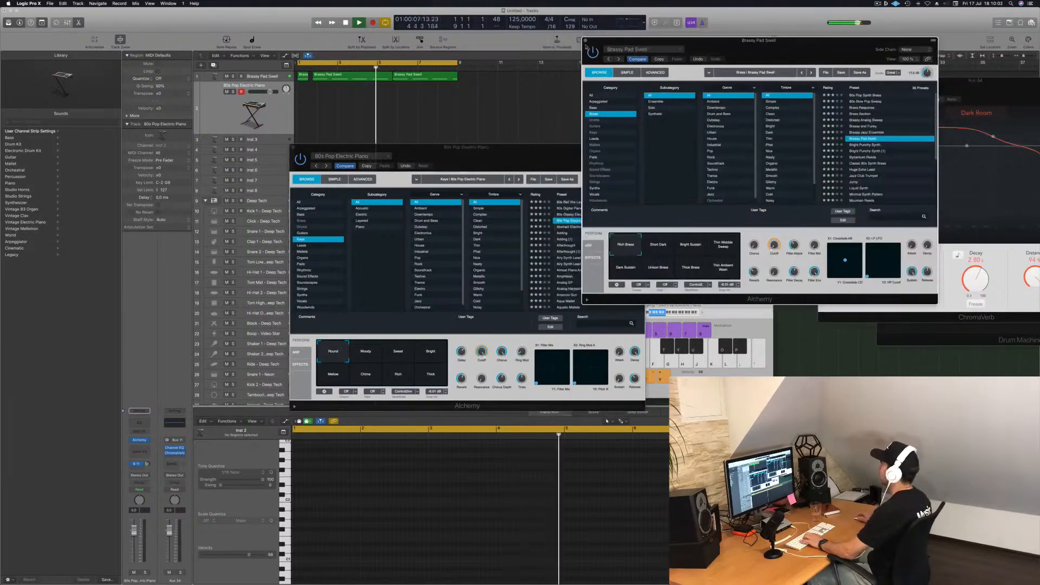
click(584, 41)
drag(699, 317, 798, 205)
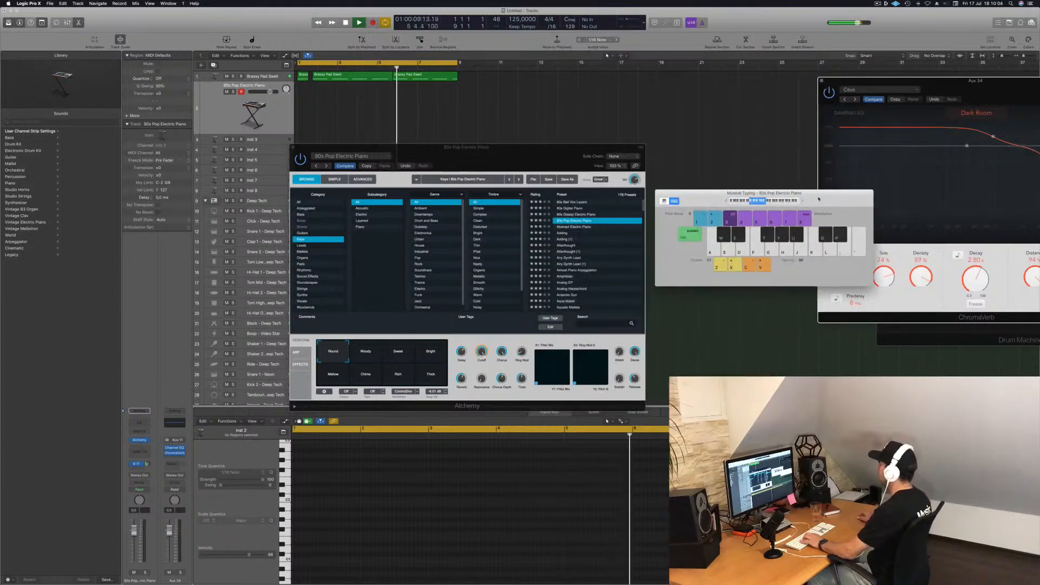
drag(513, 158, 545, 153)
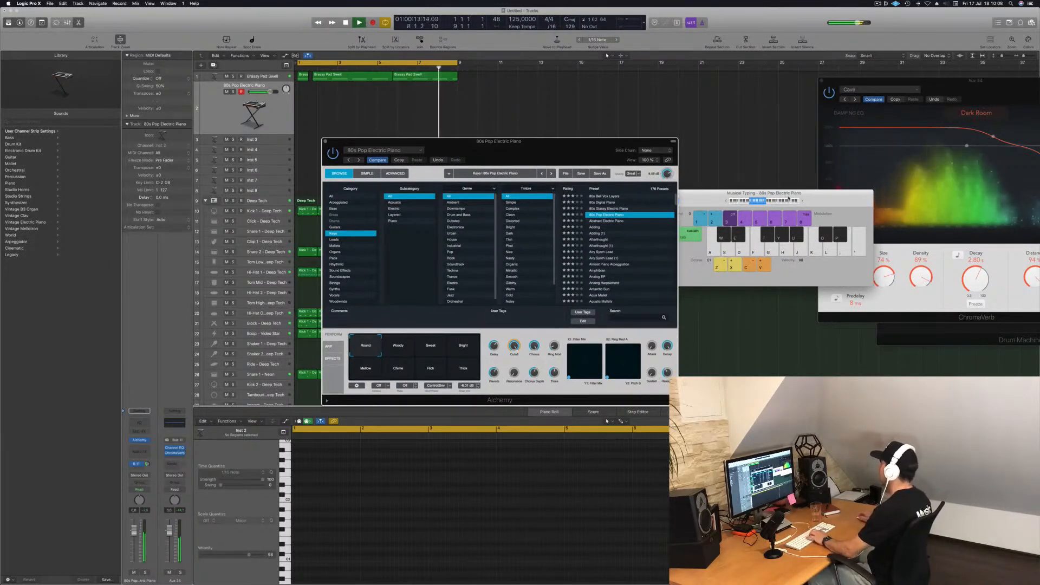
- Raise the Musical Typing octave range and play notes over the loop with the 80s Pop Electric Piano sound
click(802, 203)
key(l)
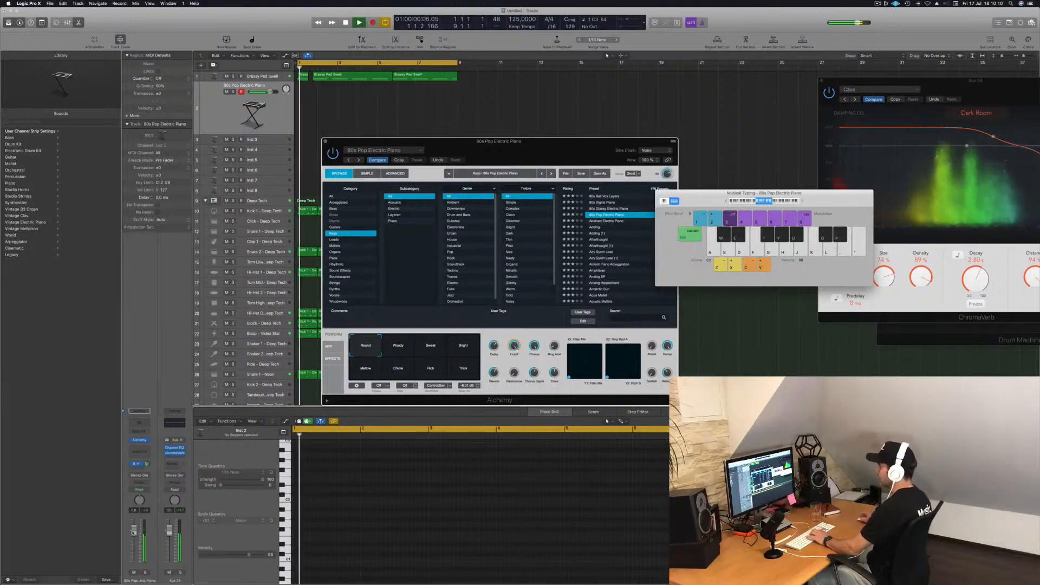
key(k)
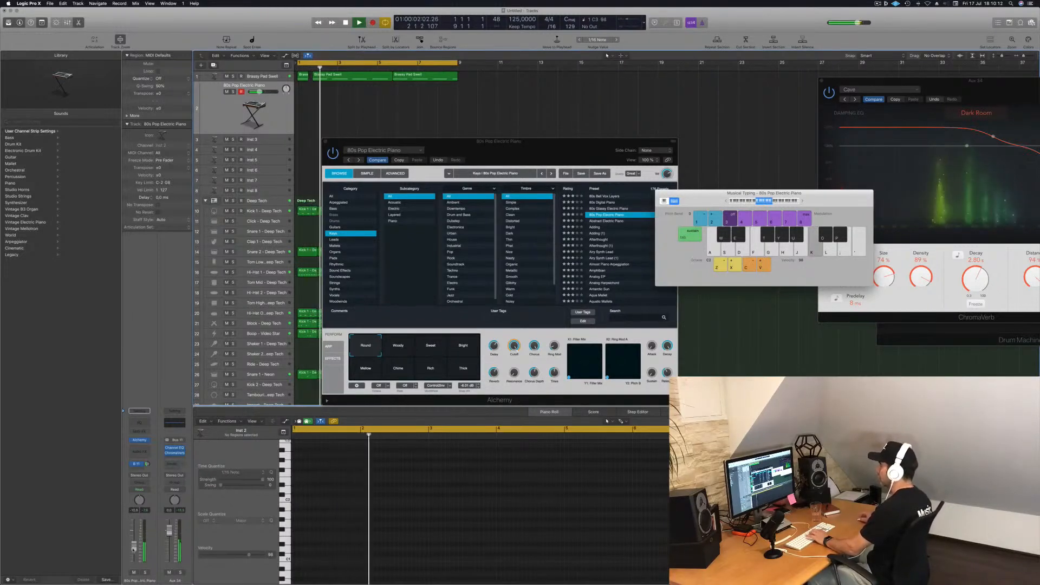
key(l)
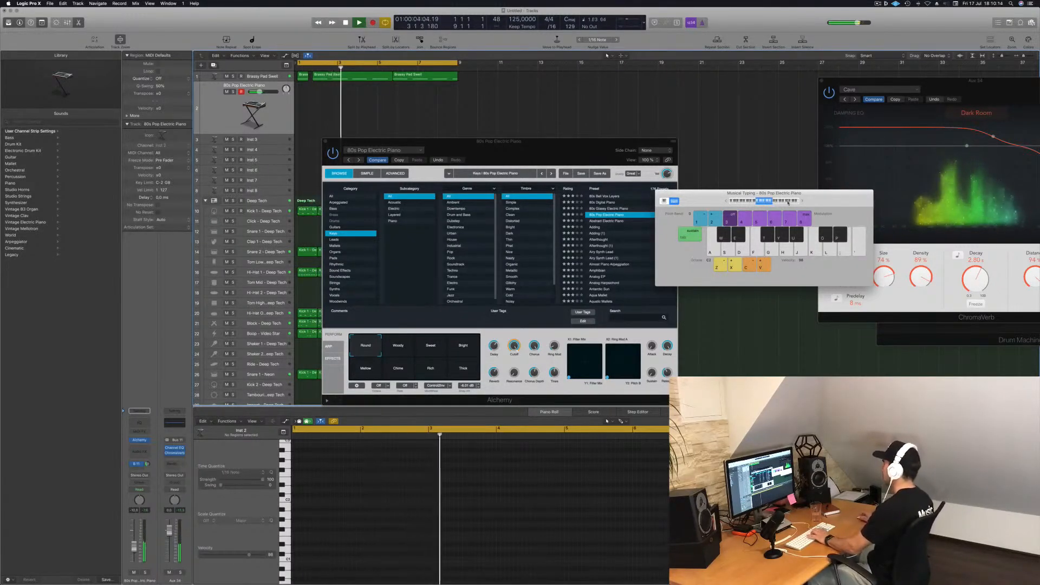
key(l)
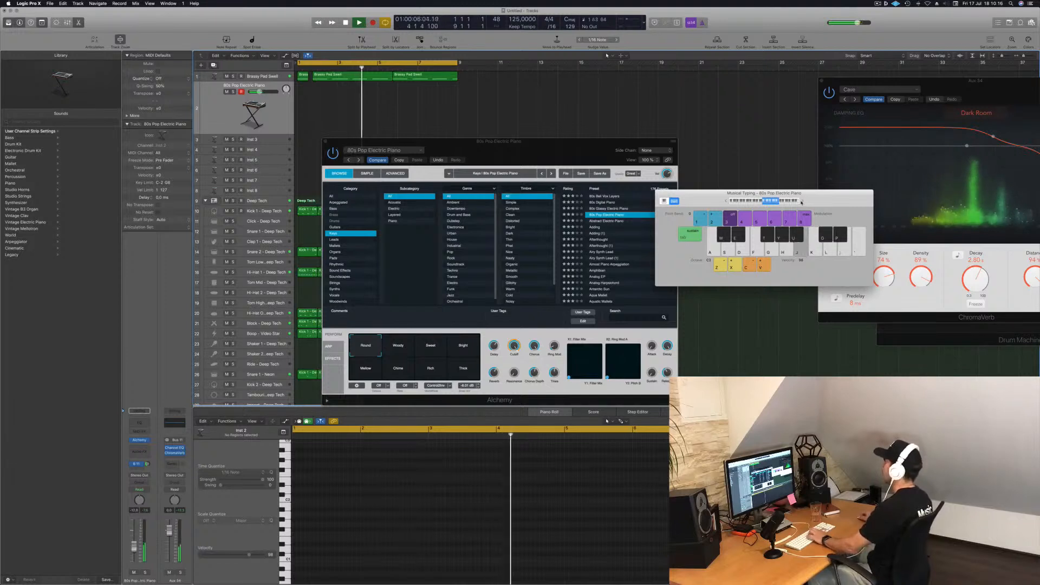
key(h)
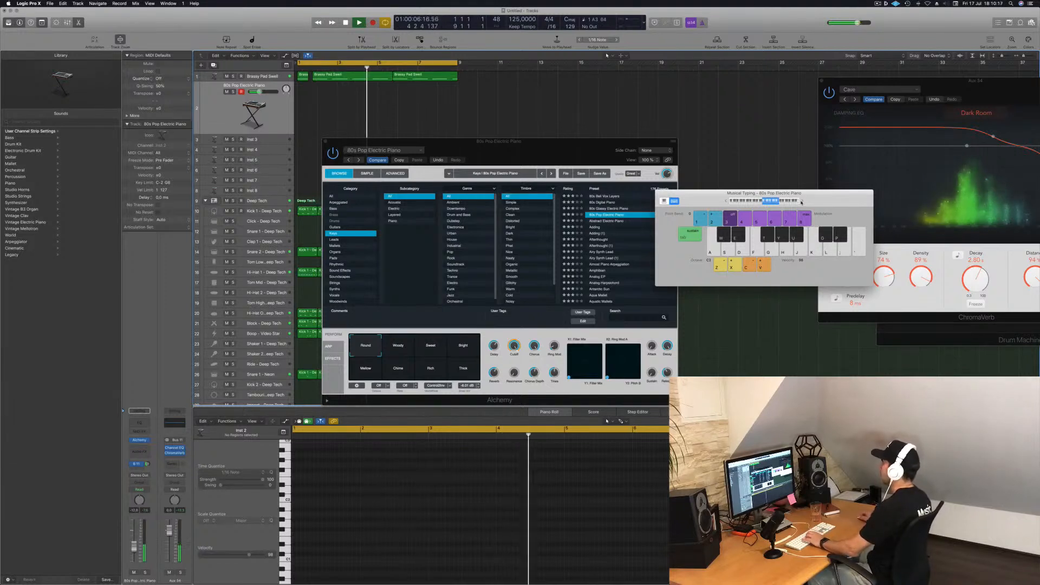
- Audition the Abstract Electric Piano, Adding, Adding (1) and Afterthought presets in Alchemy's Keys category over the loop
click(630, 233)
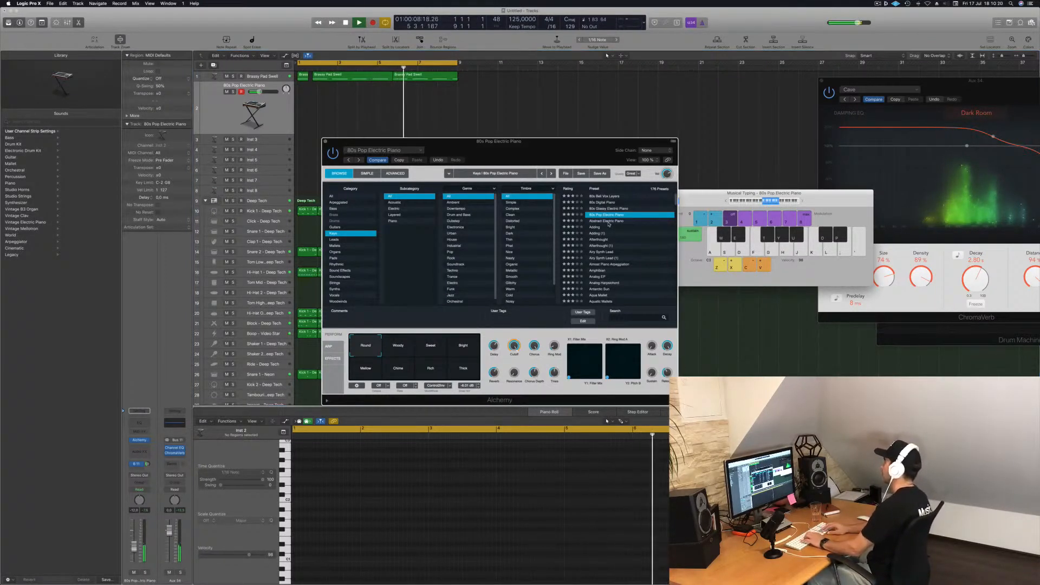
click(609, 222)
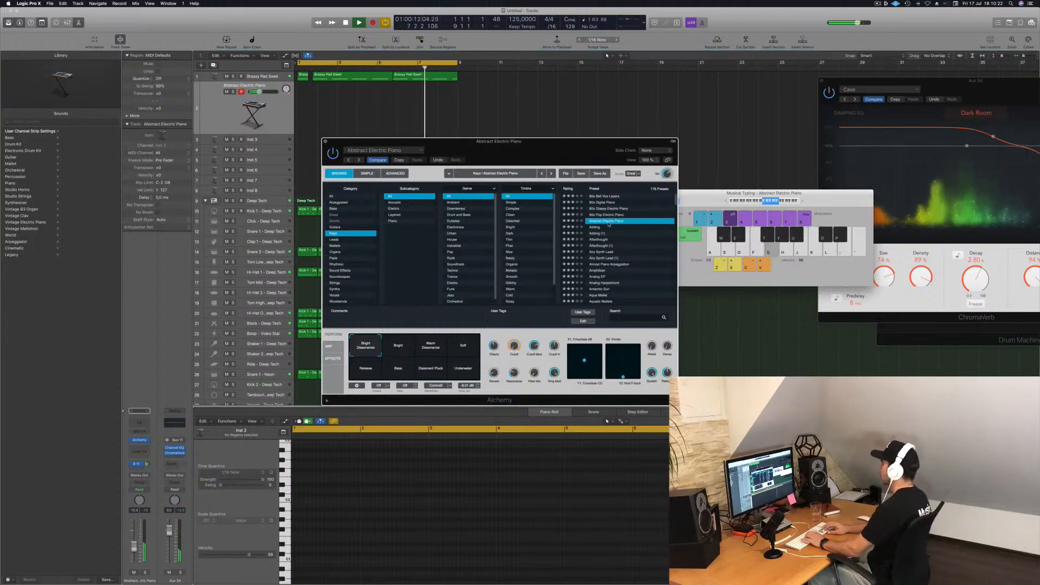
key(Down)
key(j)
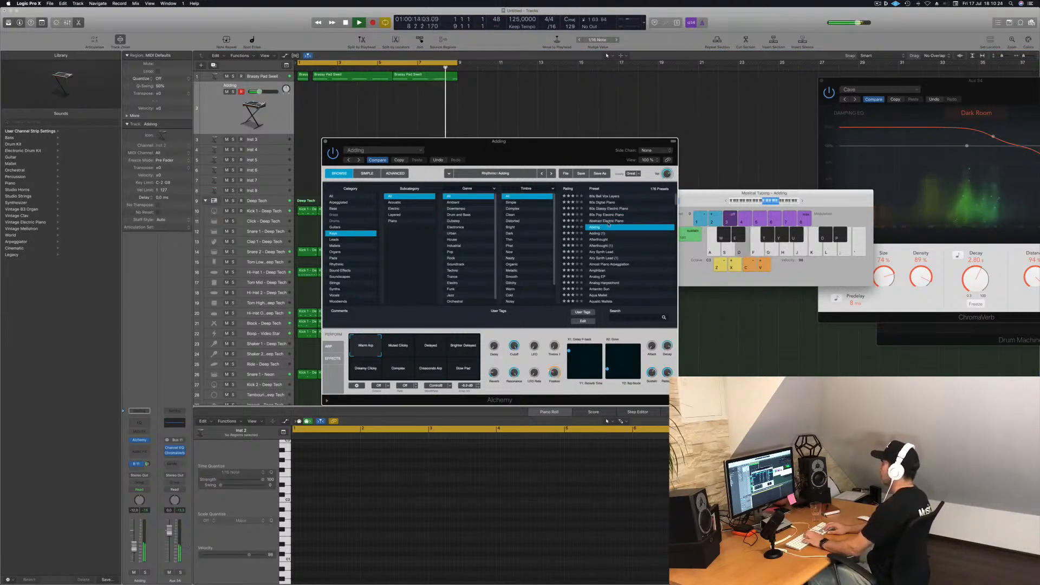
key(Down)
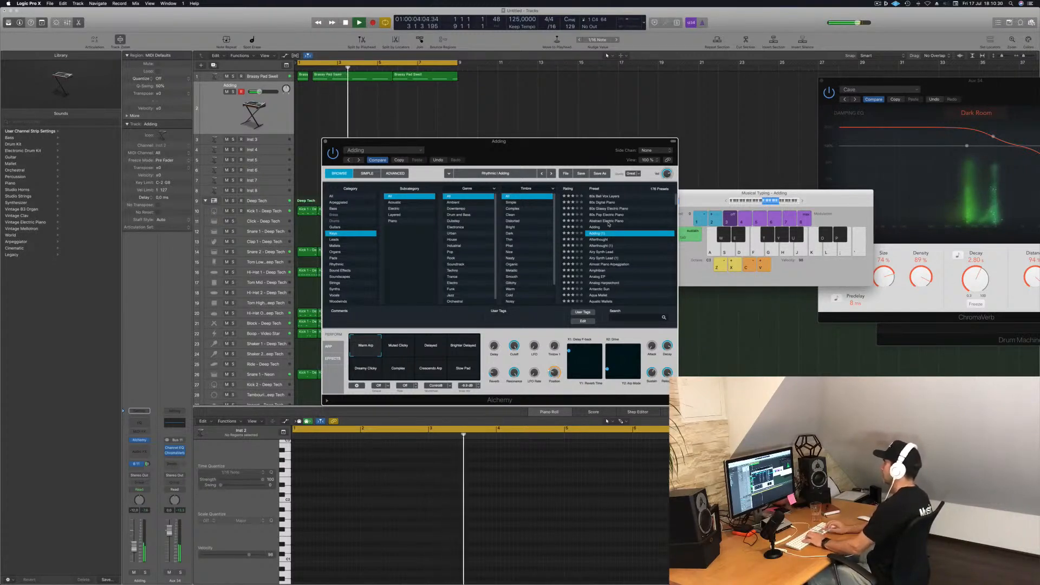
key(Down)
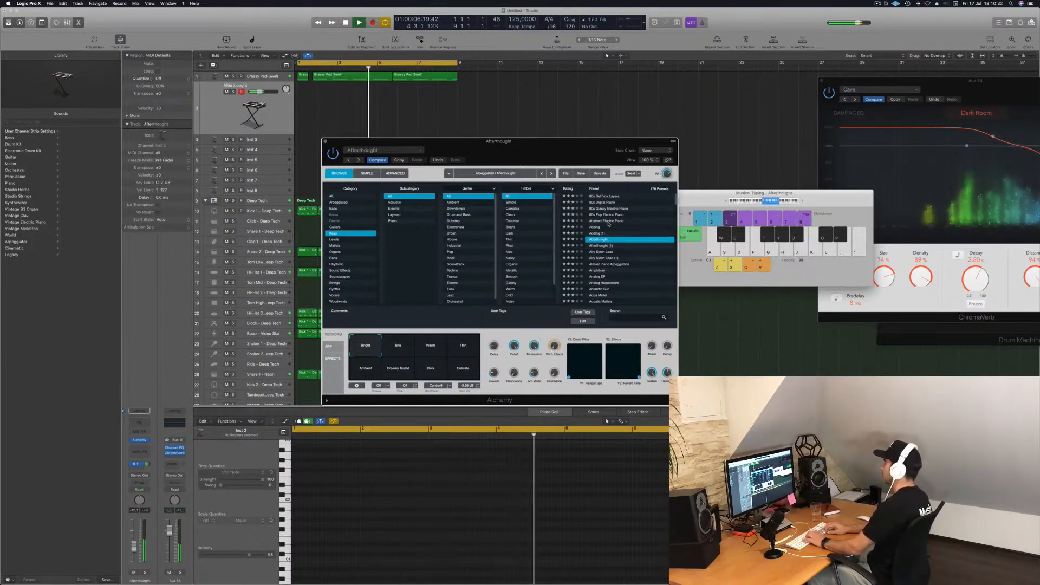
- Compare the Afterthought preset's performance snapshots, including Thin, Ambient, Dark and Delicate, and return to Dreamy Muted
click(436, 347)
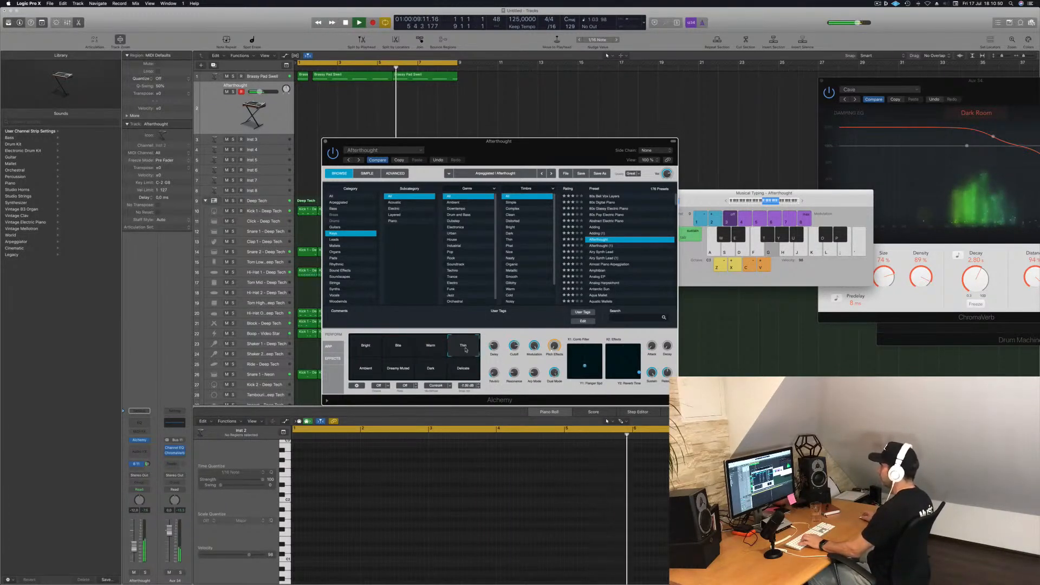
click(365, 369)
click(404, 371)
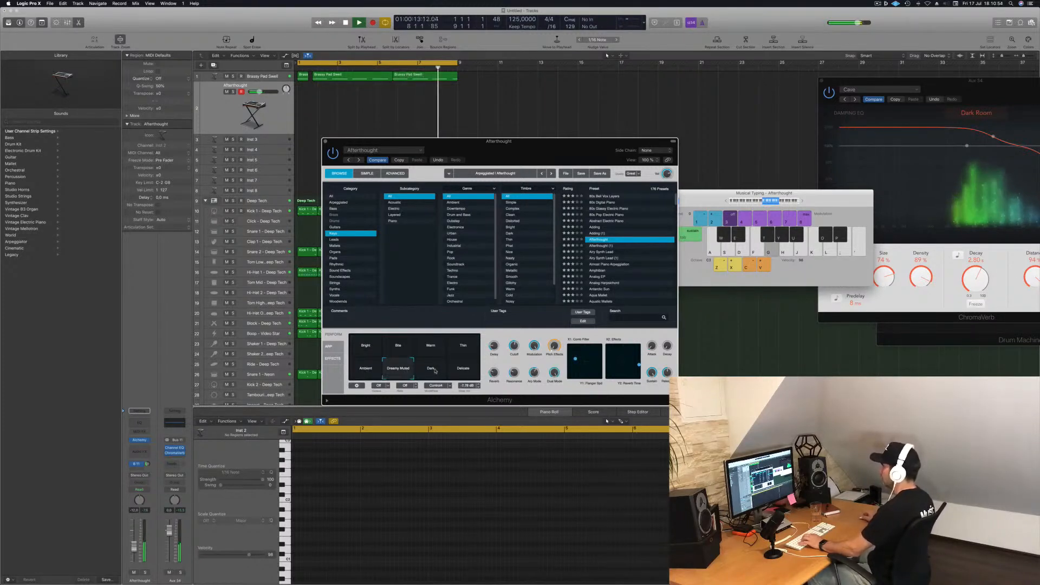
click(431, 370)
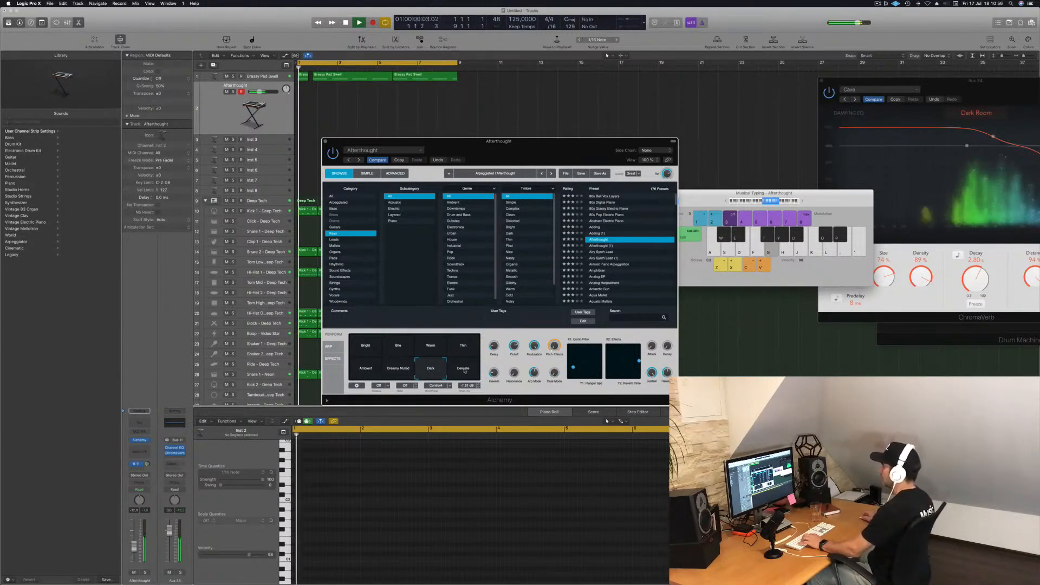
click(464, 371)
click(396, 372)
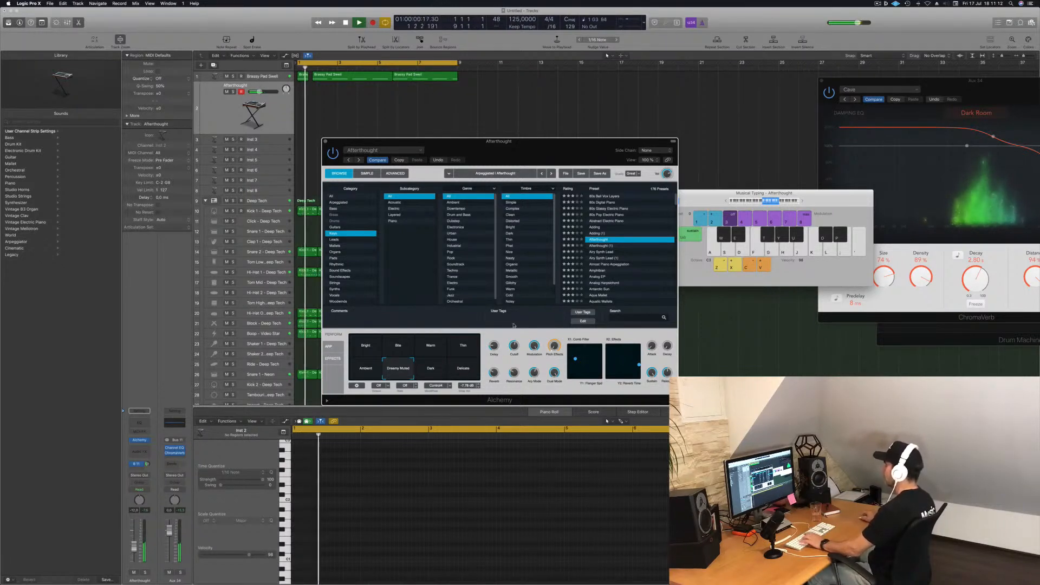
- Try Afterthought (1) with its Warm snapshot, followed by the Airy Synth Lead and Almost Piano Arpeggiation presets
click(601, 245)
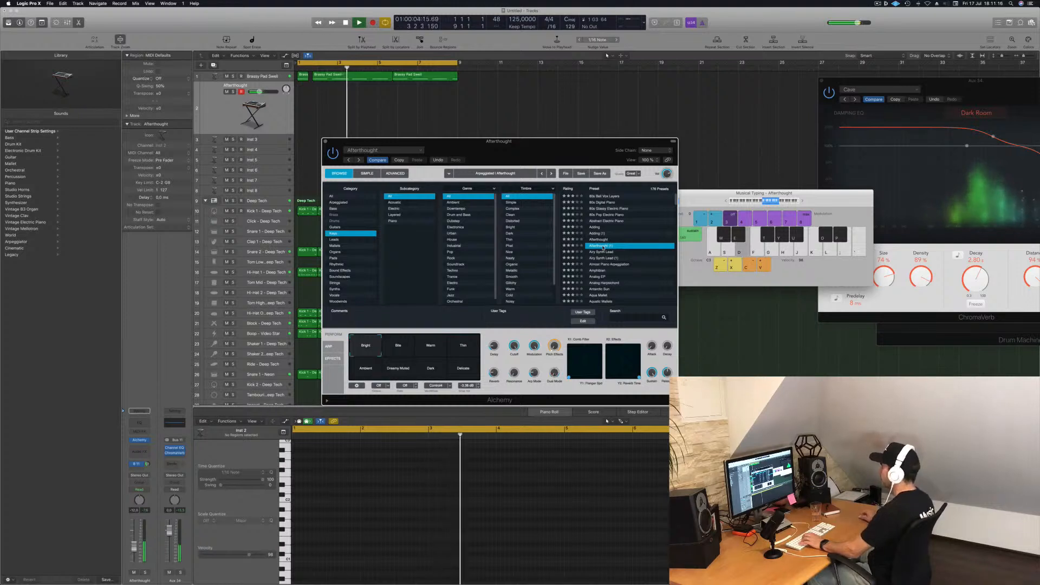
click(431, 348)
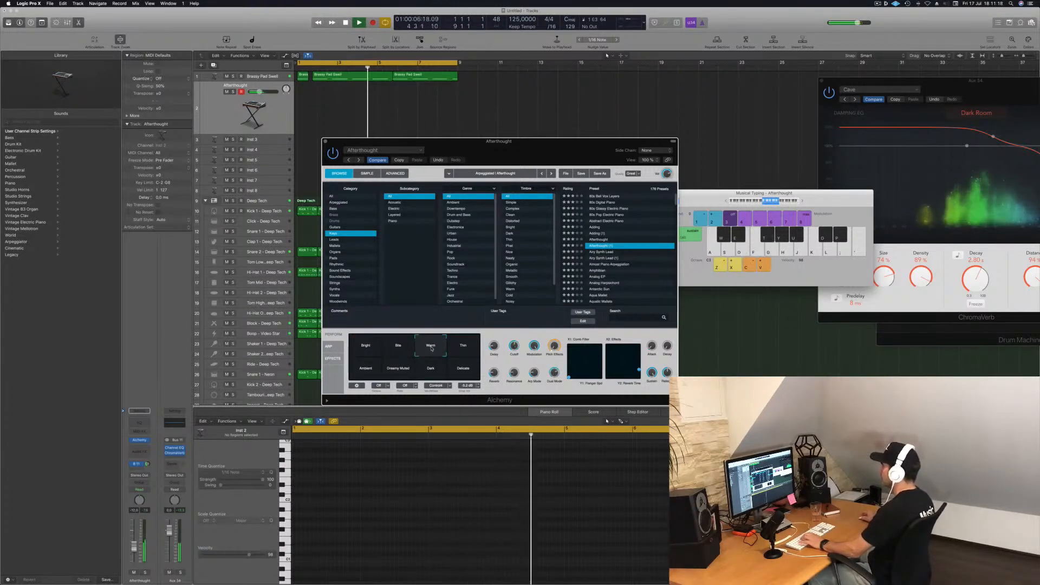
click(606, 252)
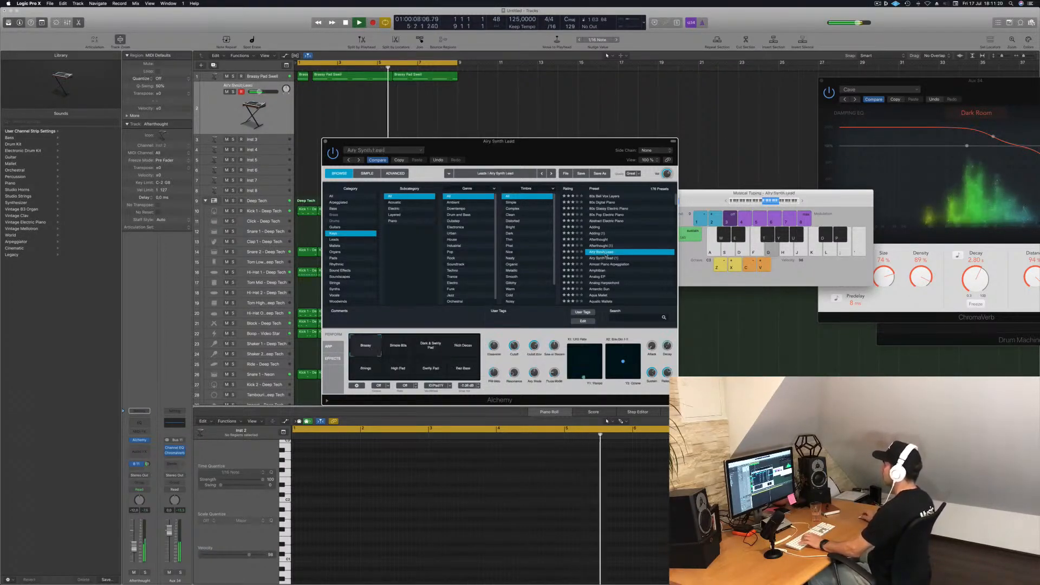
click(607, 264)
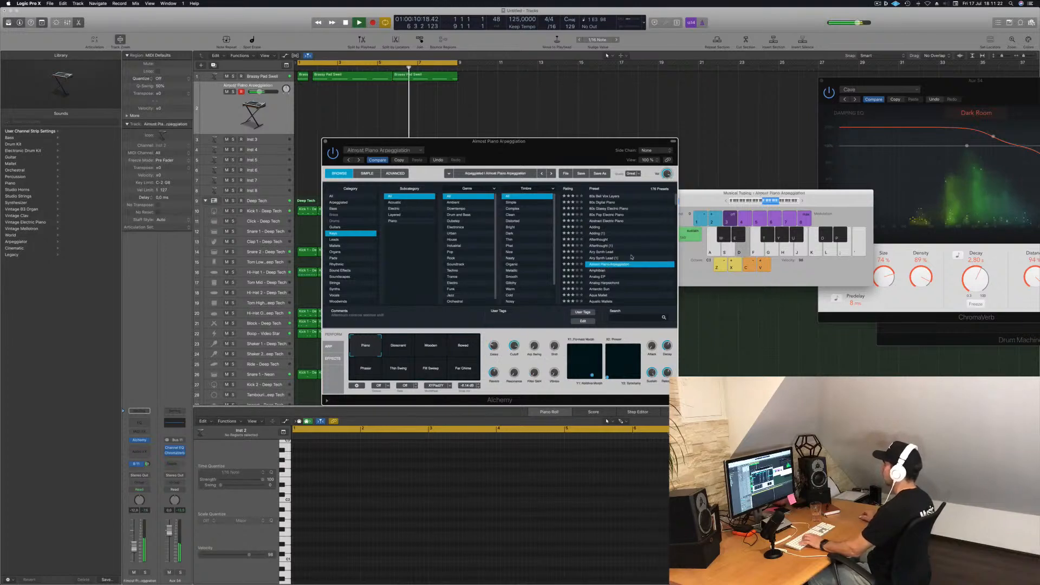
- Step through the Keys presets from Bell Like Vox Vibes onwards and load Chillwave Vibes on the second Alchemy instrument
scroll(606, 254, down, 5)
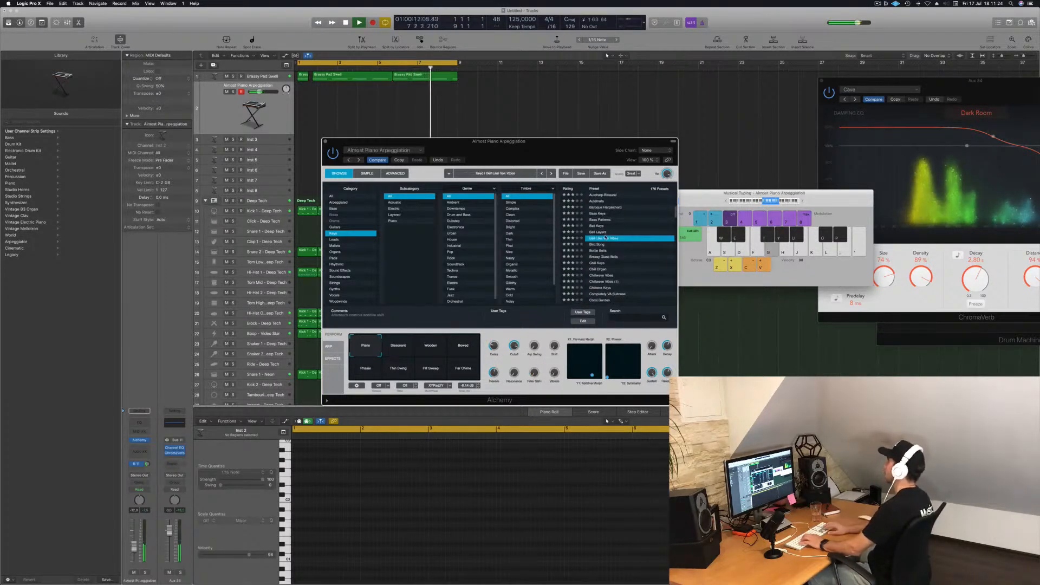
key(Down)
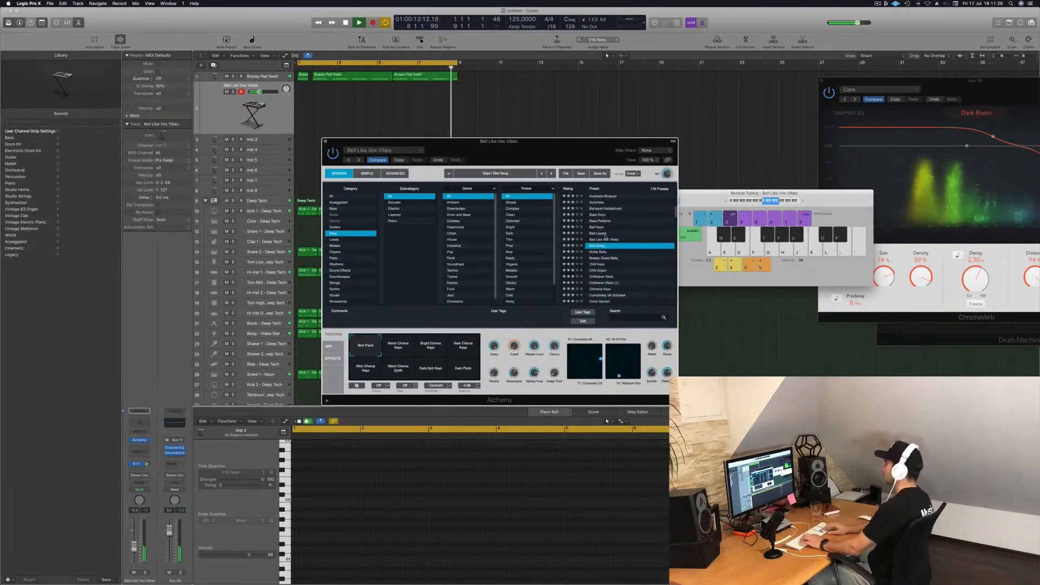
key(Down)
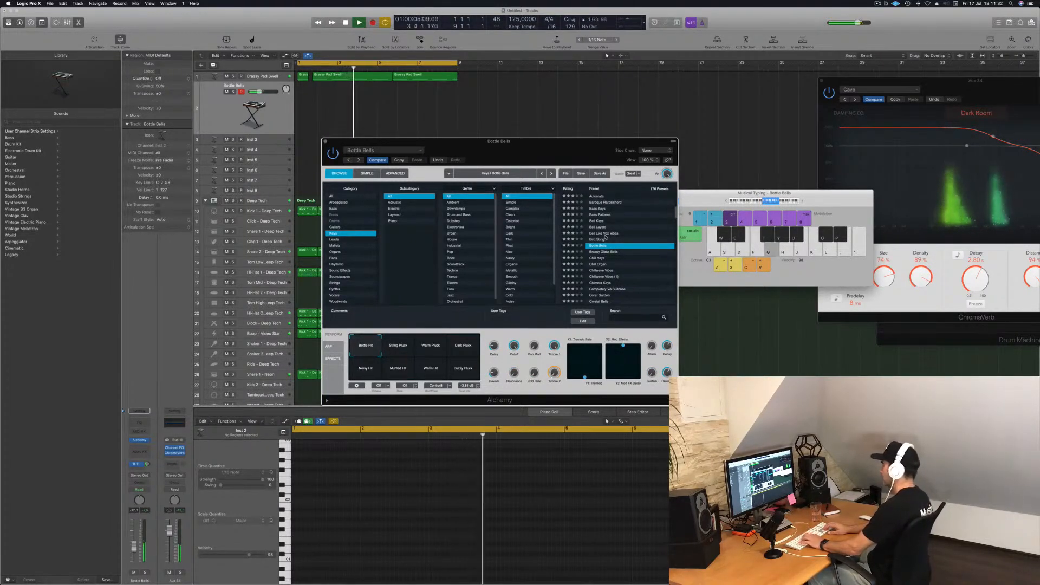
key(Down)
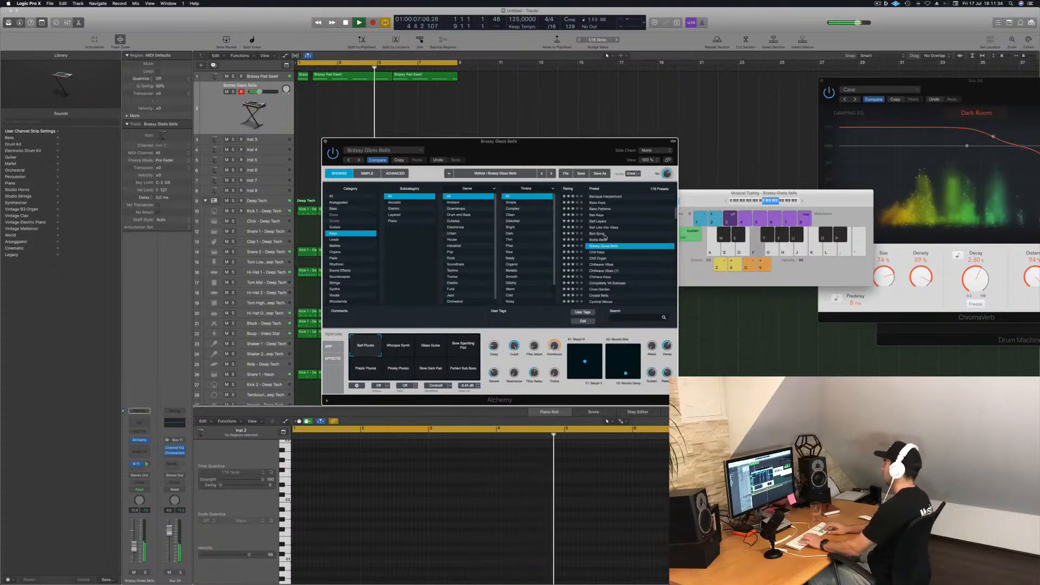
key(Down)
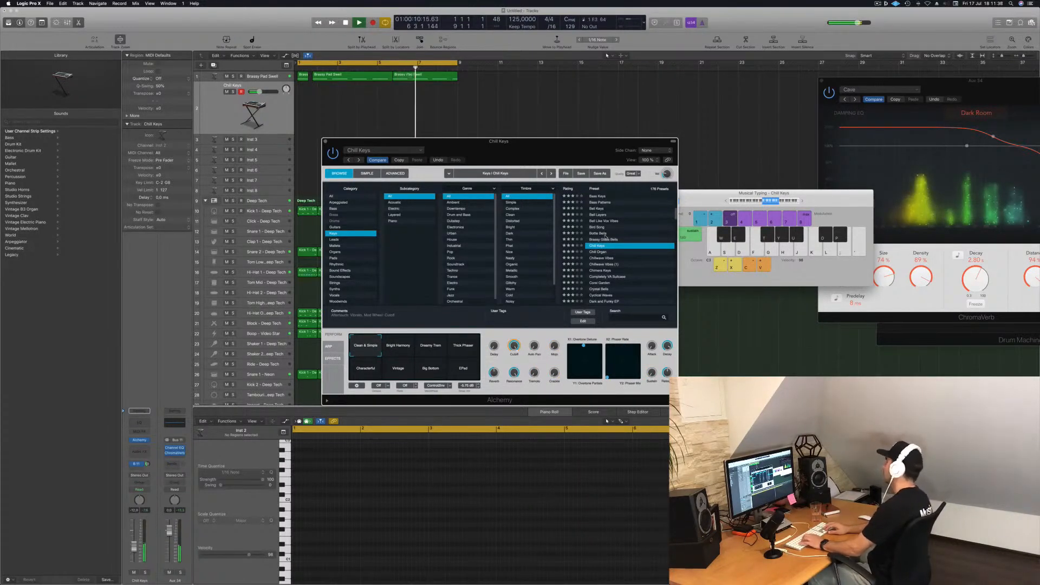
key(Down)
key(Down)
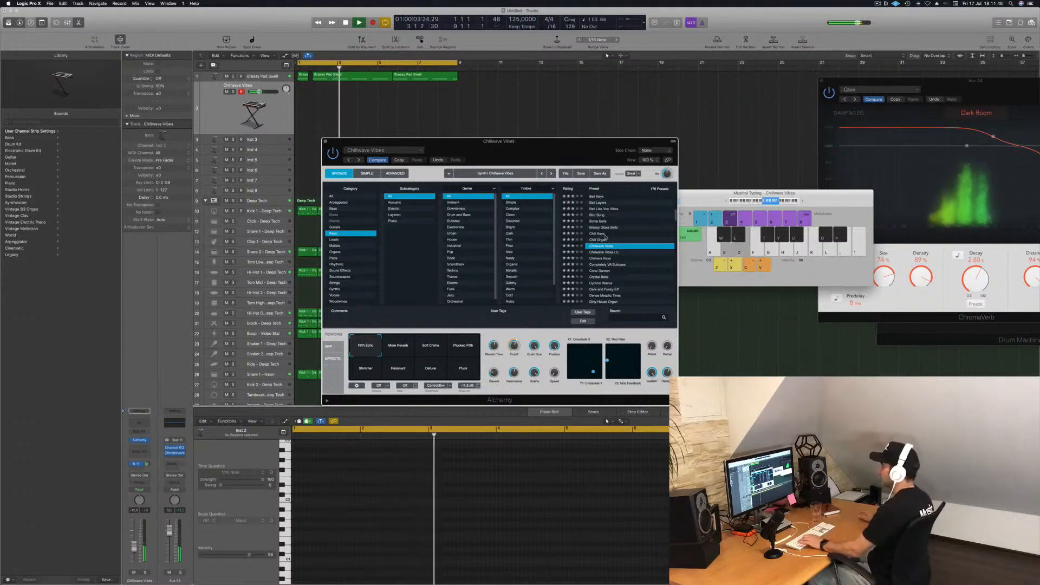
- Compare the Chillwave Vibes snapshots such as Soft Chime and Plucked Filth while playing notes, and select the Resonant snapshot
click(429, 347)
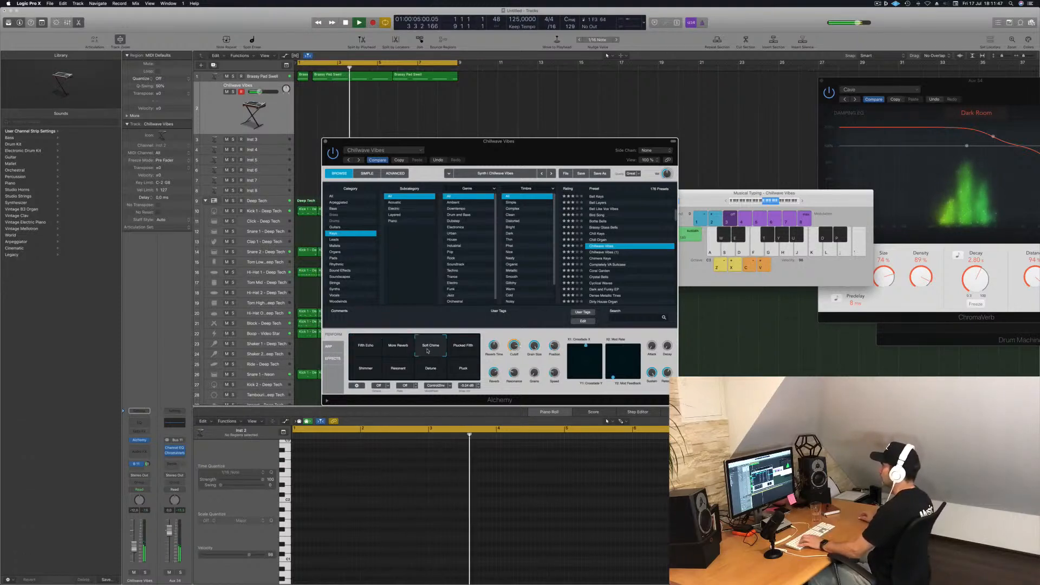
click(463, 346)
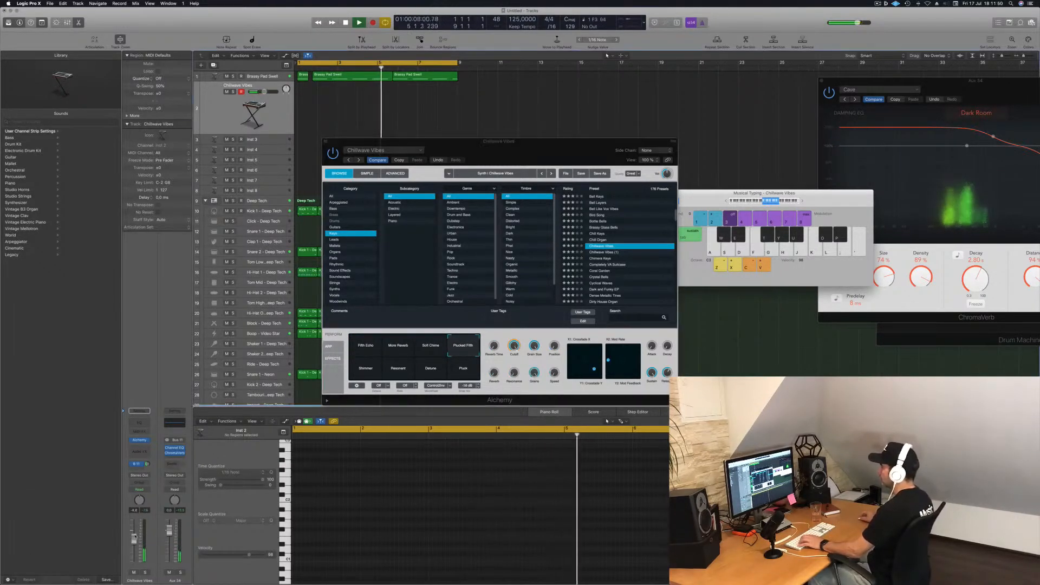
key(d)
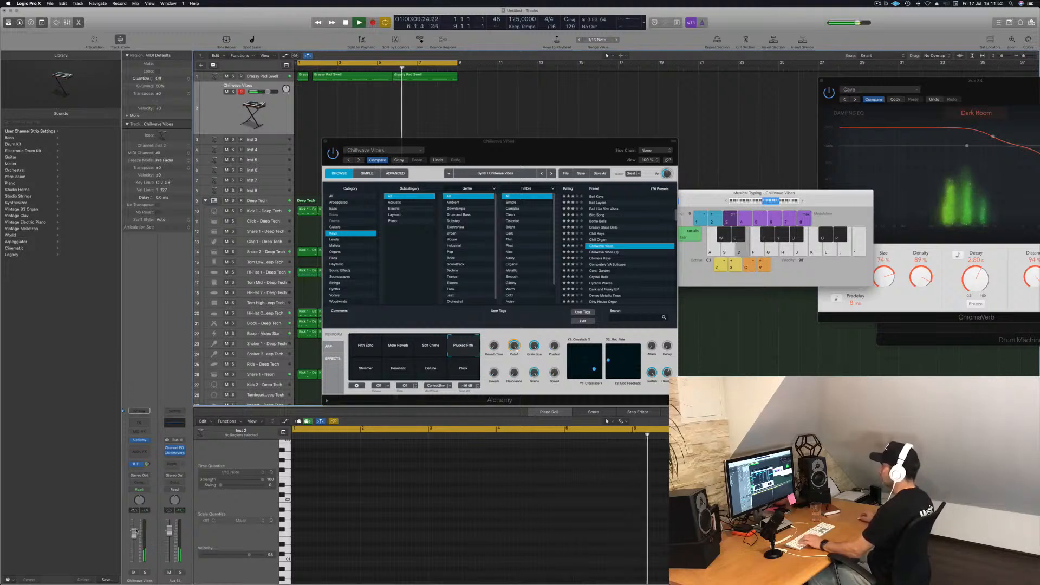
click(433, 348)
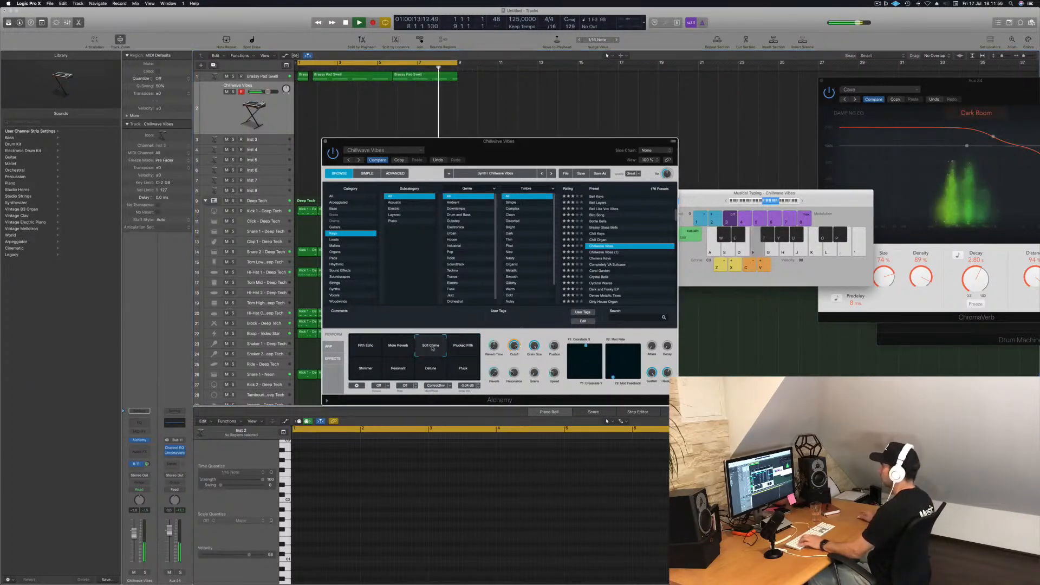
click(397, 349)
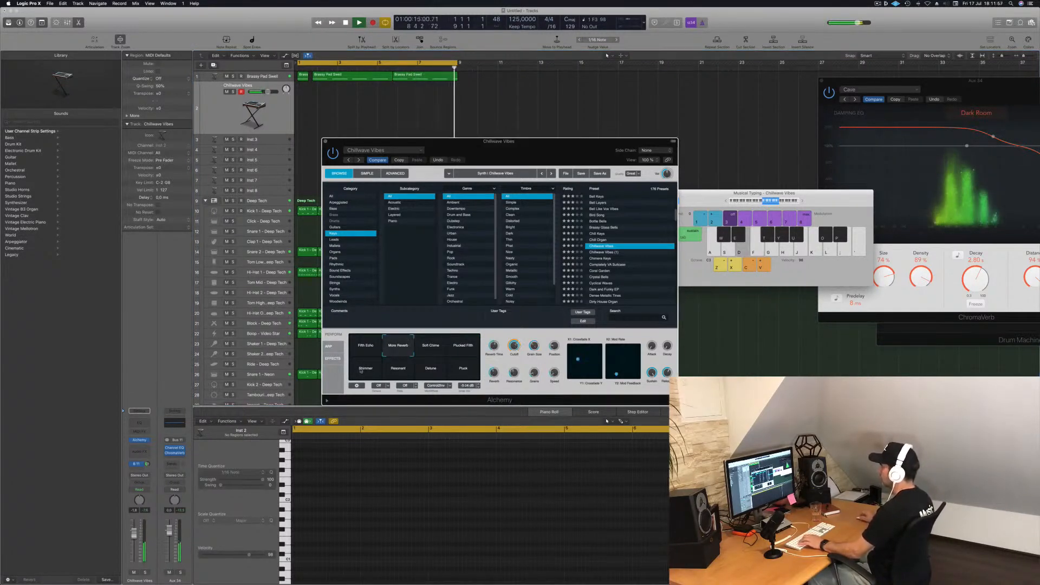
click(398, 369)
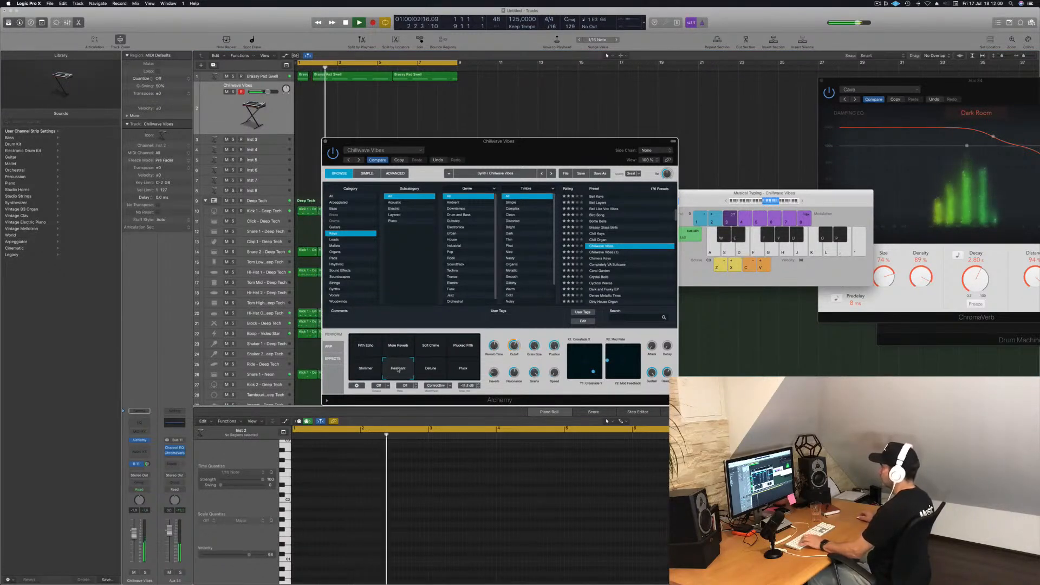
key(h)
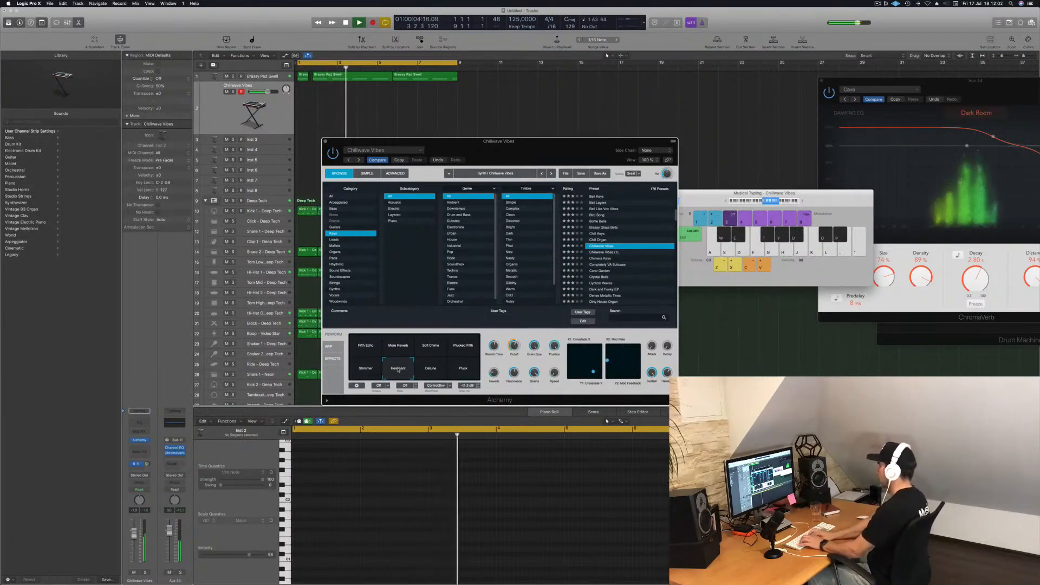
- Play notes to compare the Resonant, Detune and Pluck snapshots of Chillwave Vibes, and return to Resonant
key(k)
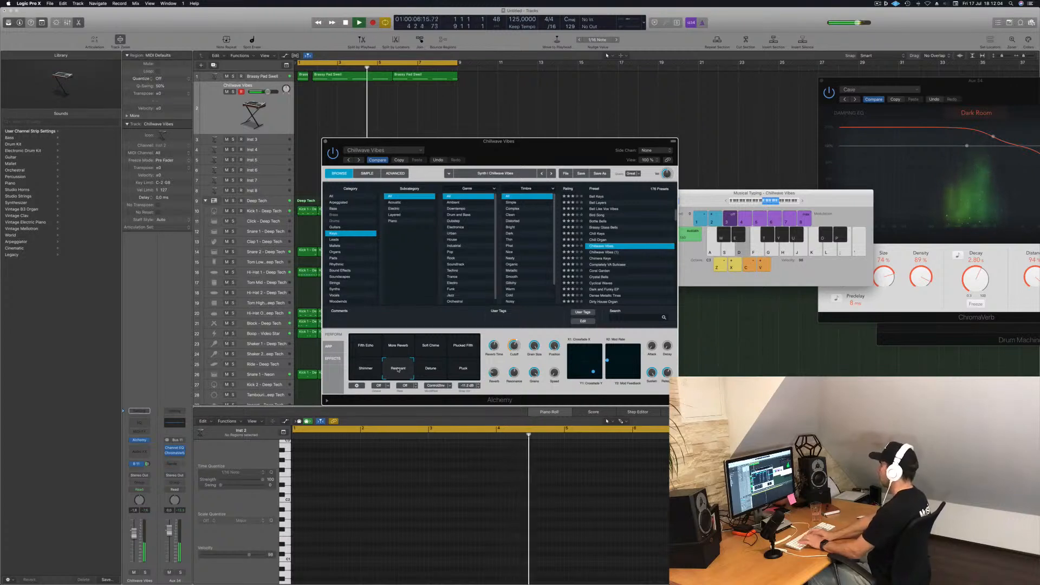
key(k)
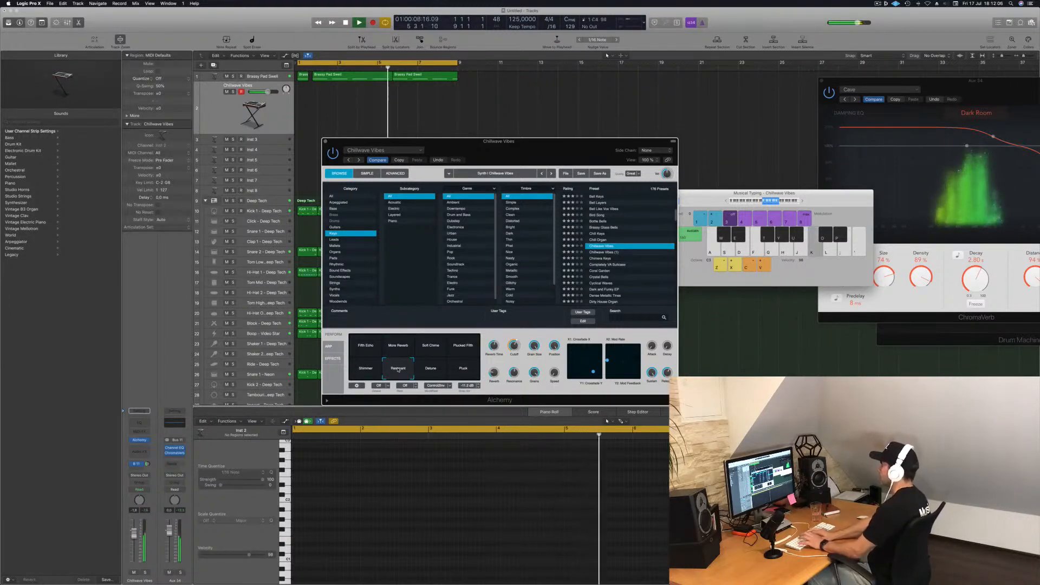
key(f)
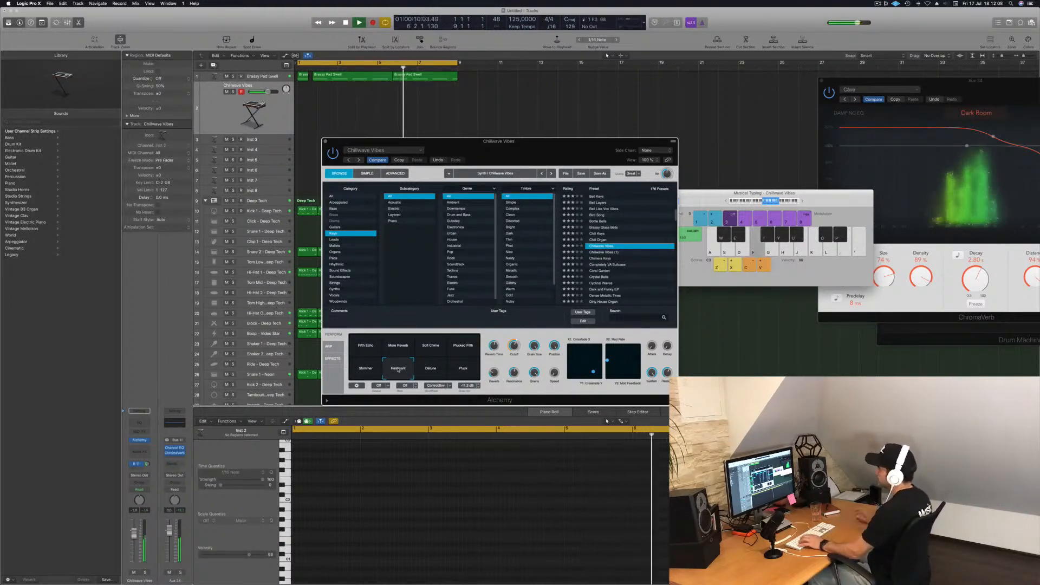
click(426, 368)
key(d)
click(459, 370)
key(d)
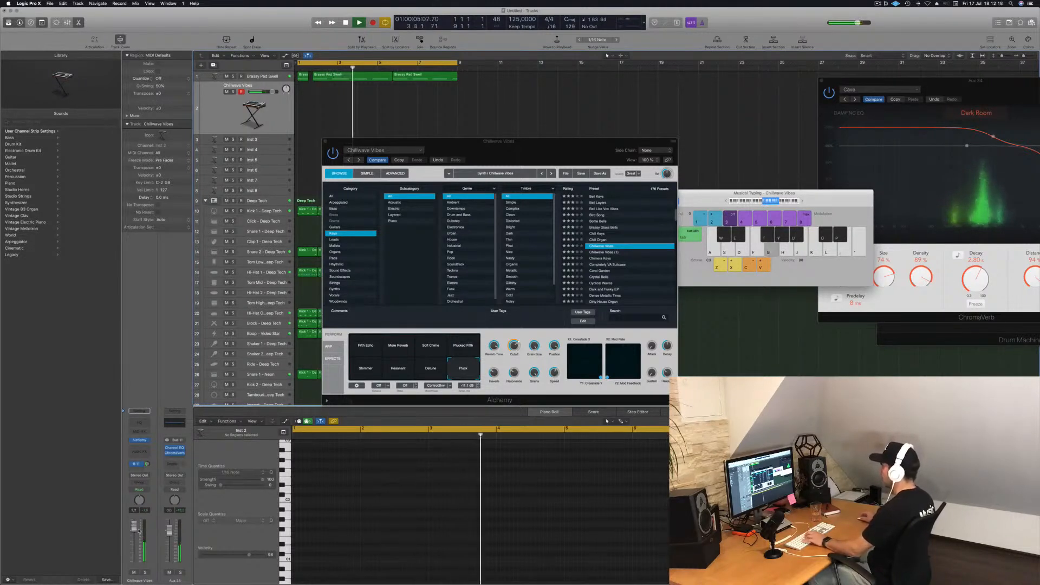
click(397, 368)
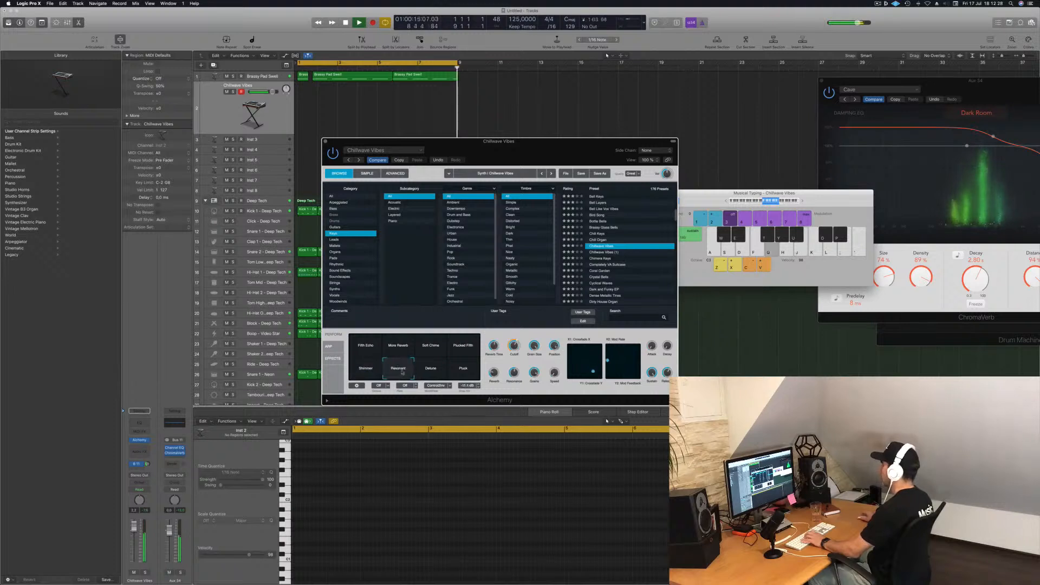
- Shift Musical Typing to a lower octave and record a melodic Chillwave Vibes phrase over the cycle range, starting from its beginning
click(760, 202)
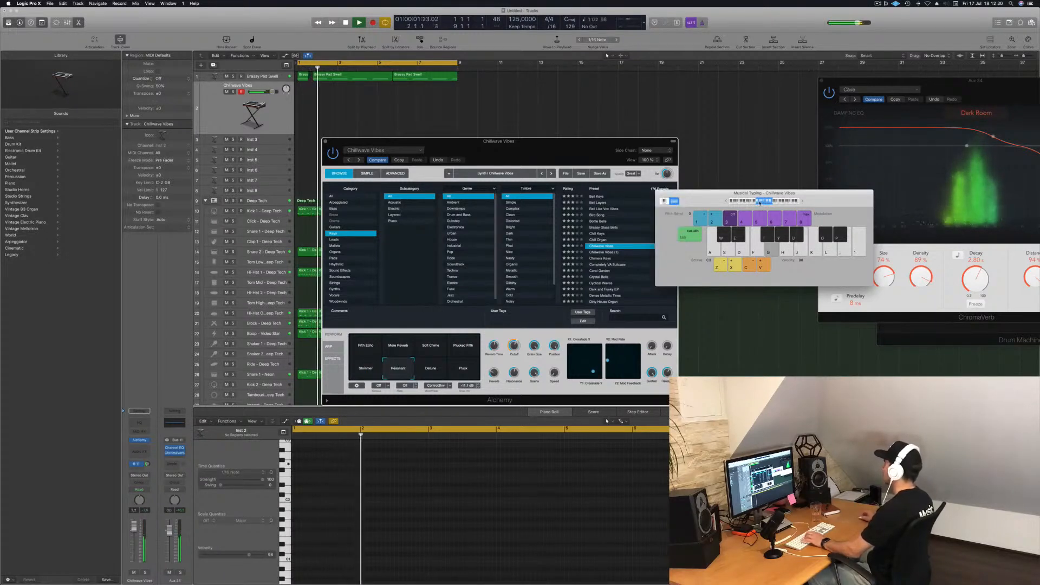
drag(820, 196, 756, 189)
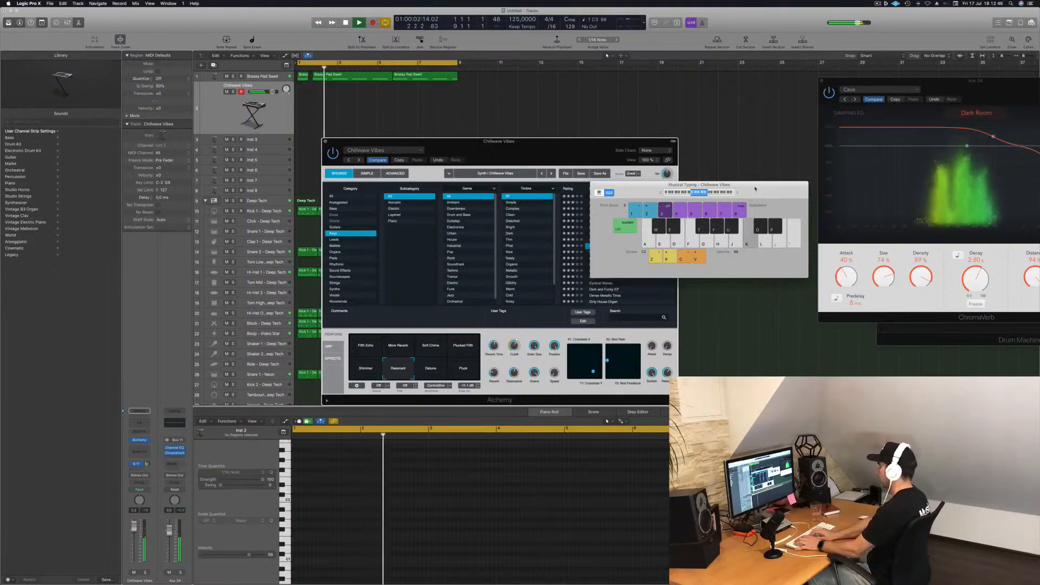
key(r)
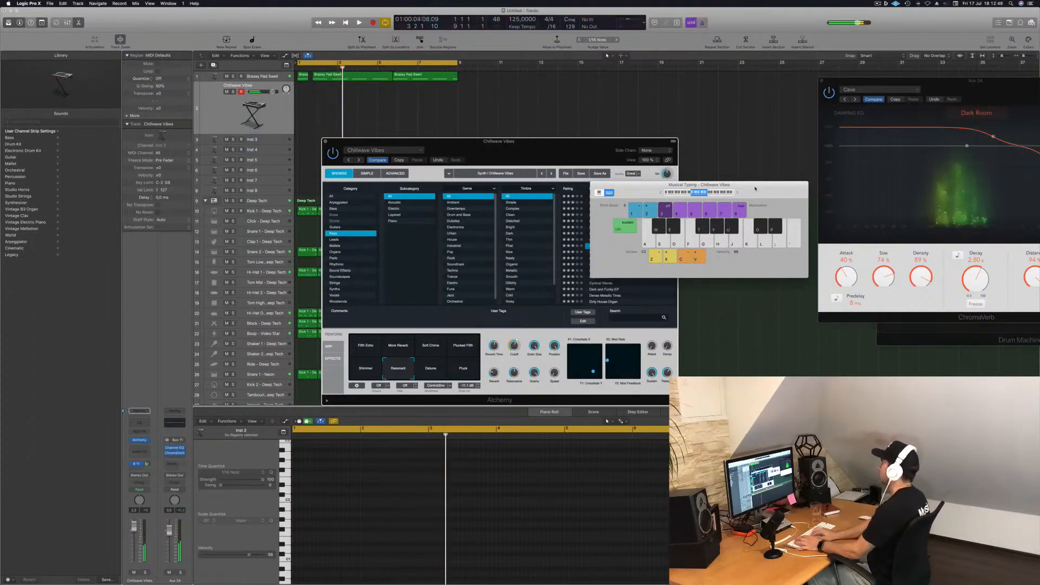
key(r)
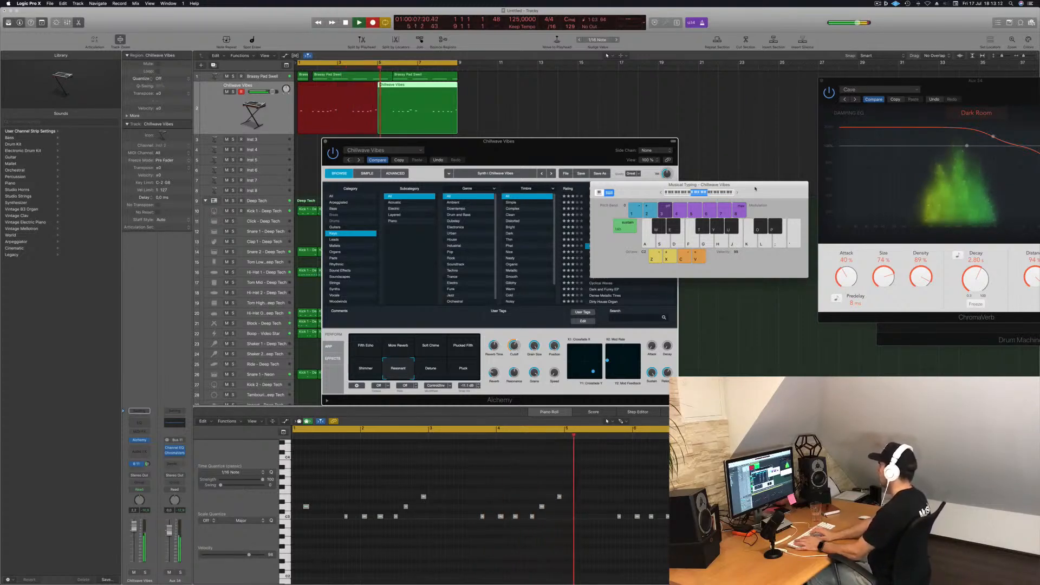
key(space)
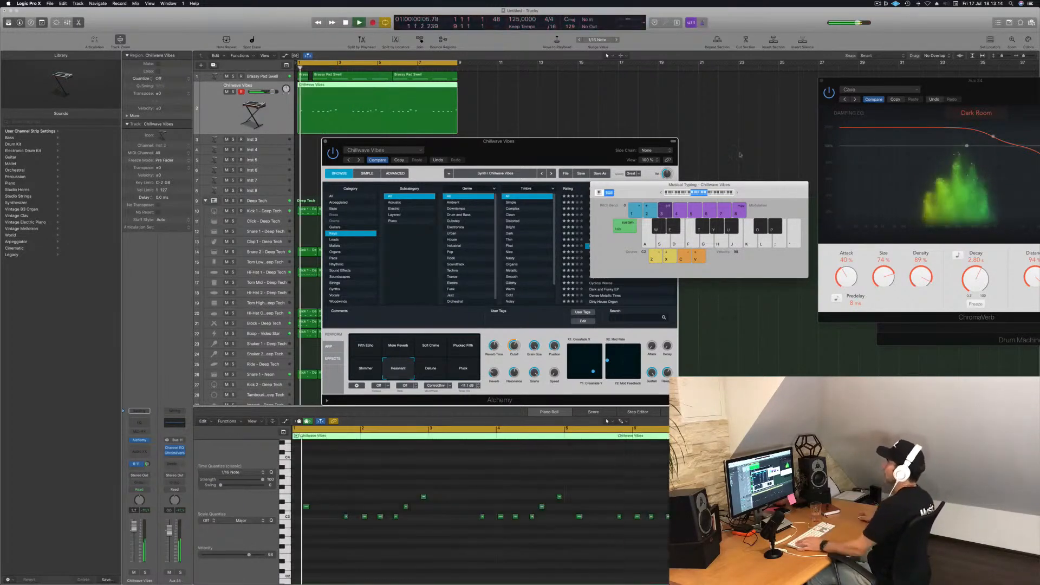
- Split the recorded Chillwave Vibes region where its second phrase begins and delete the part before the split
super+click(352, 91)
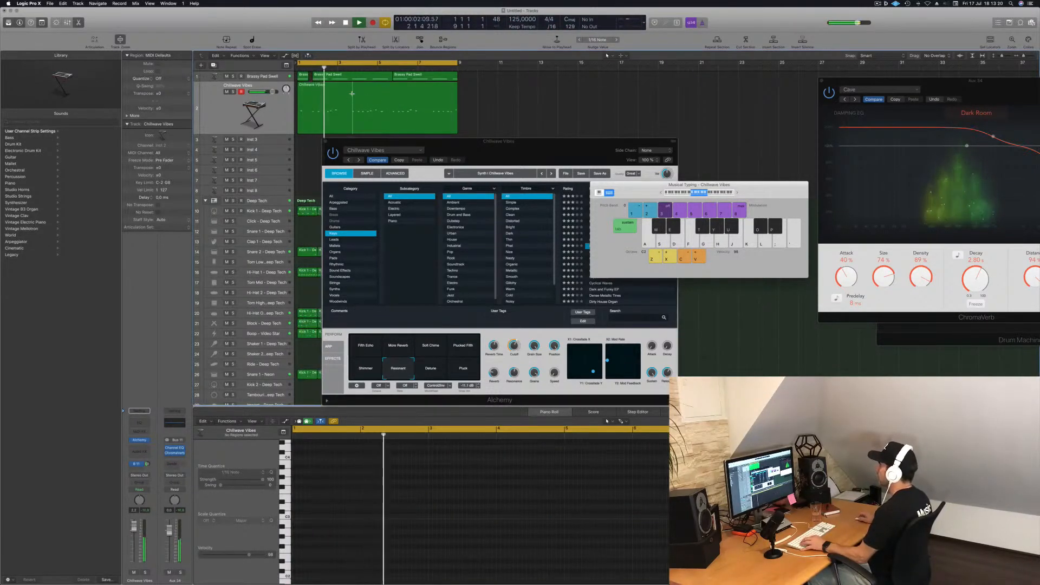
click(351, 94)
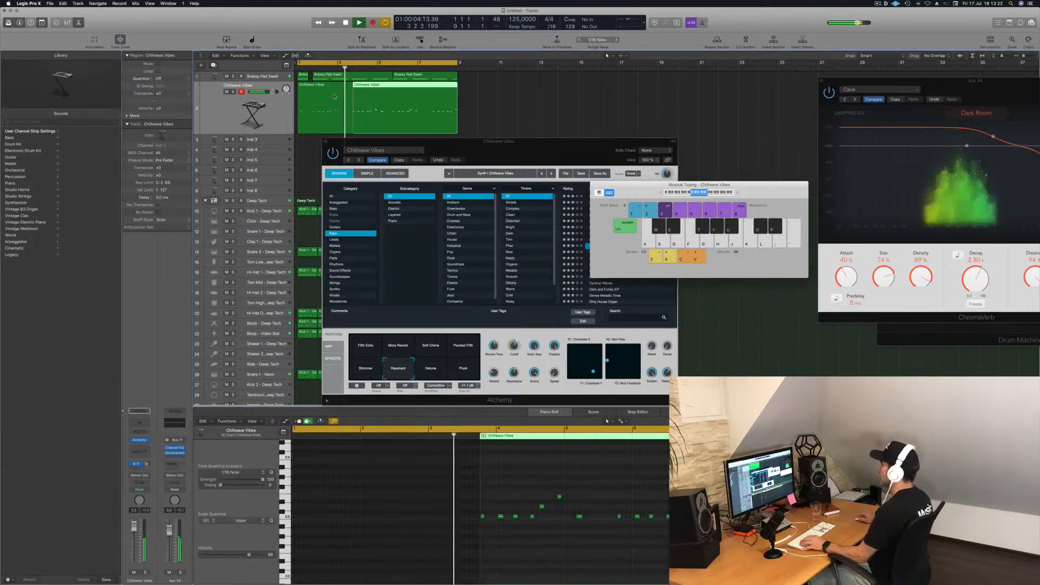
click(334, 97)
key(Delete)
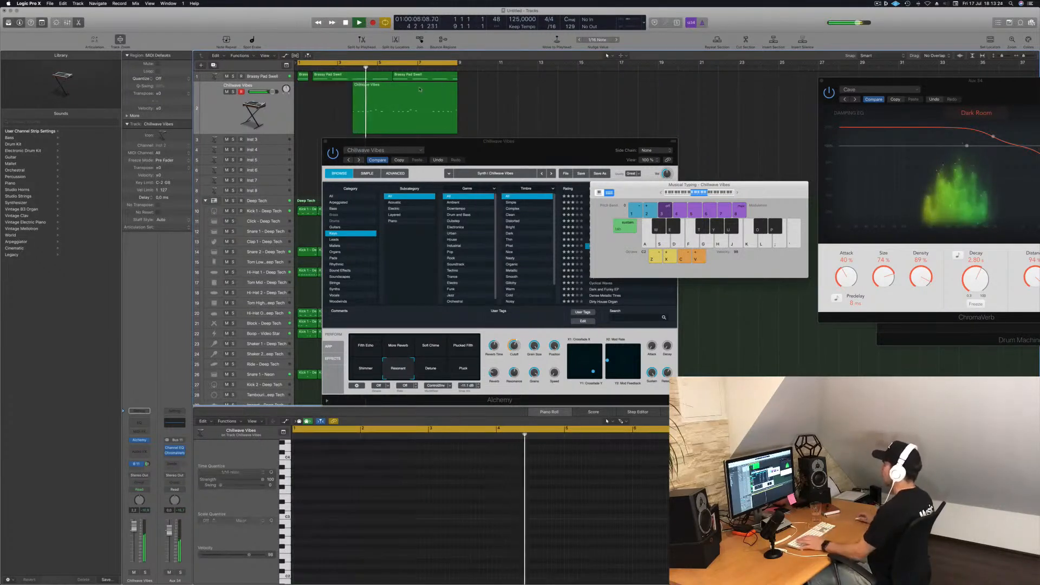
click(419, 90)
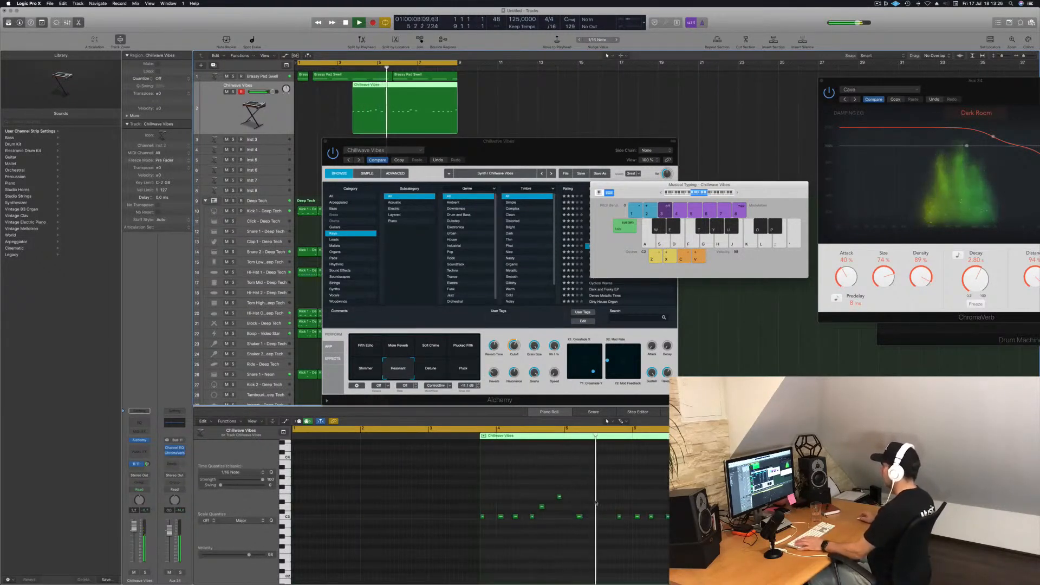
key(Return)
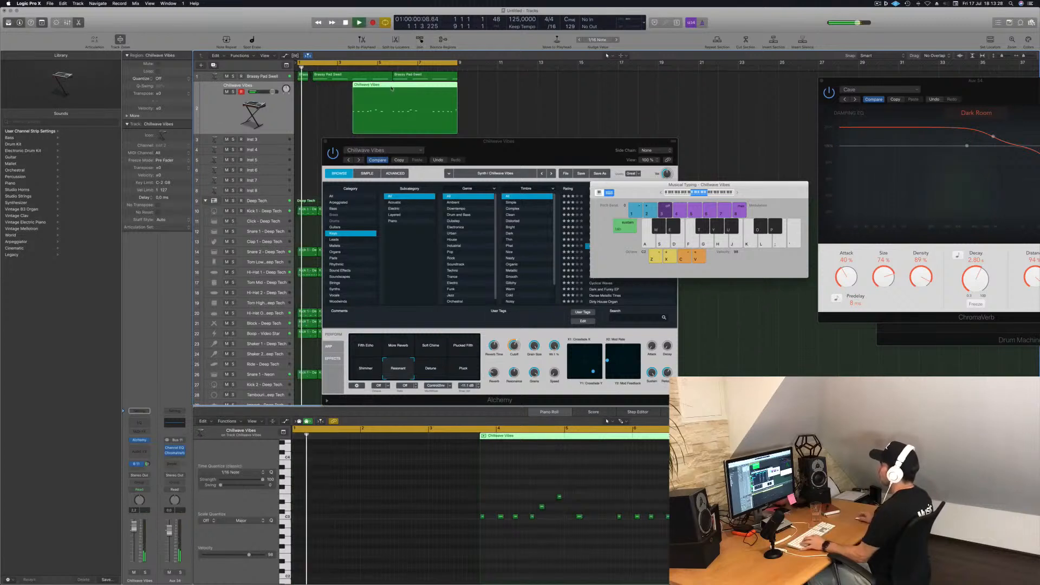
- Delete the later repeats from the Chillwave Vibes region and trim its end to keep a single two-bar phrase
scroll(389, 85, right, 2)
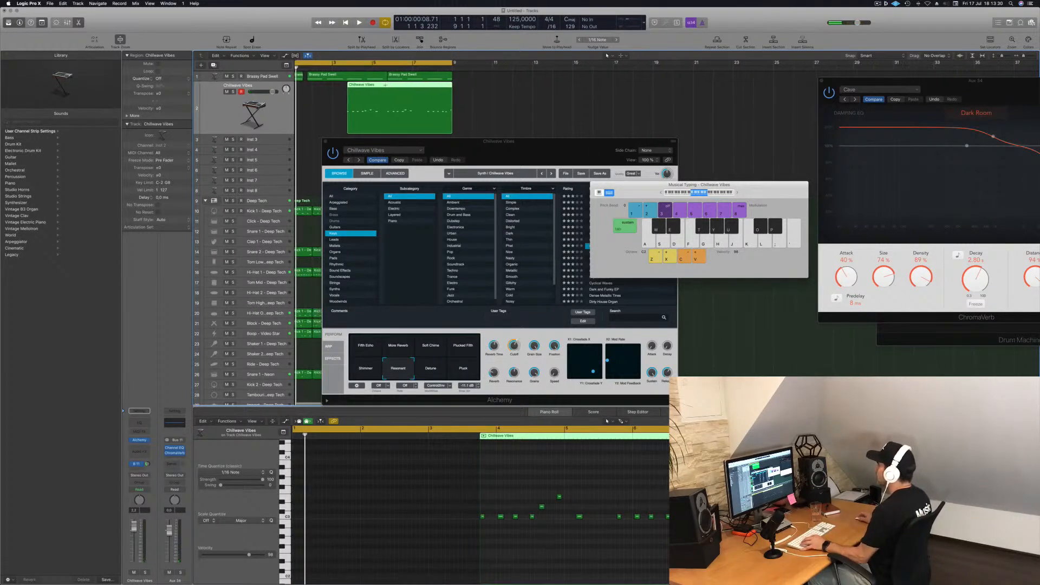
drag(386, 85, 453, 87)
key(Delete)
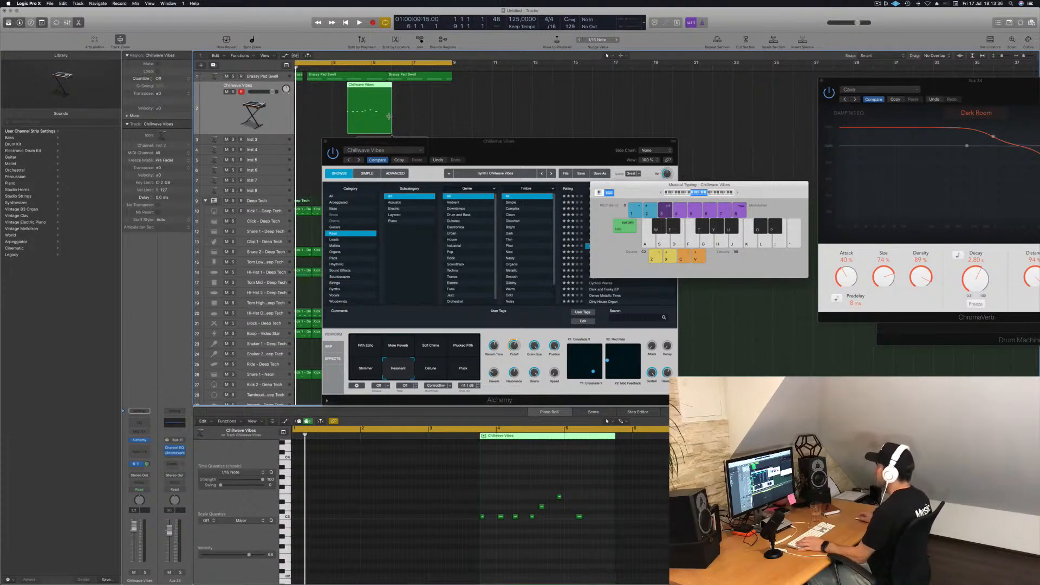
drag(451, 148, 589, 251)
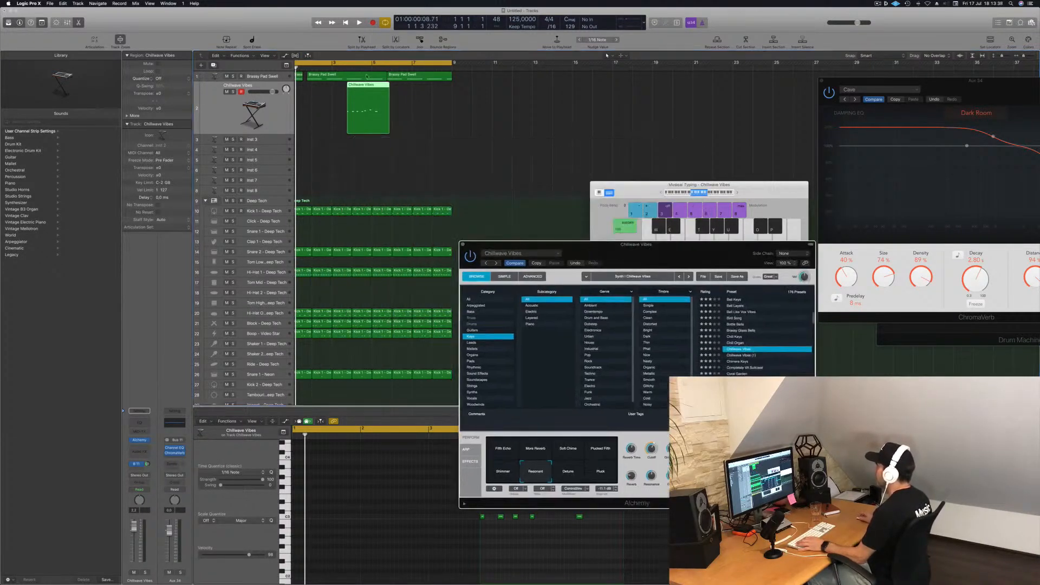
click(388, 108)
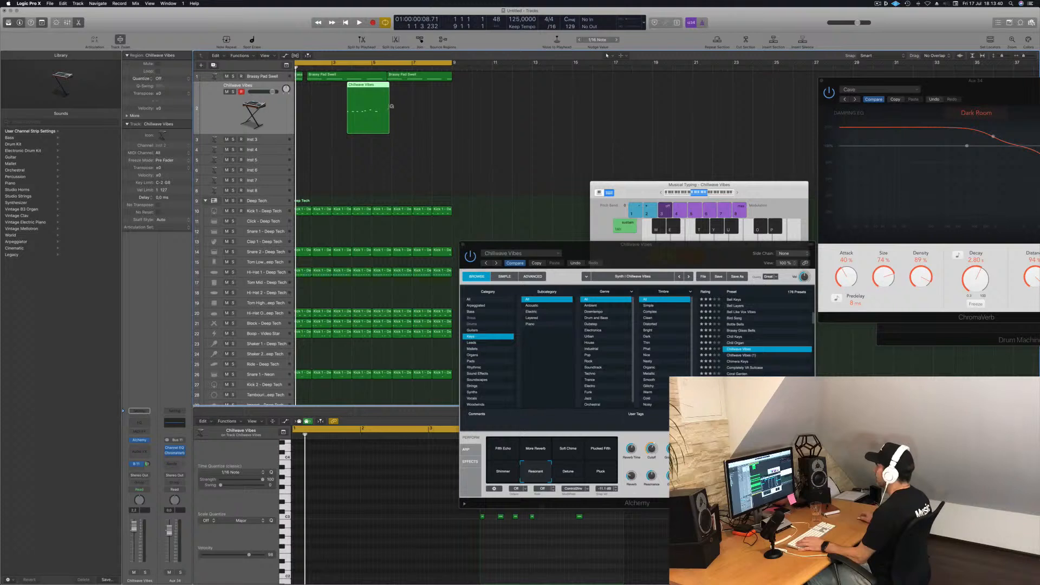
drag(389, 131, 399, 131)
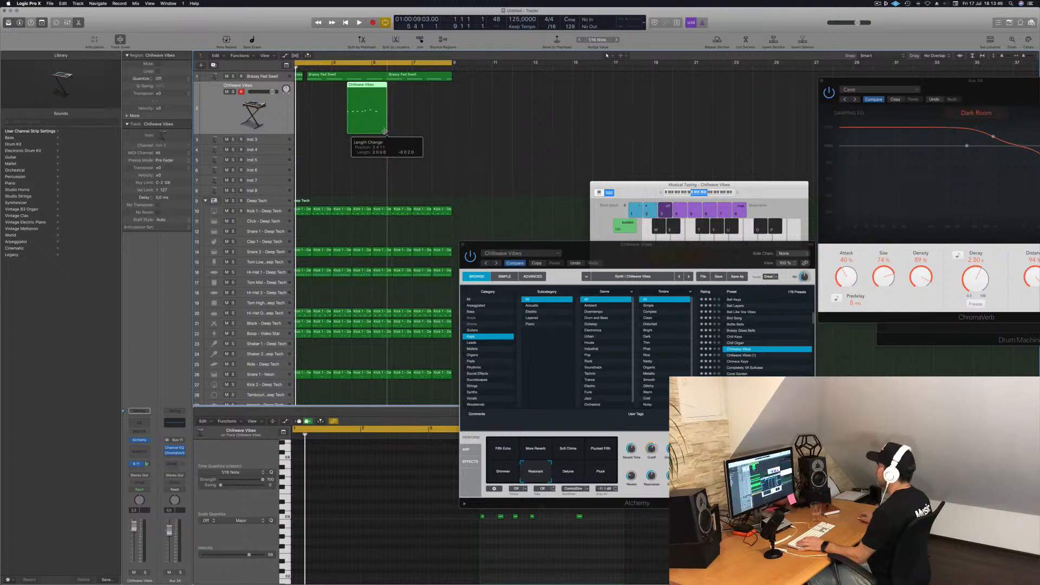
- Copy the Chillwave Vibes phrase directly before itself and repeat the pair once to make four consecutive regions
key(space)
drag(395, 109, 324, 88)
key(Return)
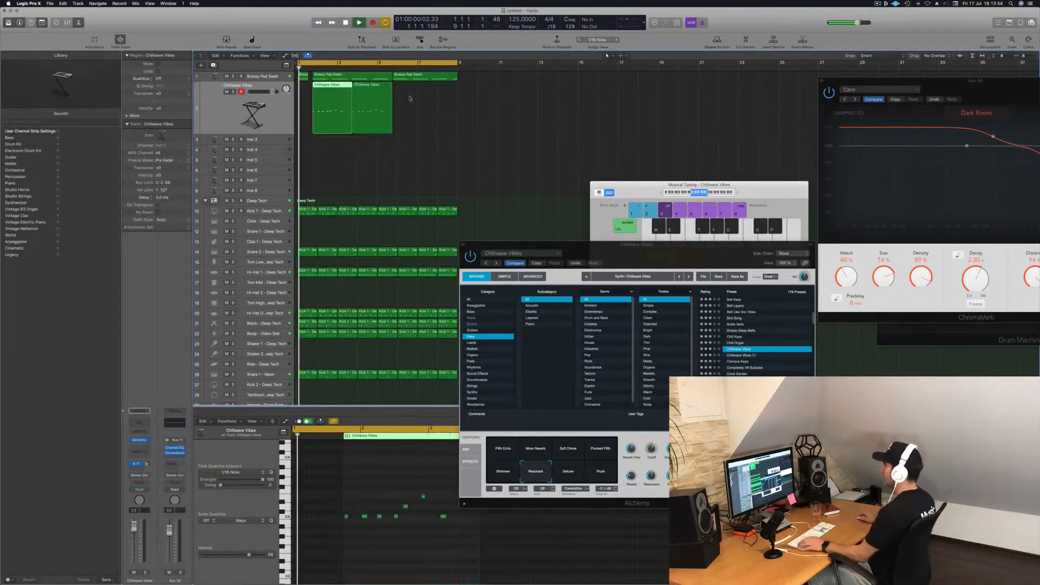
shift+click(382, 88)
key(super+r)
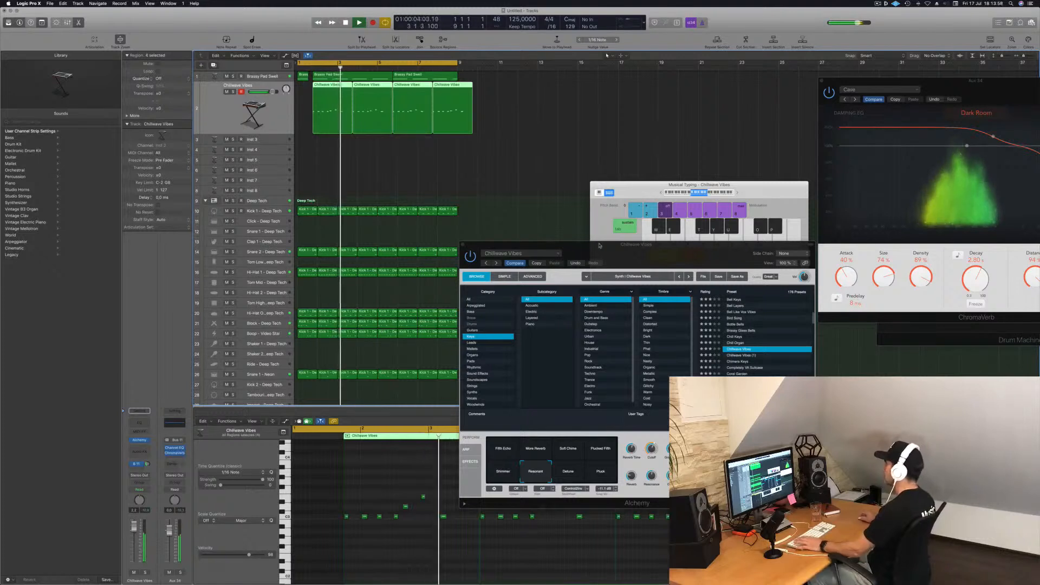
- Adjust Alchemy's Reverb performance control on Chillwave Vibes during playback and replay from the start
drag(542, 244, 486, 156)
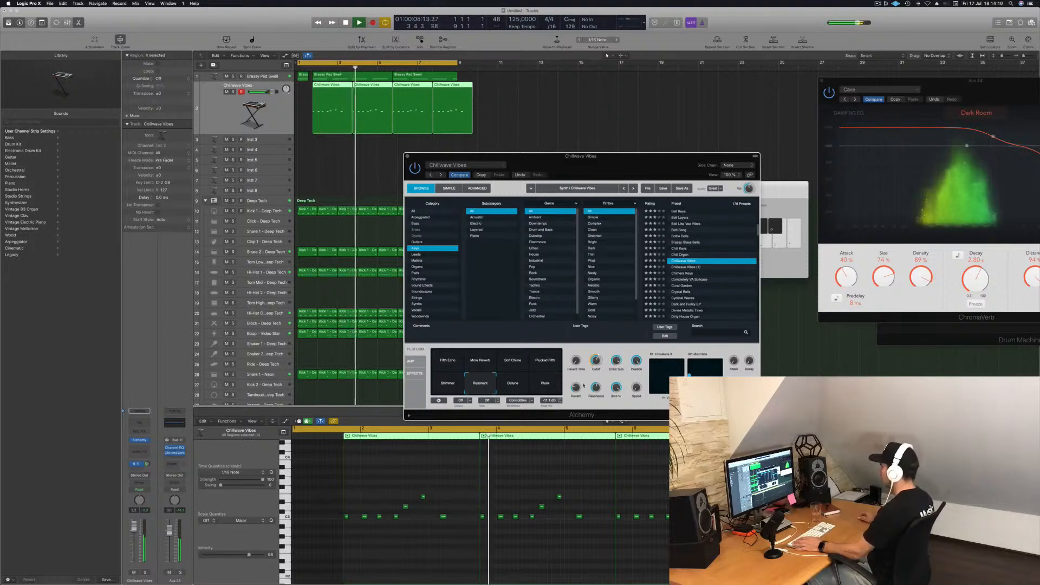
drag(577, 397, 576, 394)
key(Return)
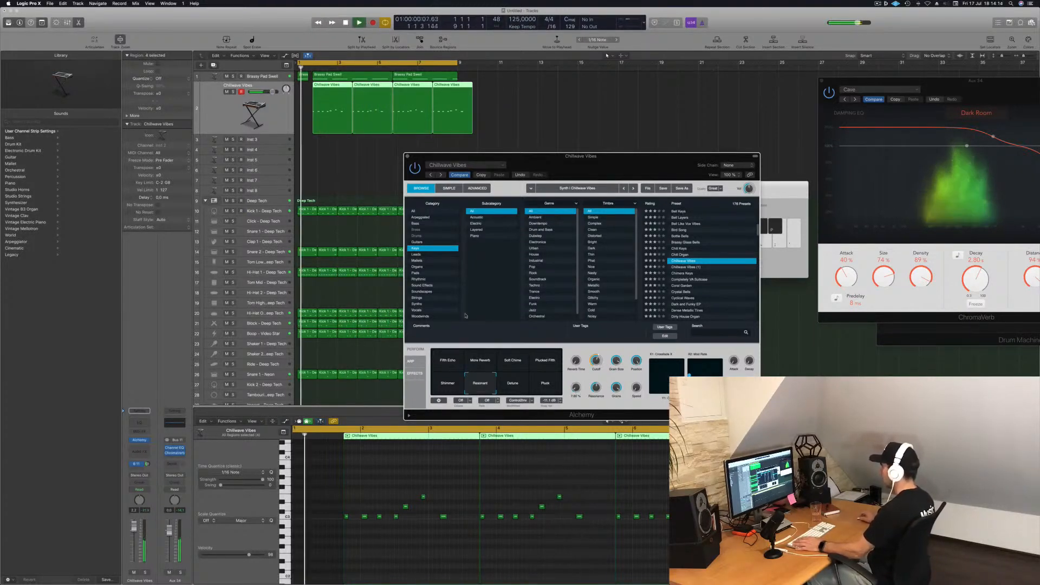
- Raise the last note of the second Chillwave Vibes region to the pitch of the phrase's highest note
click(382, 555)
key(super+a)
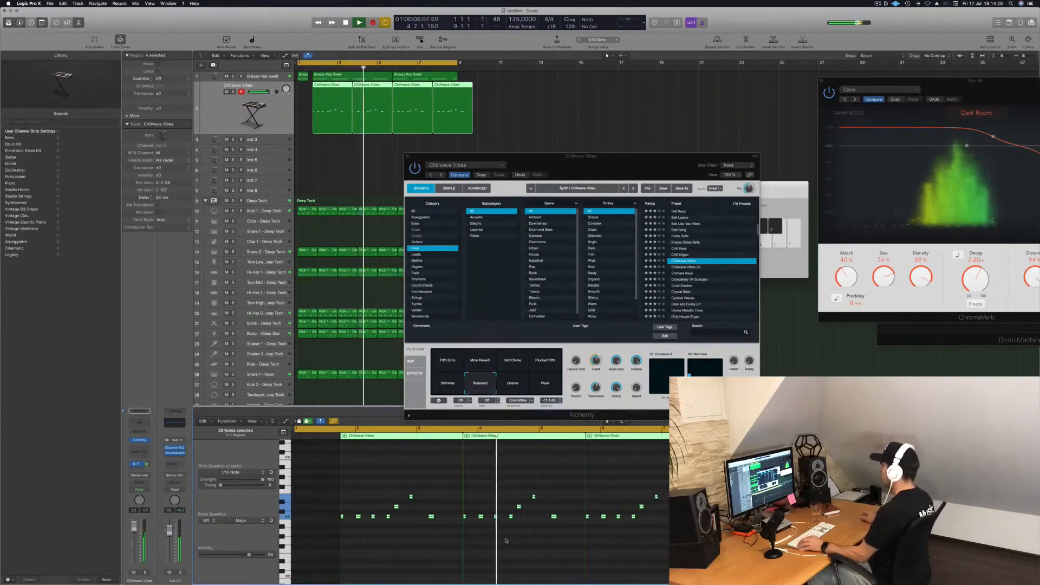
scroll(560, 547, down, 1)
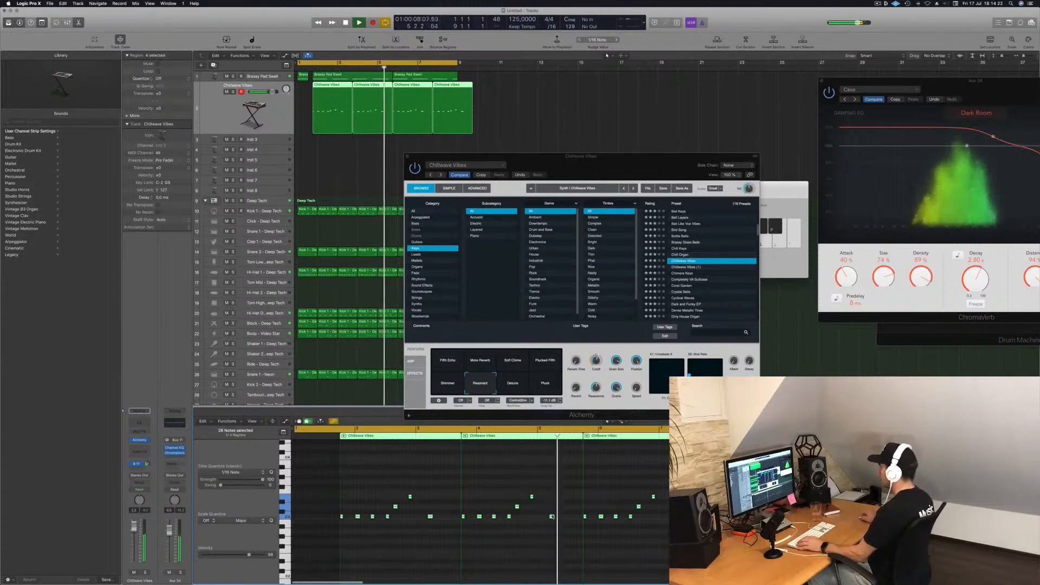
drag(550, 516, 552, 521)
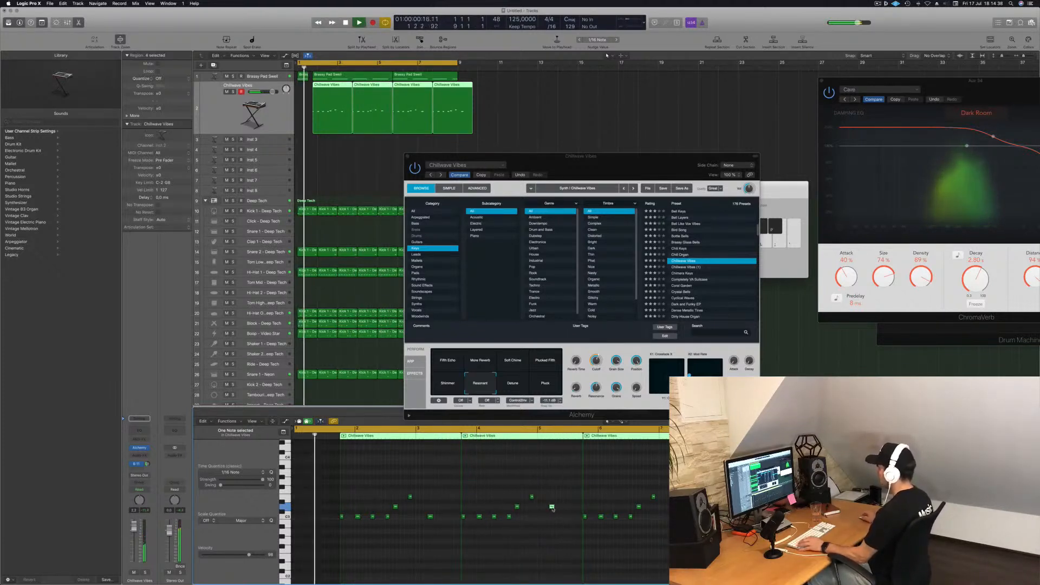
key(alt+Up)
key(alt+Up)
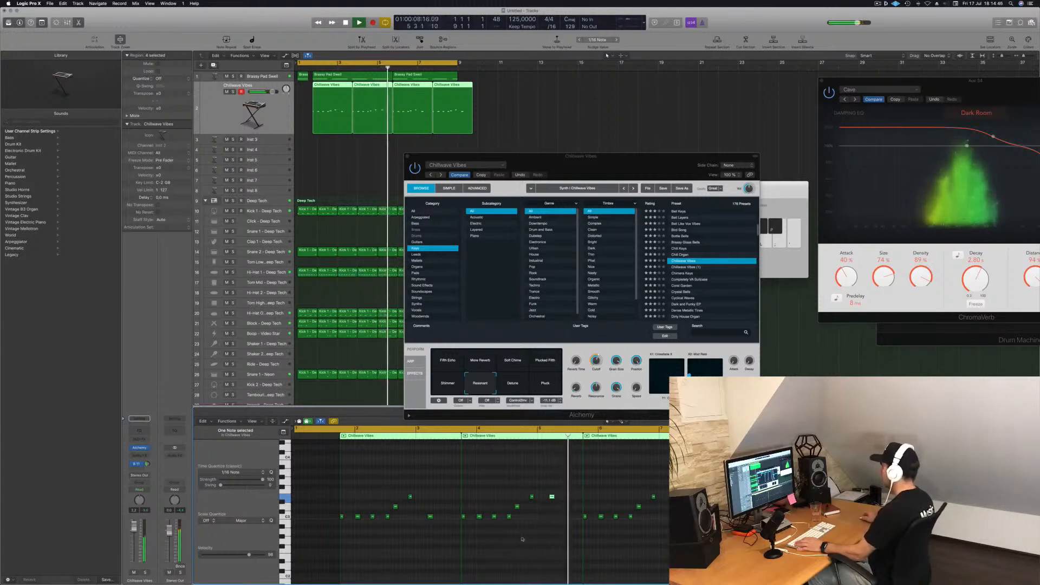
- Replace the last two Chillwave Vibes regions with copies of the edited first two, and replay from the start
drag(527, 96, 406, 117)
key(Delete)
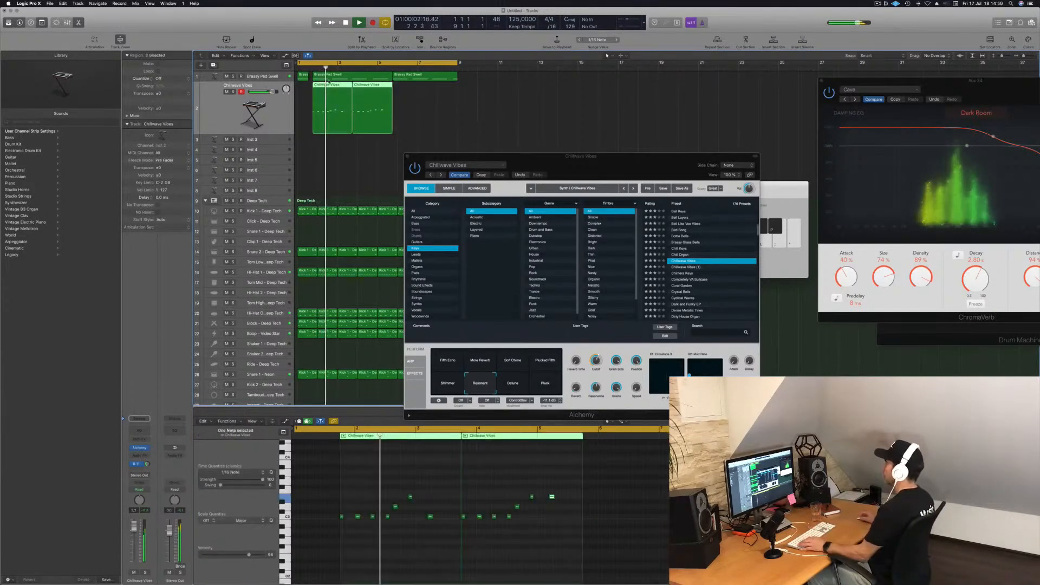
drag(336, 85, 410, 90)
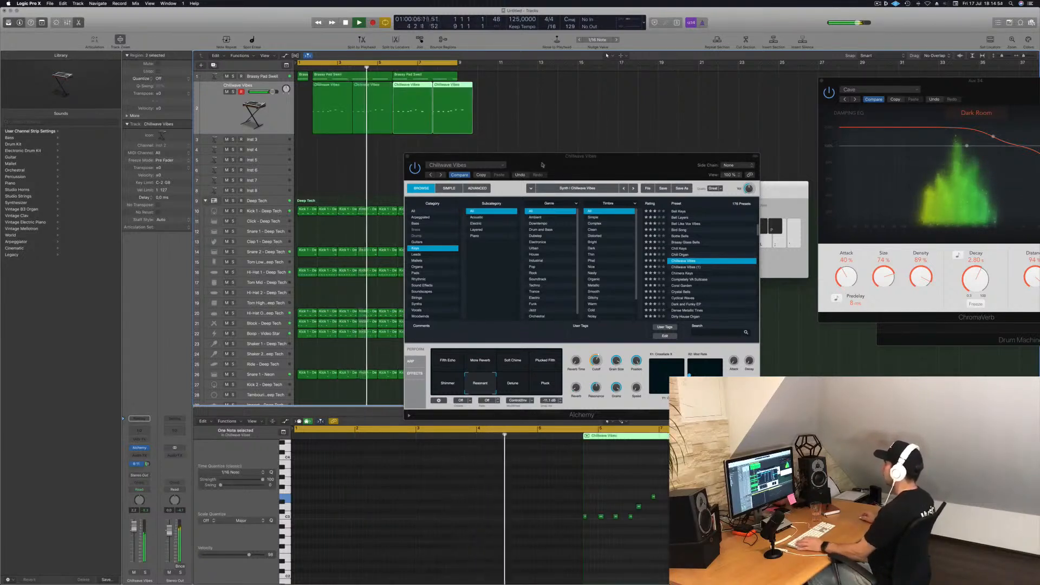
drag(543, 164, 635, 203)
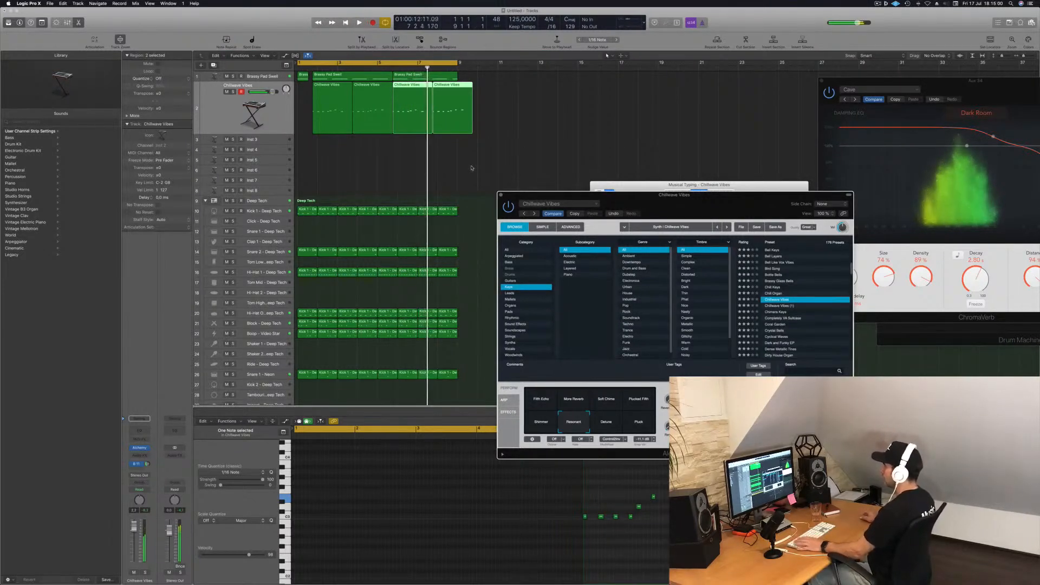
key(Return)
key(space)
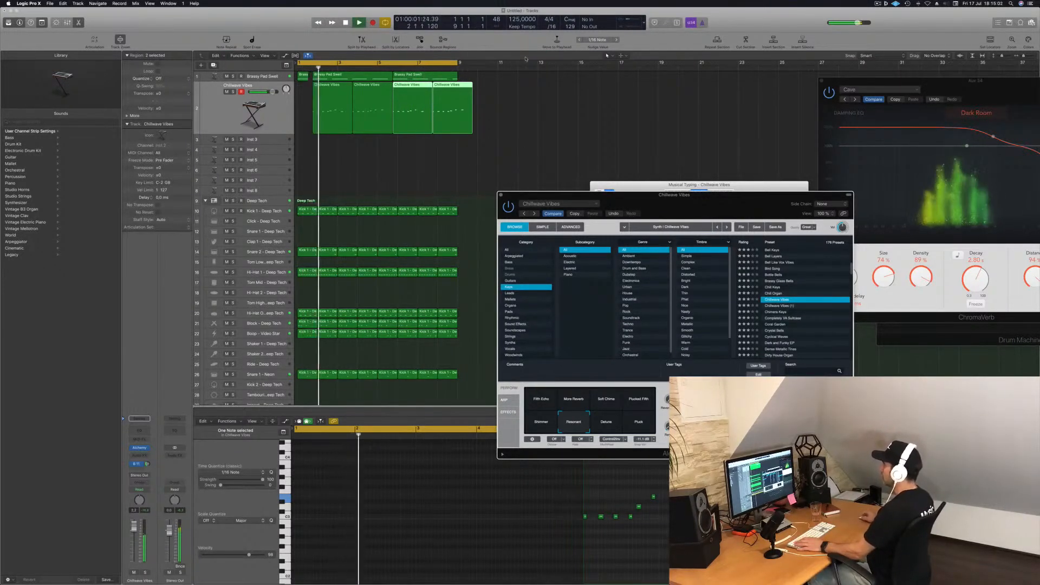
- Extend the last Brassy Pad Swell region to the end of the Chillwave Vibes regions and remove the short fragment at bar 1
click(454, 75)
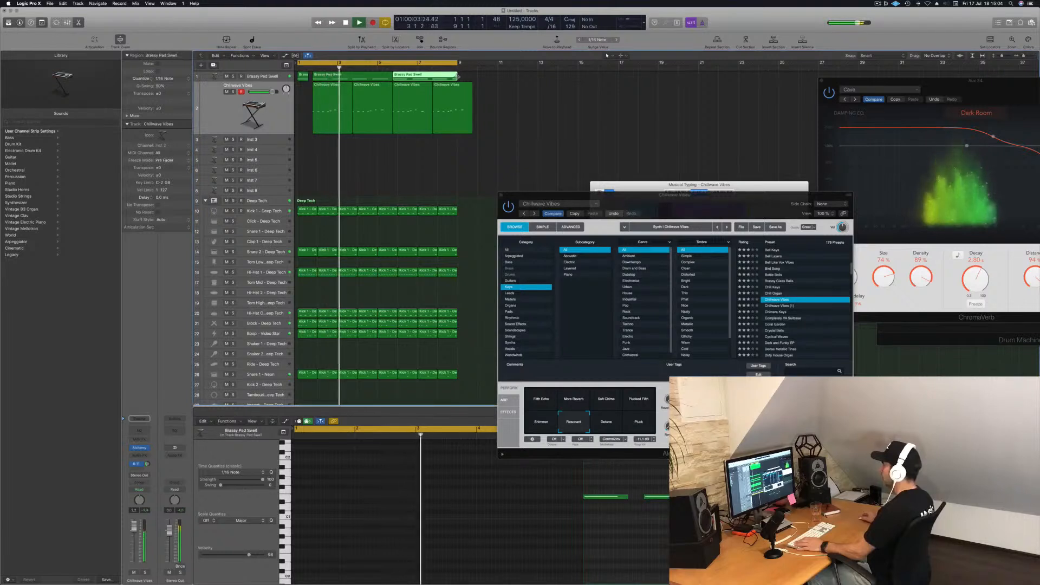
drag(457, 77, 473, 77)
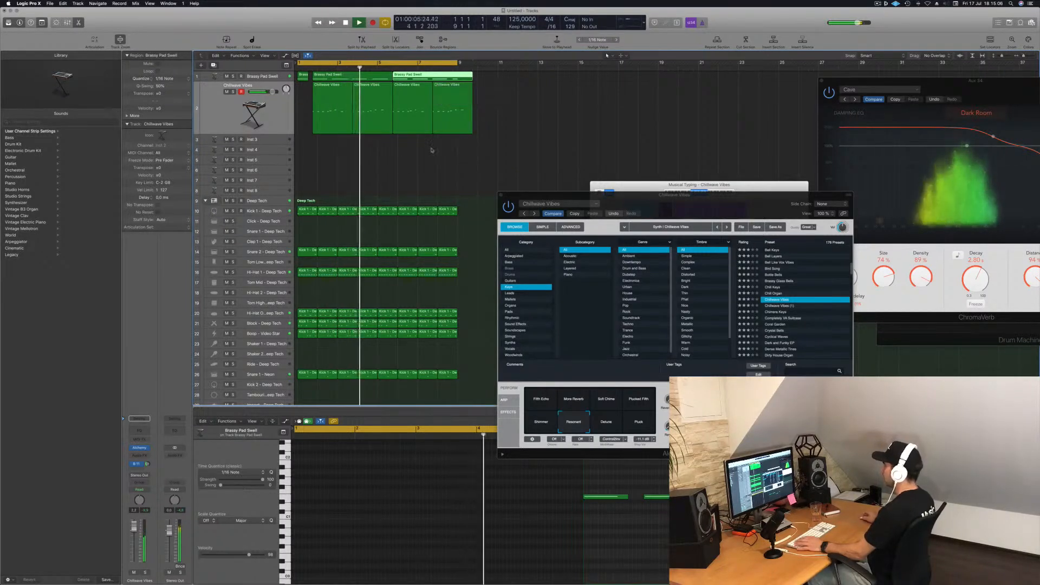
click(432, 150)
key(Return)
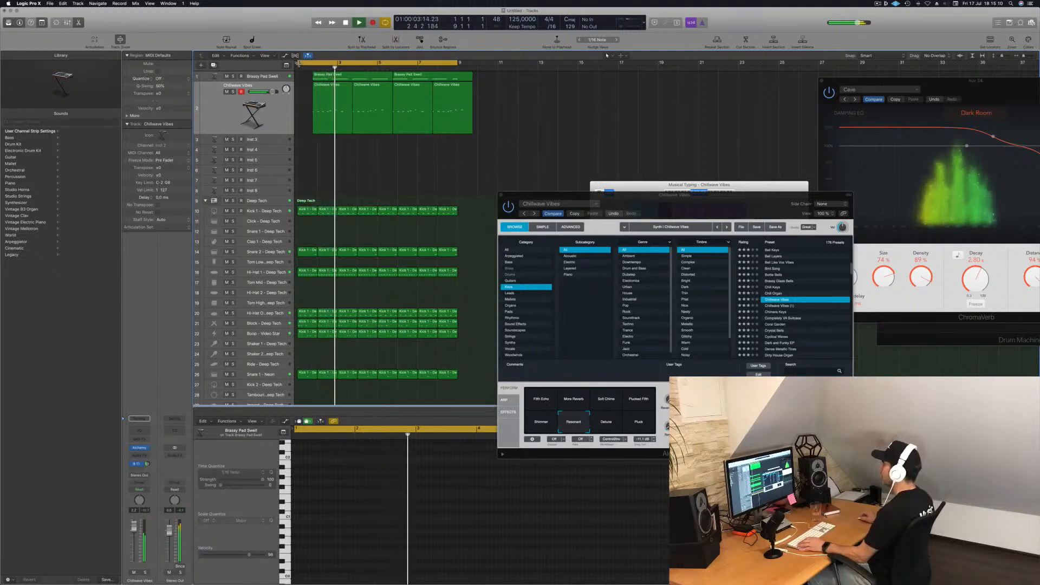
- Extend the cycle range to the end of the Brassy Pad Swell and Chillwave Vibes regions while playing the loop
key(space)
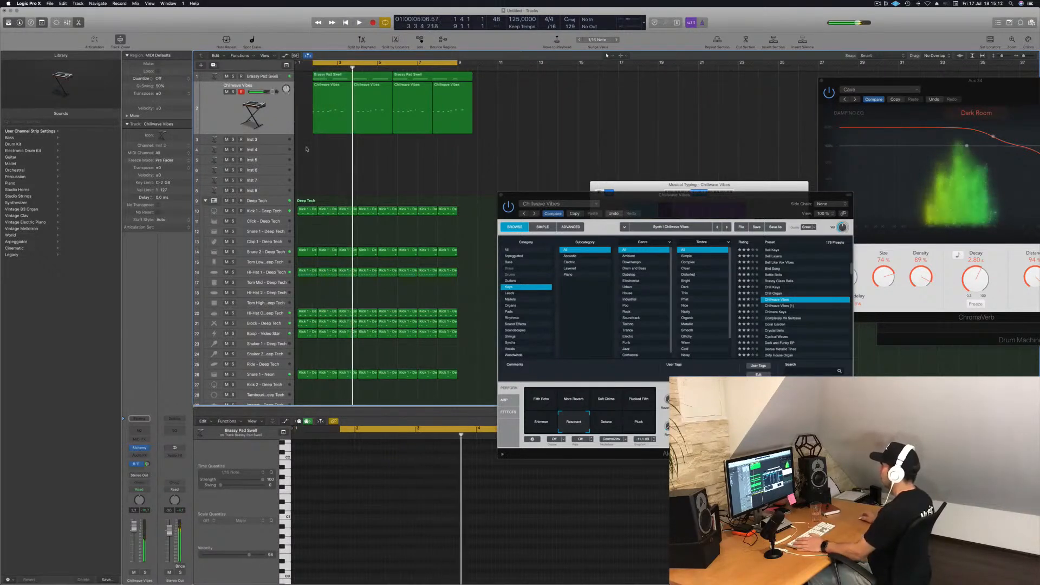
key(space)
key(super+Right)
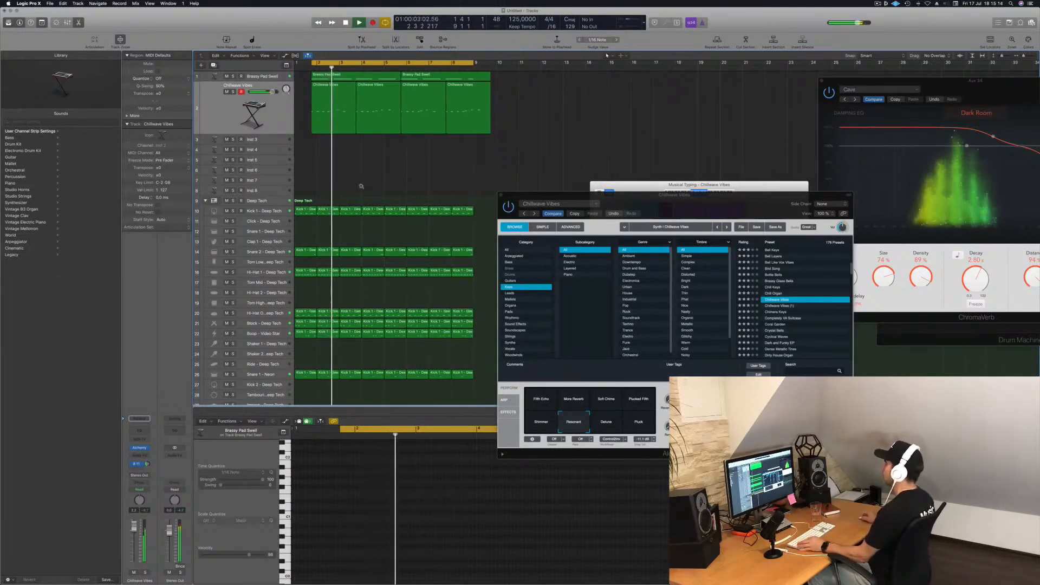
key(super+Left)
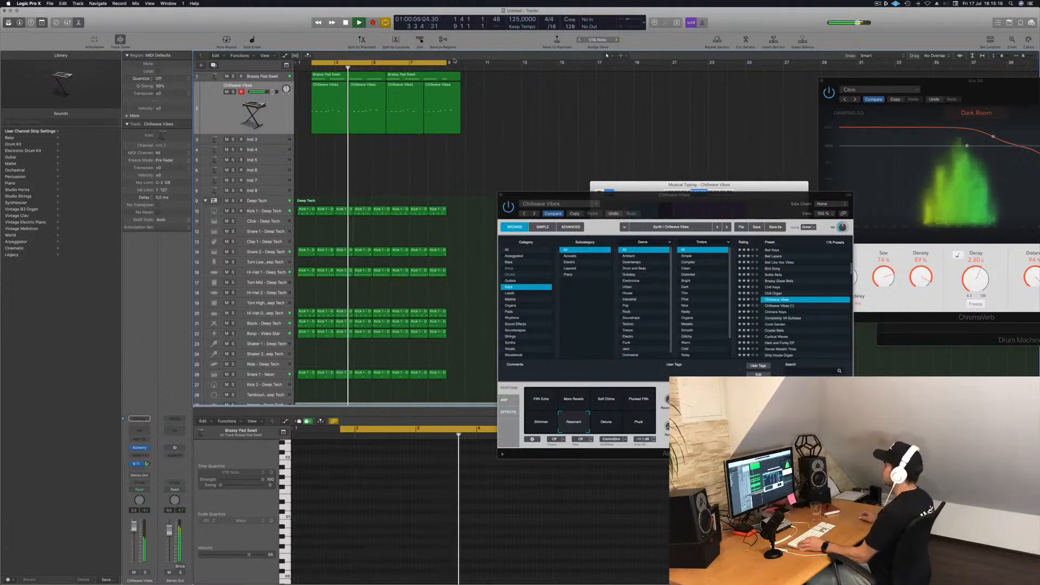
drag(454, 61, 461, 62)
click(454, 75)
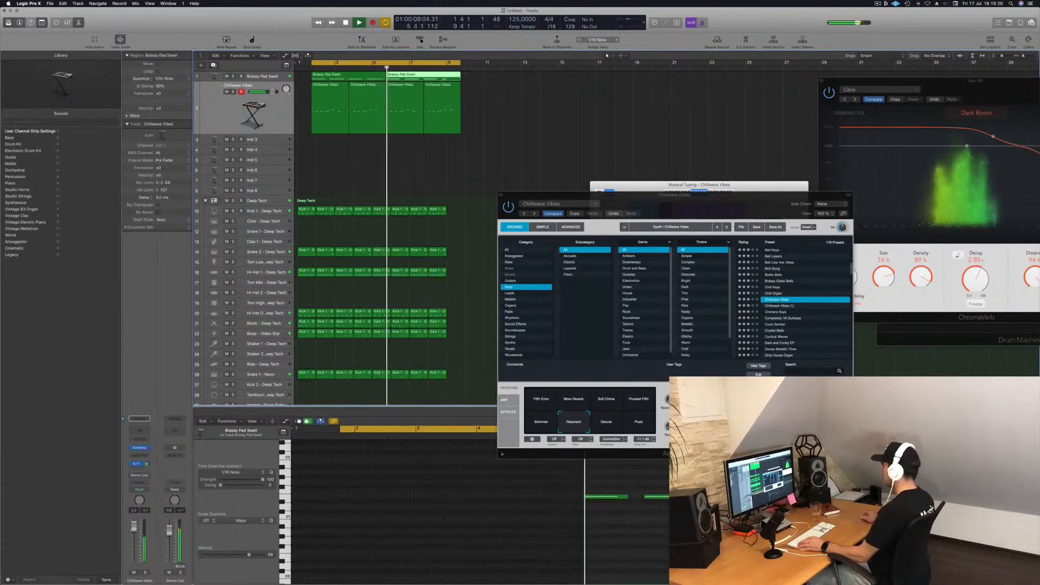
click(775, 507)
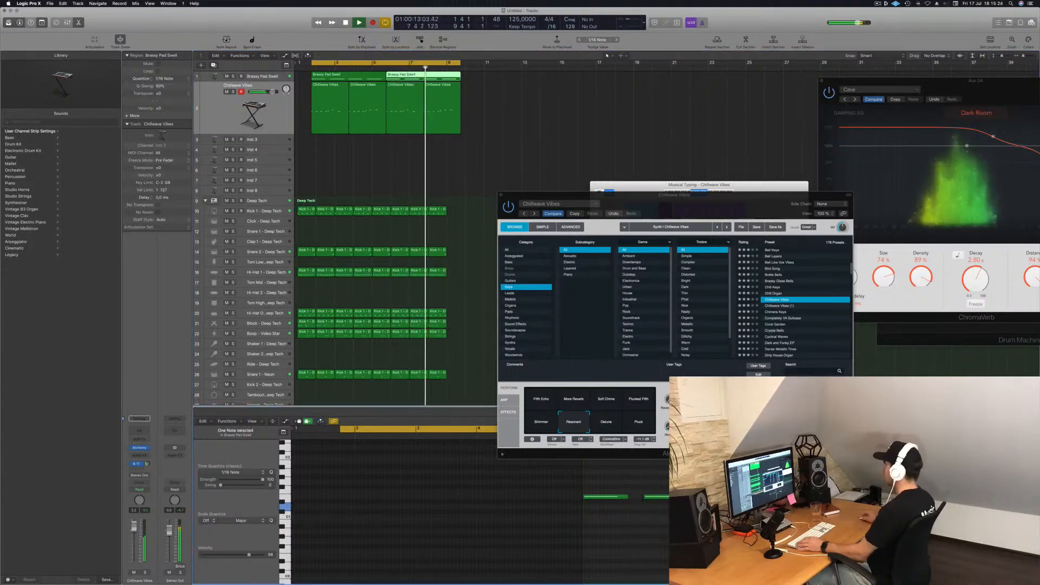
- Close the Alchemy window, copy the last one-bar set of Deep Tech drum regions one bar later, and replay the cycle
drag(718, 202, 737, 200)
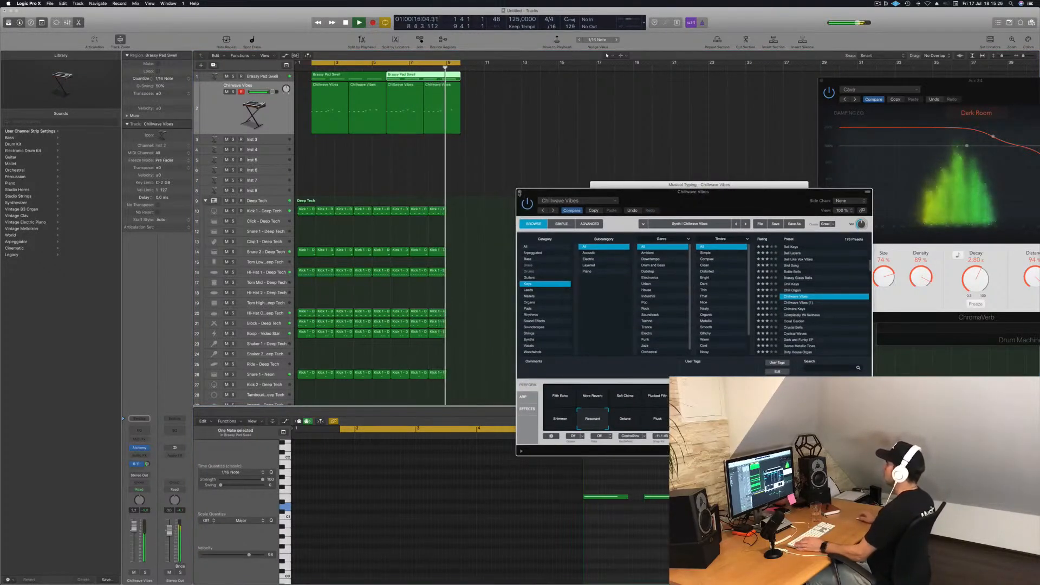
click(519, 192)
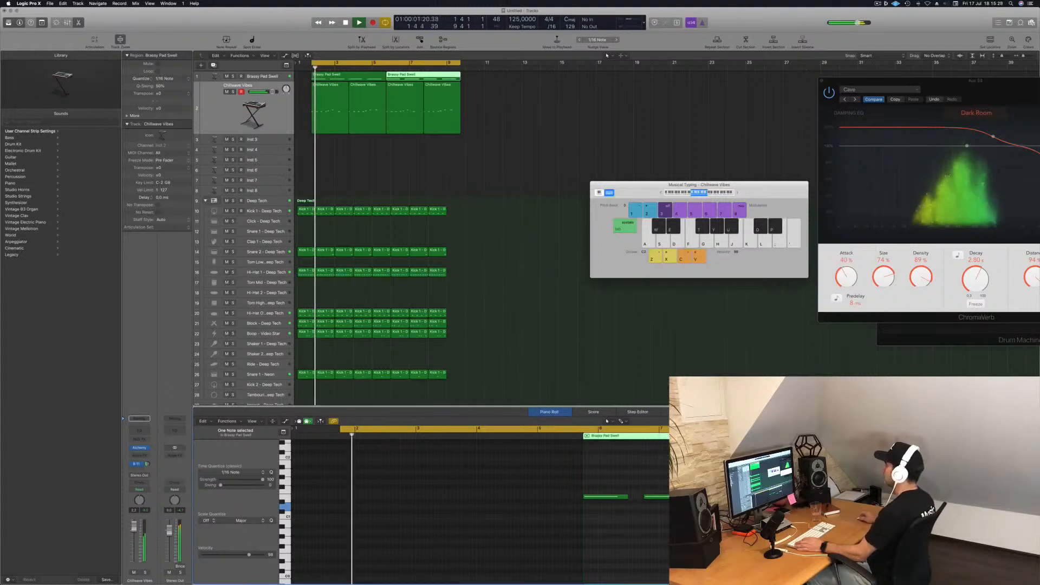
drag(460, 196, 438, 392)
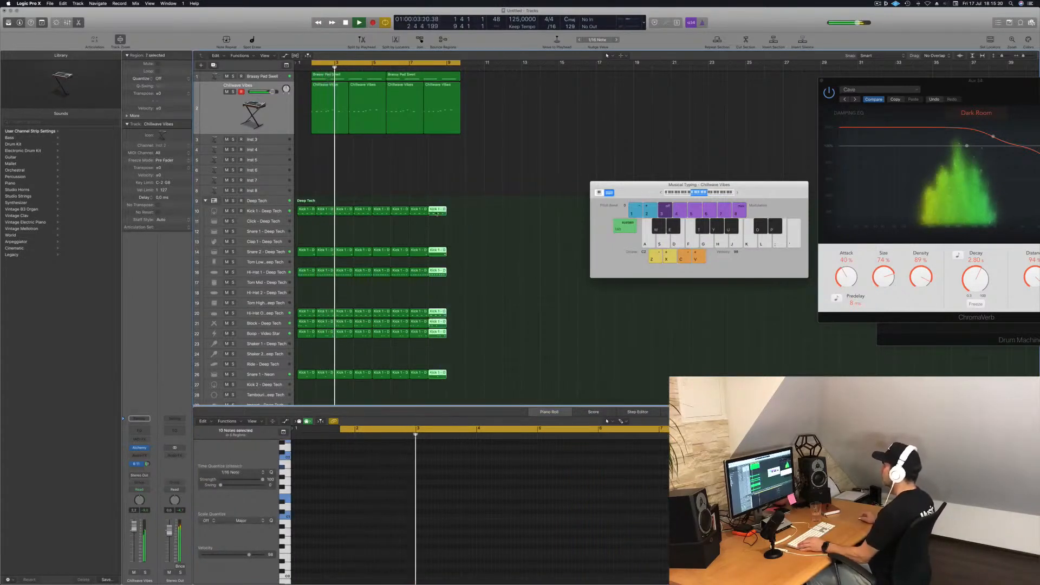
drag(439, 212, 457, 214)
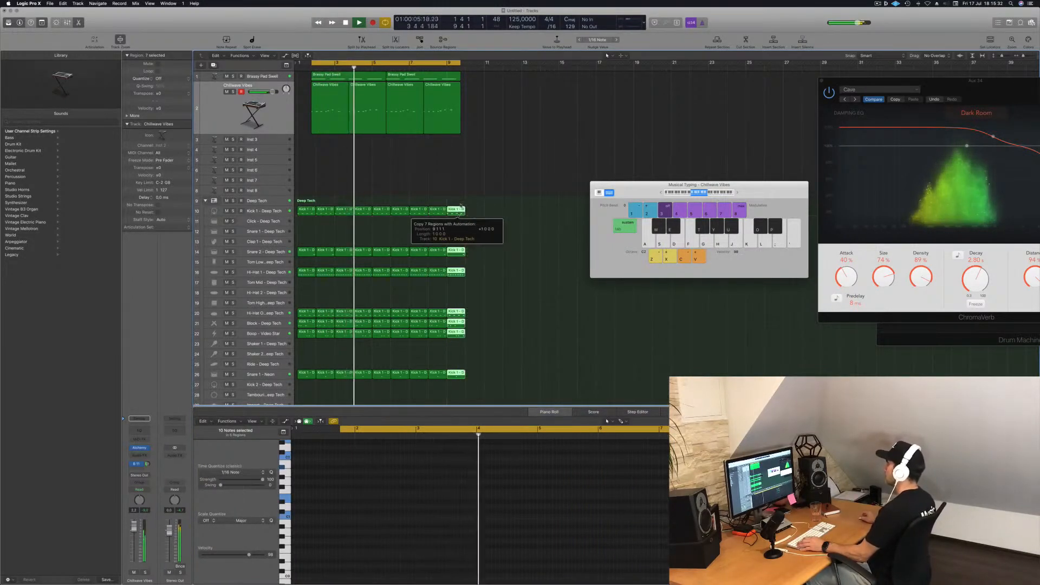
key(space)
key(space)
- Reopen Alchemy on the Chillwave Vibes track, adjust its grain performance controls during playback, and replay from the cycle start
click(233, 115)
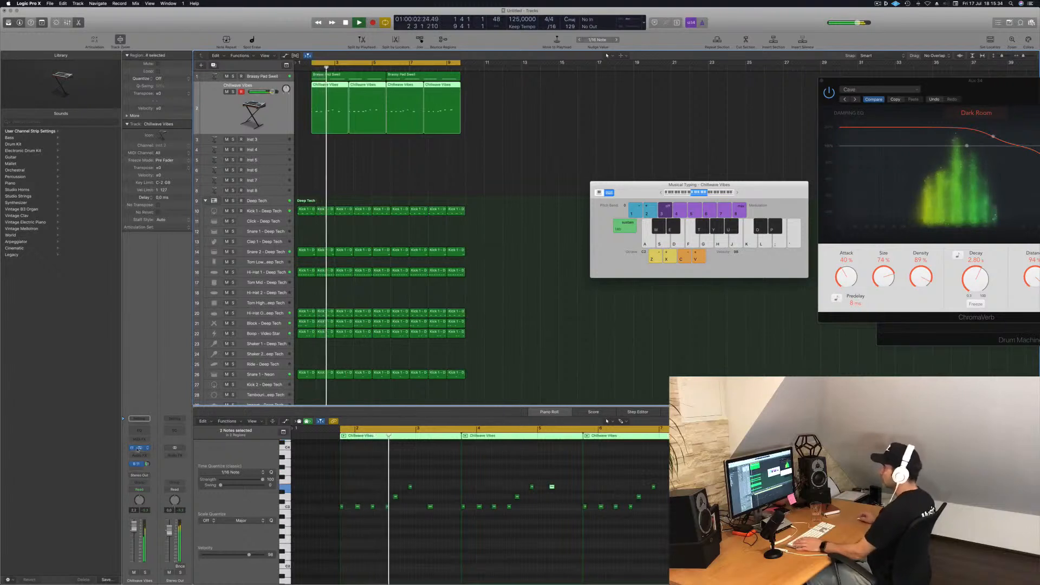
click(138, 447)
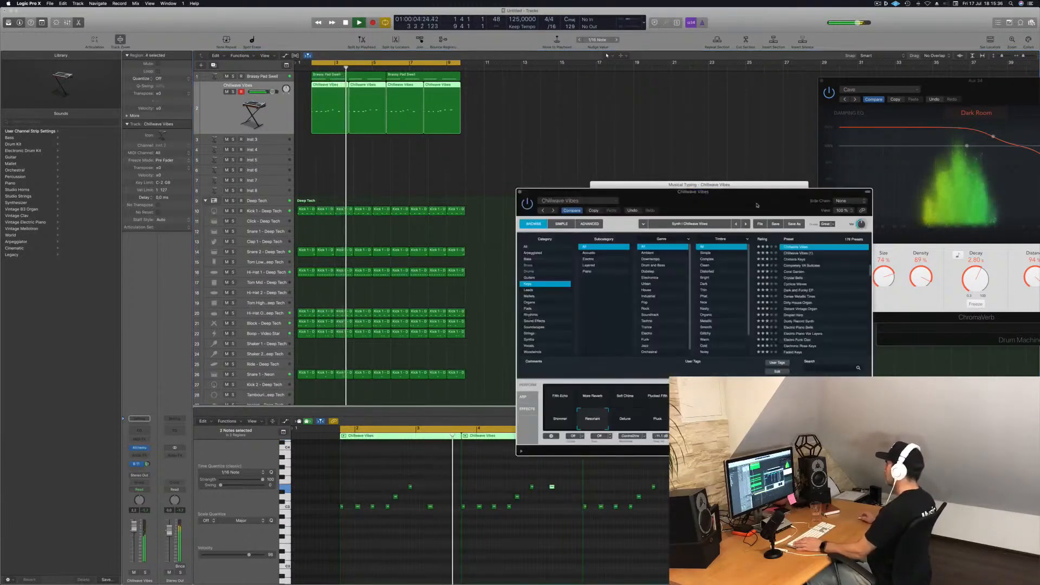
drag(596, 191, 522, 186)
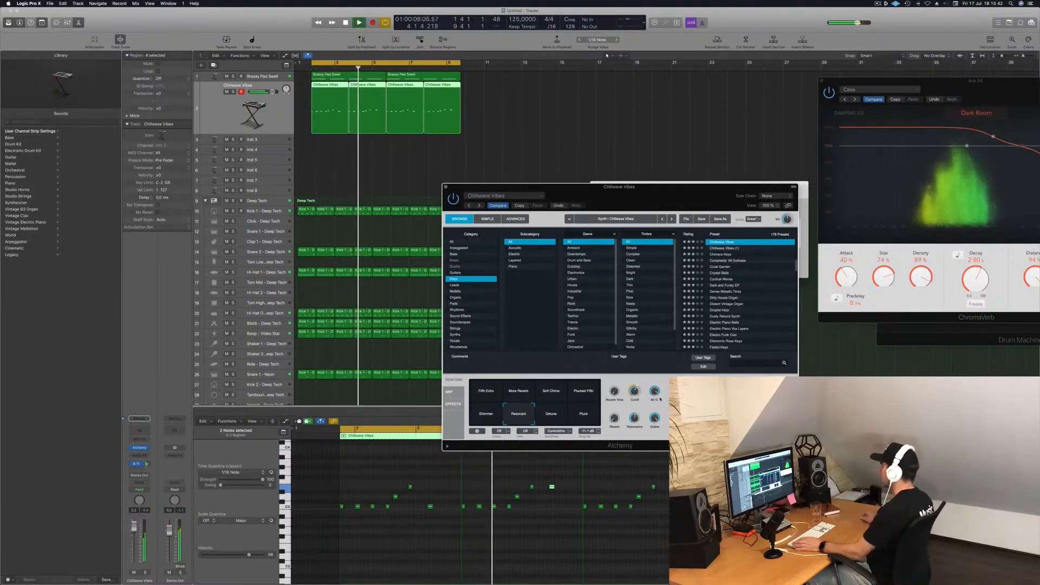
drag(658, 426, 664, 419)
key(space)
key(space)
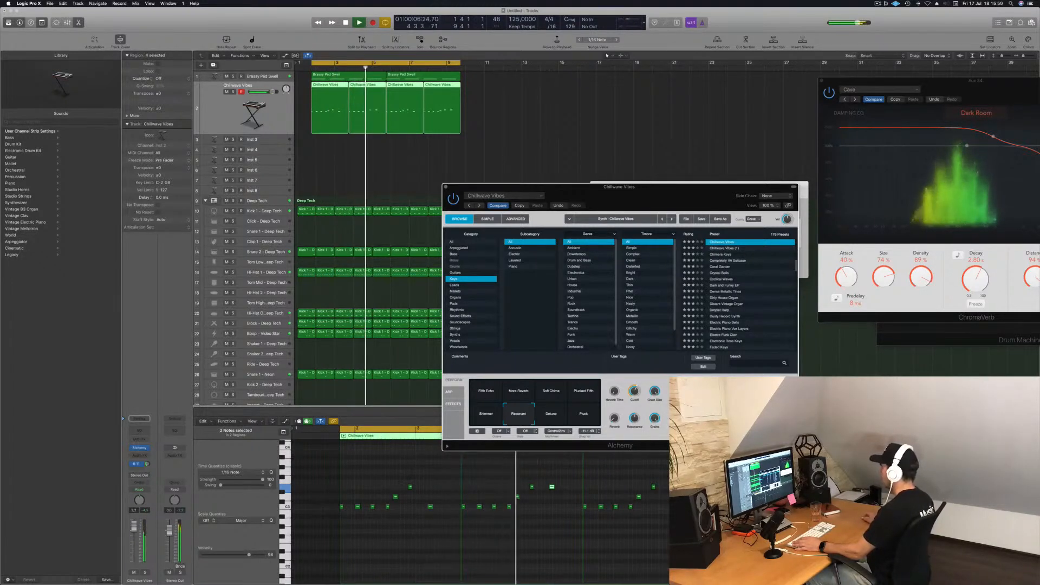
key(space)
key(space)
- Audition Alchemy's More Reverb, Soft Chime, Plucked Fifth and Resonant performance variations, choose Fifth Echo, and close the instrument
click(488, 395)
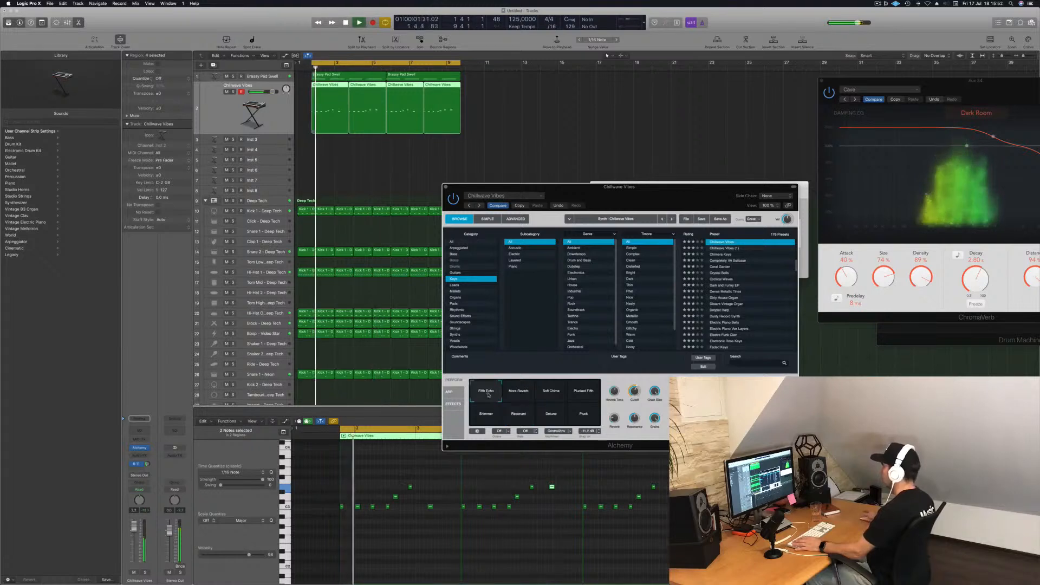
click(517, 395)
click(553, 394)
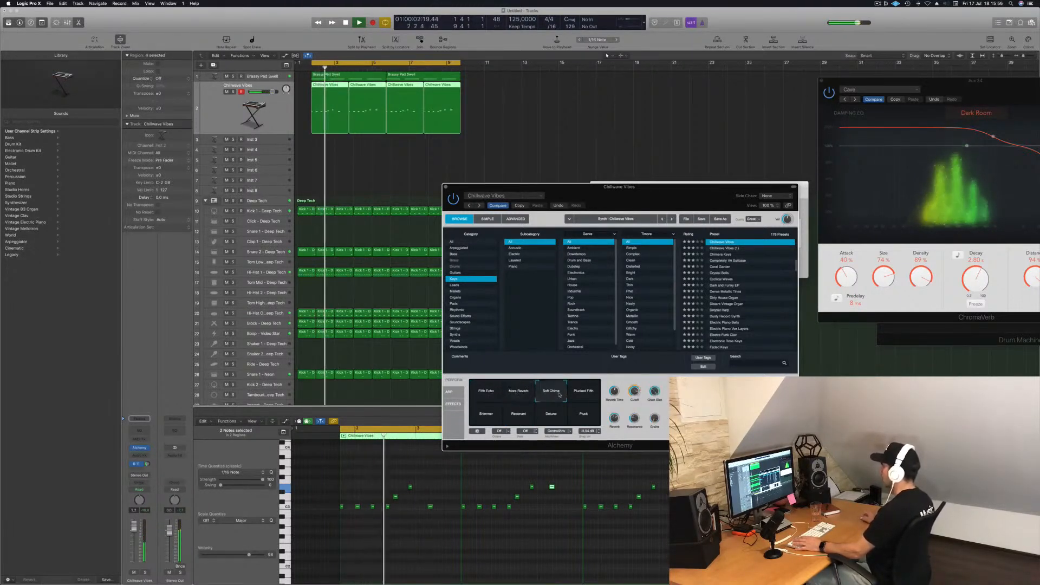
click(587, 395)
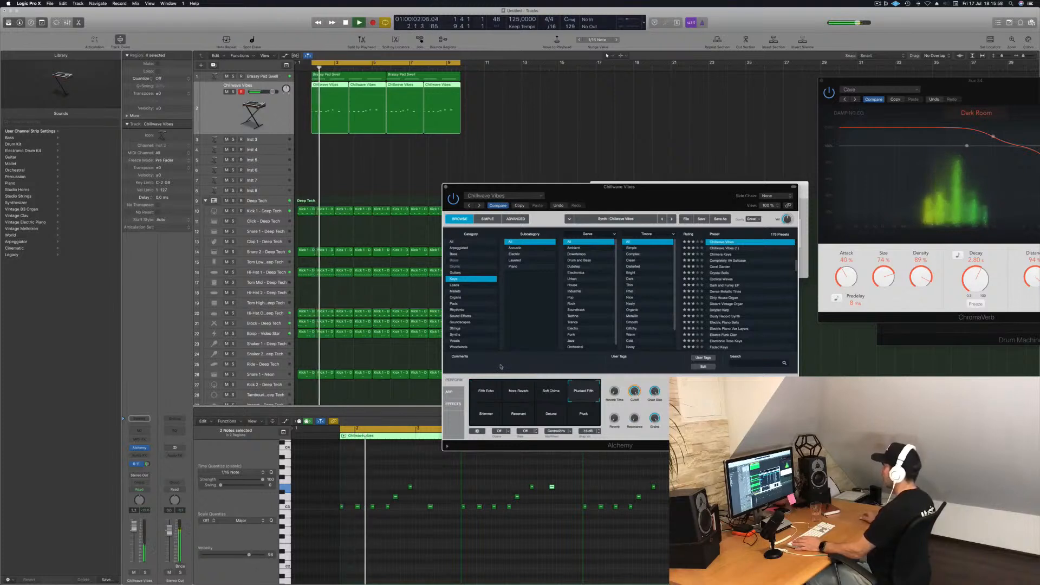
click(478, 393)
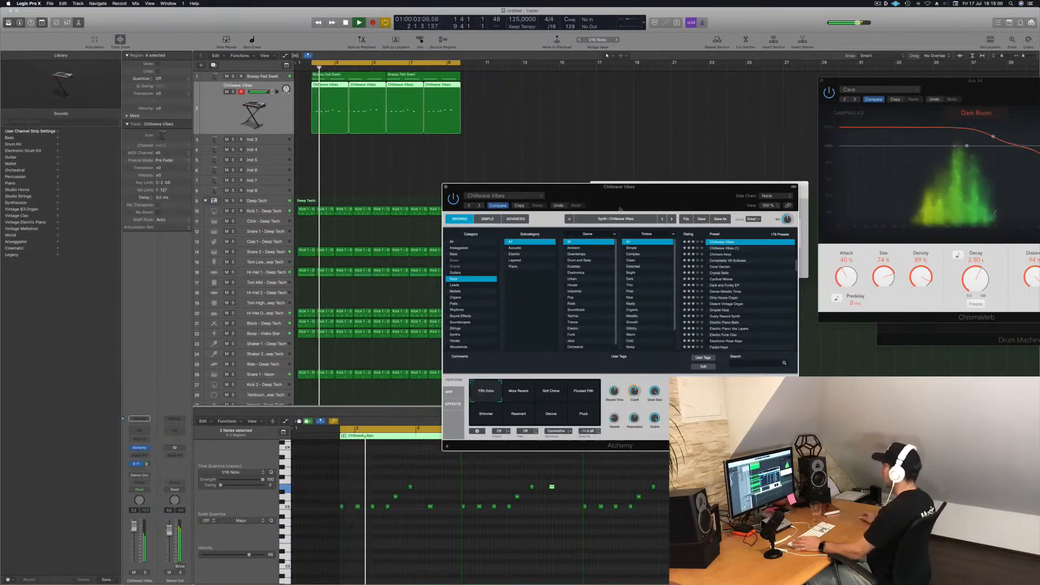
mouse_move(650, 202)
mouse_down()
mouse_move(691, 130)
mouse_move(690, 151)
mouse_move(644, 186)
mouse_up()
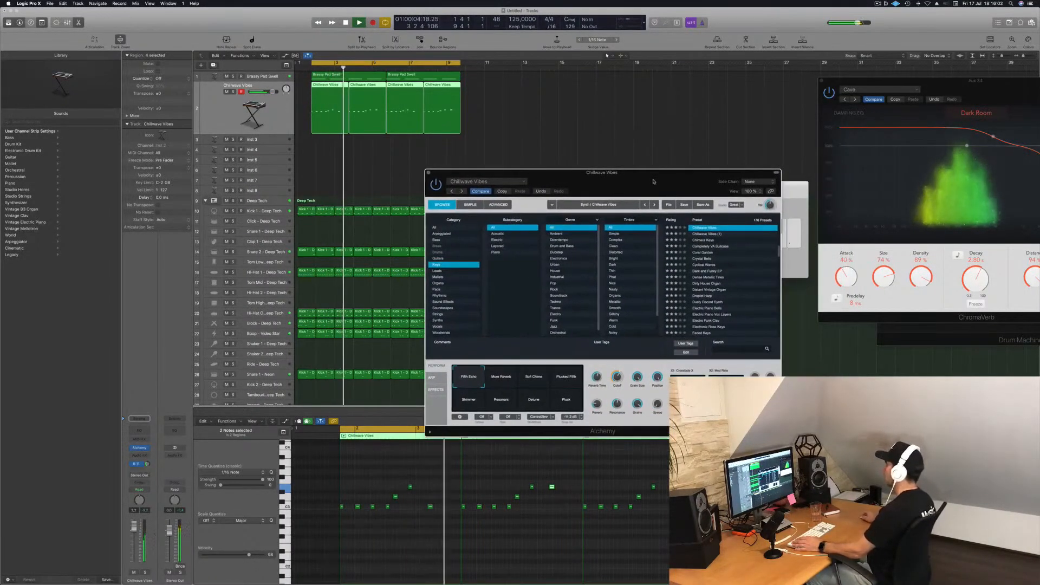
click(501, 402)
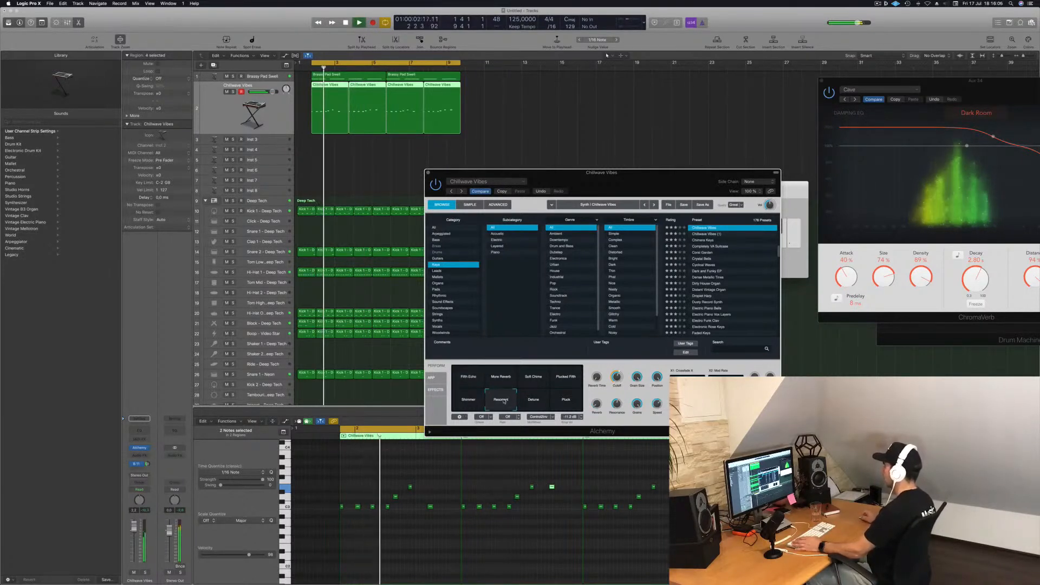
click(465, 380)
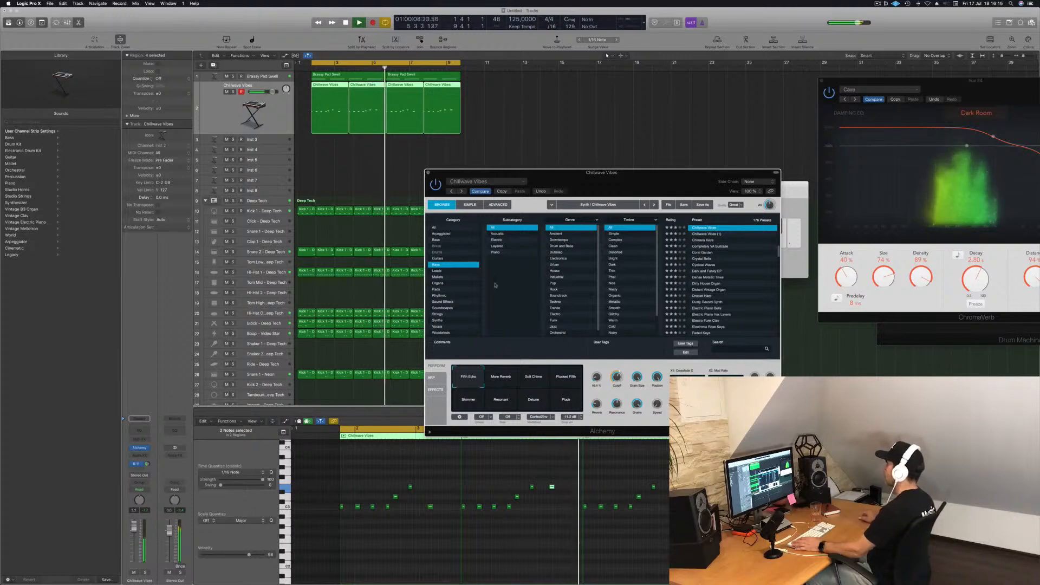
key(super+w)
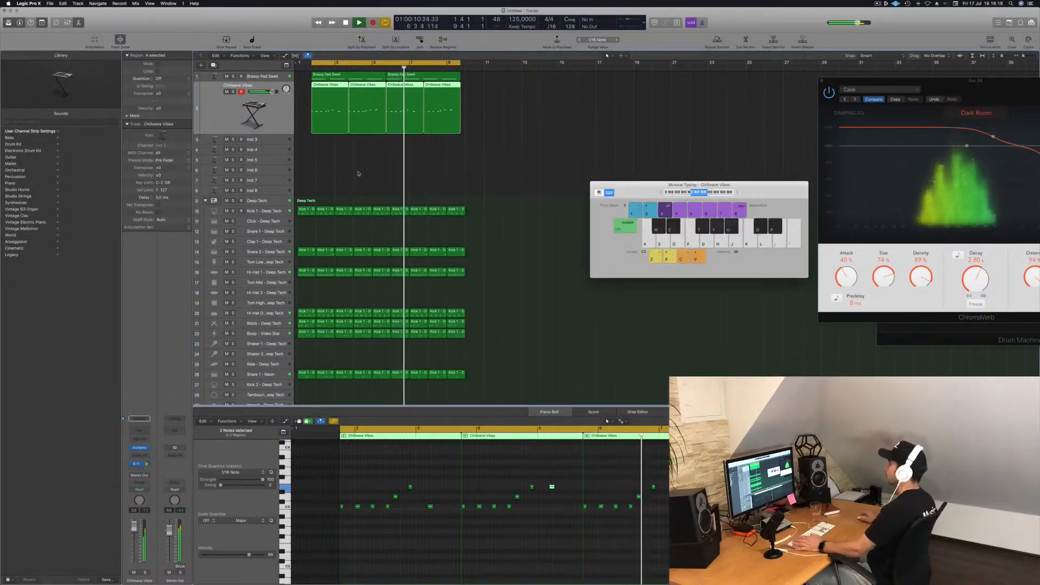
- Mute the Block - Deep Tech track and replay the loop from the cycle start
key(space)
key(space)
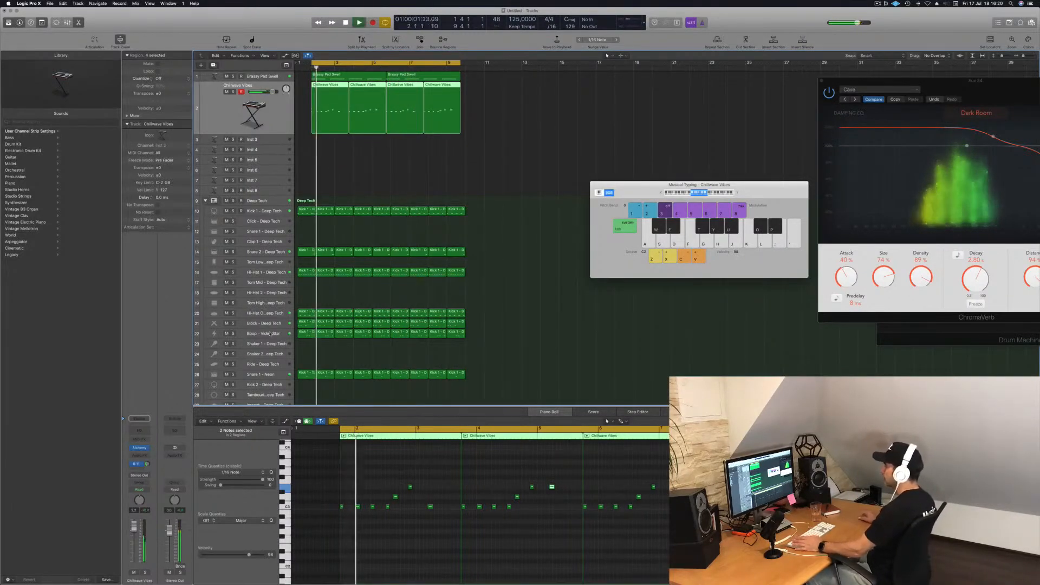
click(254, 323)
key(Up)
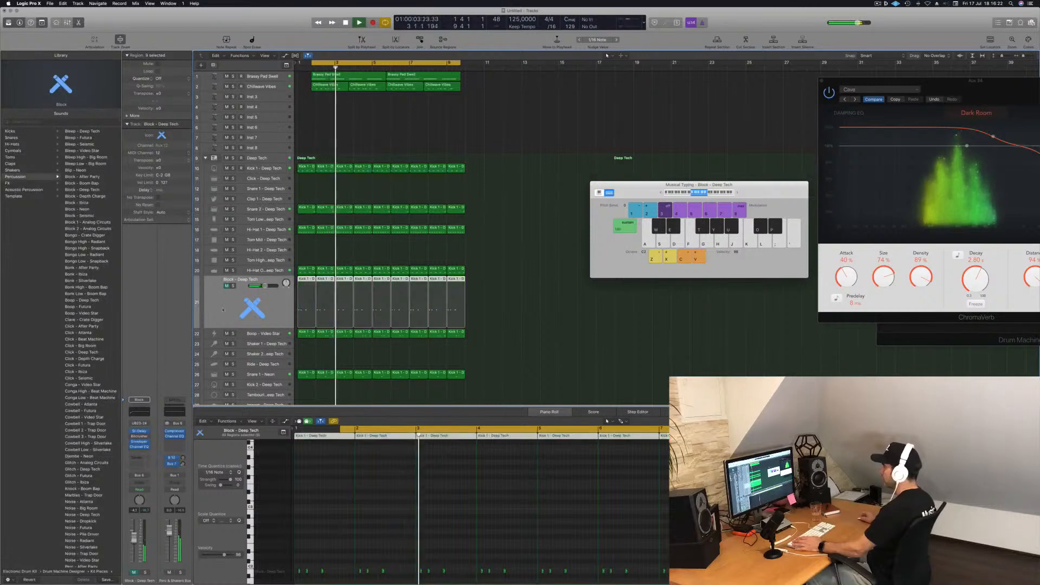
key(space)
key(space)
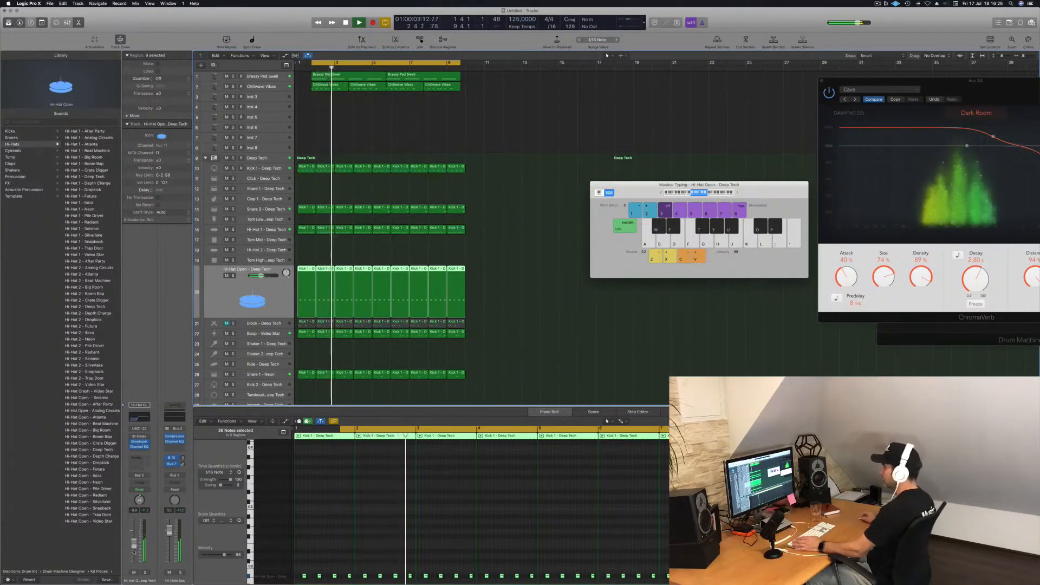
- Copy both Brassy Pad Swell regions to the Inst 3 track at the same position and select that track
click(428, 112)
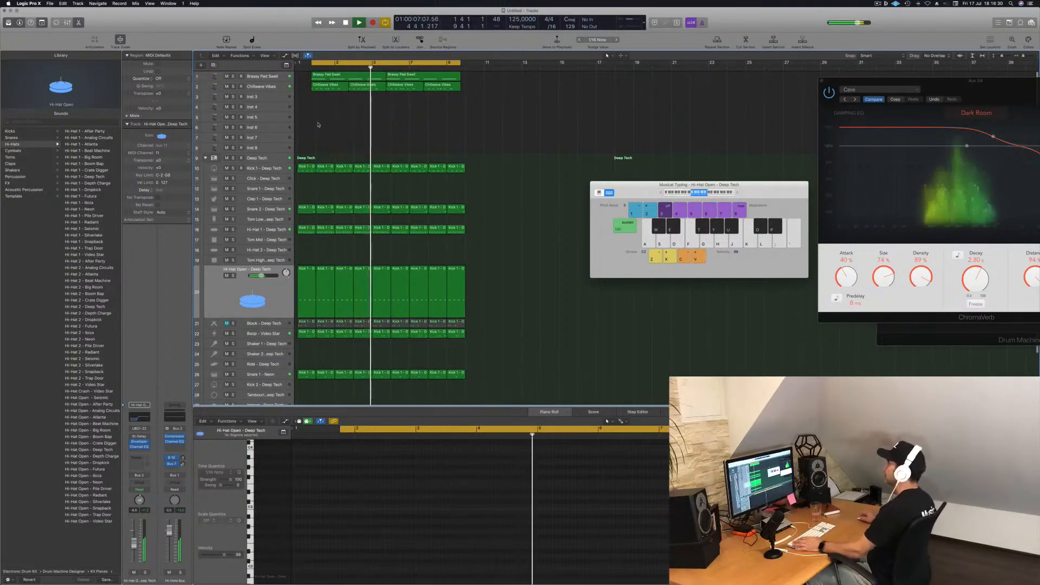
click(274, 97)
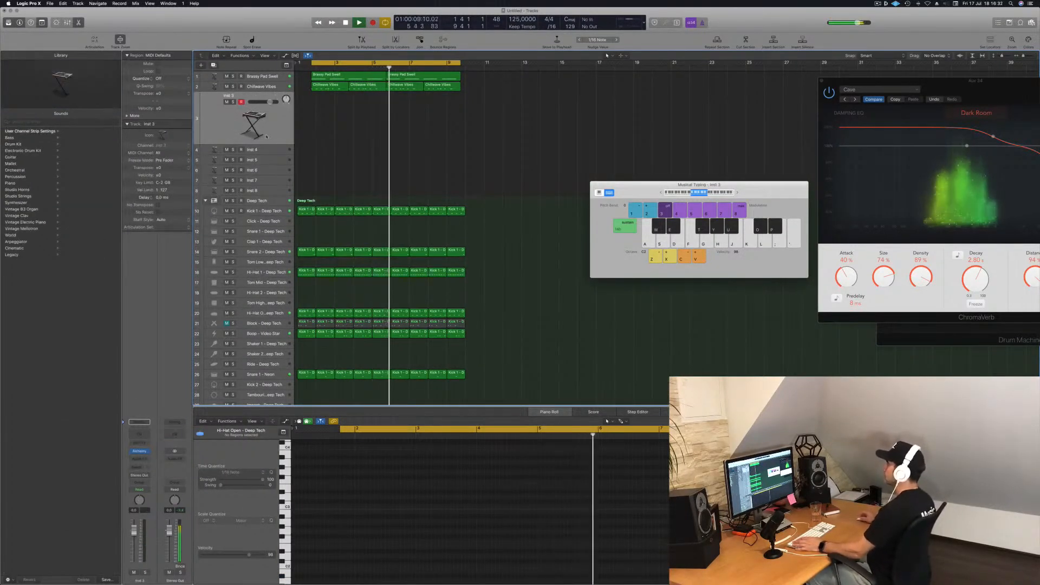
click(350, 76)
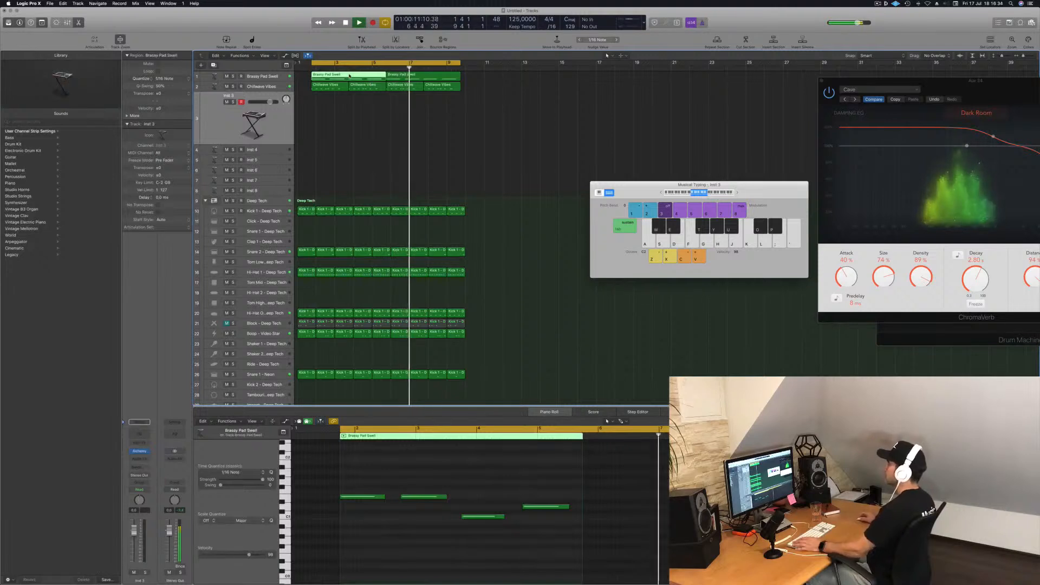
click(271, 76)
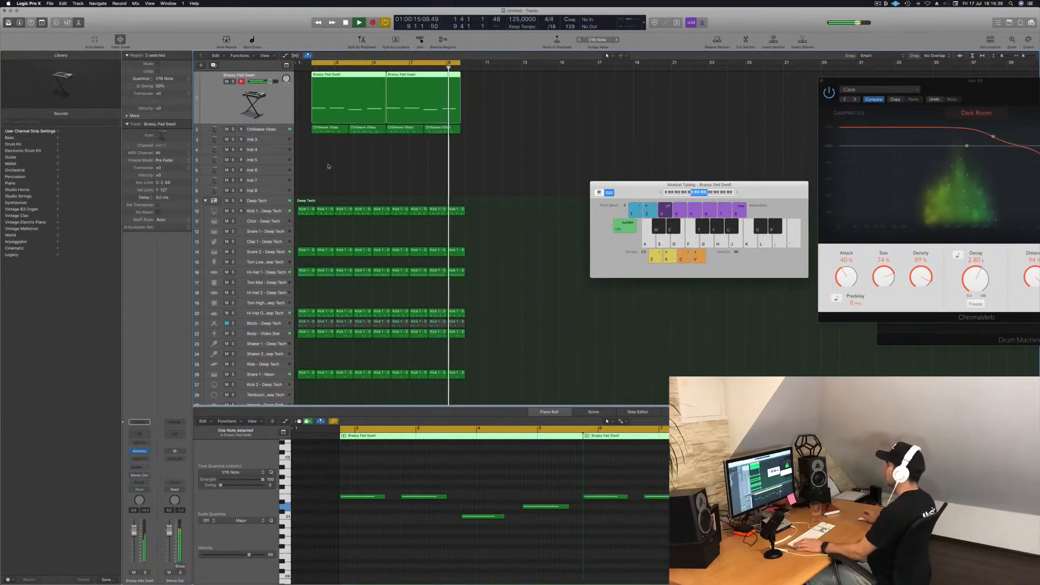
key(space)
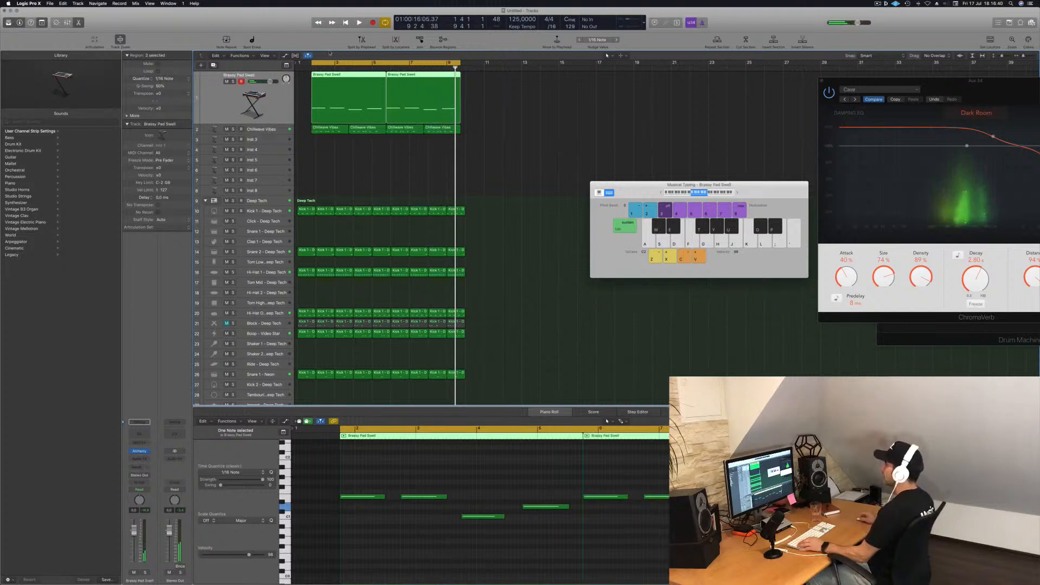
drag(328, 76, 328, 139)
click(275, 142)
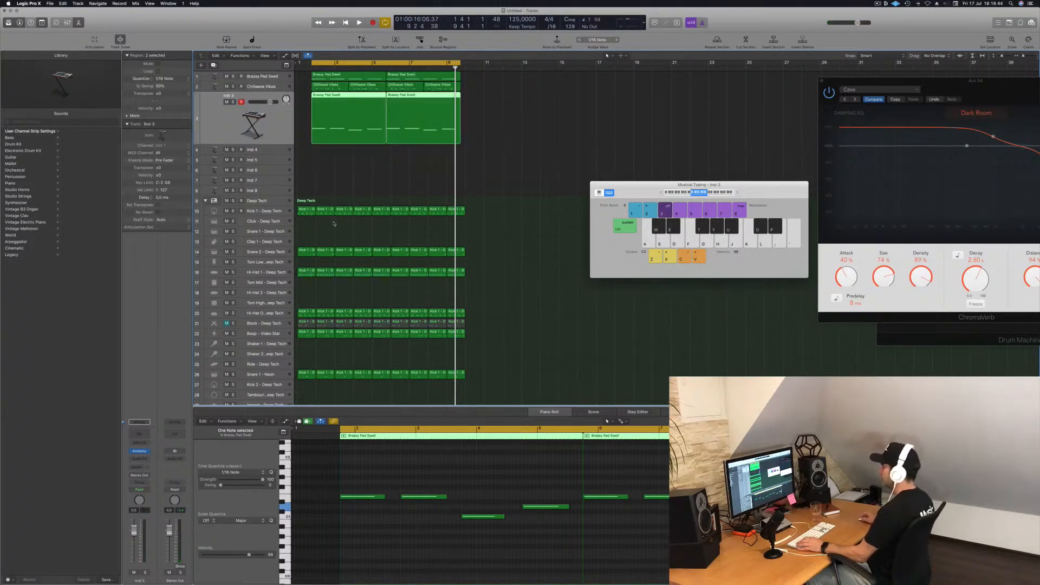
- Shorten all notes in the copied Inst 3 regions and duplicate them to form four short repeats of each note
click(395, 483)
key(super+a)
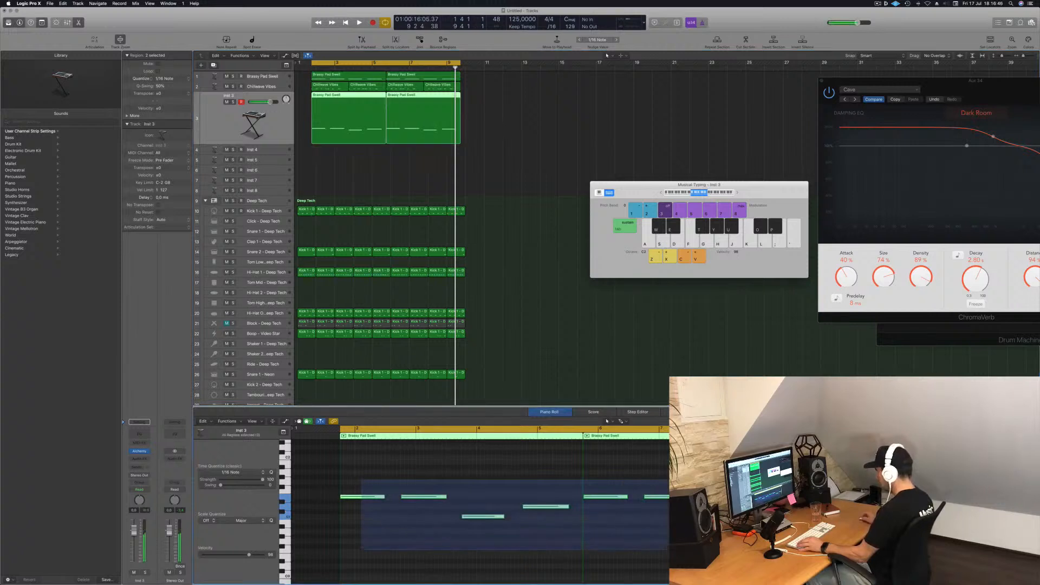
key(ctrl+shift+l)
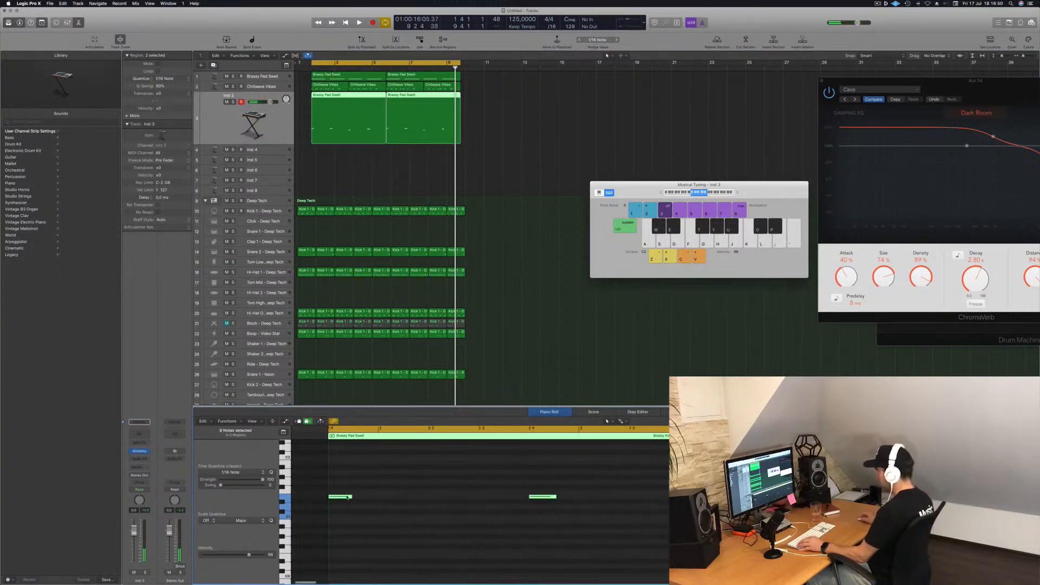
drag(344, 498, 468, 499)
scroll(468, 499, down, 2)
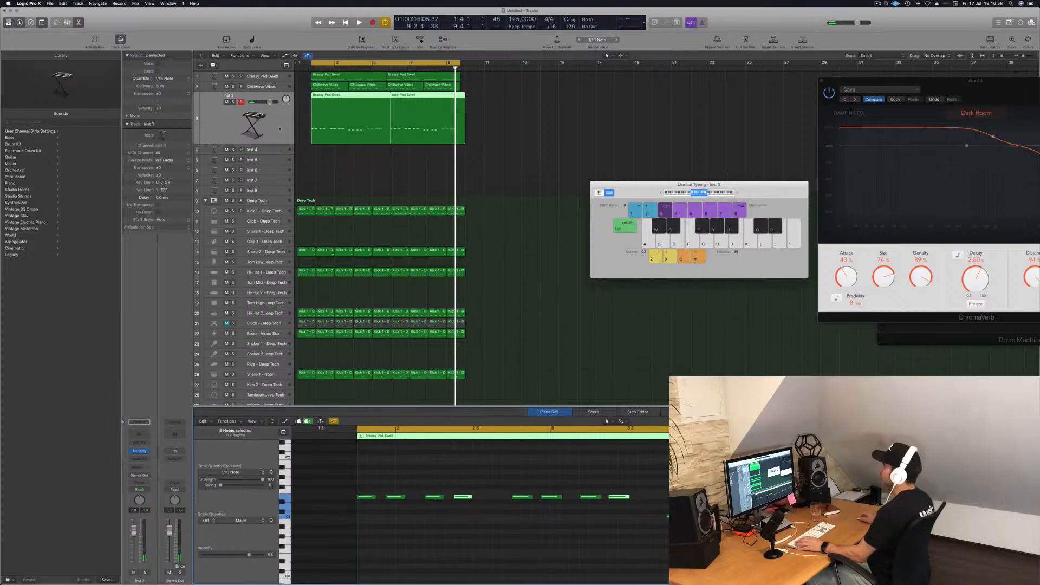
- Open Alchemy on the Inst 3 track, move its window clear of the track controls, and lower the track's volume
click(139, 450)
drag(179, 8, 630, 115)
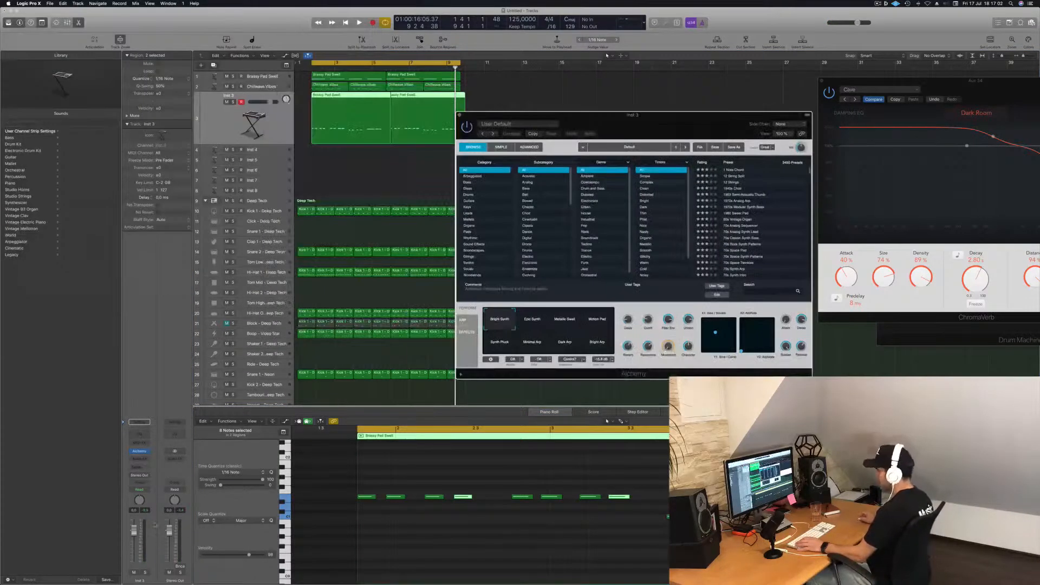
drag(134, 532, 135, 556)
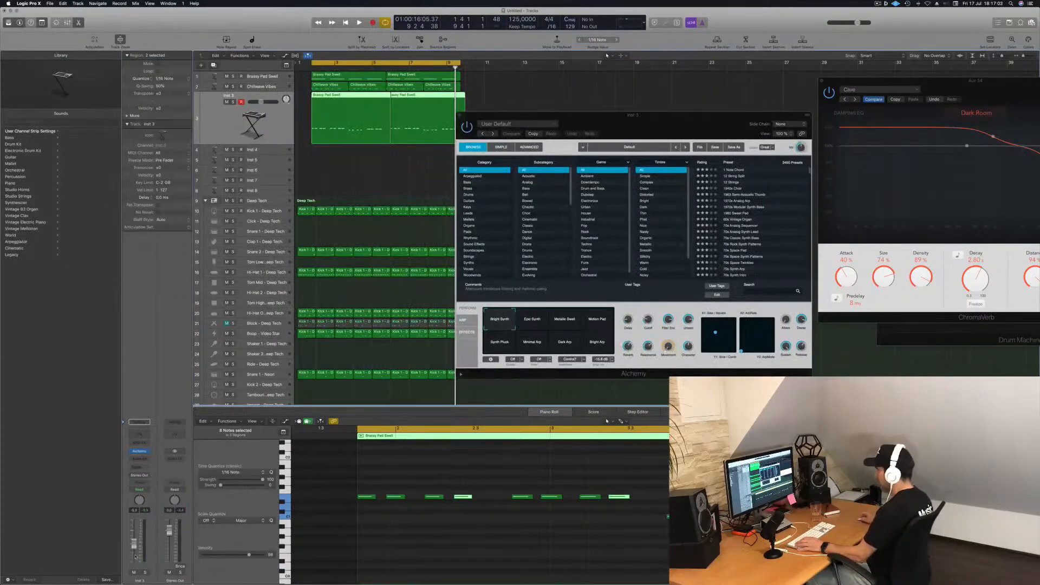
- Load the Dusty Old Synth Bass preset from Alchemy's Bass category, shift the plug-in window slightly and play the loop
click(684, 117)
click(469, 183)
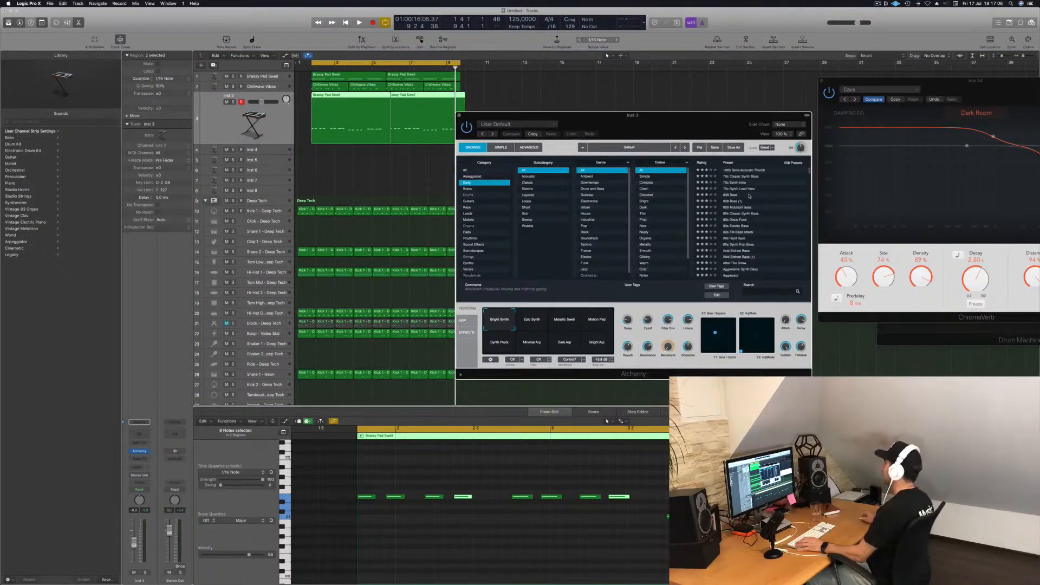
scroll(748, 196, down, 10)
click(741, 211)
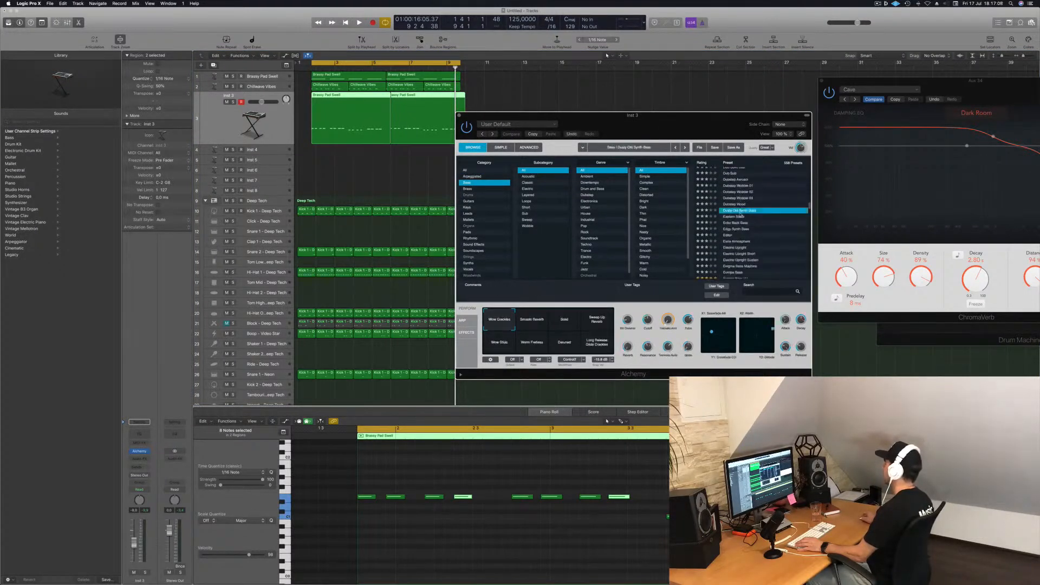
drag(698, 129, 722, 127)
key(space)
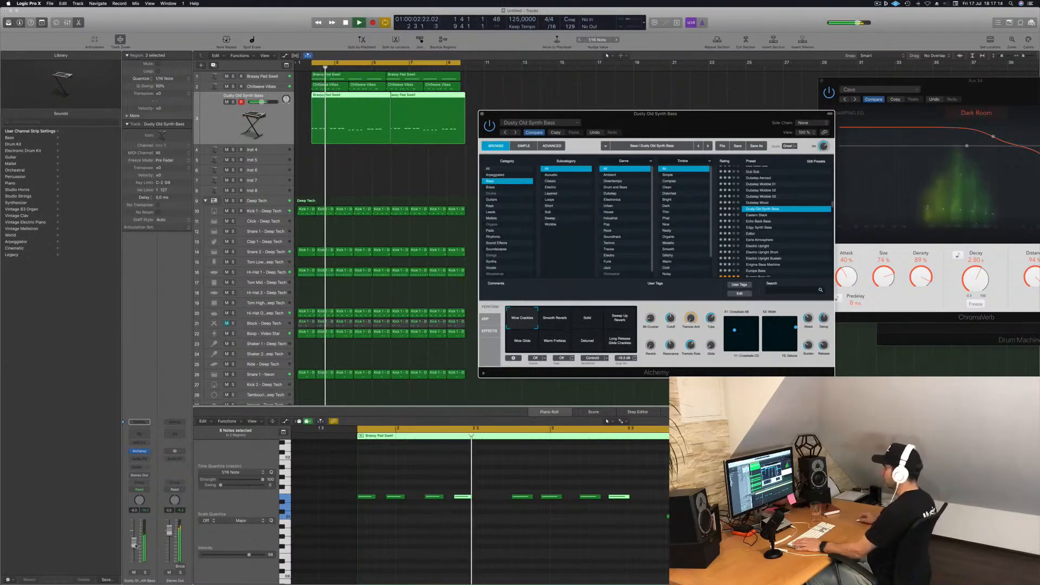
- Copy the fourth note of the opening phrase into the gap before the fifth note and play the loop
click(503, 561)
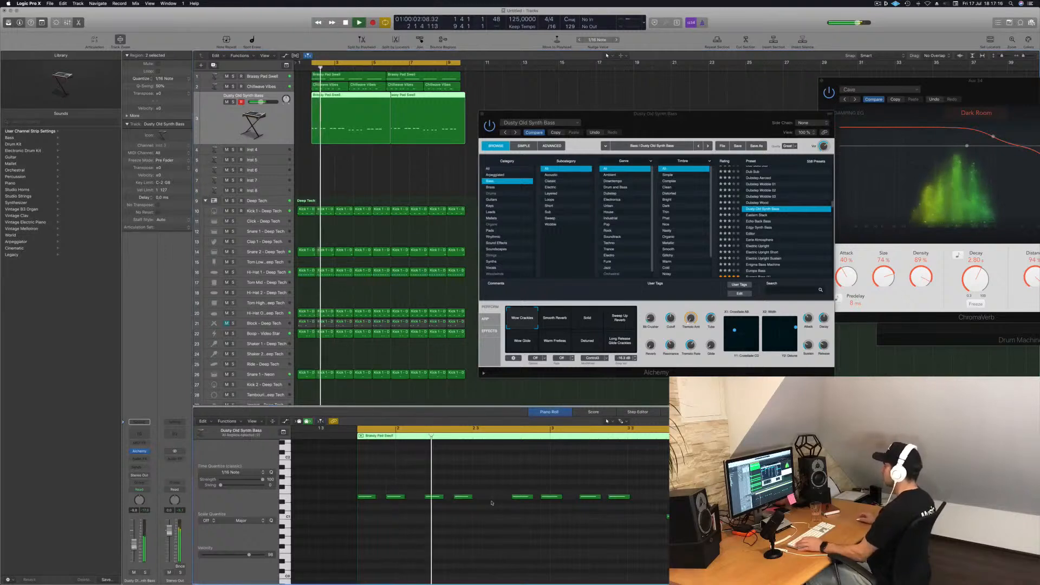
key(space)
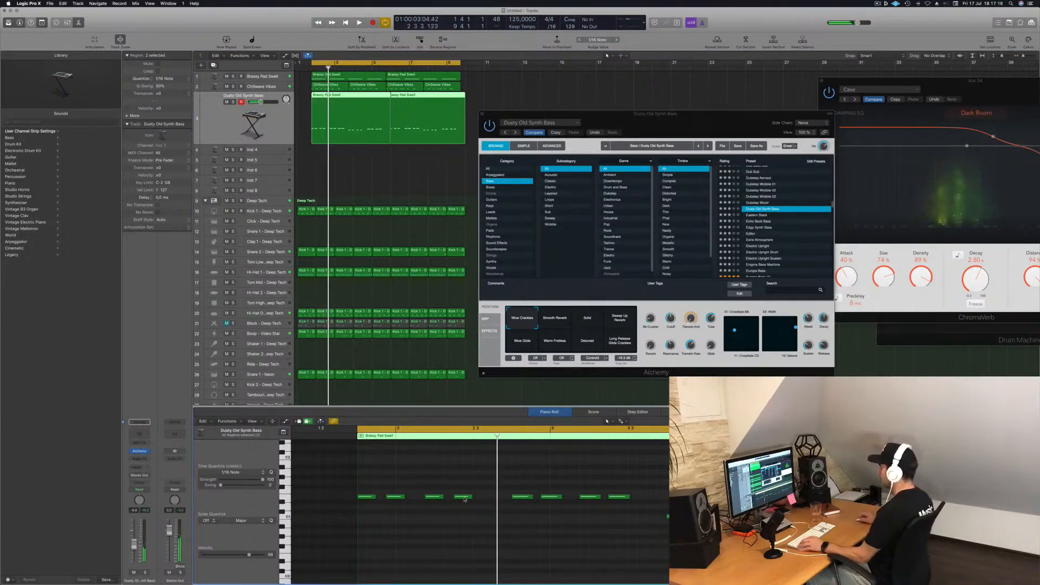
drag(473, 500, 492, 498)
key(space)
key(super+Left)
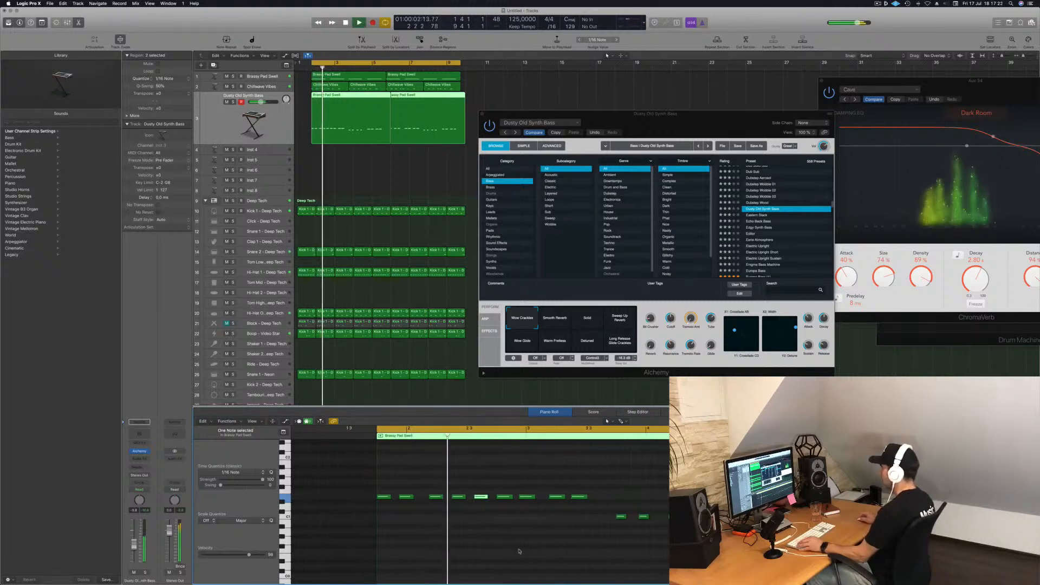
key(super+Left)
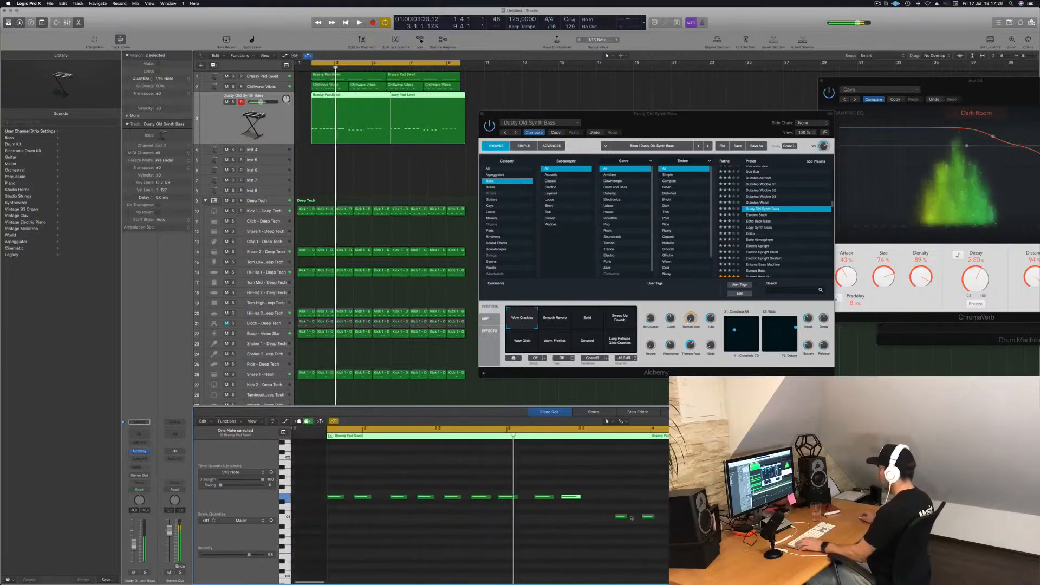
- Copy the first note of the lower second phrase to a spot just ahead of it, giving that phrase five notes
key(super+Right)
click(622, 517)
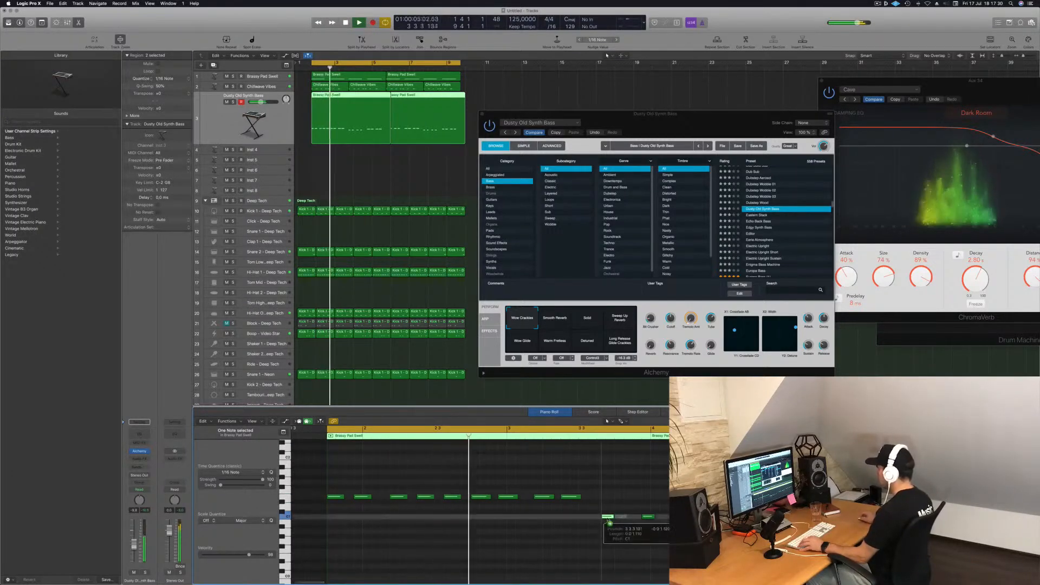
key(alt+Left)
key(alt+Left)
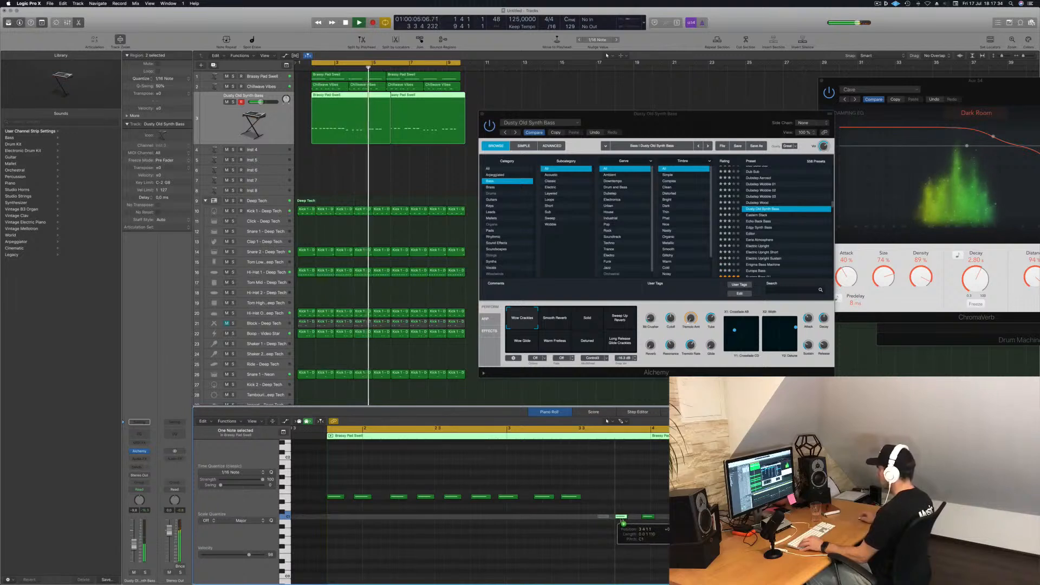
key(z)
key(Return)
key(z)
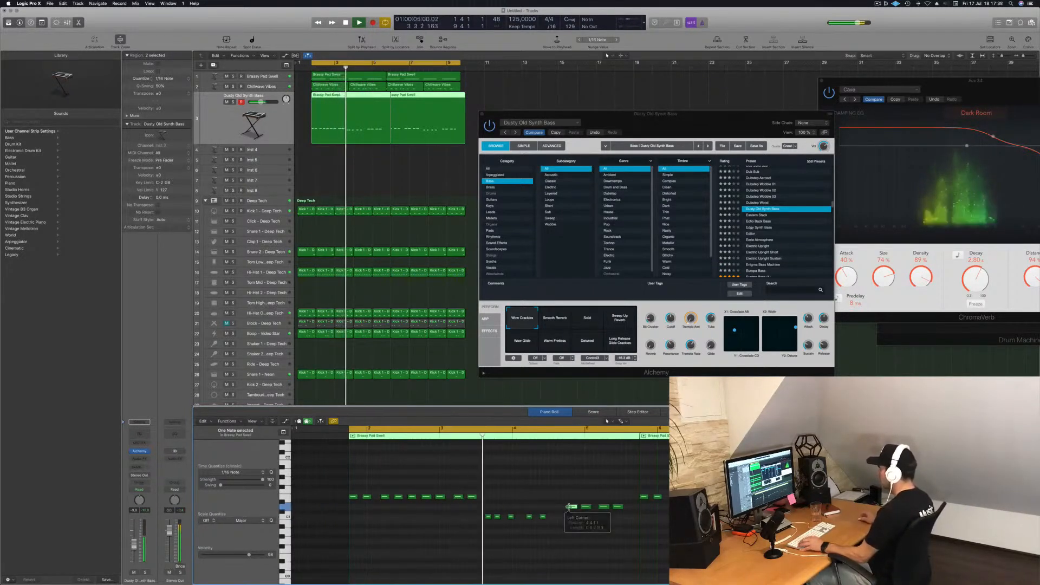
- Copy the first note of the third phrase to a spot just ahead of it and replay the loop
click(571, 507)
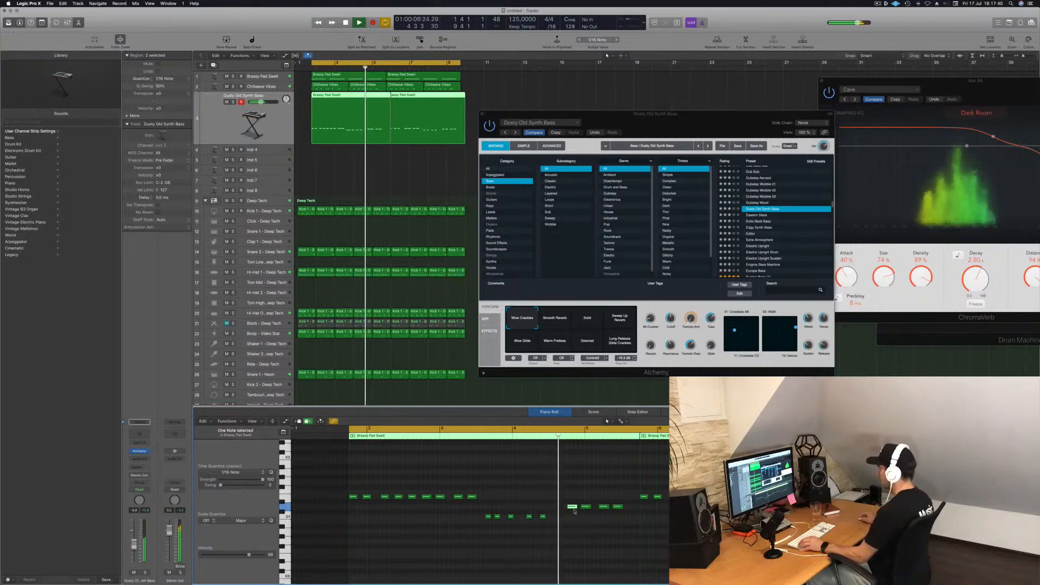
drag(570, 512, 558, 510)
key(comma)
key(comma)
key(comma)
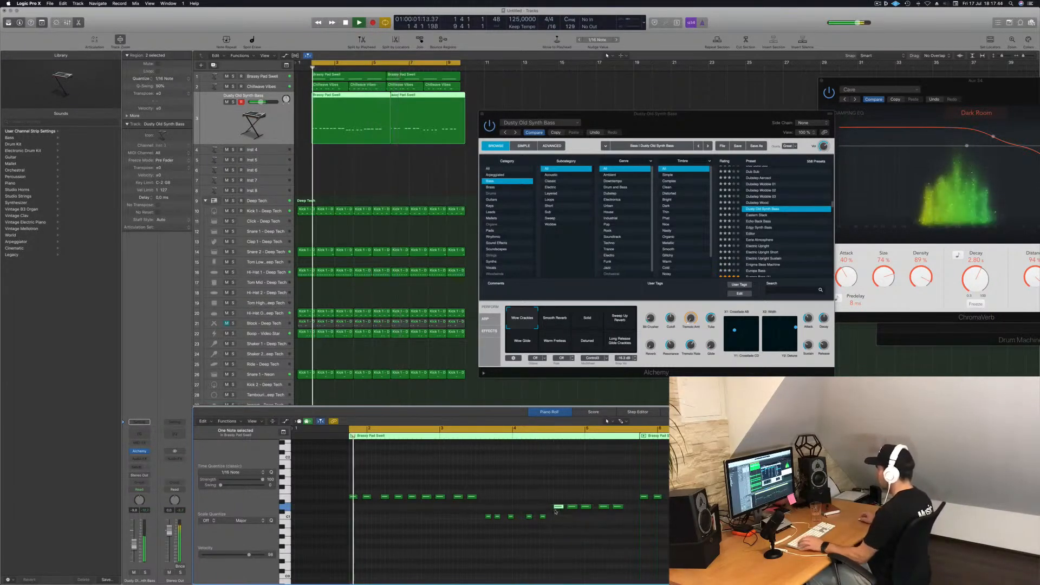
key(super+Right)
key(space)
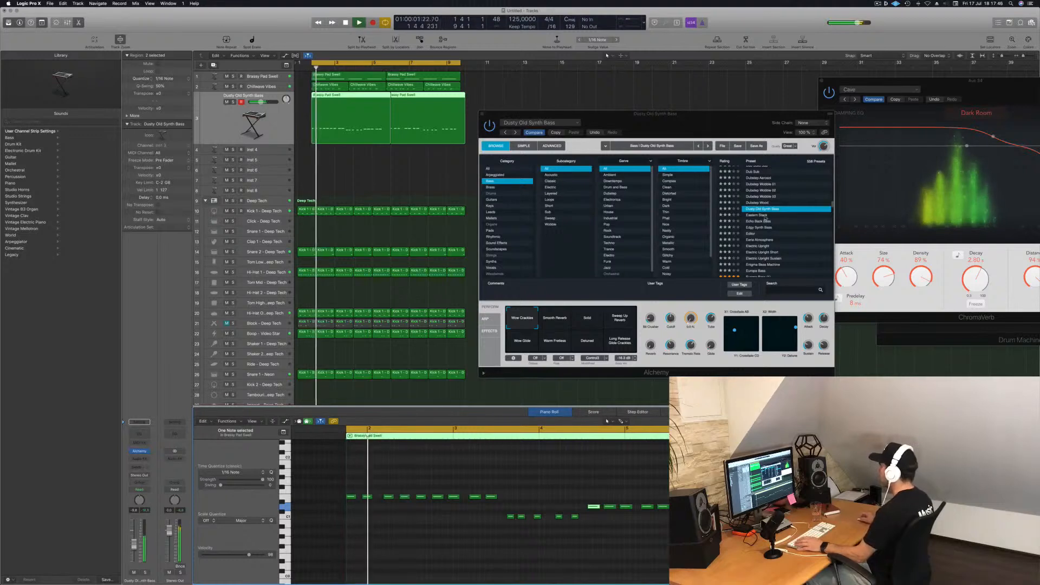
- Audition the Eastern Stack, Echo Back Bass and Editor bass presets while the loop plays
click(761, 216)
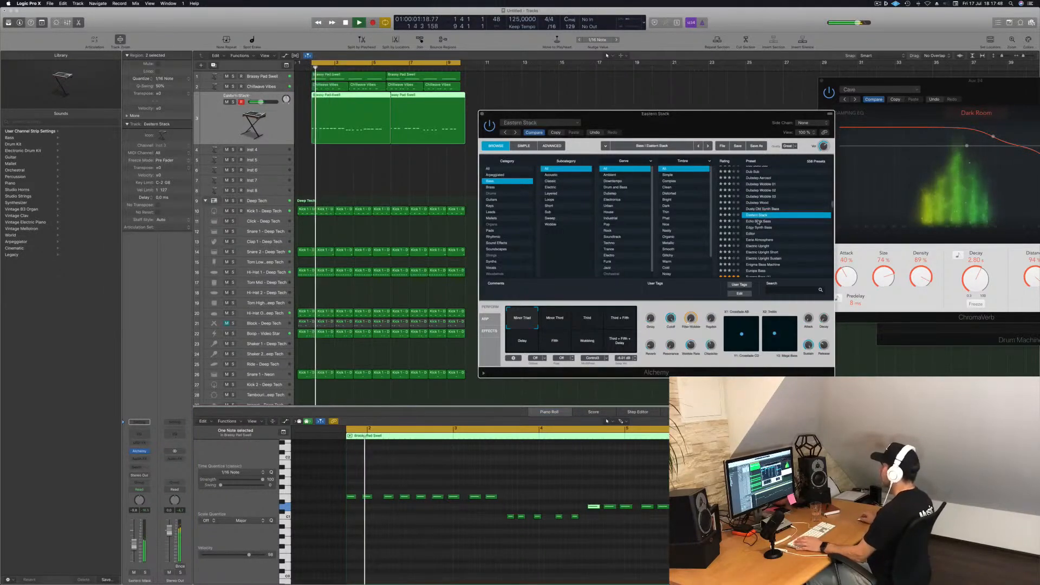
click(759, 221)
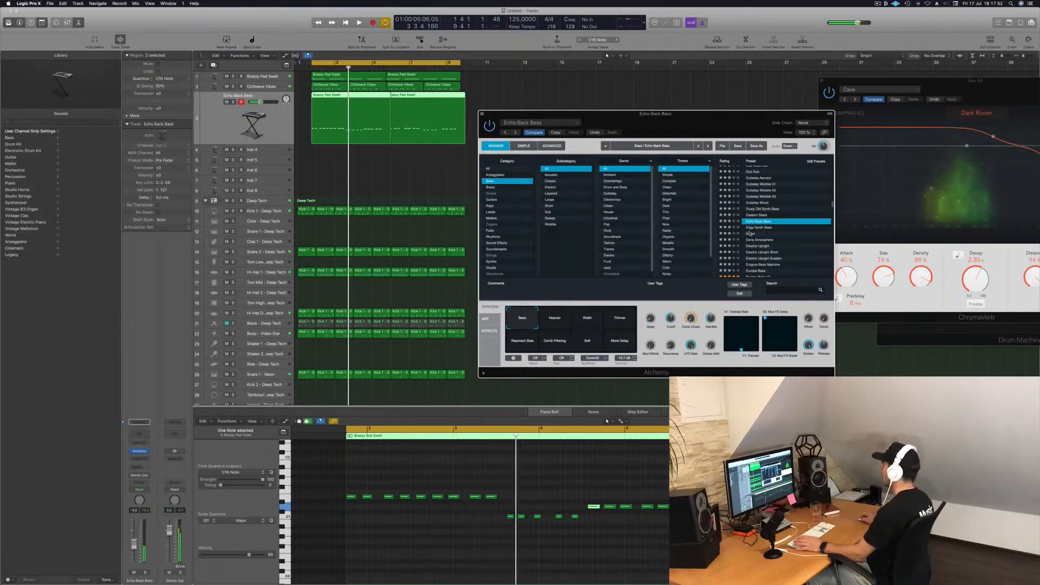
click(750, 234)
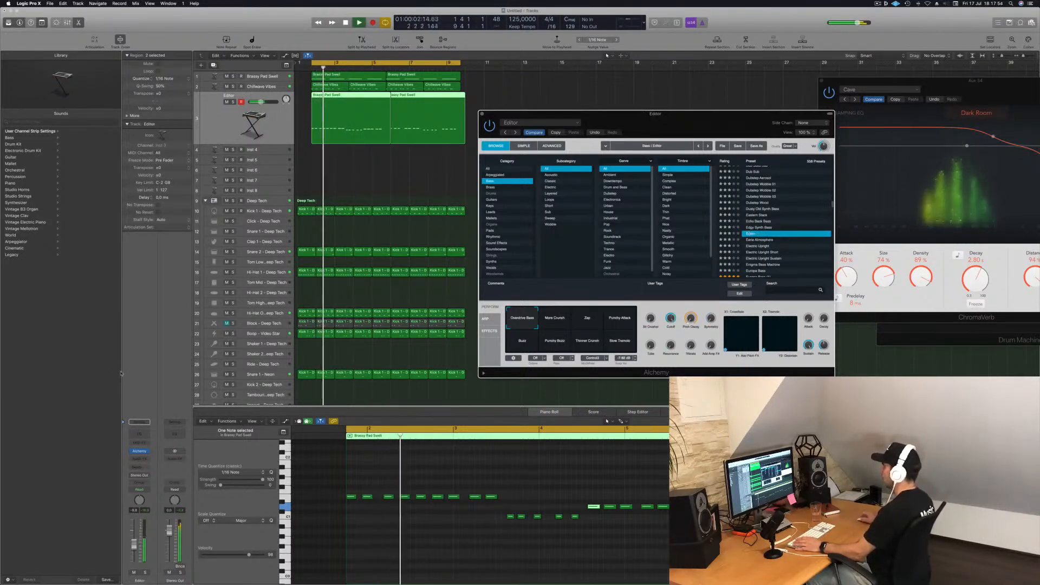
- Transpose all notes of both regions up one octave and move the Alchemy window higher over the arrangement
click(416, 557)
key(space)
key(super+a)
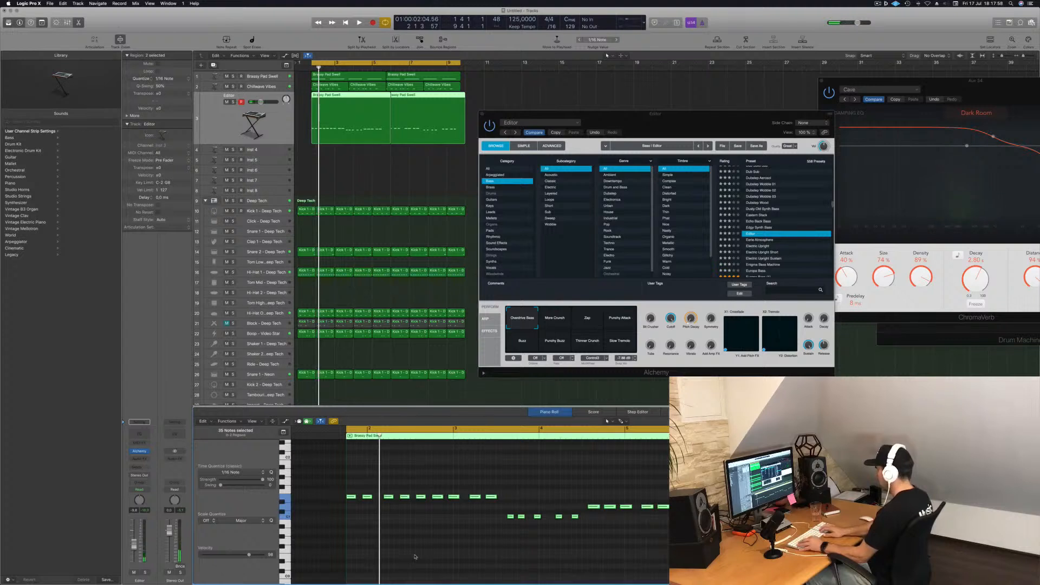
key(alt+shift+Up)
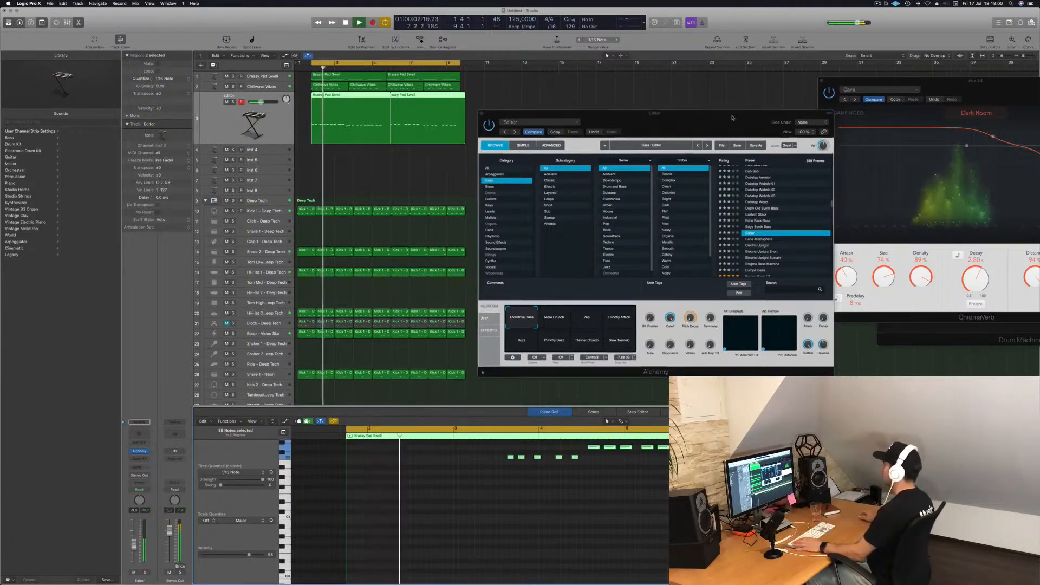
drag(759, 121, 714, 91)
- Audition the Eerie Atmosphere, Electric Upright, Europa Bass (1), Face Plant and Fast Saw Synth Lead presets
click(714, 209)
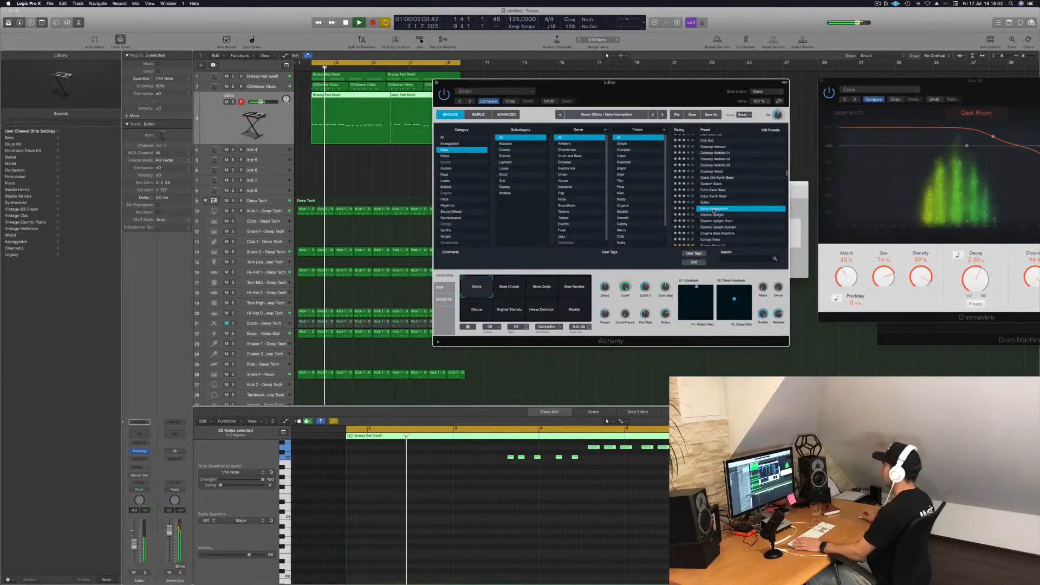
key(Down)
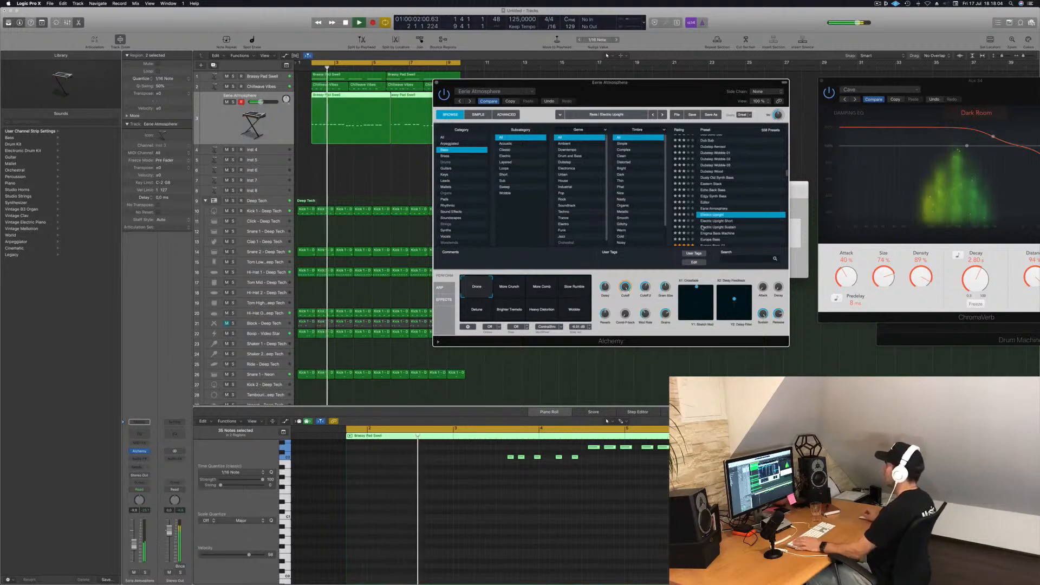
key(space)
key(space)
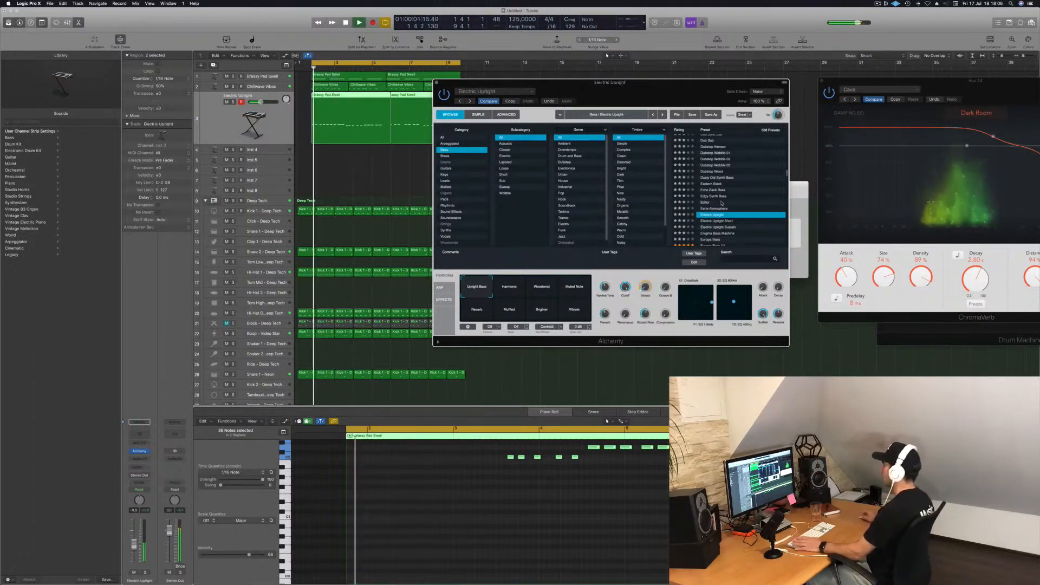
scroll(720, 189, down, 3)
click(713, 204)
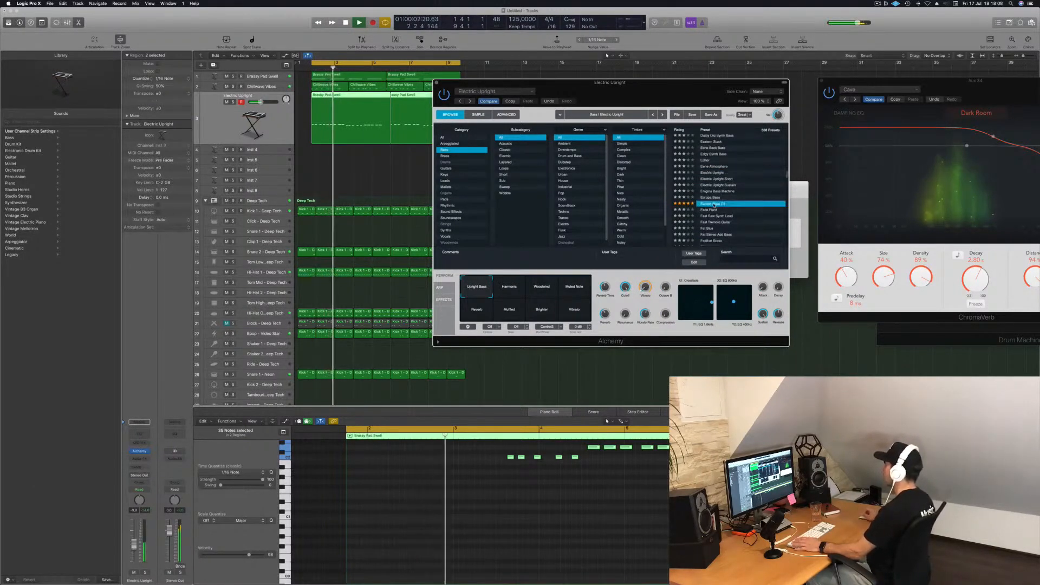
click(711, 210)
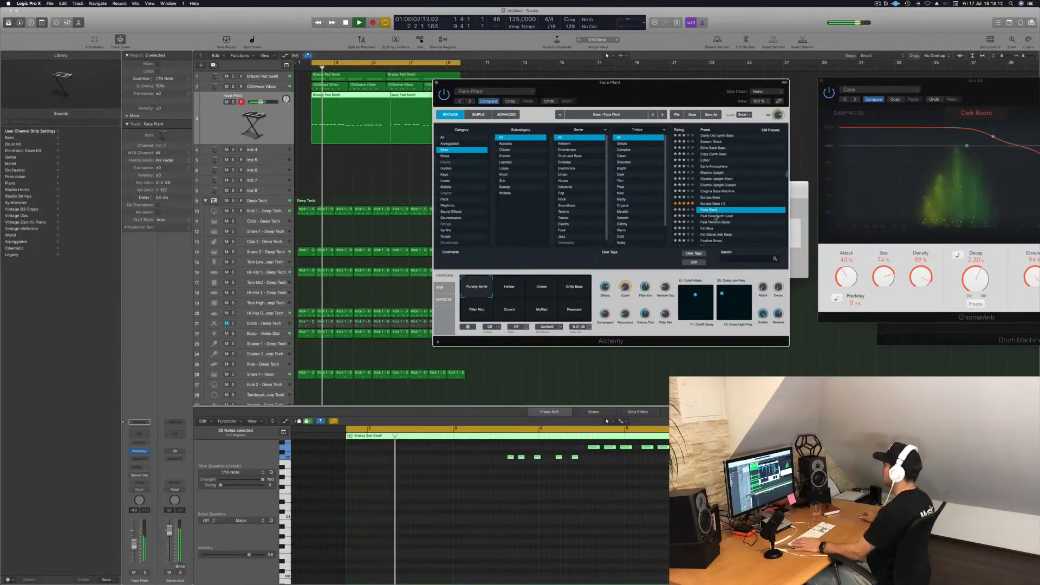
click(714, 216)
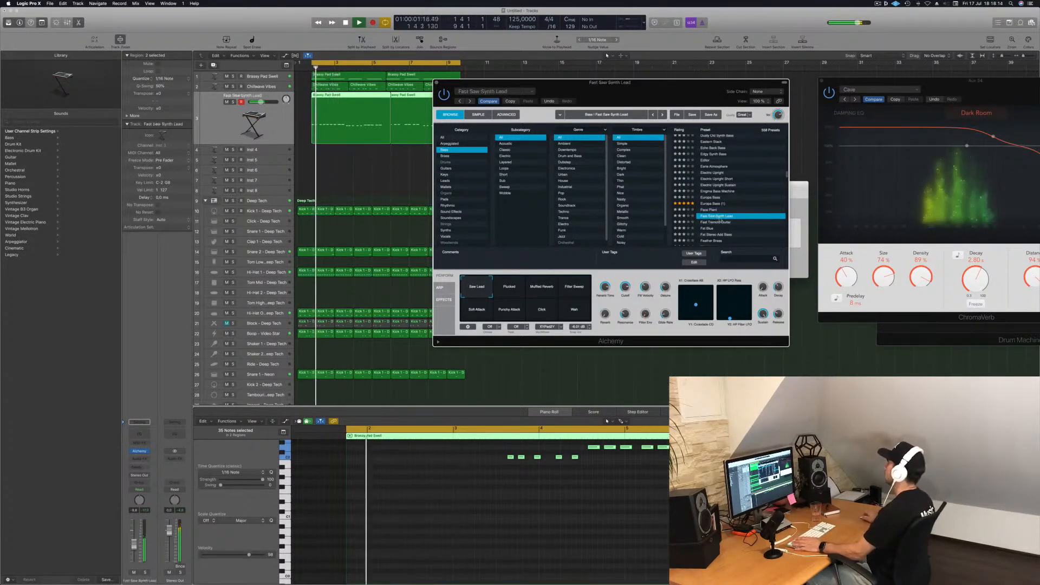
- Load the Fat Blue bass preset in Alchemy and raise the track's volume
scroll(726, 211, down, 2)
click(712, 185)
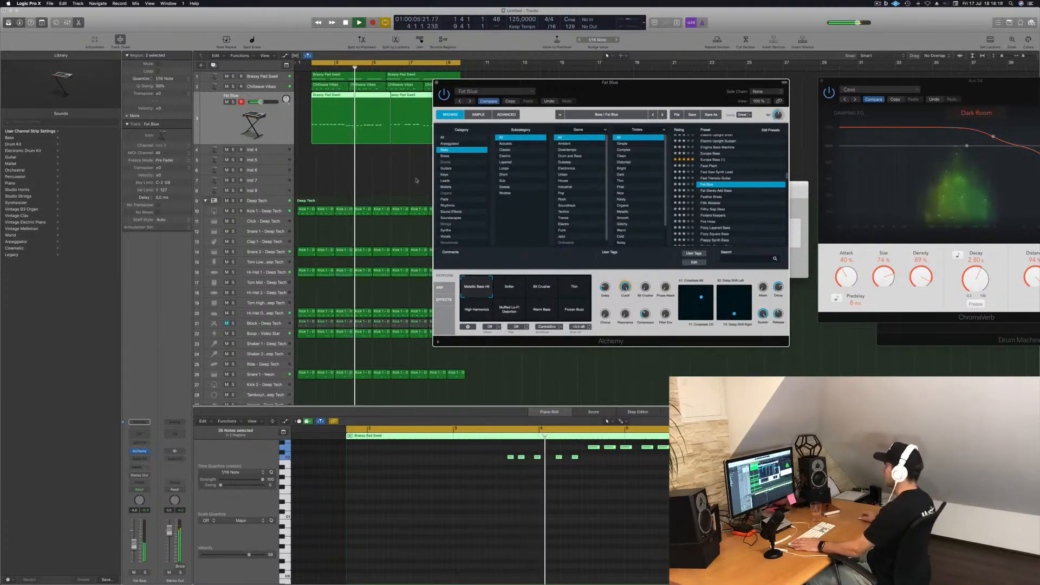
scroll(482, 479, up, 3)
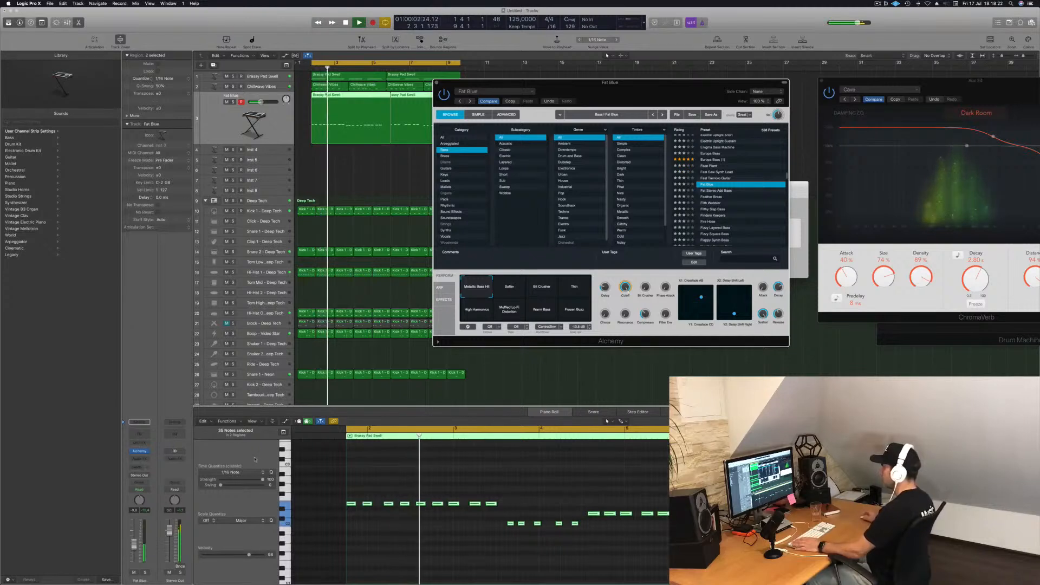
drag(259, 101, 266, 101)
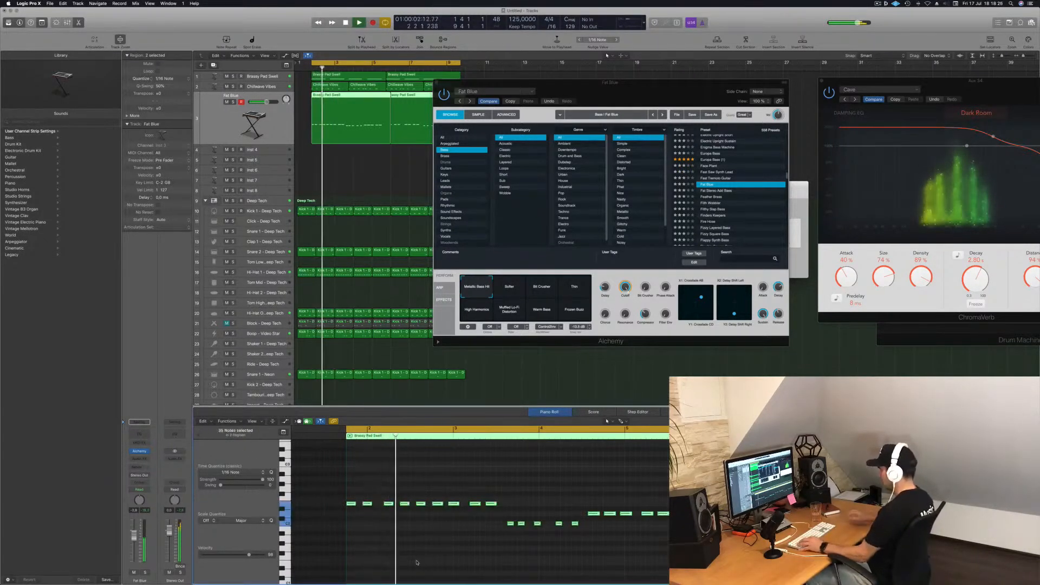
scroll(417, 562, up, 3)
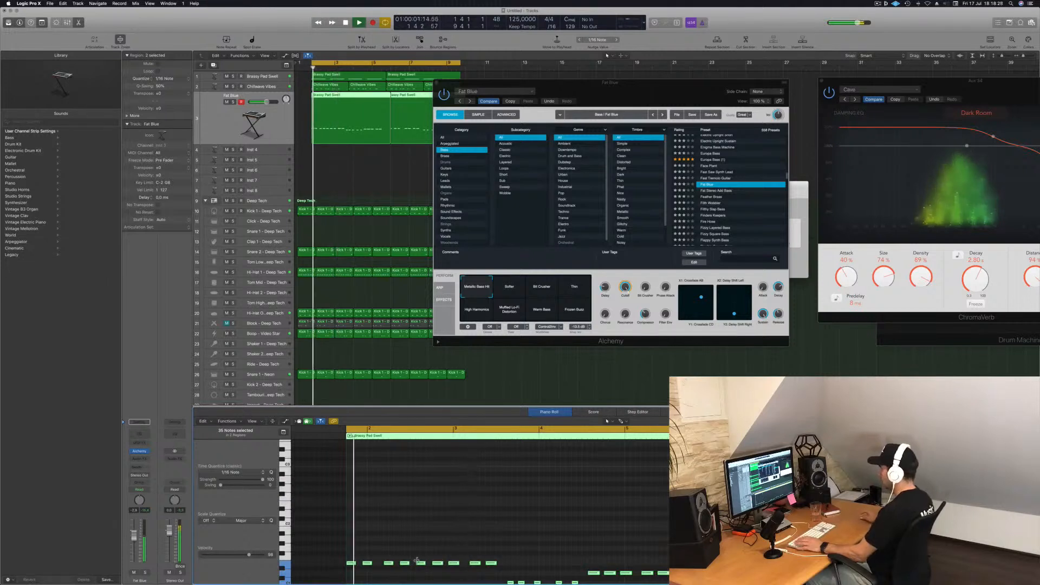
mouse_move(416, 560)
scroll(416, 560, down, 3)
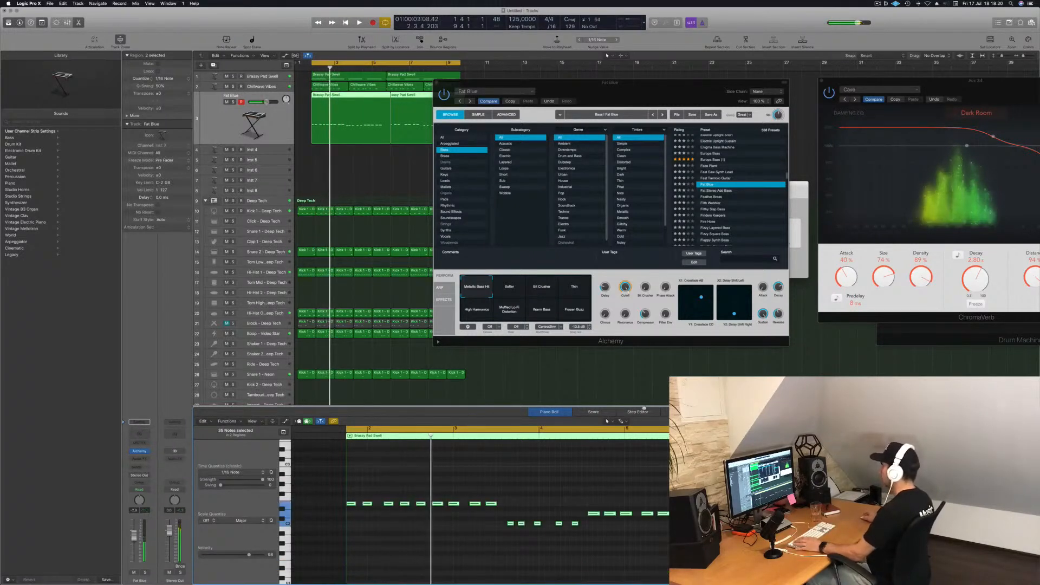
- Audition Fat Blue's Bit Crusher and Thin performance snapshots, replaying the loop and toggling the track's solo on and off
click(514, 287)
click(538, 286)
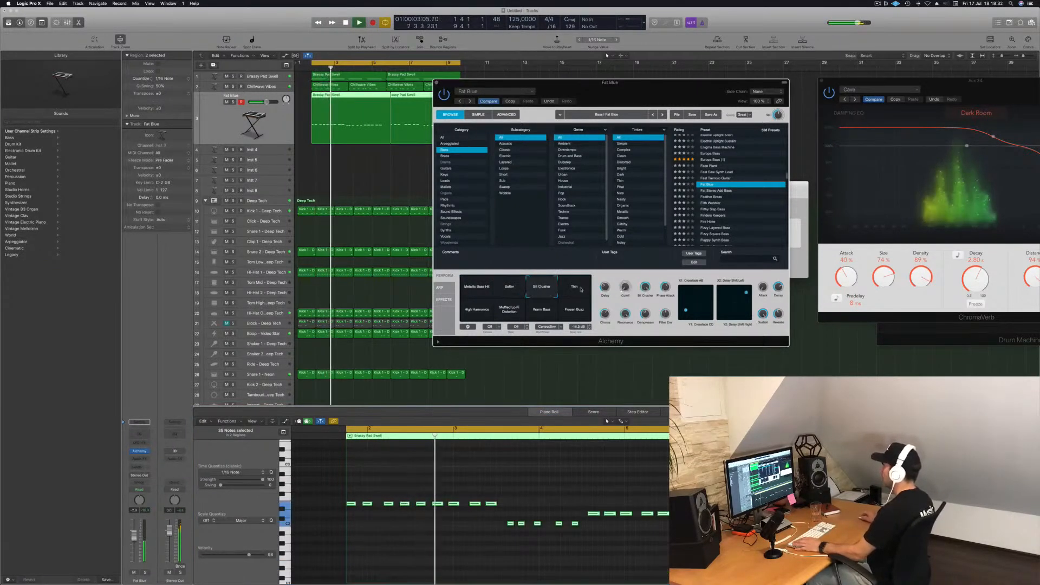
click(581, 289)
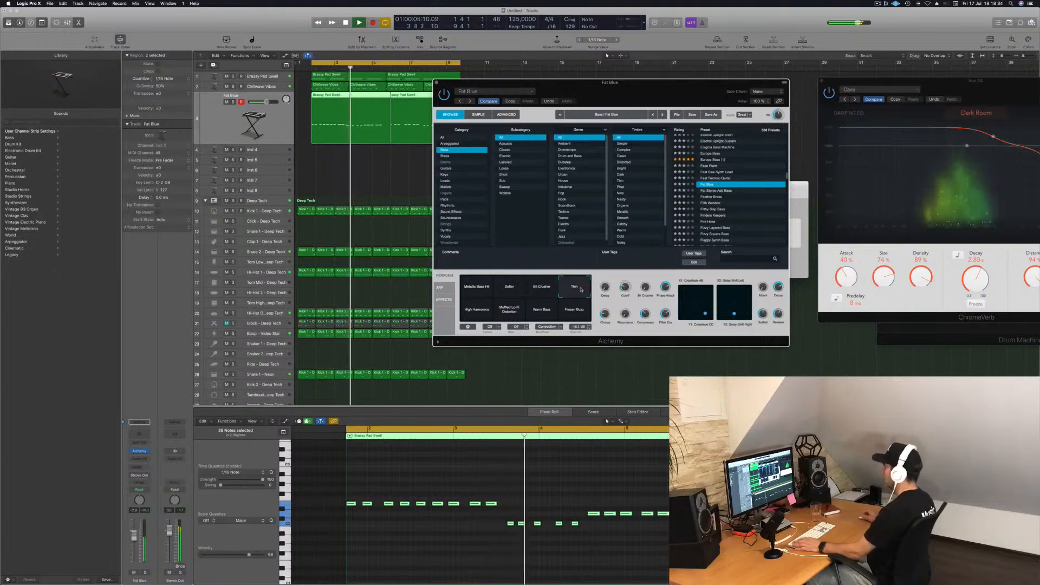
key(space)
key(space)
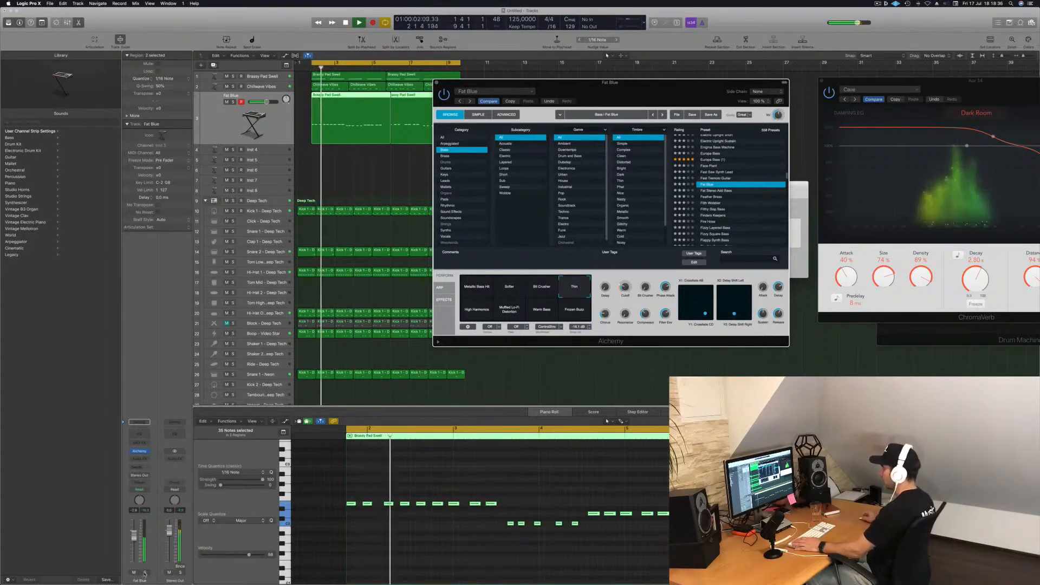
click(145, 573)
click(145, 572)
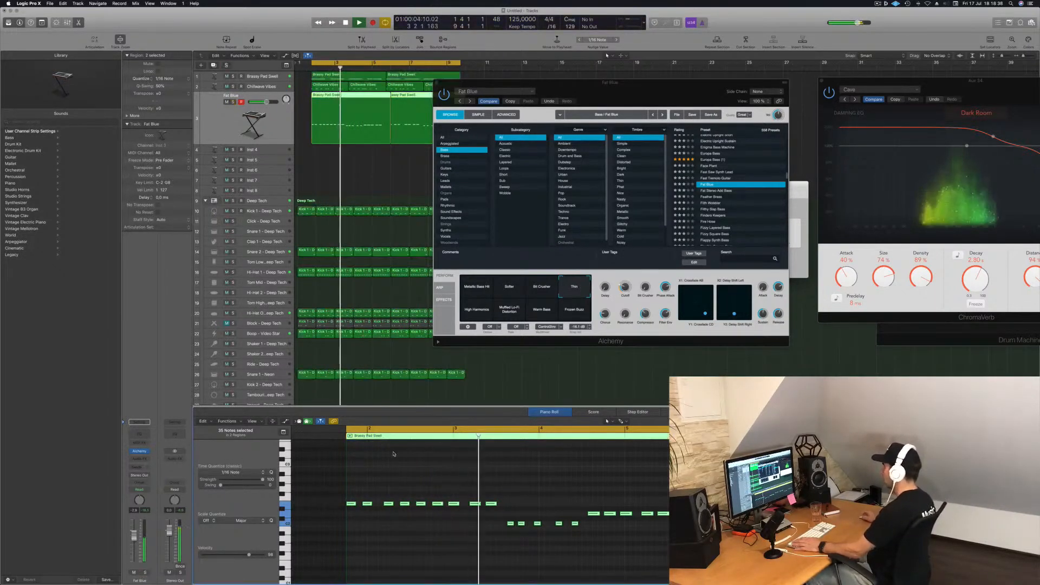
- Try Fat Blue's High Harmonics and Muffled Lo-Fi Distortion snapshots, then select the Warm Bass snapshot
click(474, 315)
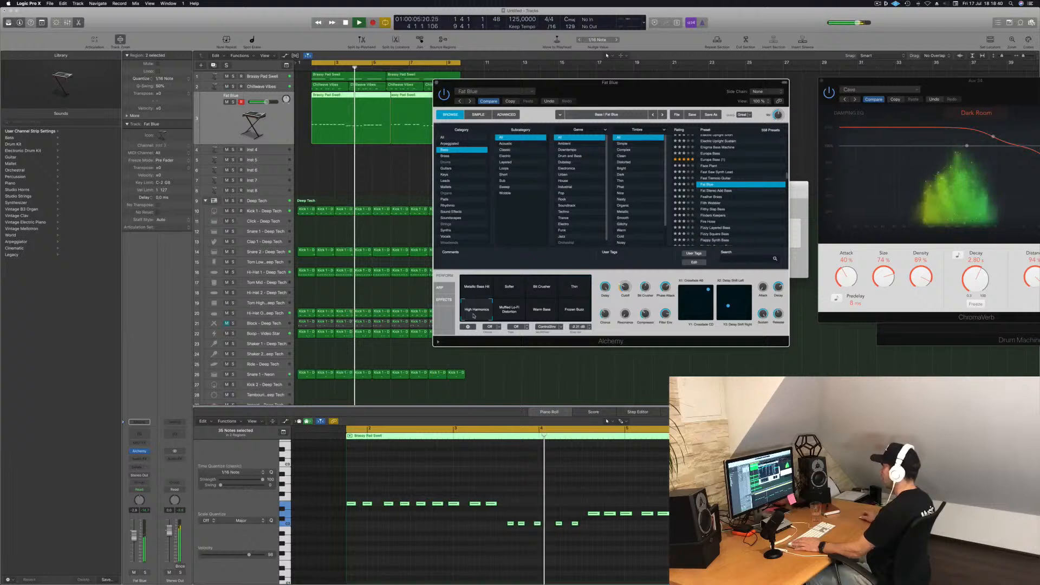
click(509, 309)
click(539, 311)
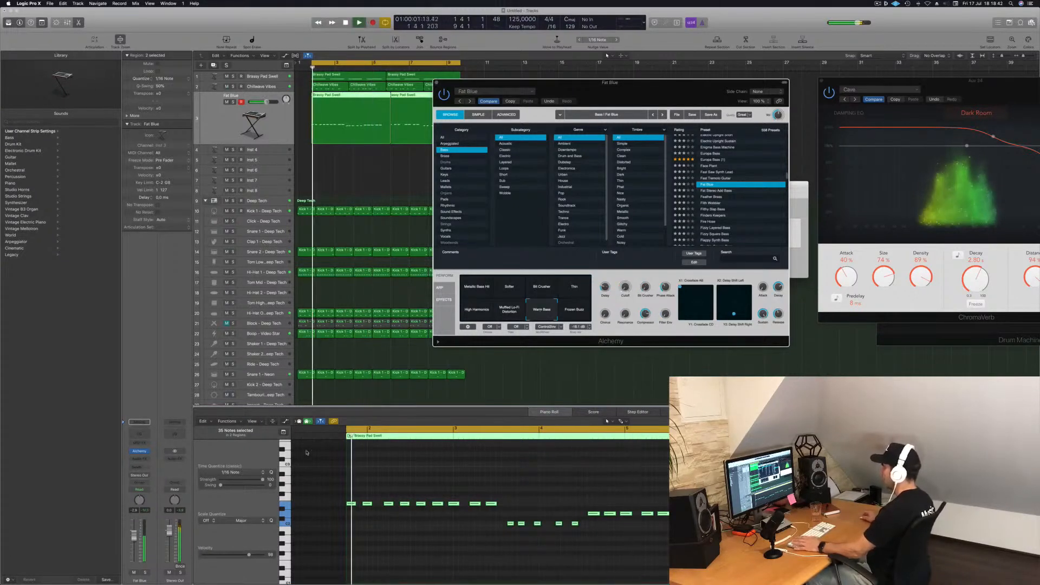
- Audition Fat Stereo Add Bass in Alchemy, then load the Feather Brass preset and move the plug-in window clear of the arrangement
click(145, 571)
click(145, 571)
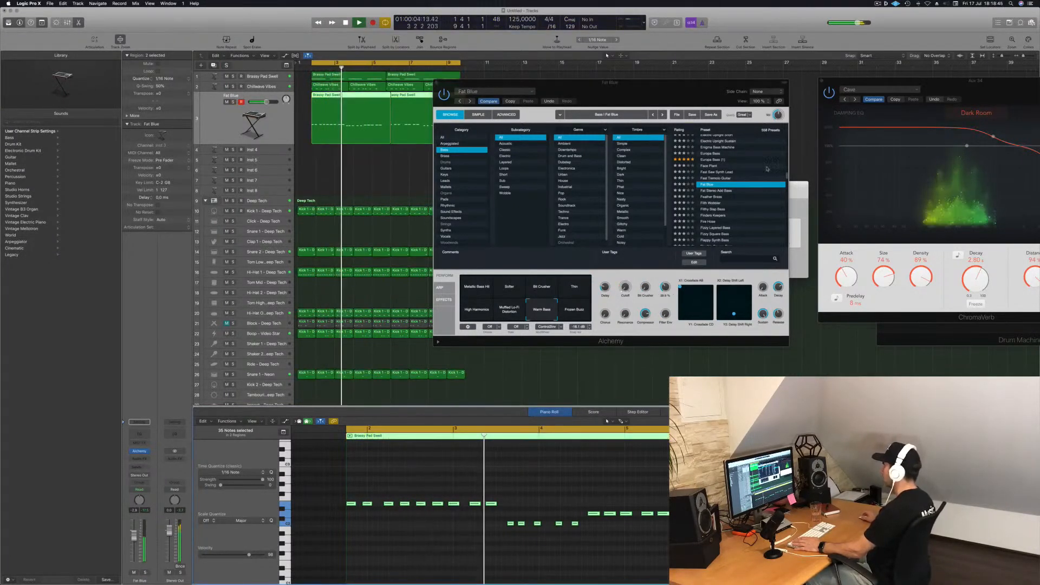
click(720, 192)
click(720, 191)
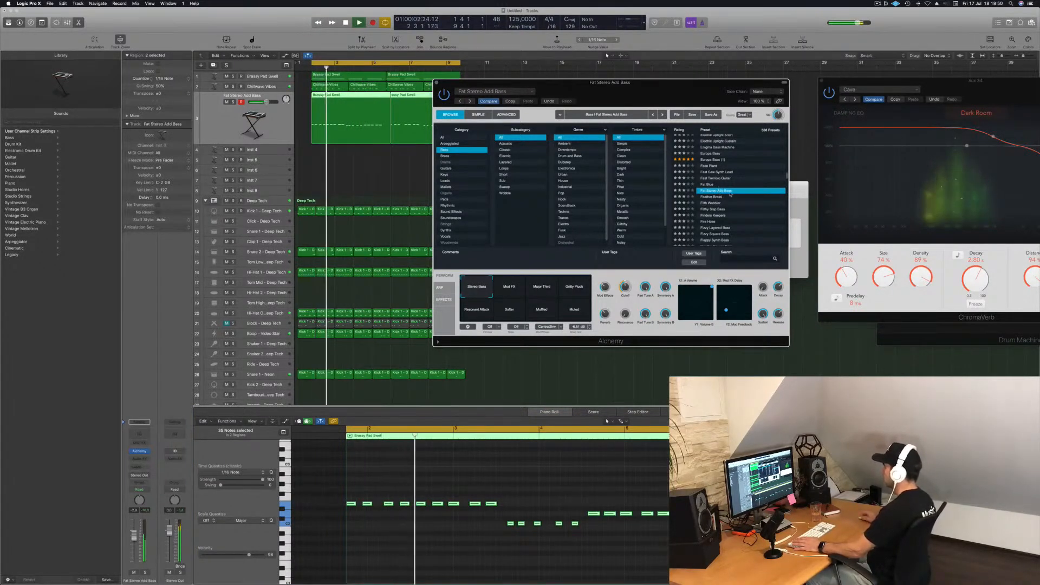
click(714, 197)
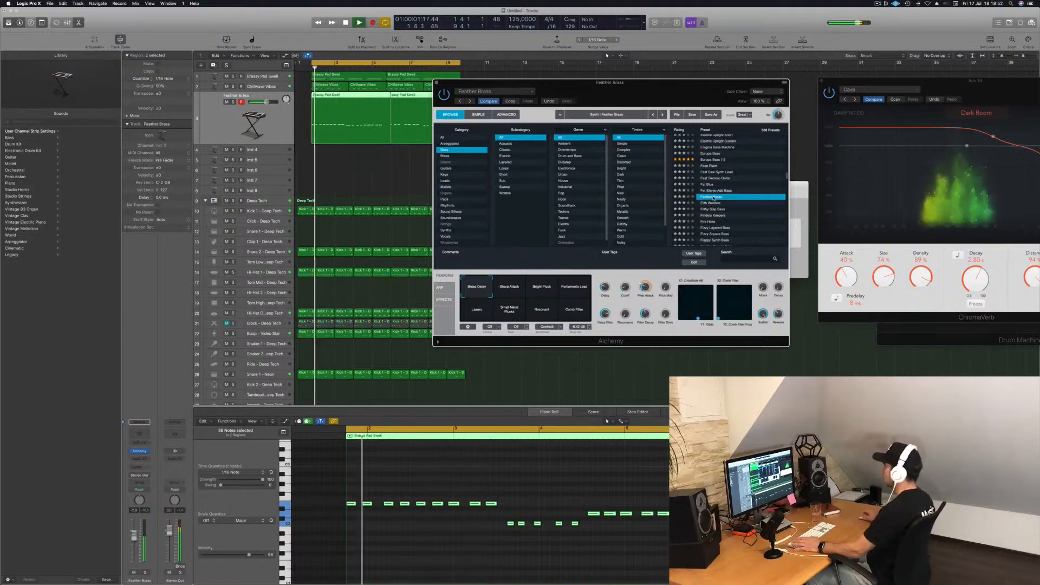
drag(689, 83, 648, 94)
drag(744, 172, 766, 143)
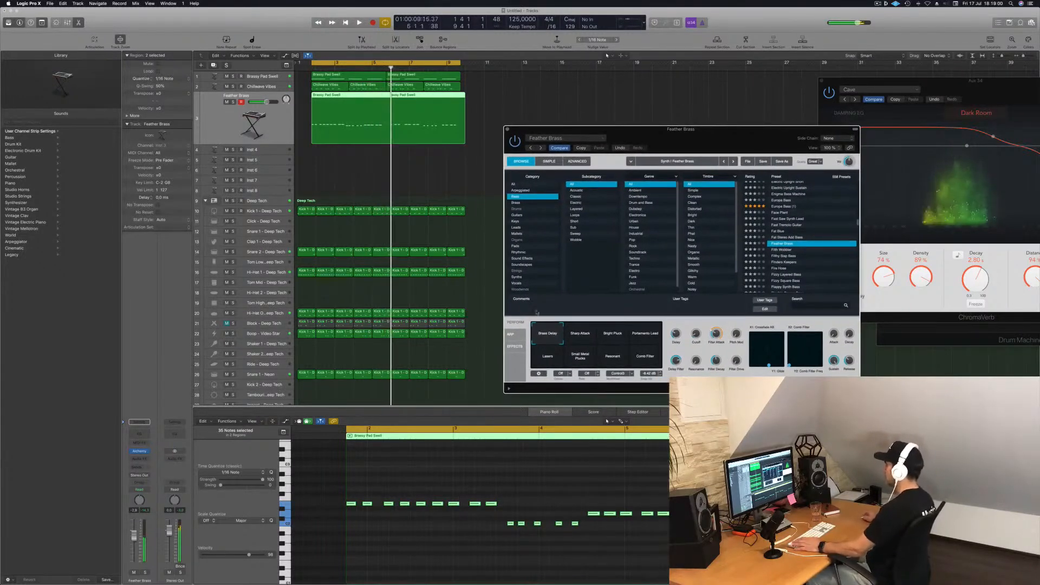
- Trim the first bass region so it ends together with the first Brassy Pad Swell region above, and replay it
click(615, 493)
ctrl+alt+click(606, 494)
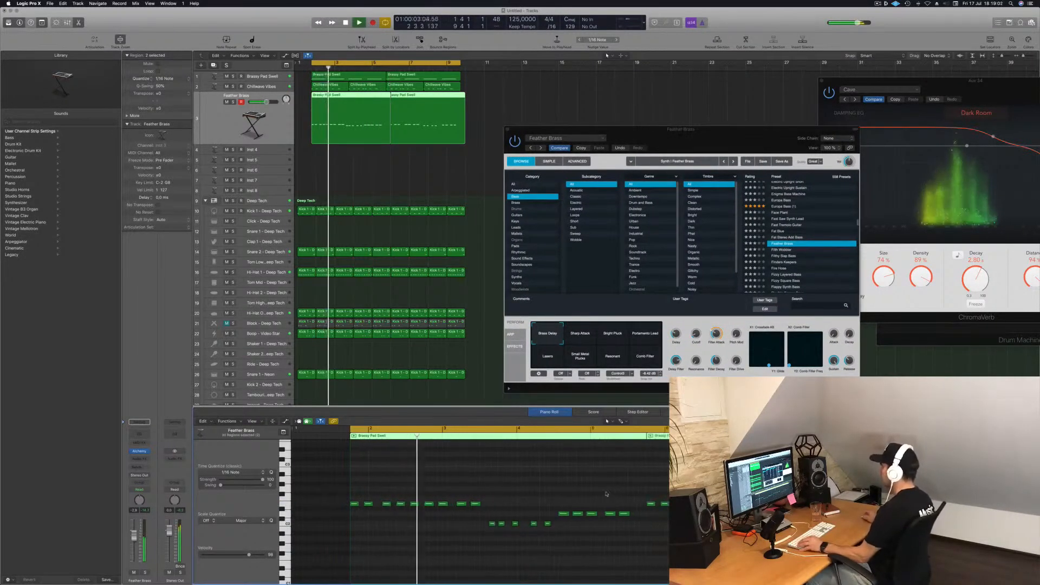
ctrl+alt+click(606, 493)
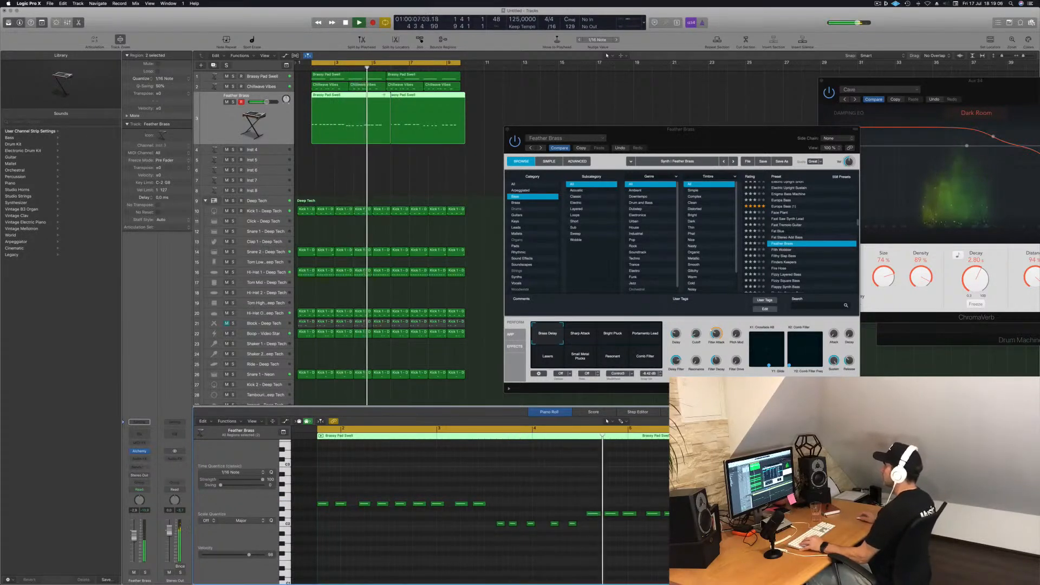
click(380, 116)
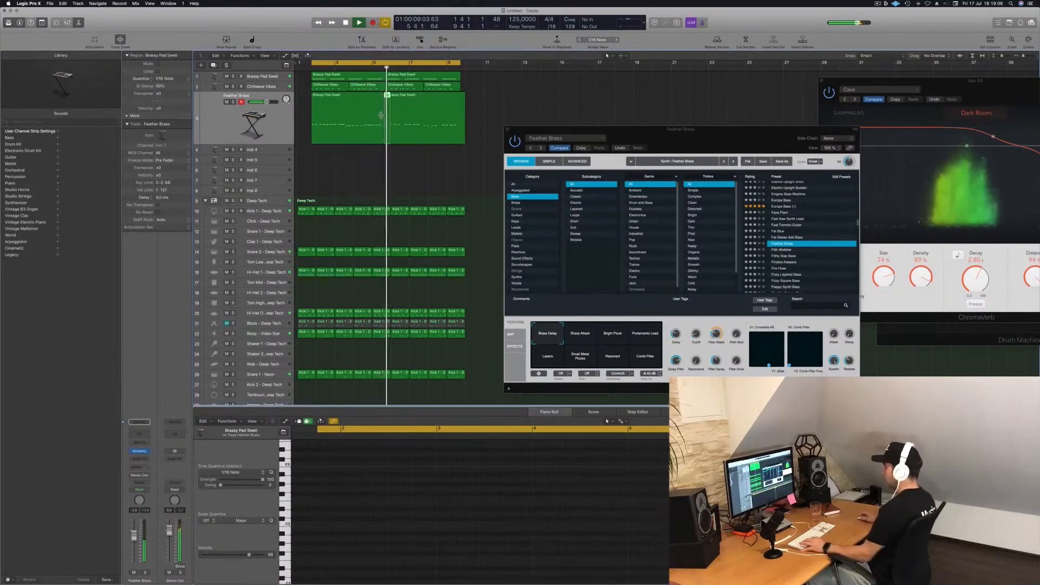
shift+click(393, 108)
key(space)
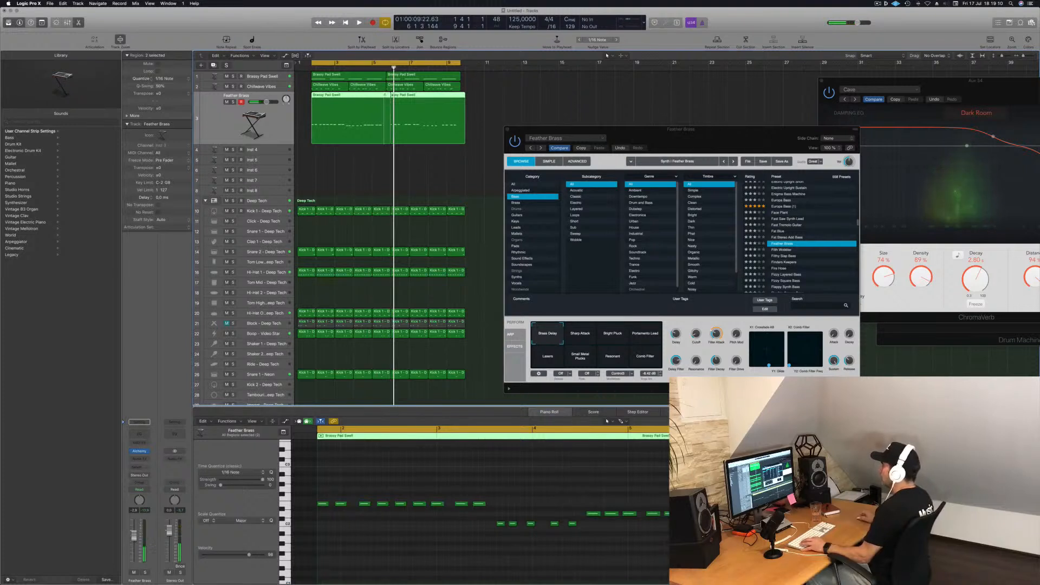
click(386, 95)
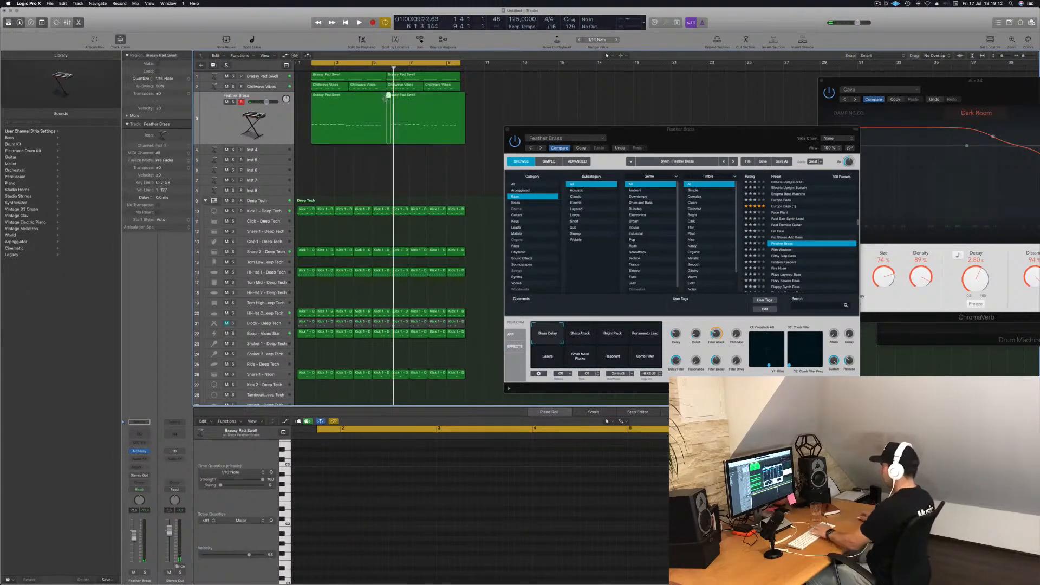
click(365, 107)
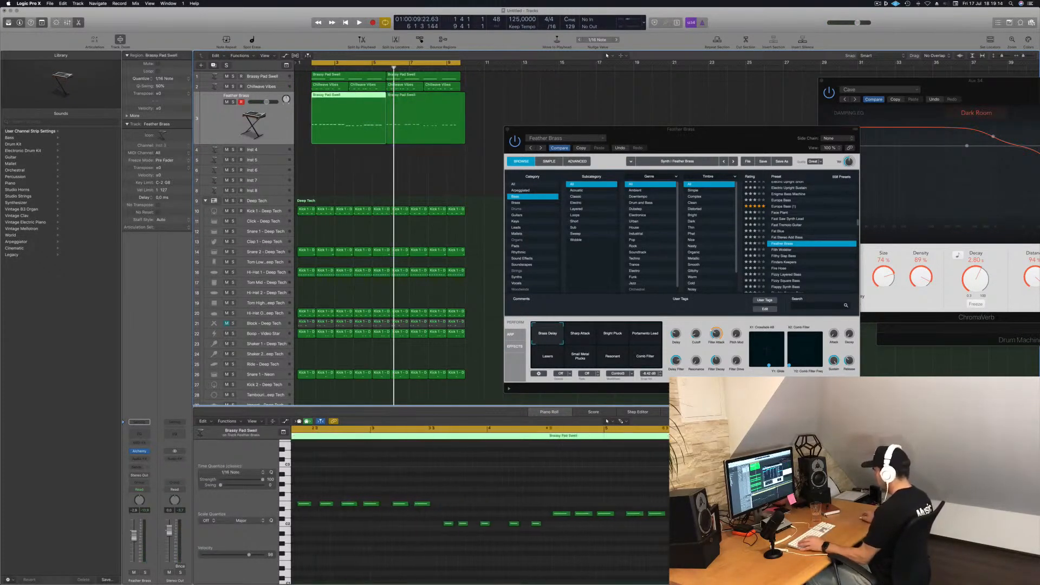
key(space)
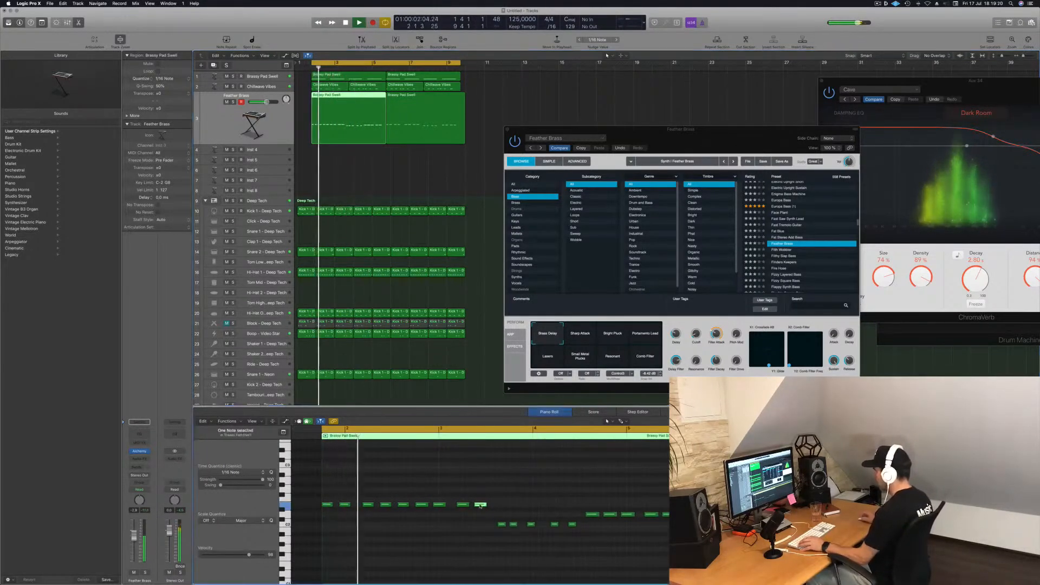
- Copy one note onto the end of the first and second bass note groups, and two onto the end of the third
drag(481, 507, 498, 511)
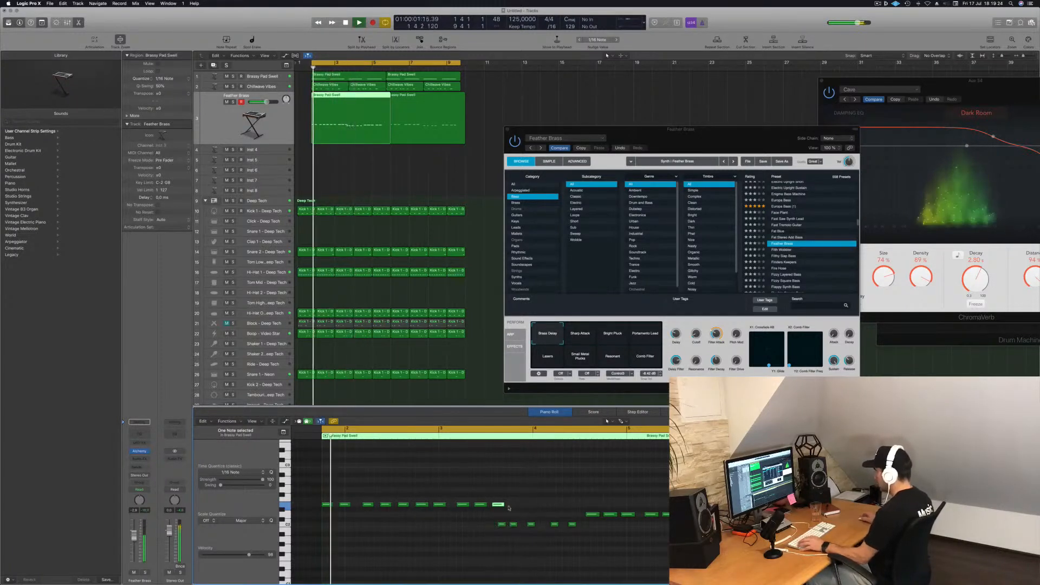
drag(505, 504, 498, 504)
scroll(527, 502, down, 3)
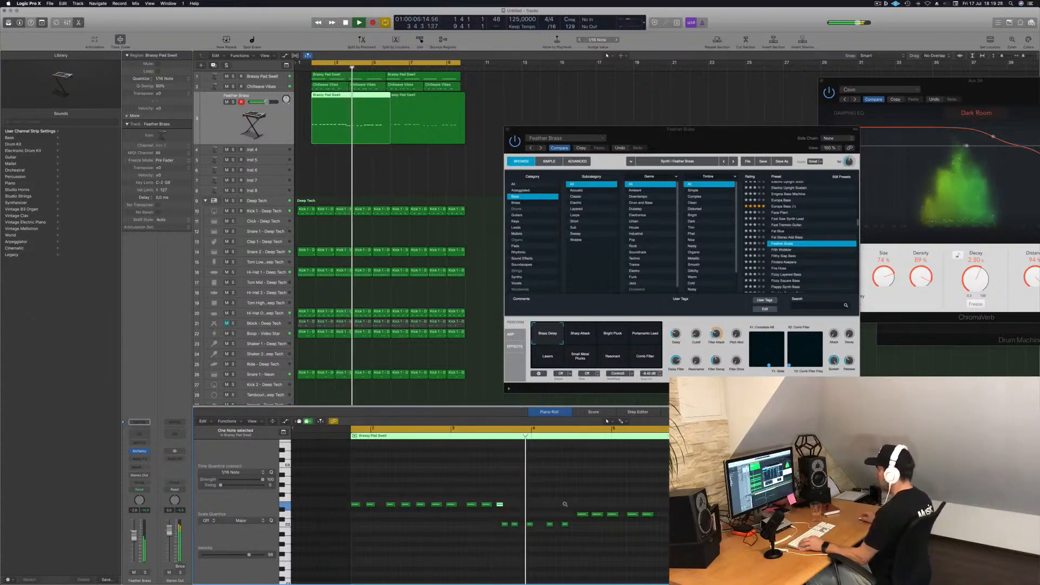
scroll(541, 502, up, 2)
scroll(541, 503, up, 3)
scroll(541, 504, down, 3)
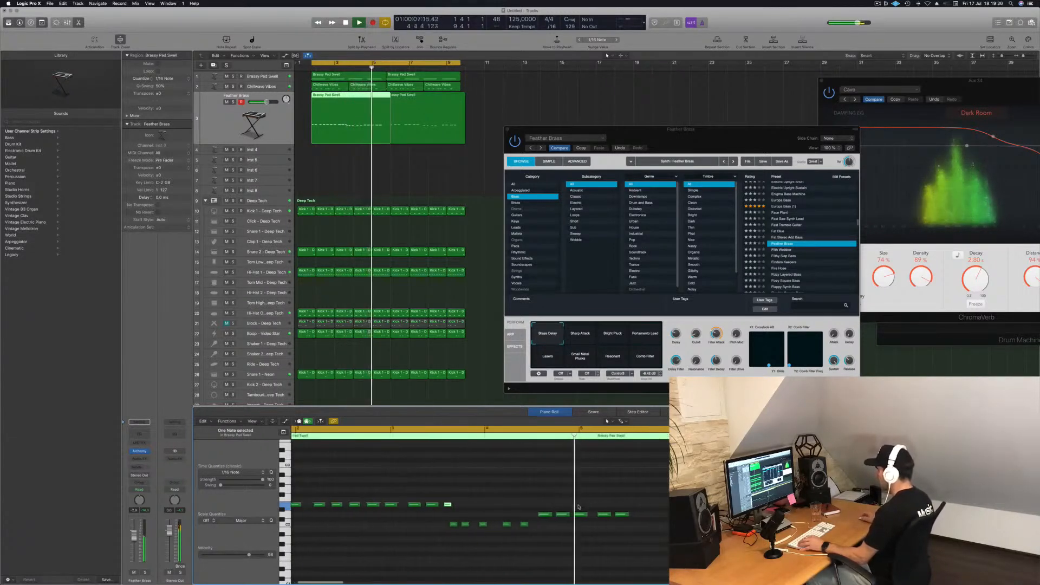
drag(538, 526, 558, 526)
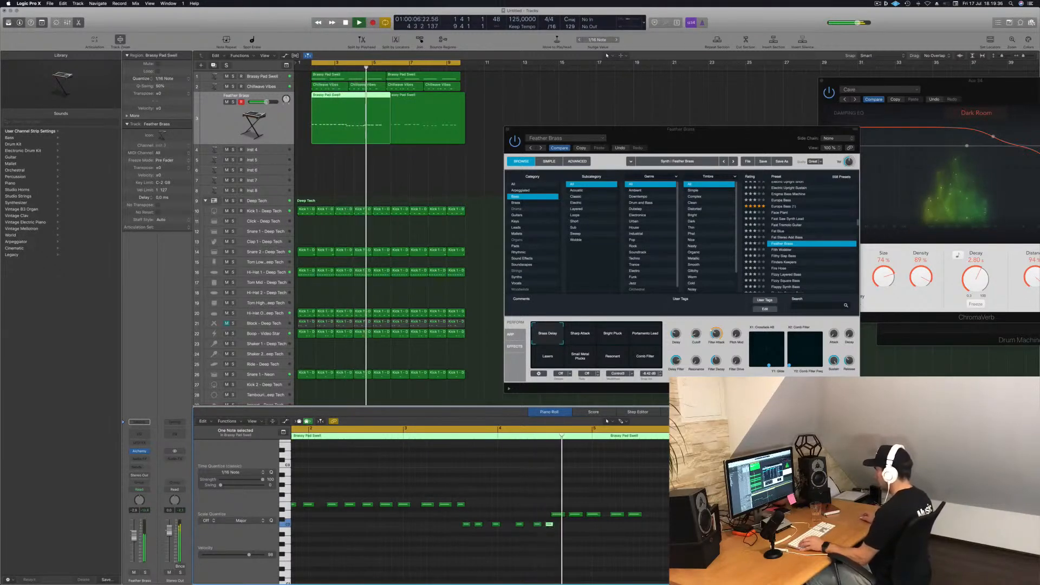
key(Return)
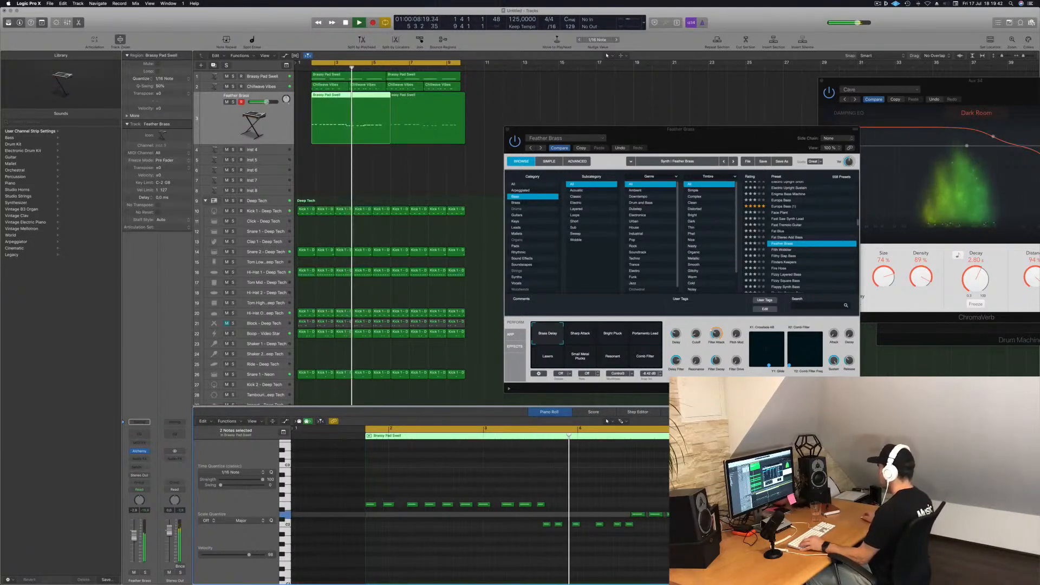
scroll(507, 492, down, 4)
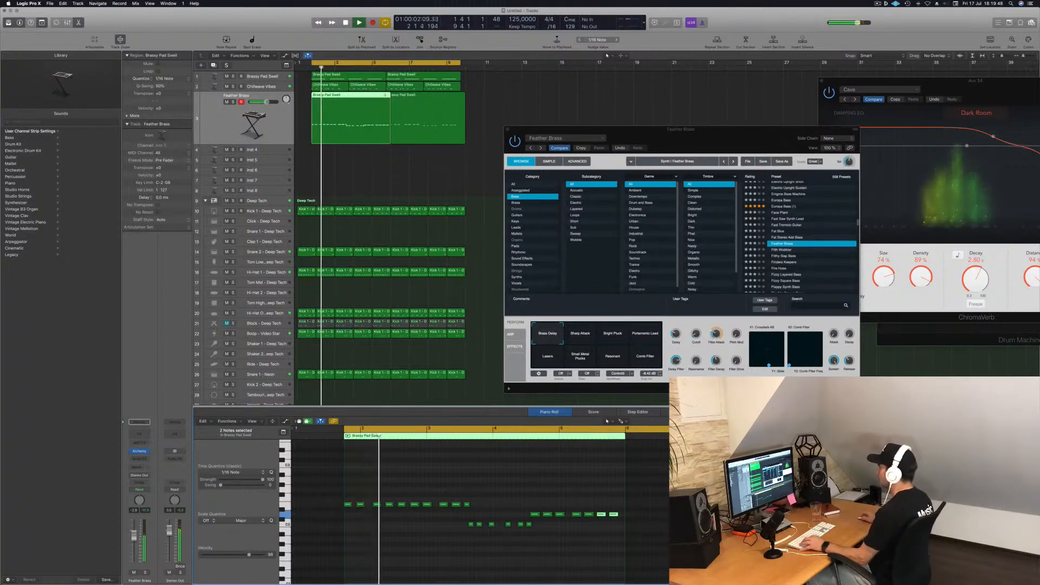
- Trim the edited first bass region's end again, replace the second region with a copy of it, and play the result
click(385, 99)
click(413, 111)
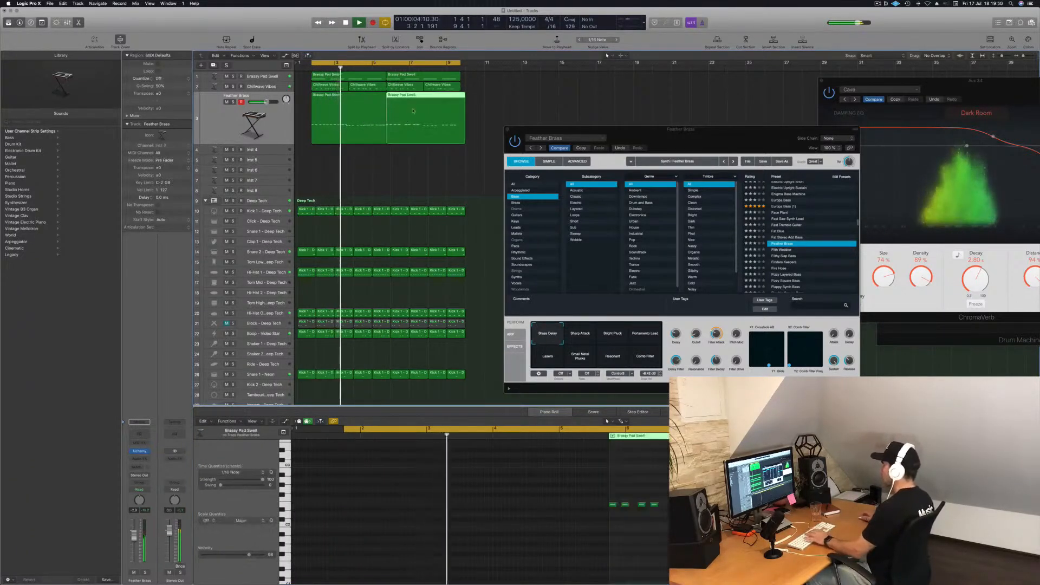
click(337, 104)
drag(338, 104, 414, 101)
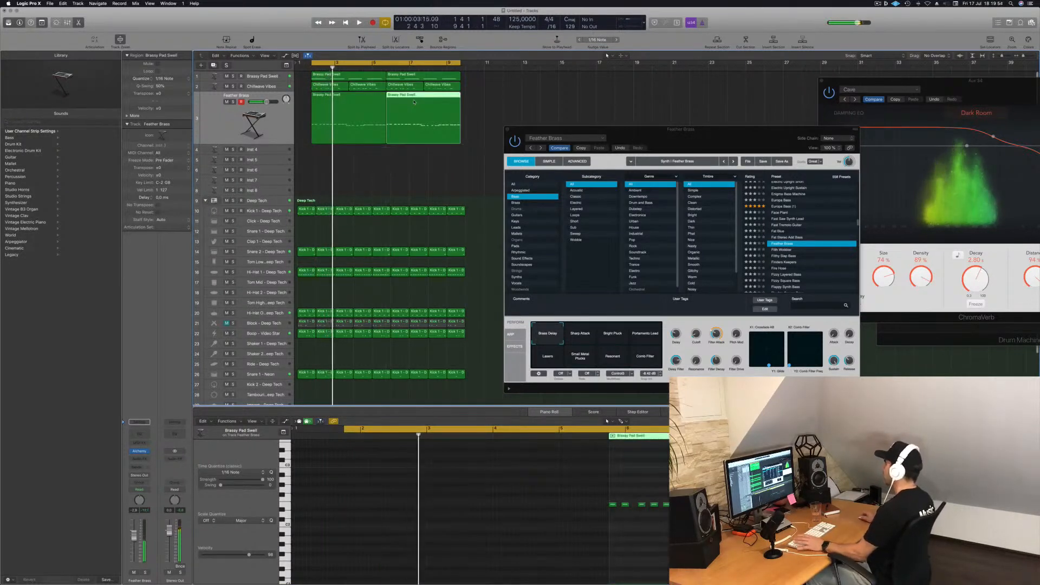
key(space)
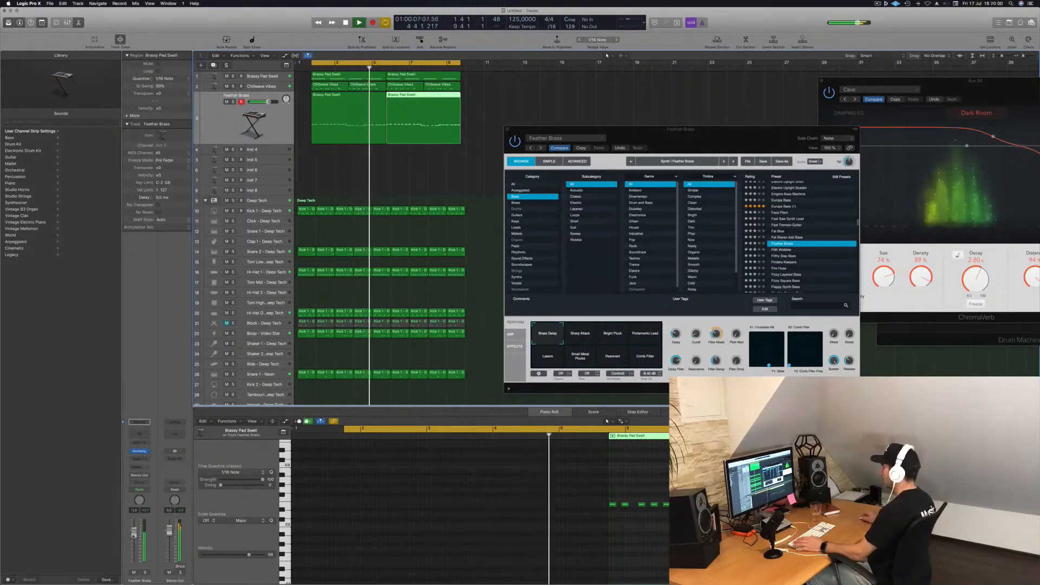
- Shorten the last low note in the first bass region while the loop plays, with the Alchemy window nudged upward
click(361, 125)
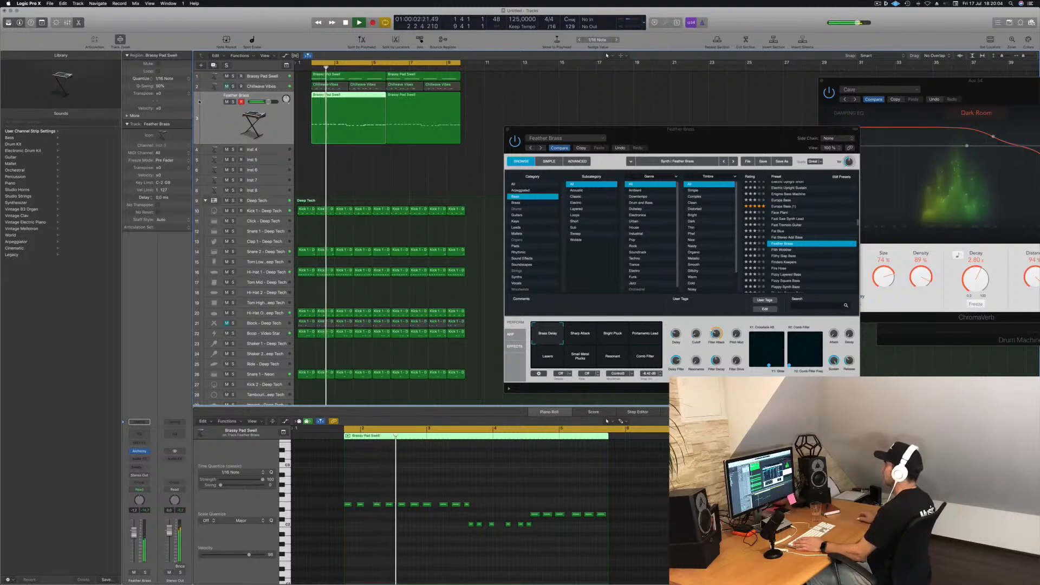
drag(604, 141, 609, 118)
drag(687, 117, 677, 126)
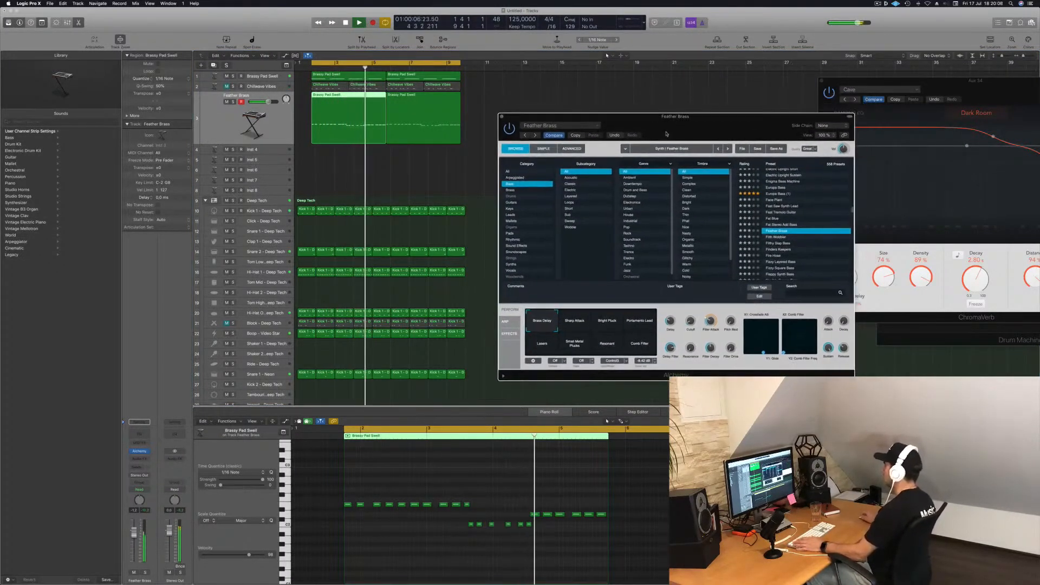
key(shift+space)
scroll(640, 554, up, 5)
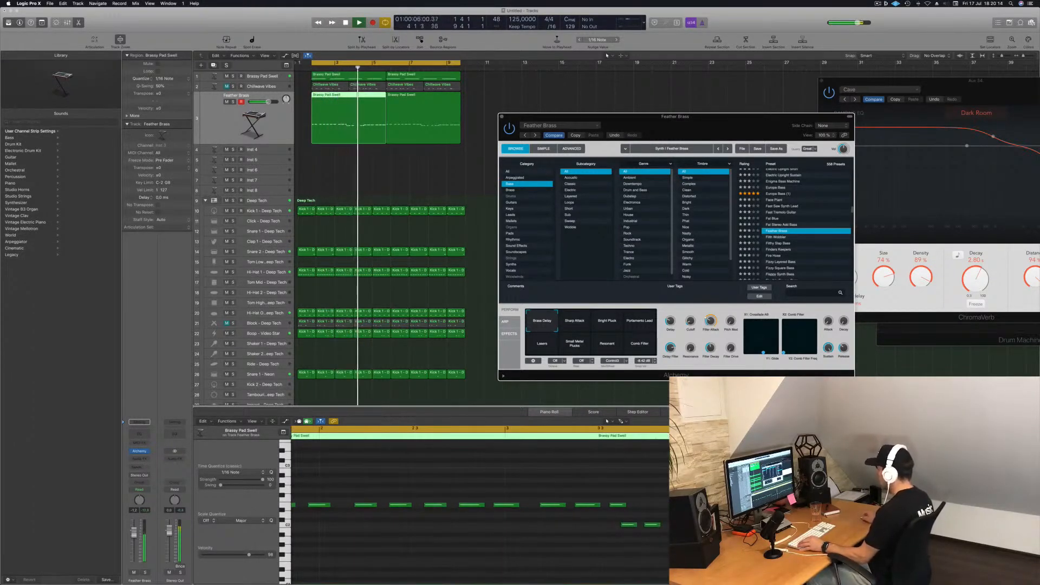
key(shift+space)
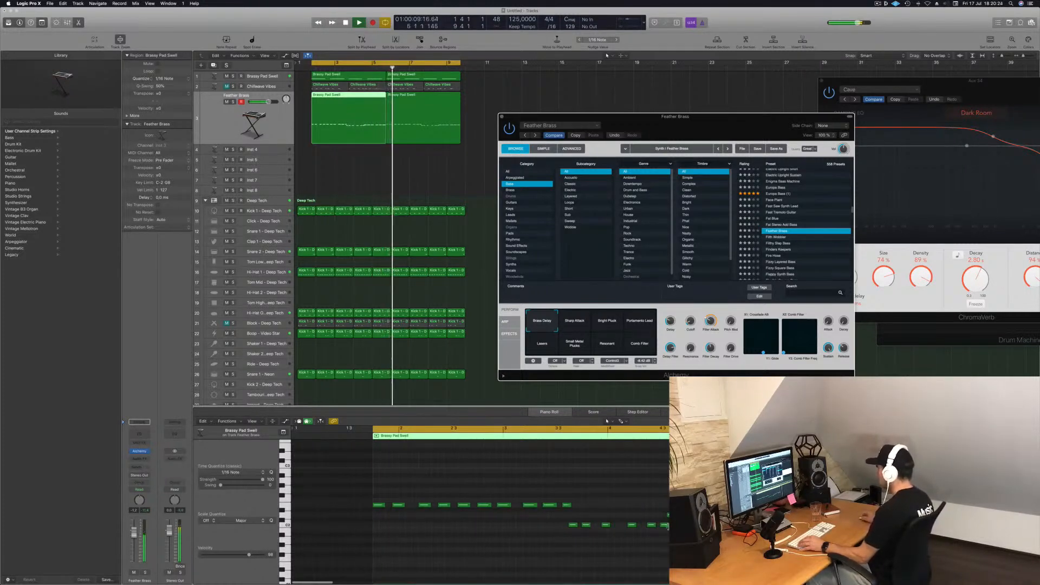
click(663, 525)
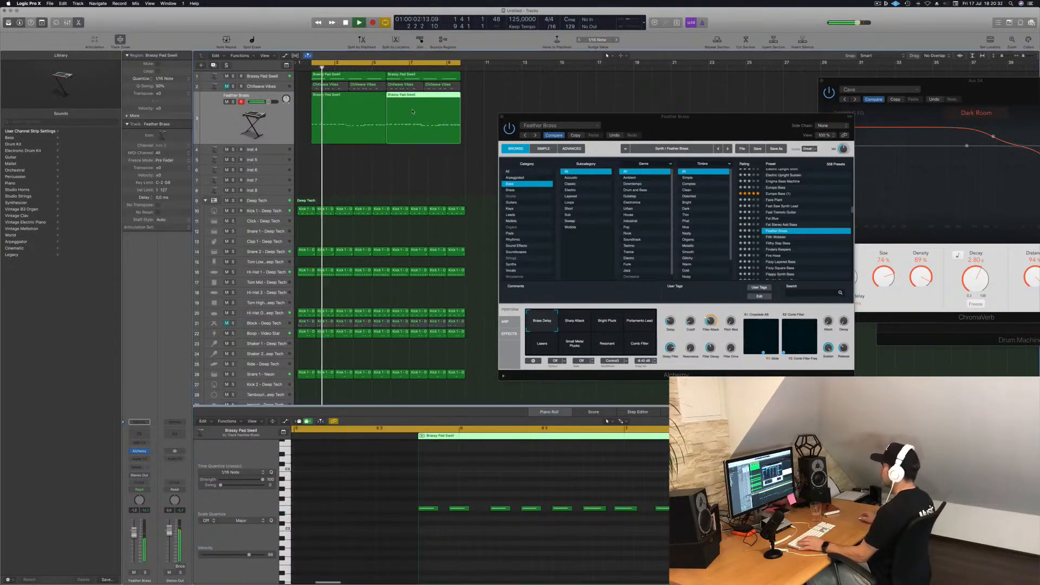
- Remove the second bass region and loop the first one in its place to the end of the brass part
key(super+z)
click(351, 99)
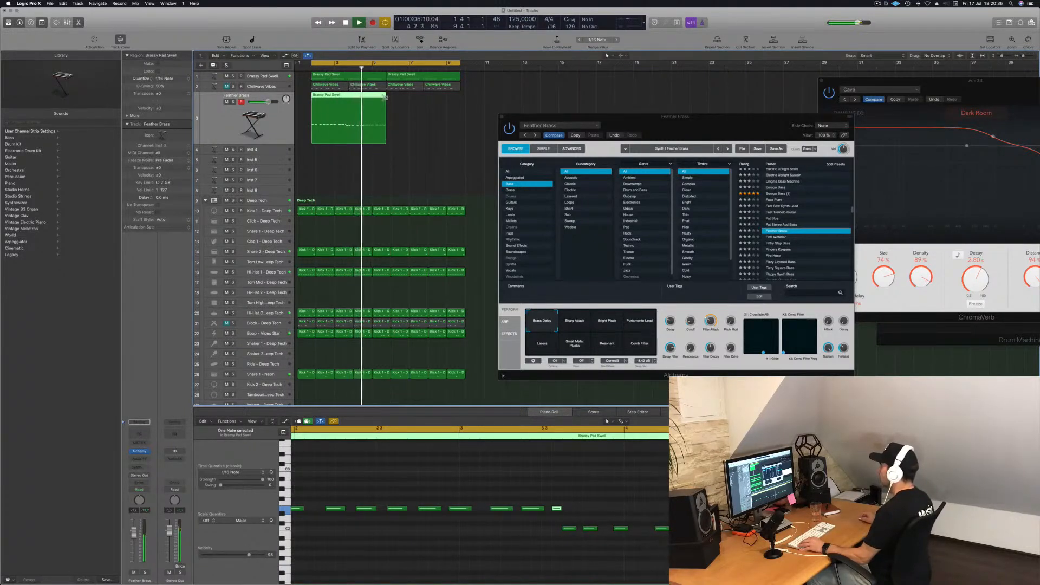
drag(387, 99, 460, 110)
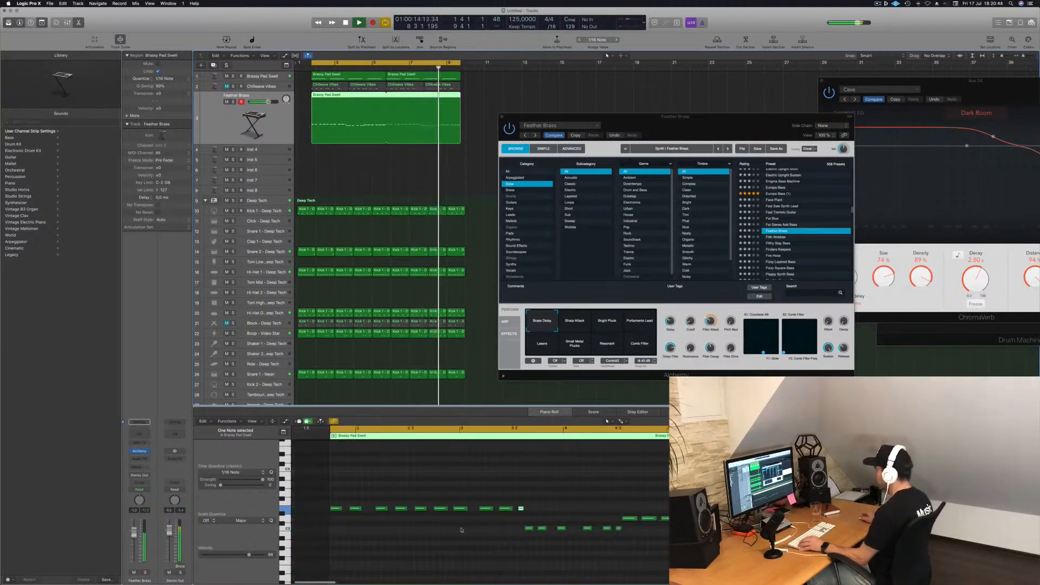
- Inspect the short note closing the first note group of the looped bass region during playback
click(431, 539)
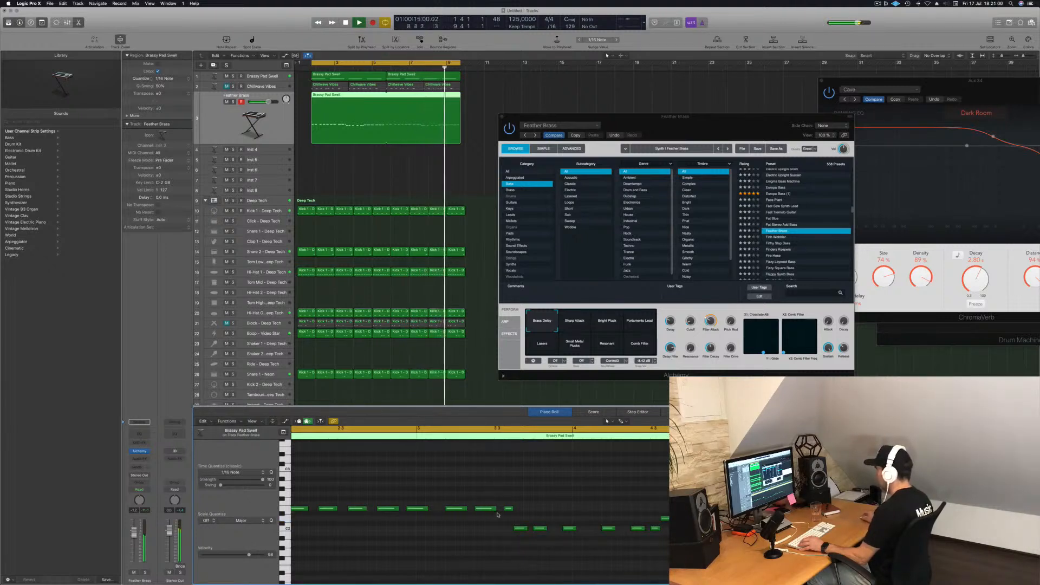
key(ctrl+m)
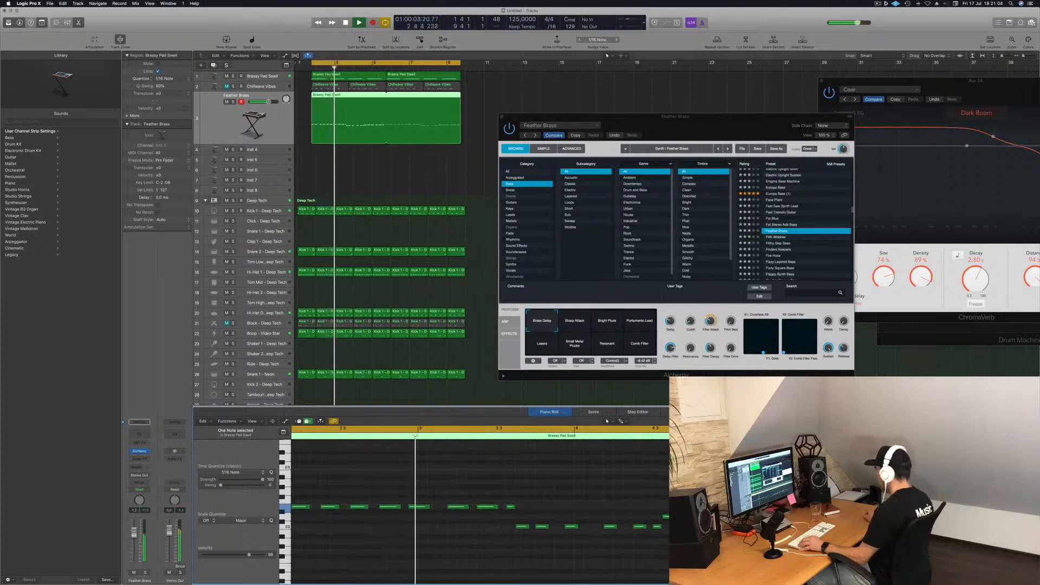
click(635, 492)
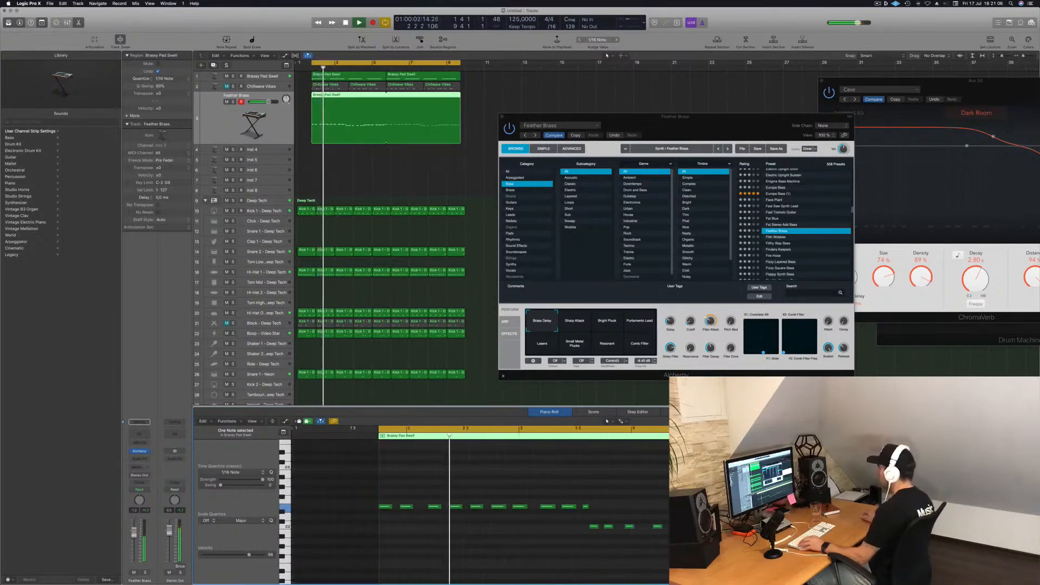
ctrl+alt+click(635, 505)
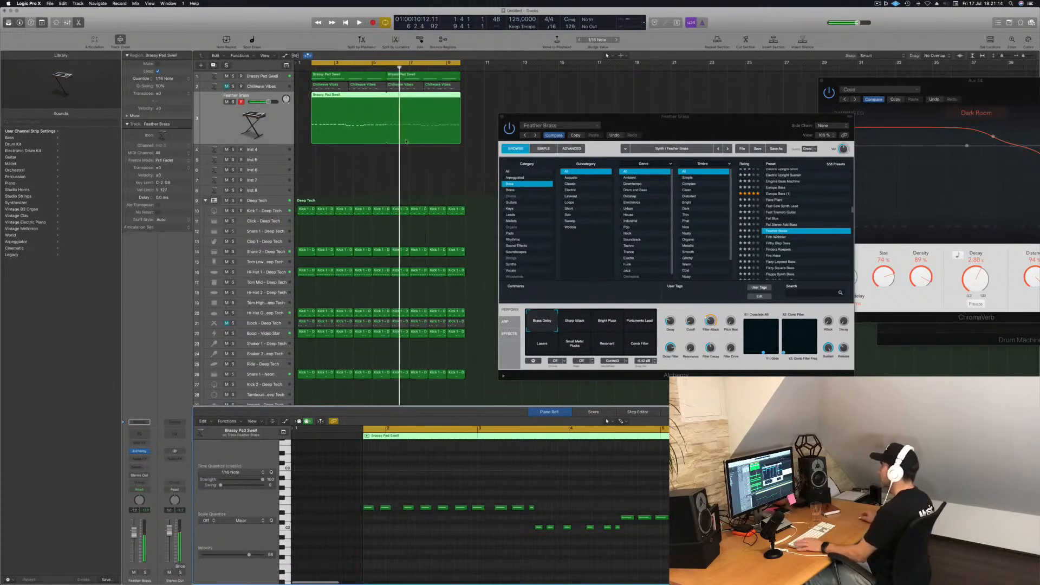
- Restart playback from the beginning and audition Feather Brass's Sharp Attack, Bright Pluck, Portamento Lead and Lasers performance snapshots
key(Return)
key(space)
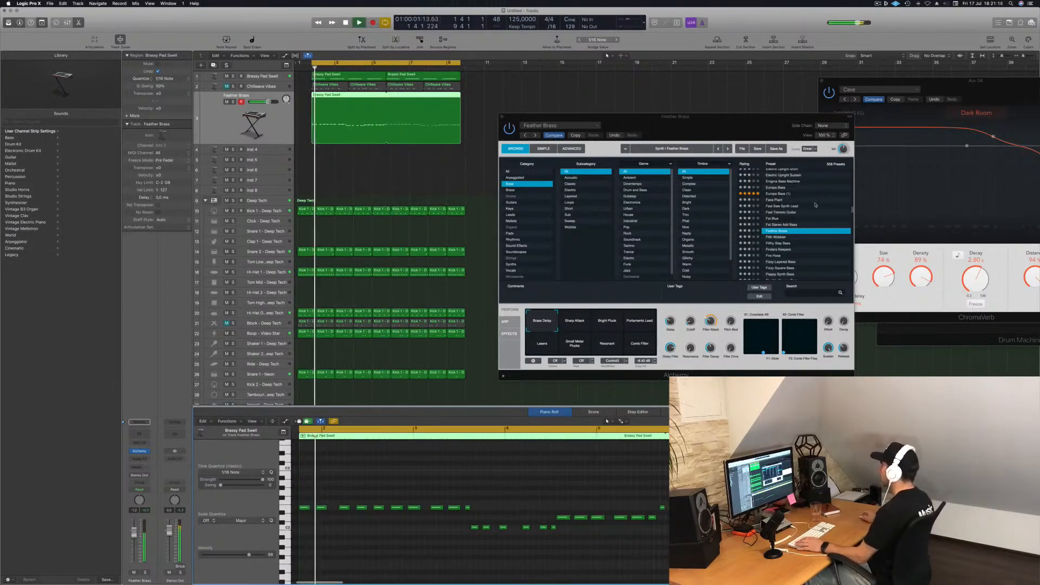
click(573, 322)
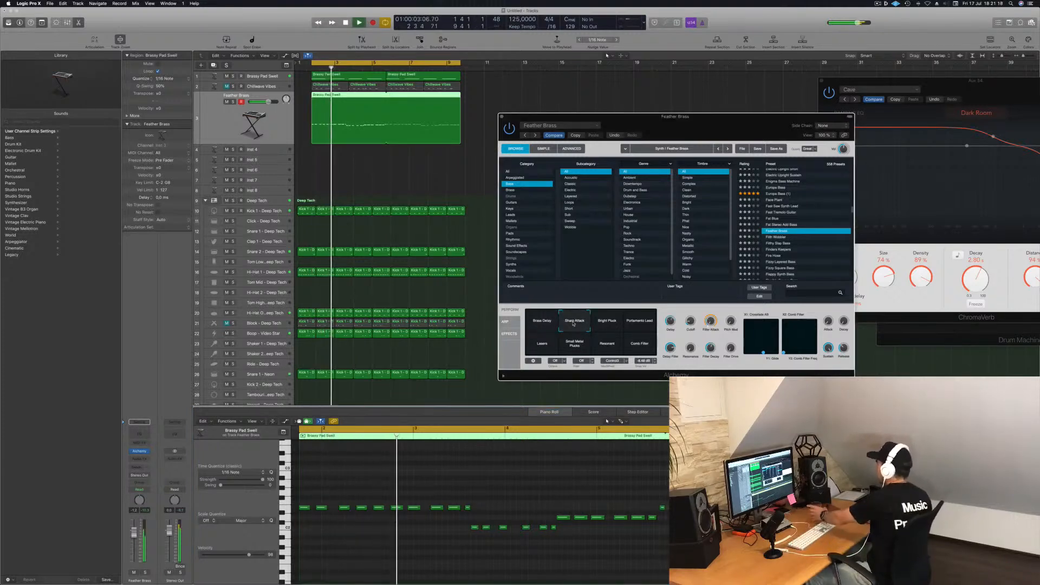
click(615, 324)
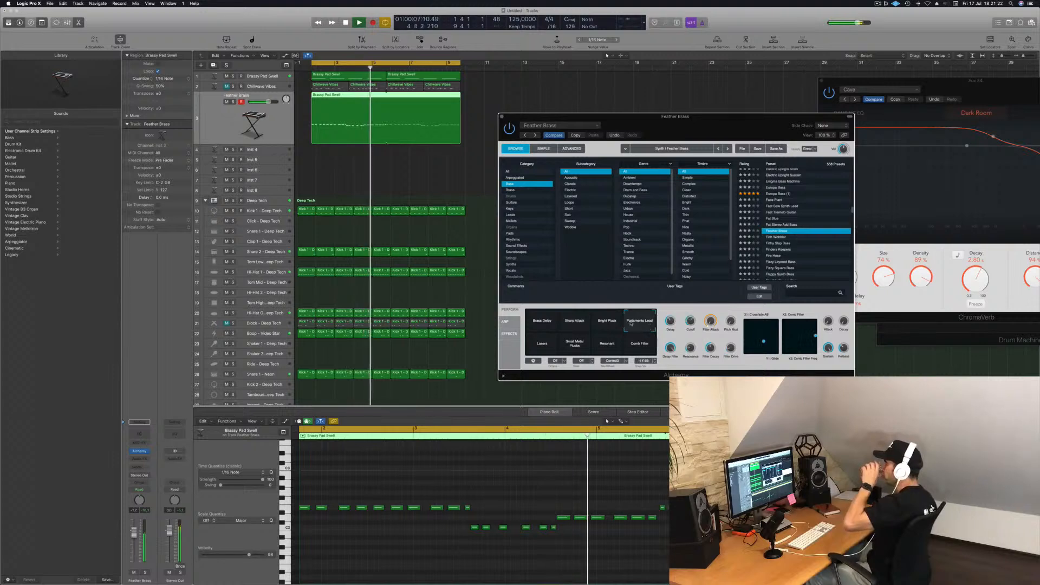
click(540, 345)
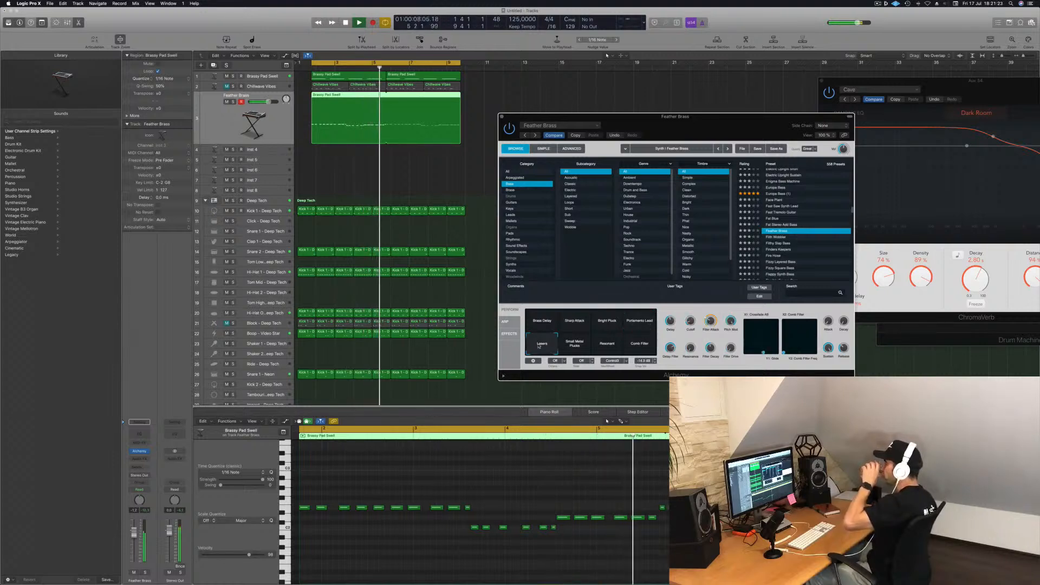
- Audition Feather Brass's Small Metal Plucks, Resonant, Comb Filter and Sharp Attack snapshots, settle on Brass Delay and adjust its Cutoff
click(579, 344)
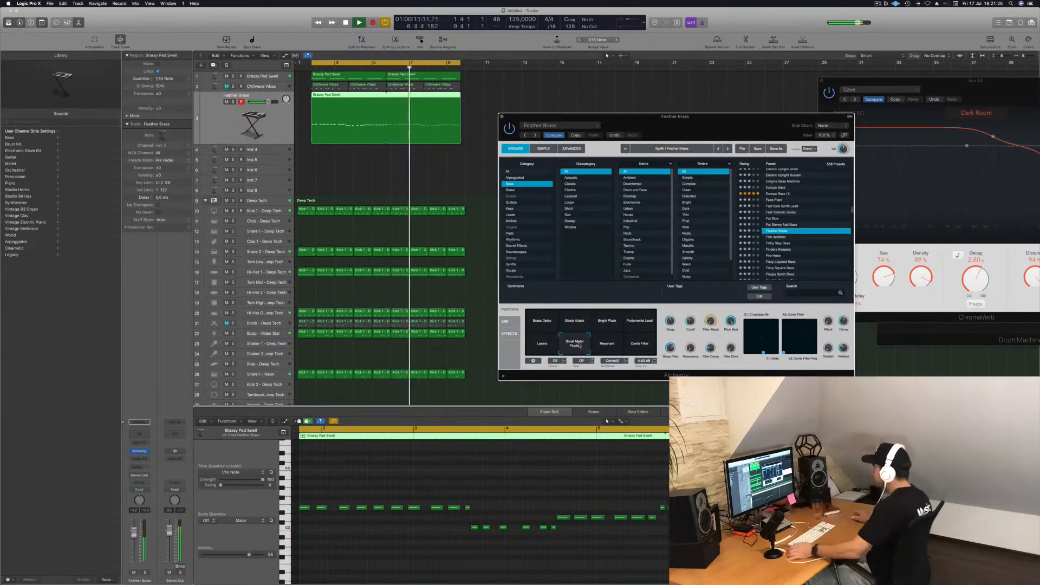
click(609, 347)
click(633, 345)
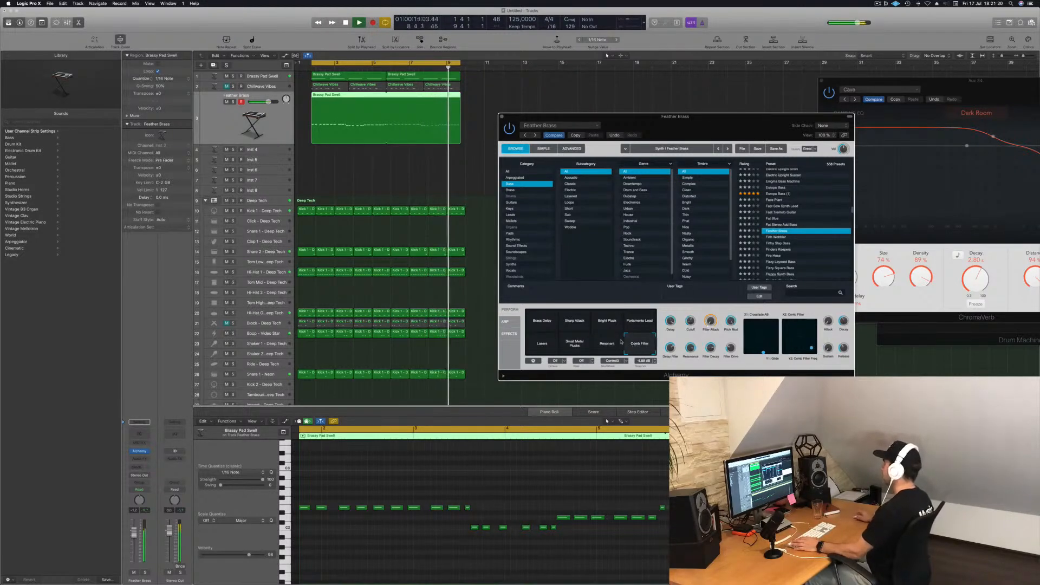
click(541, 322)
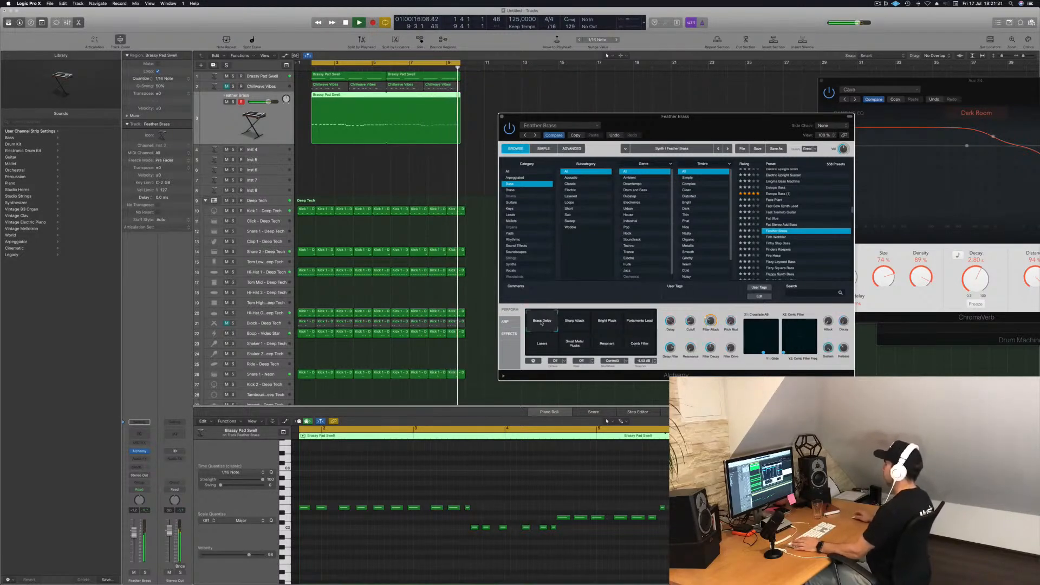
click(571, 323)
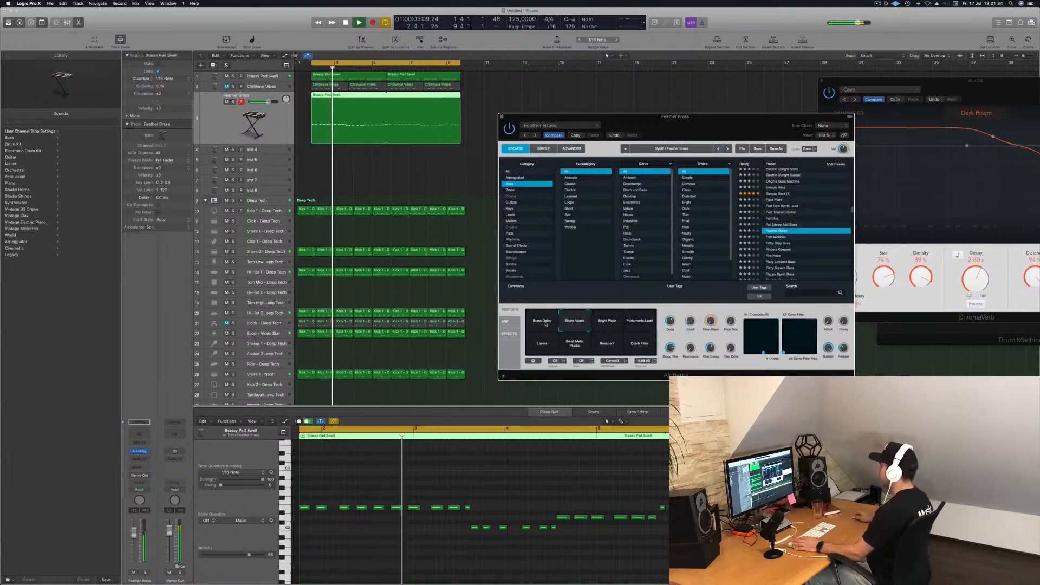
click(544, 322)
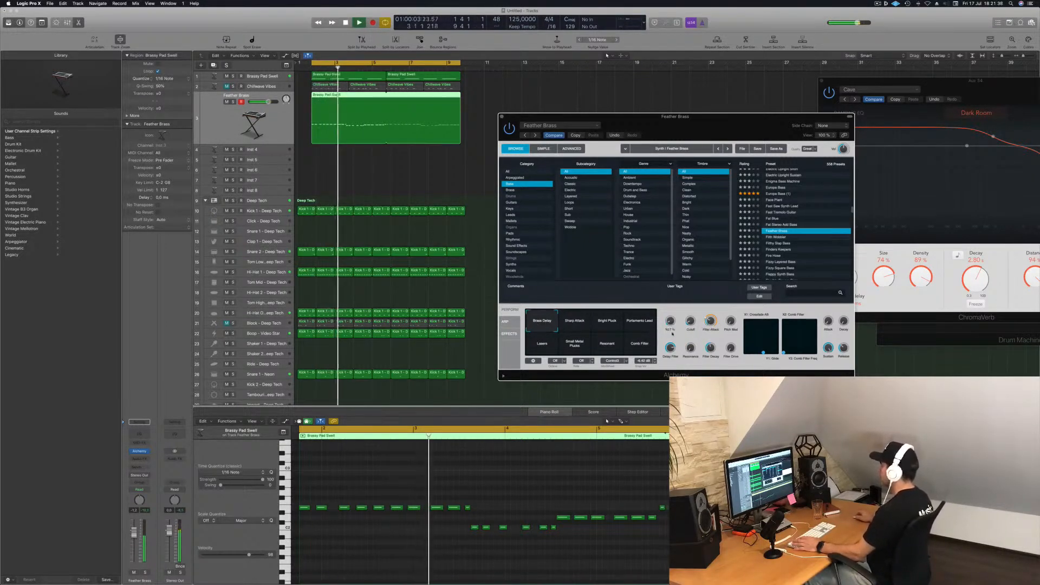
drag(695, 334, 689, 324)
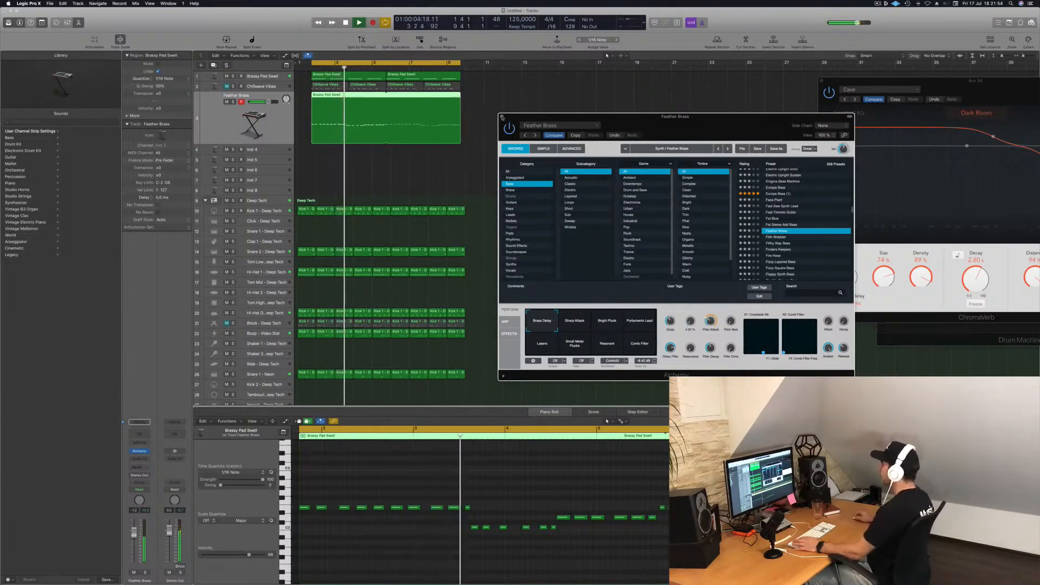
- Close the Feather Brass Alchemy window and show Musical Typing, with playback restarted from the beginning
key(super+w)
key(super+k)
key(Return)
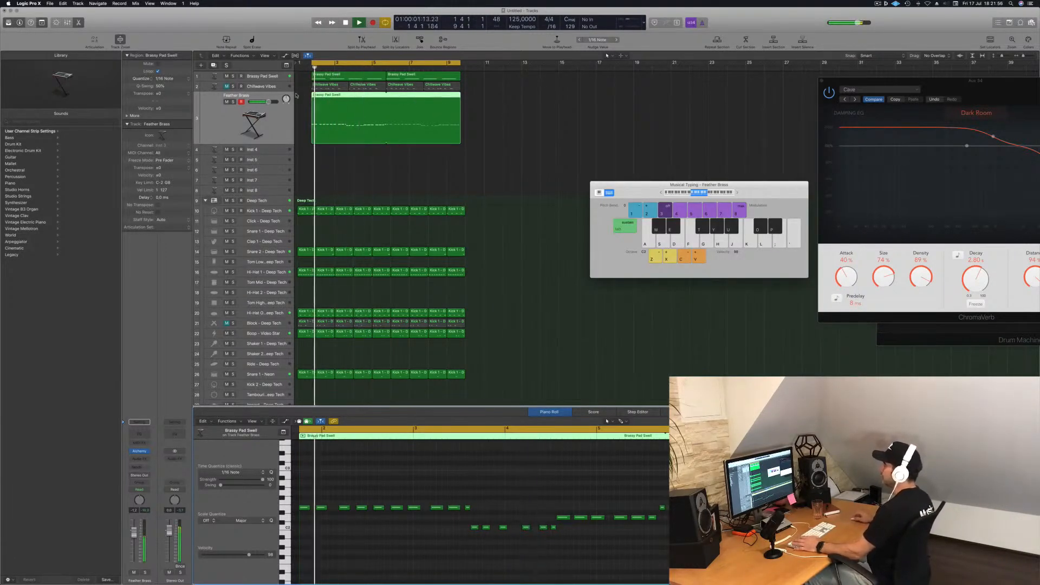
- Unmute the Chillwave Vibes track and play the loop with it
click(272, 87)
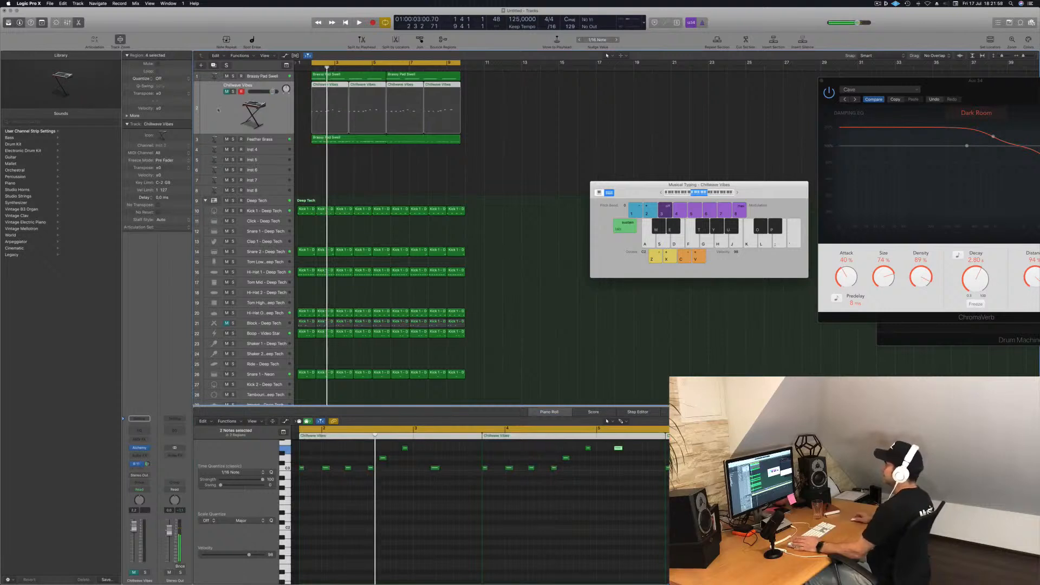
click(226, 92)
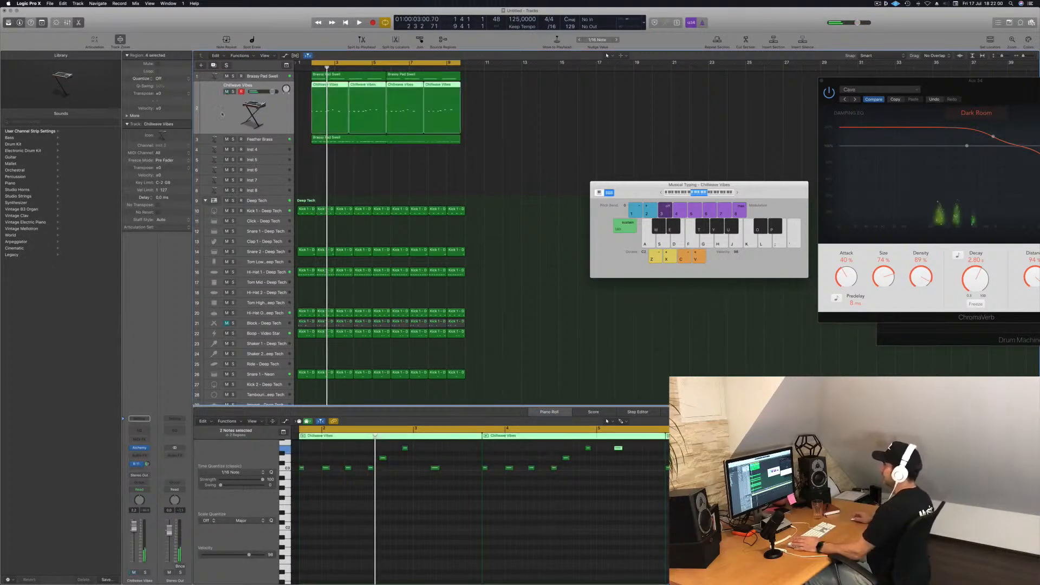
key(space)
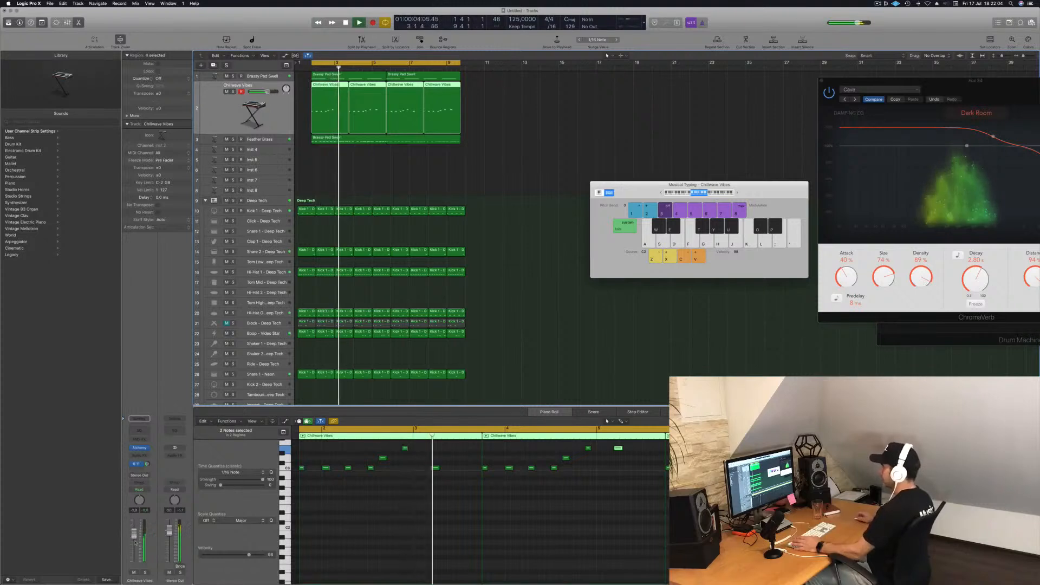
- Insert a Channel EQ on Chillwave Vibes and set its low cut to 320 Hz at 24 dB/Oct
click(141, 432)
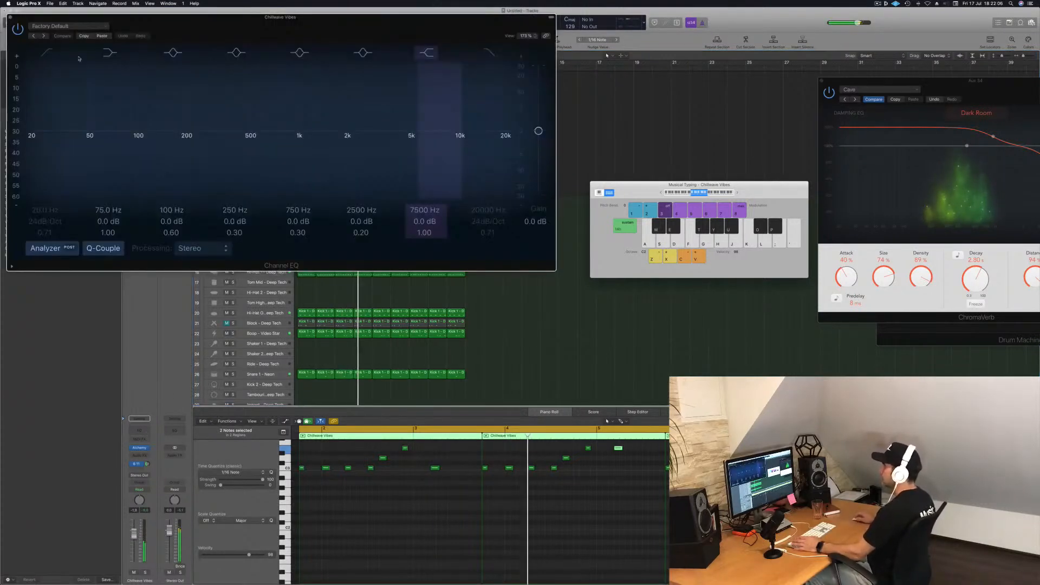
click(49, 55)
drag(29, 139, 265, 128)
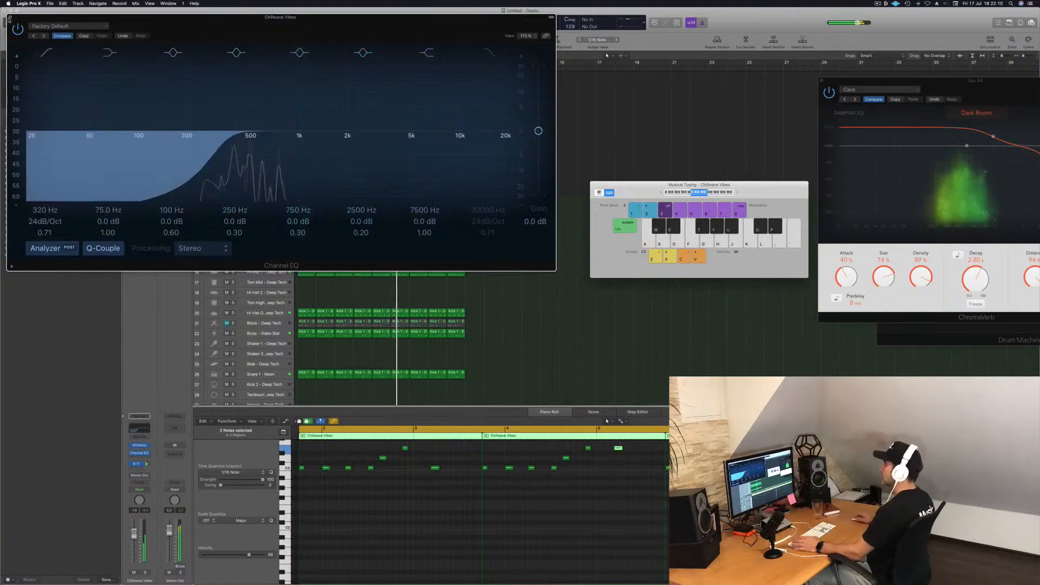
click(10, 18)
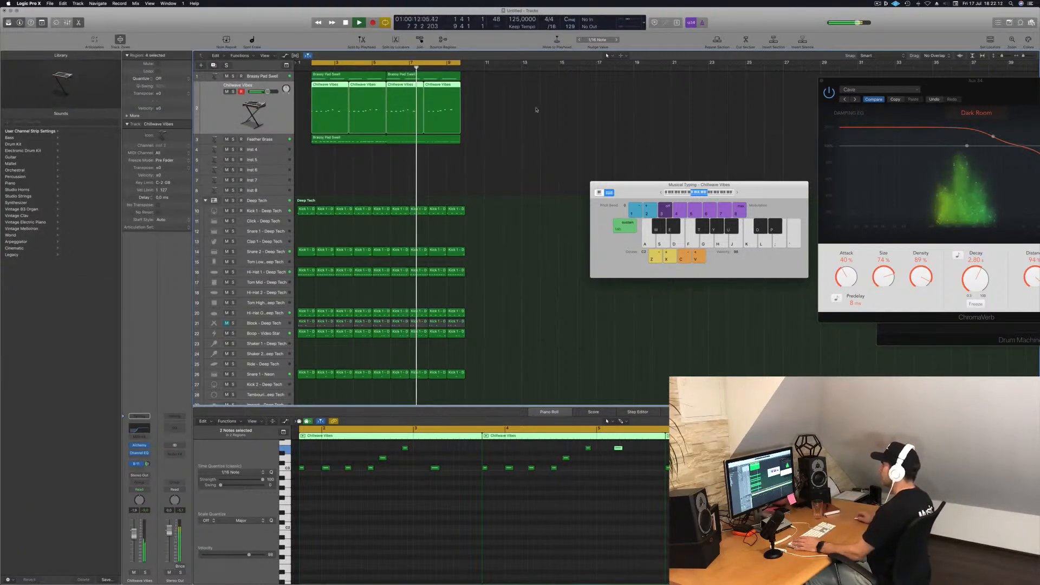
- Swap the pitches of the two high notes in the second Chillwave Vibes region and replace the last two regions with the edited pair
drag(423, 116, 372, 115)
drag(318, 108, 356, 129)
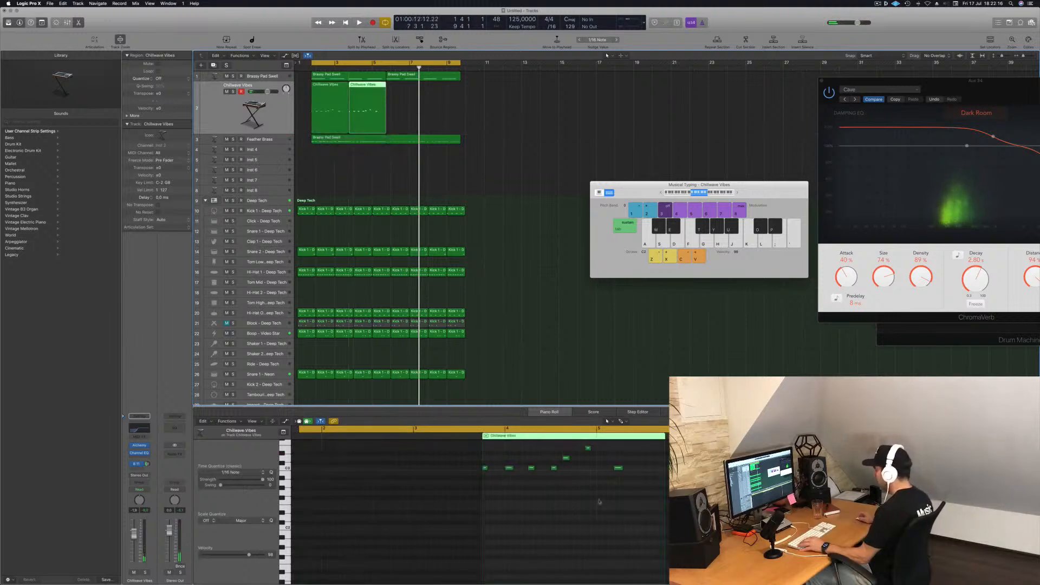
scroll(569, 474, up, 2)
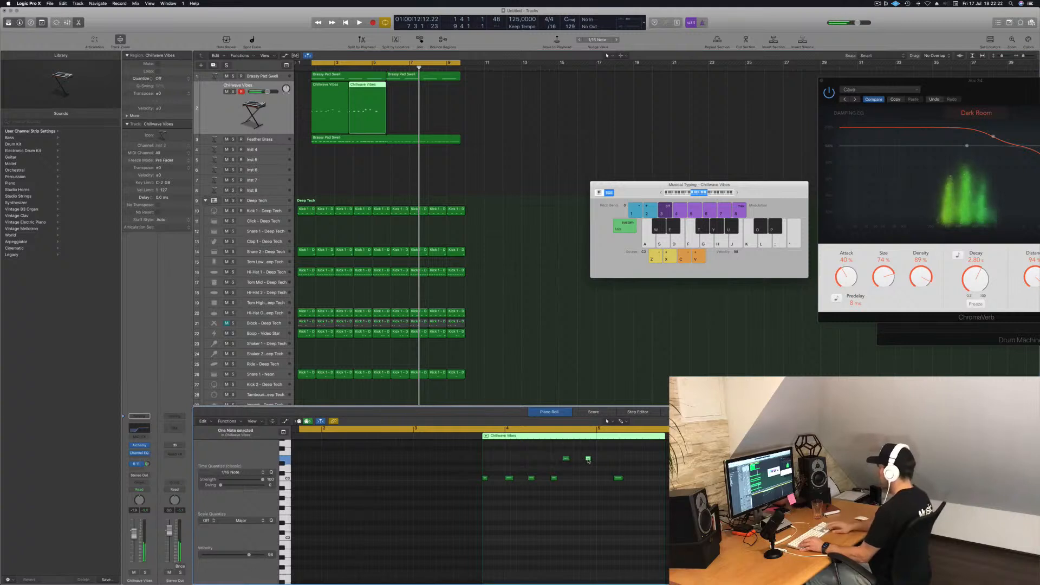
key(space)
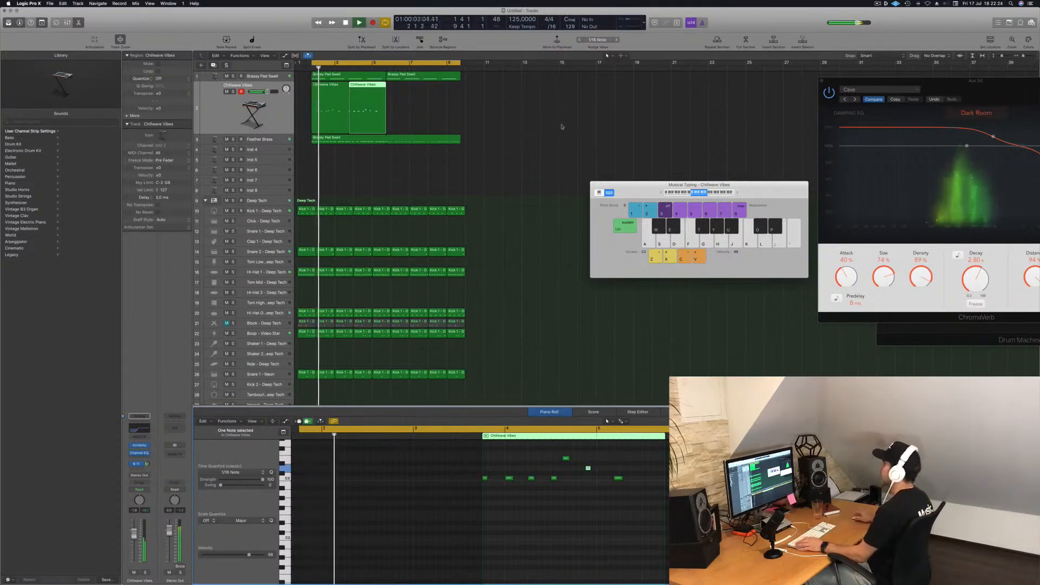
shift+click(318, 107)
drag(318, 107, 415, 94)
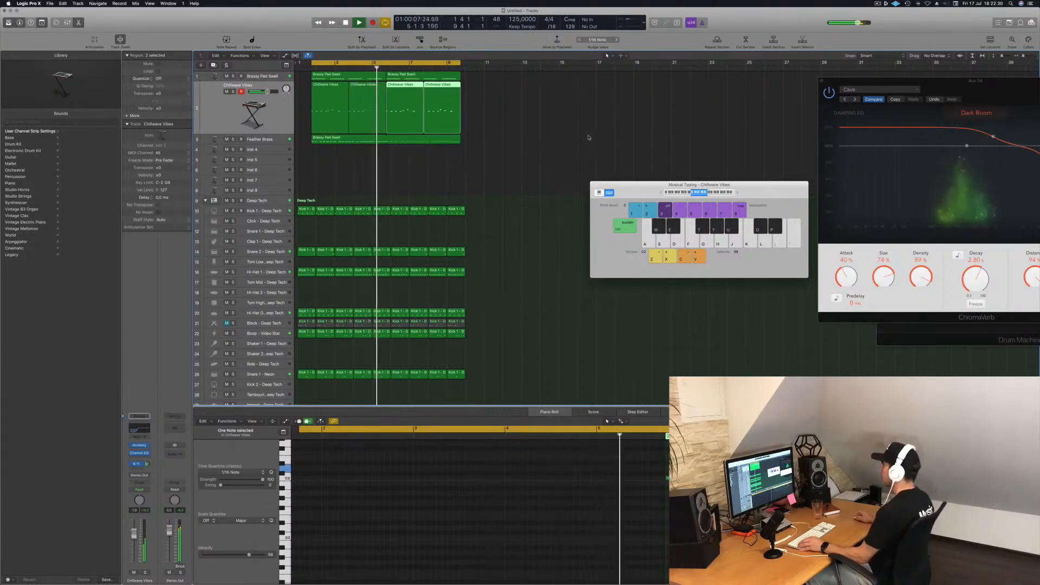
- Delete the last low note of the second Chillwave Vibes region and replace the last two regions with fresh copies of the first two
key(super+Left)
click(357, 86)
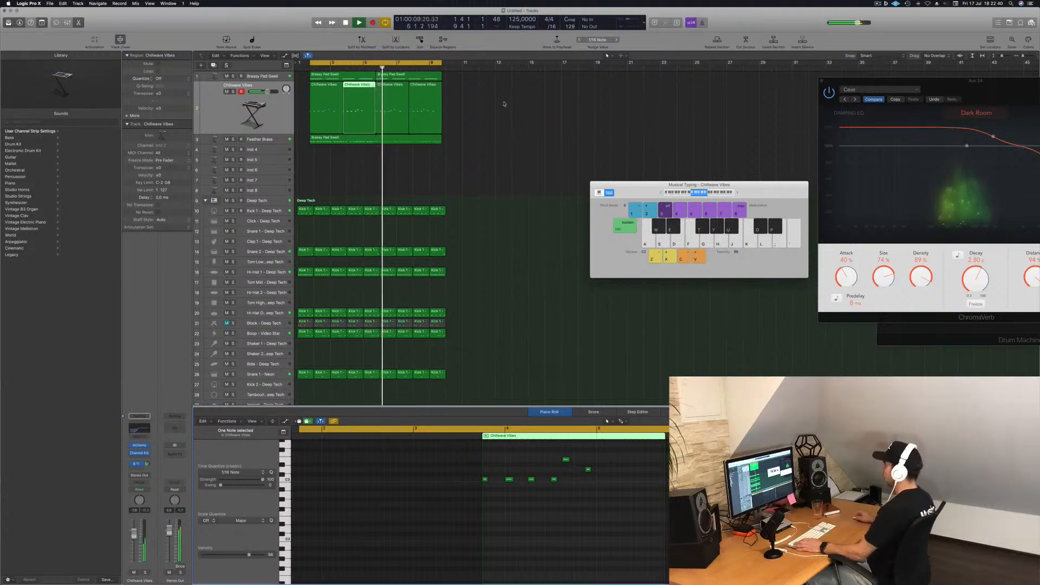
drag(504, 102, 408, 96)
key(Delete)
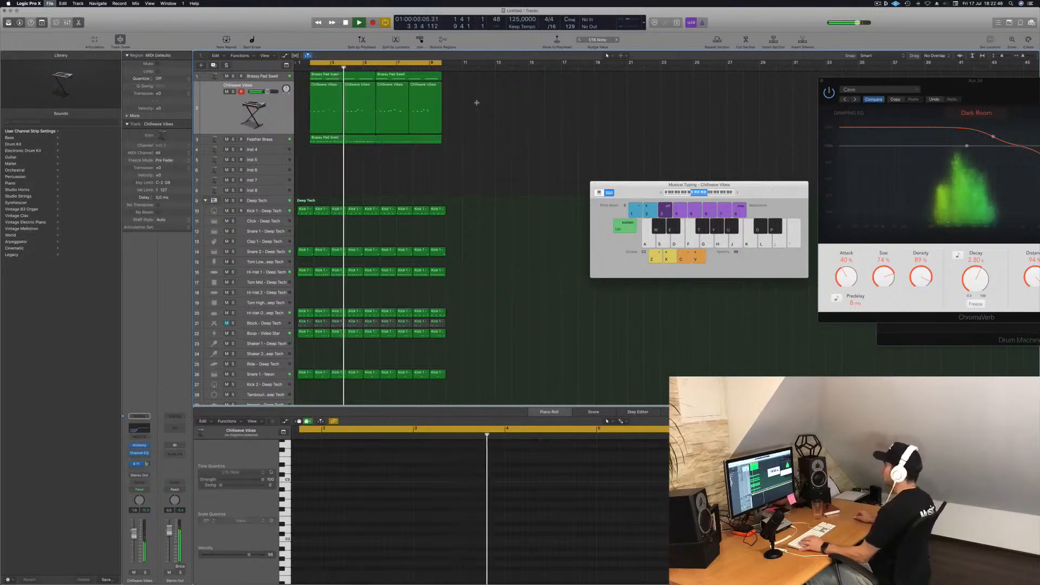
click(467, 100)
- Save the project as EPISODE 117 GUYS in the Logic folder
key(super+s)
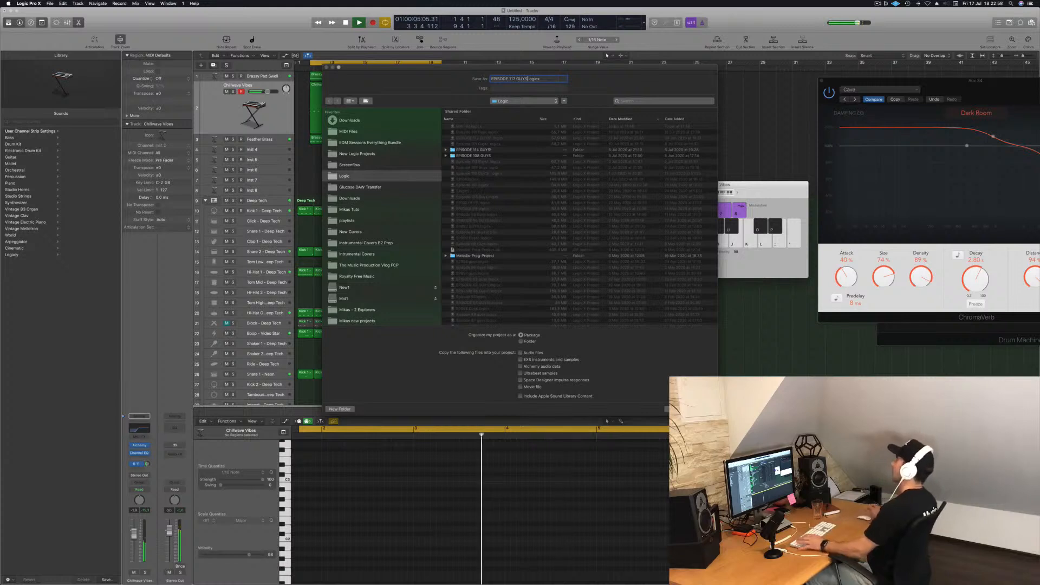
key(Return)
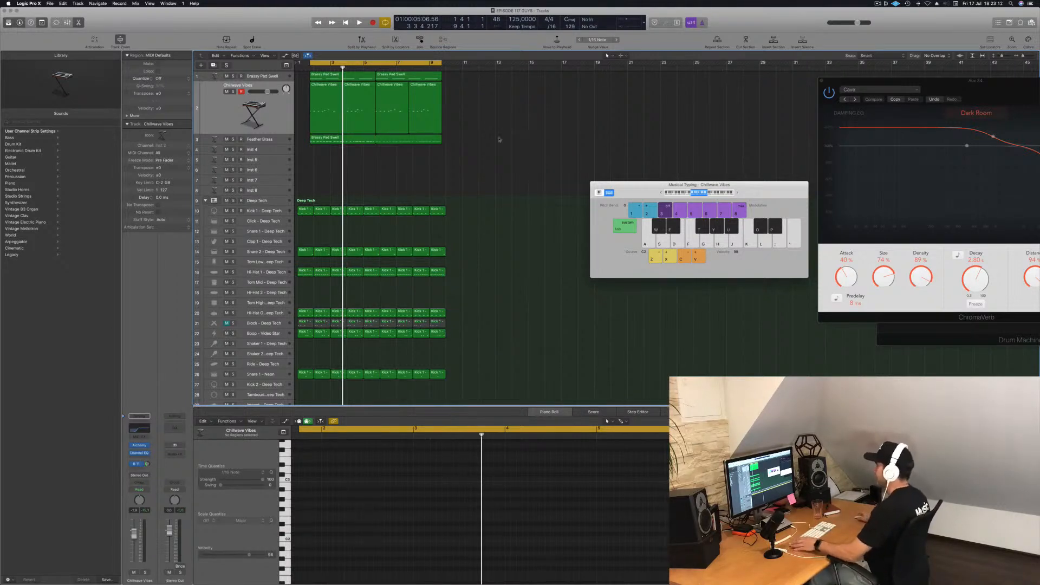
- Play the loop from the start and review the Chillwave Vibes and Feather Brass regions against the drums
key(space)
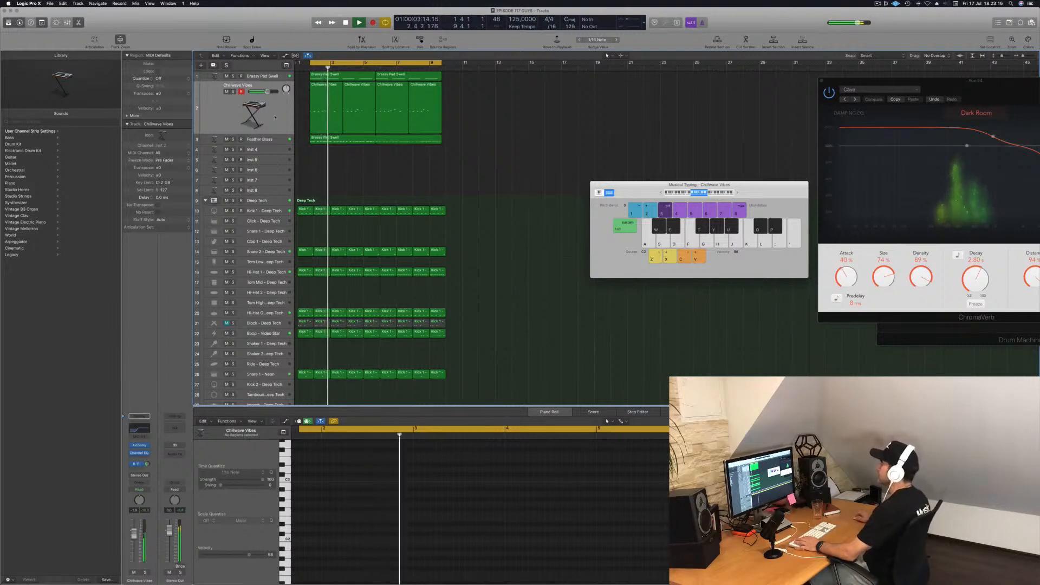
click(329, 106)
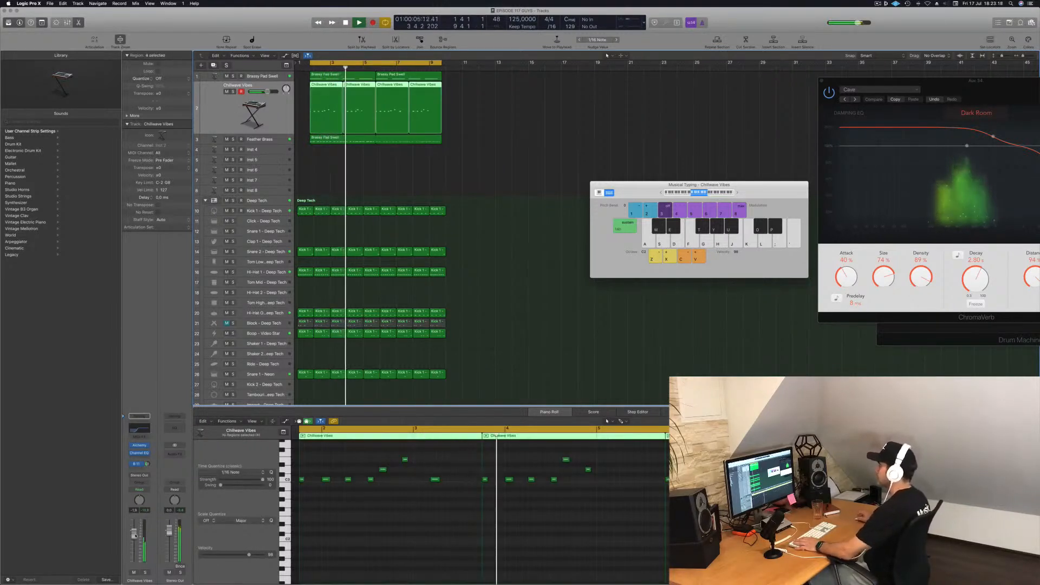
key(space)
key(space)
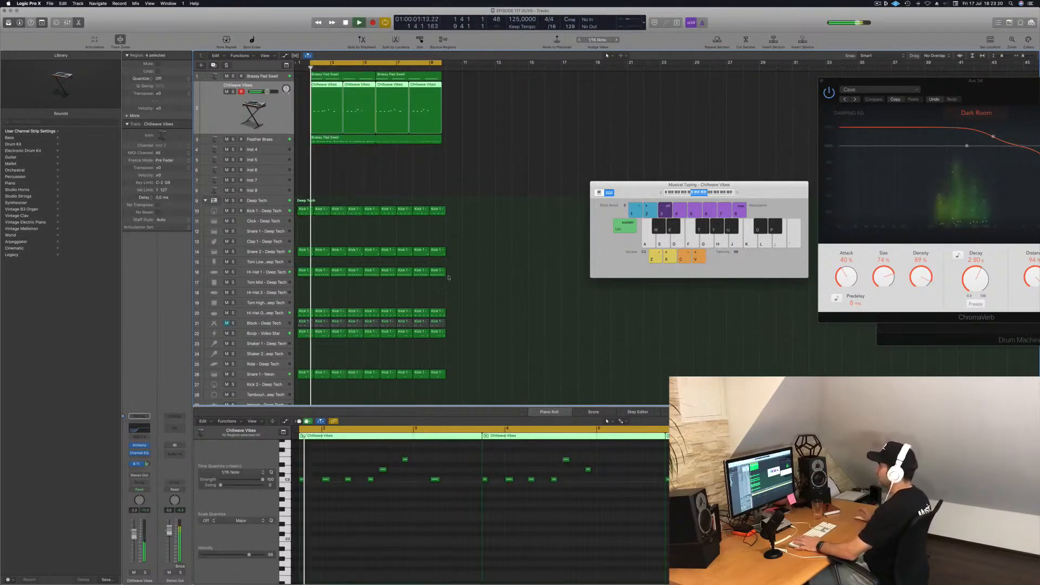
click(515, 170)
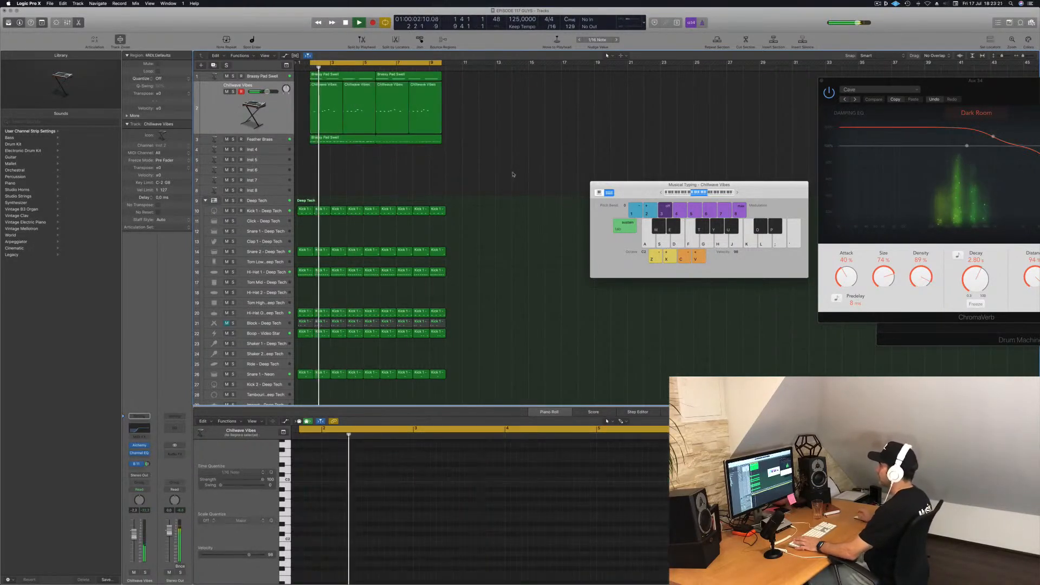
click(266, 137)
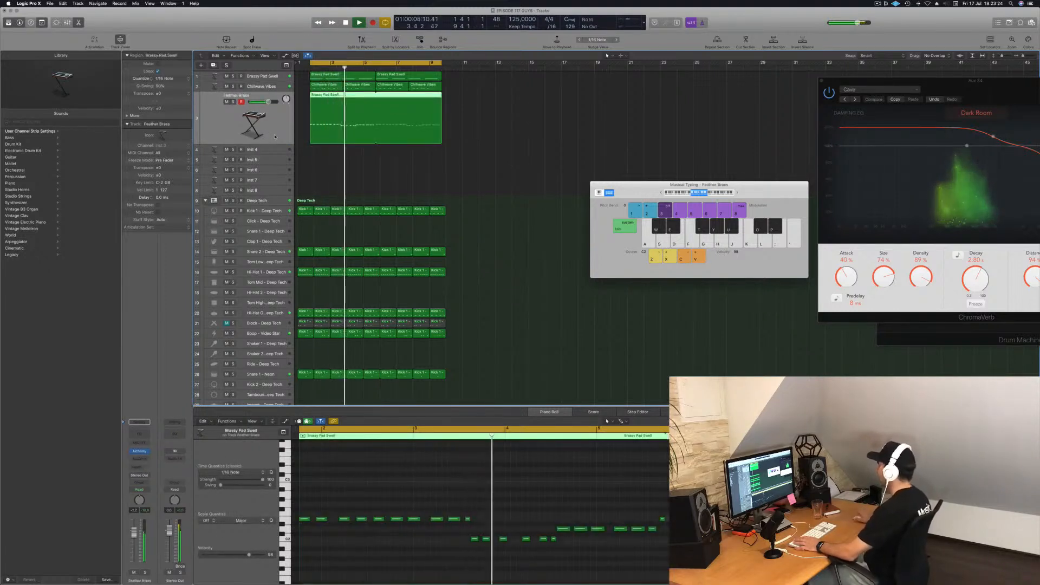
click(496, 161)
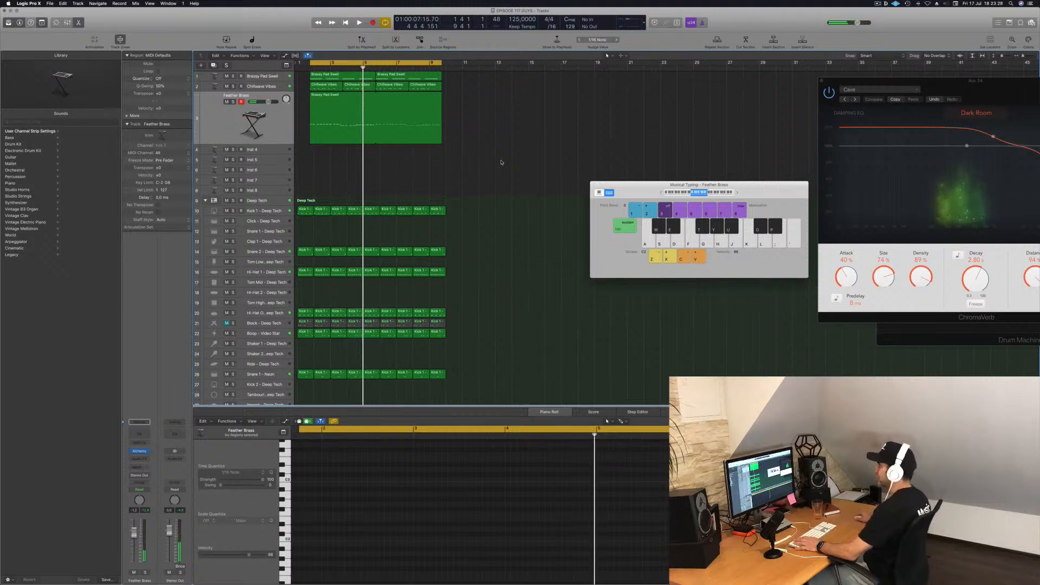
click(376, 117)
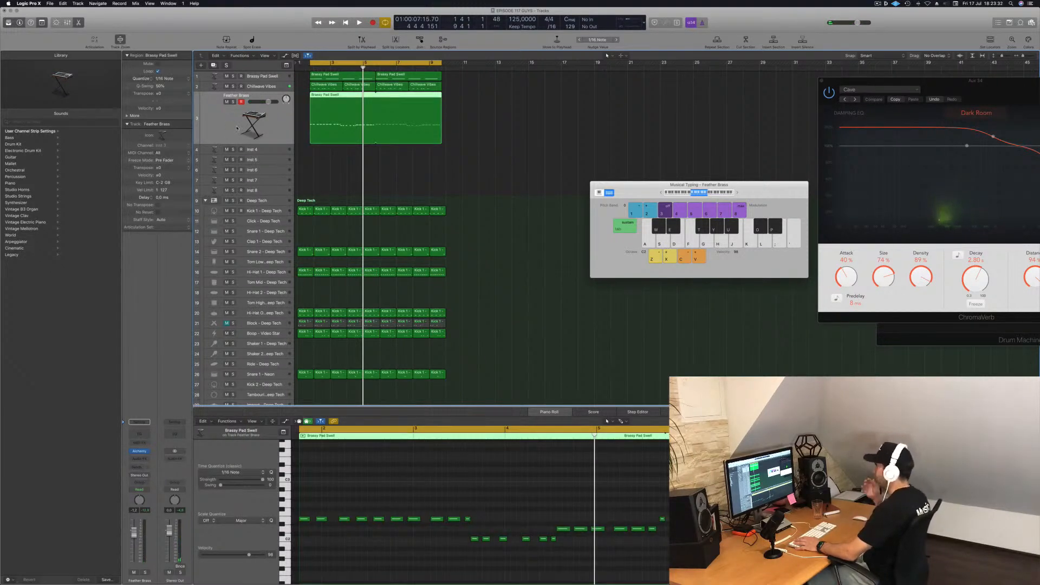
key(space)
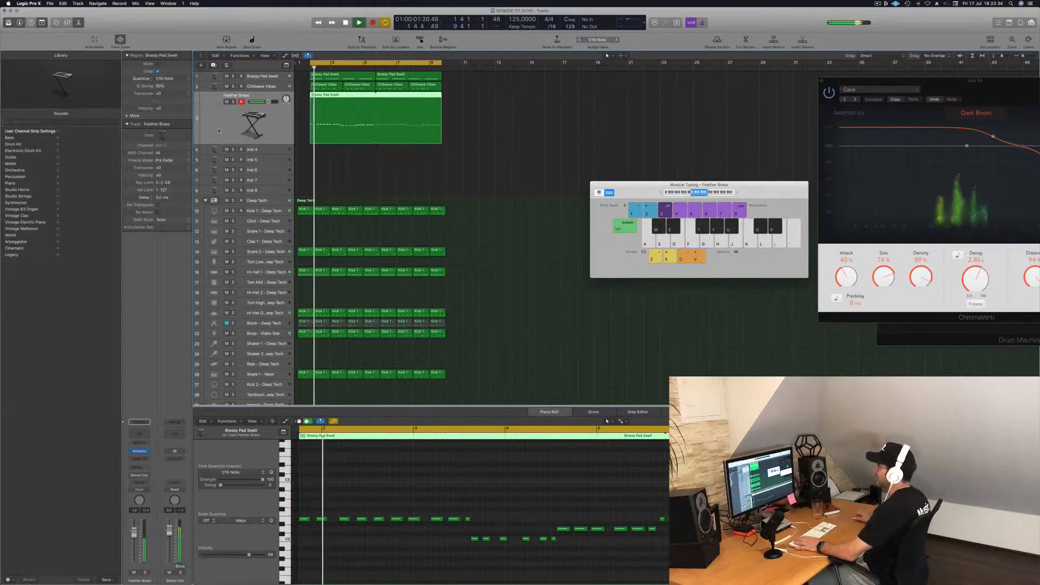
- Open the Alchemy instrument of the Inst 4 track and place its window clear of the track headers and regions
click(262, 151)
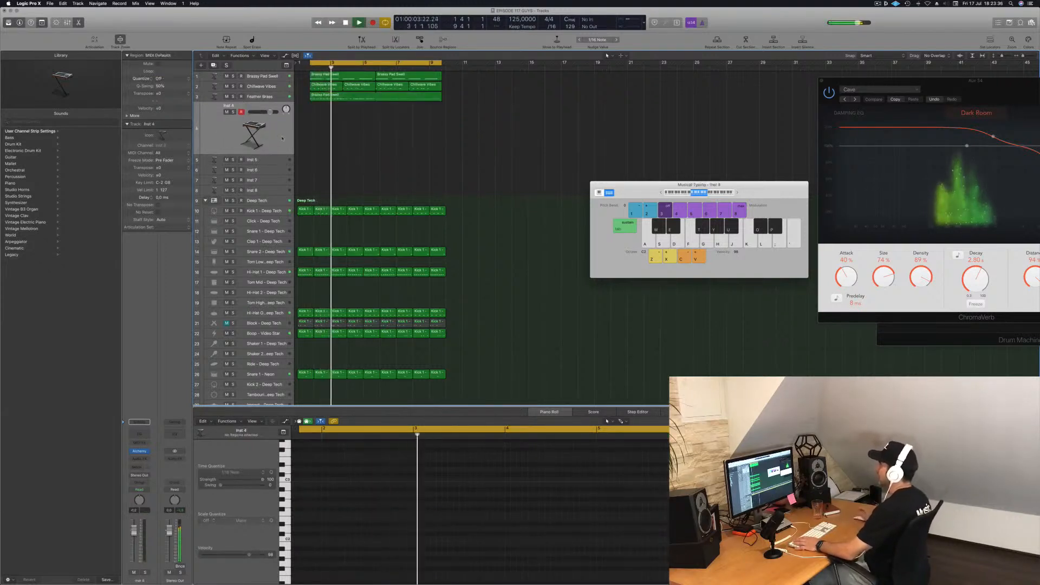
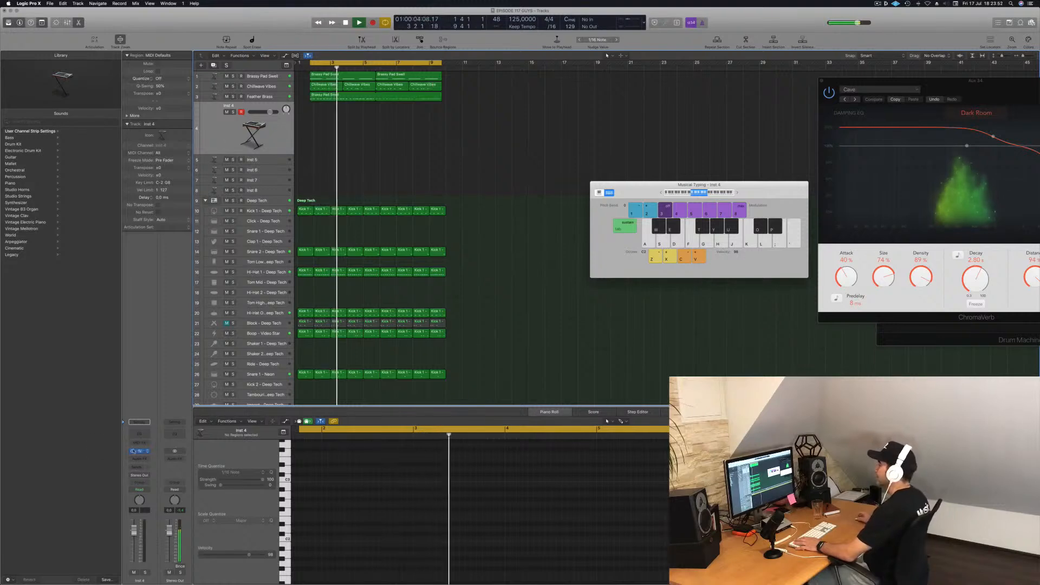
click(140, 450)
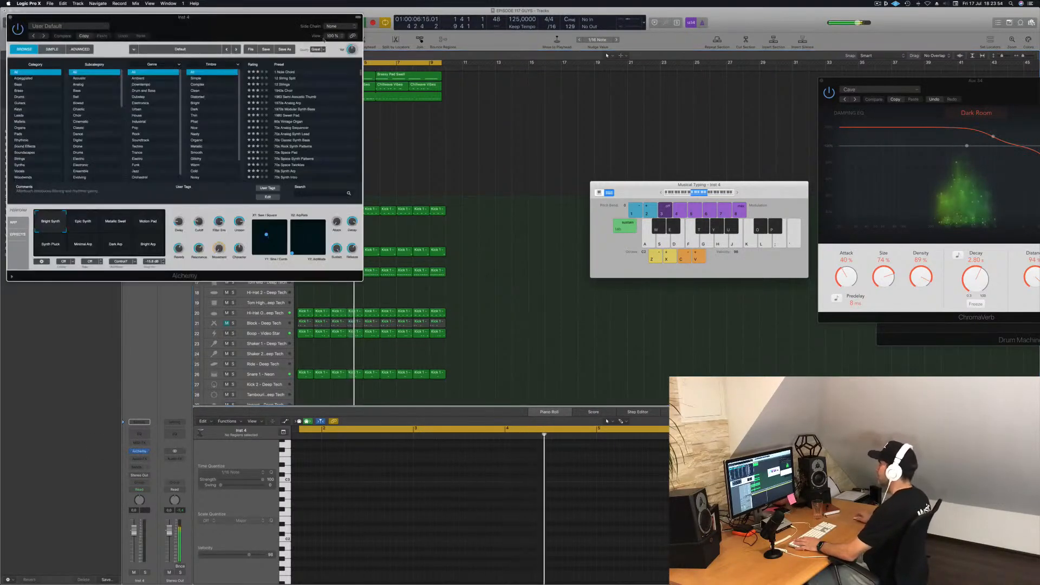
drag(185, 14, 720, 115)
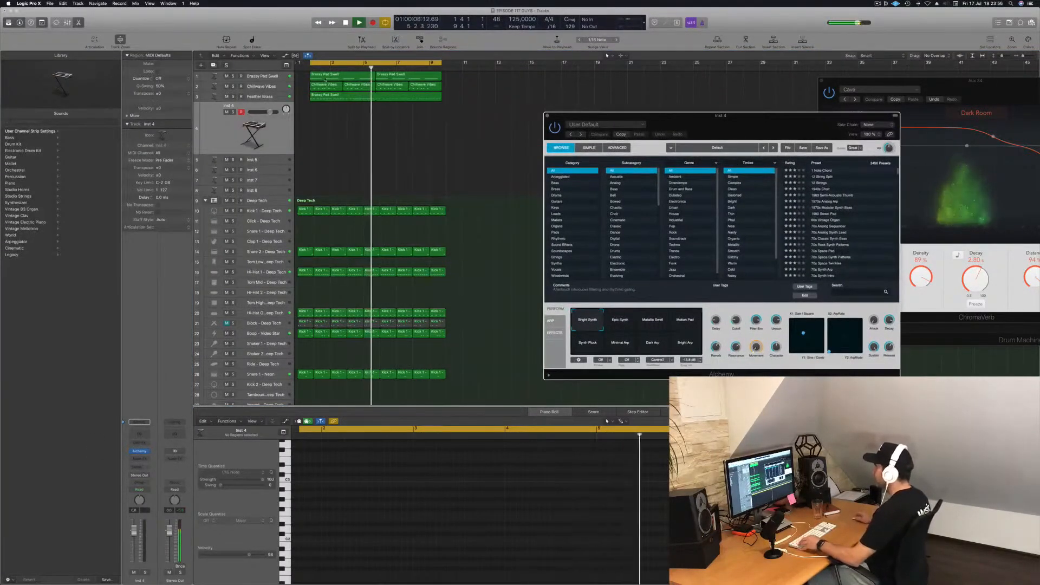
- Copy the first Brassy Pad Swell region to Inst 4 and double its four notes, lengthened to close the gaps, one octave higher
drag(324, 76, 323, 114)
key(space)
drag(340, 461, 644, 552)
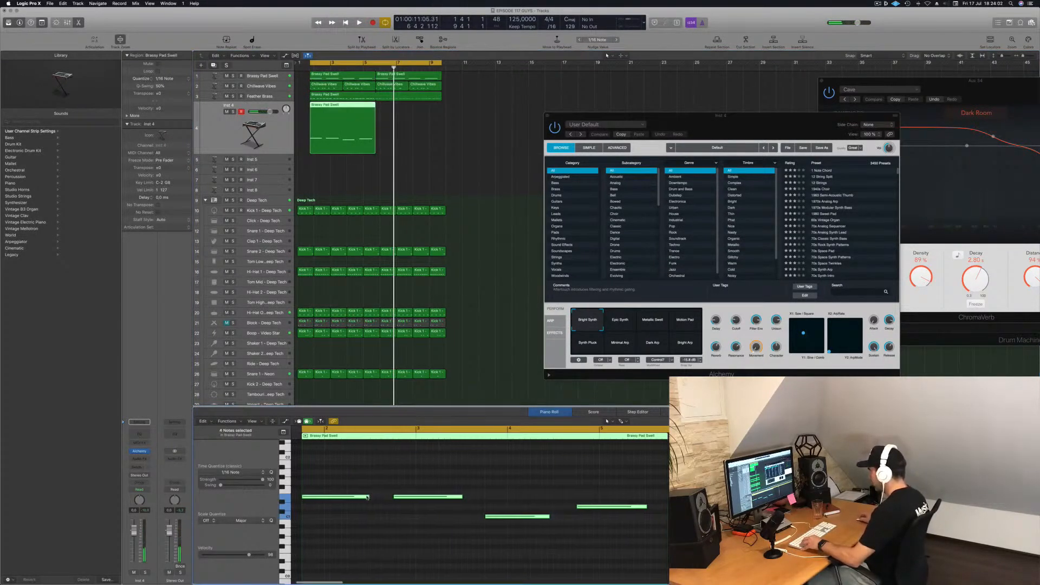
drag(367, 498, 371, 450)
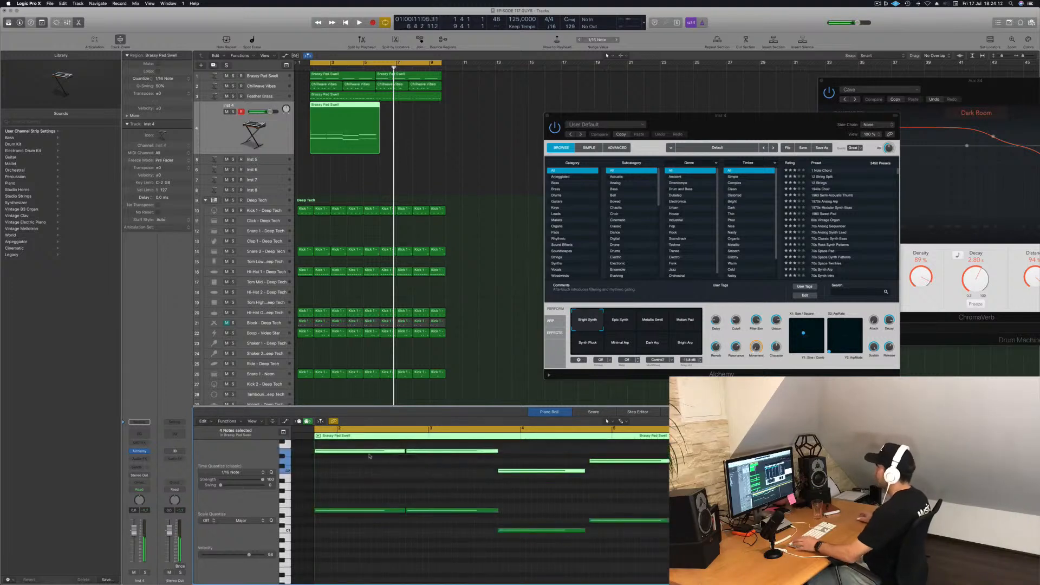
- Copy the Inst 4 region directly behind itself to fill the loop, and replace the track's Alchemy instrument with Retro Synth
drag(337, 106, 403, 107)
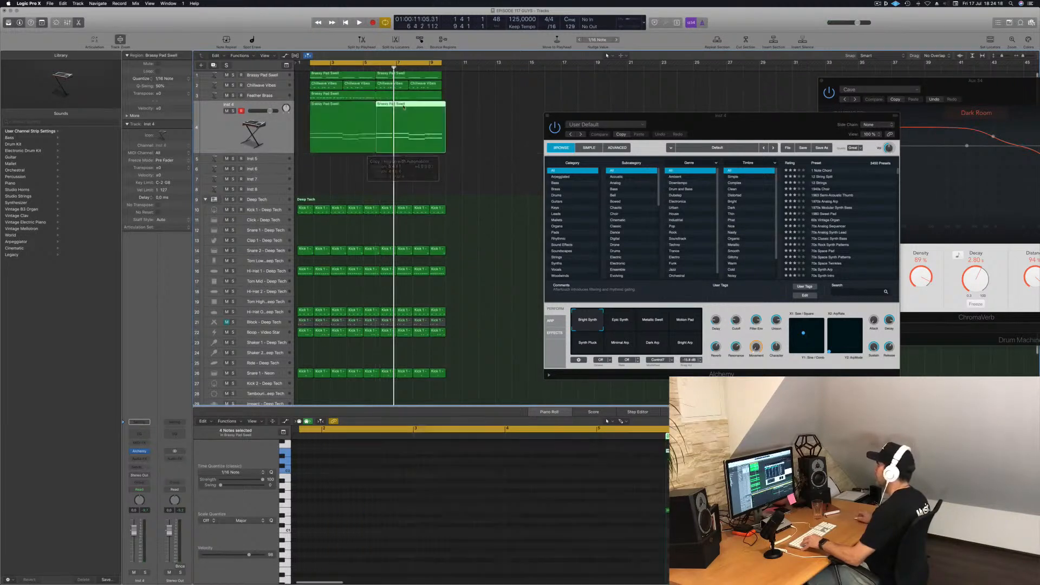
click(257, 137)
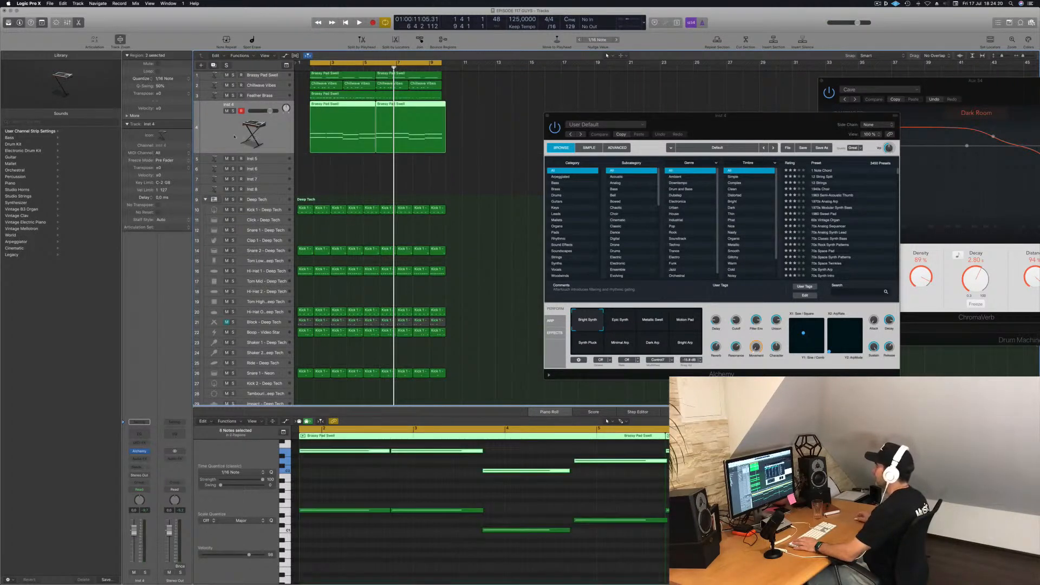
click(146, 453)
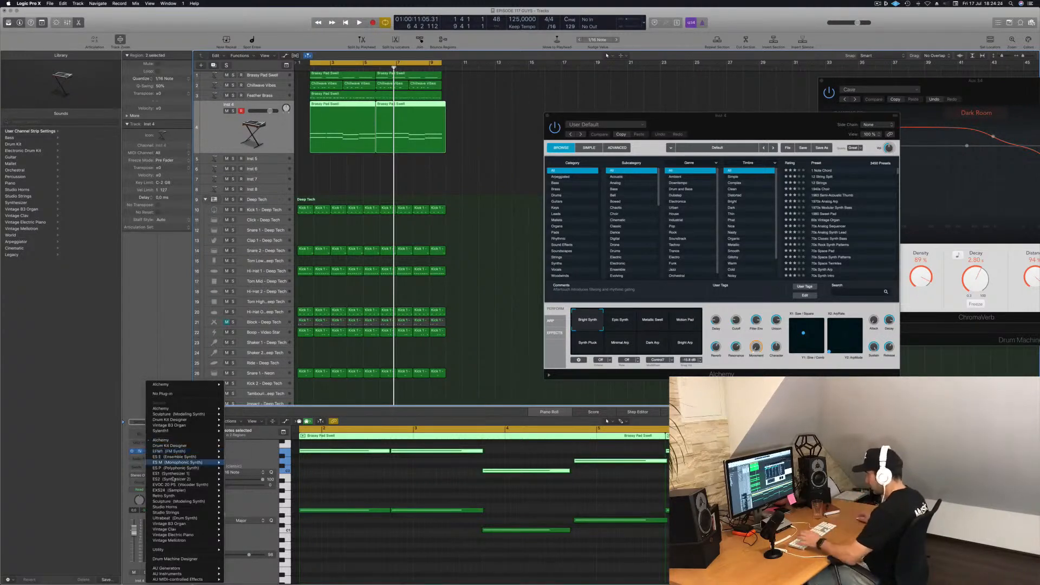
click(236, 496)
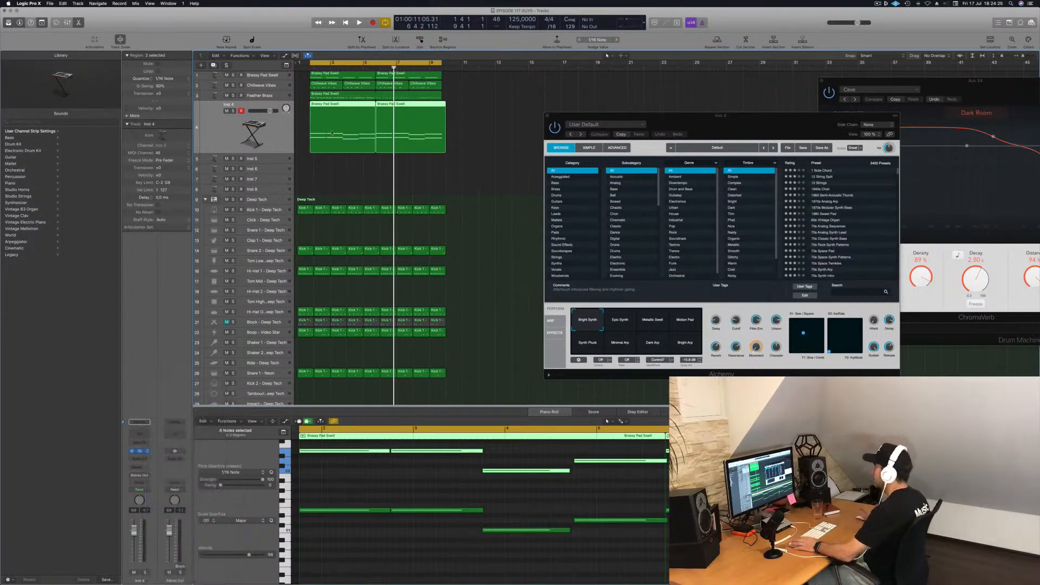
drag(760, 123, 696, 137)
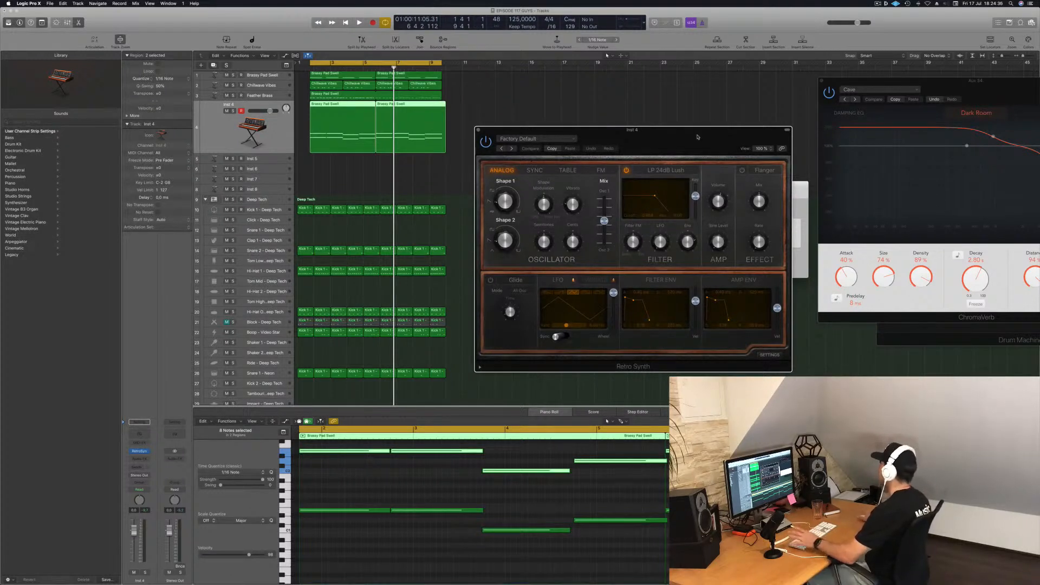
drag(687, 139, 674, 137)
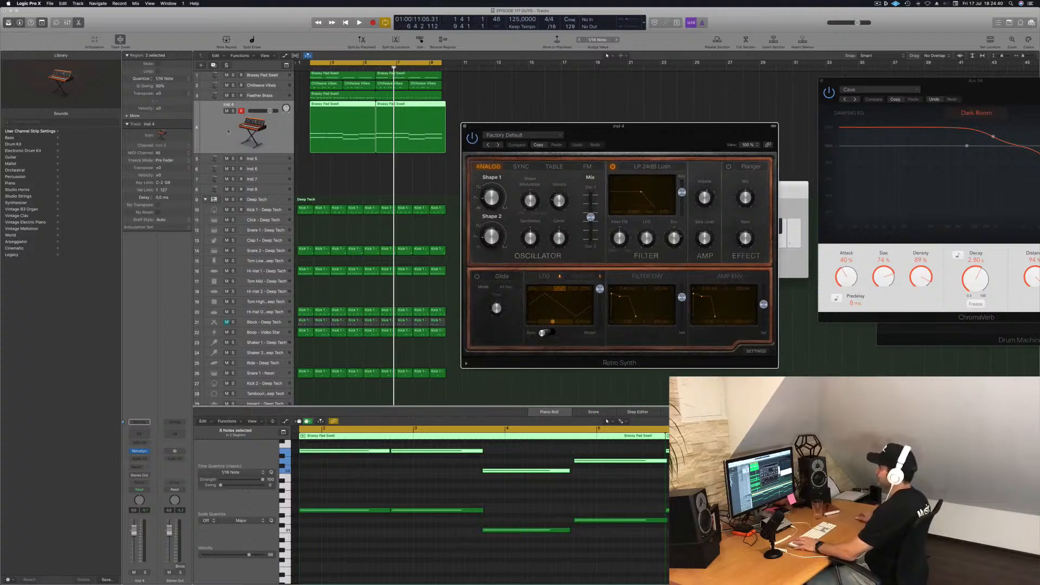
- Insert an Arpeggiator MIDI effect on the Inst 4 track and place its window clear of the track headers and regions
click(162, 536)
click(145, 443)
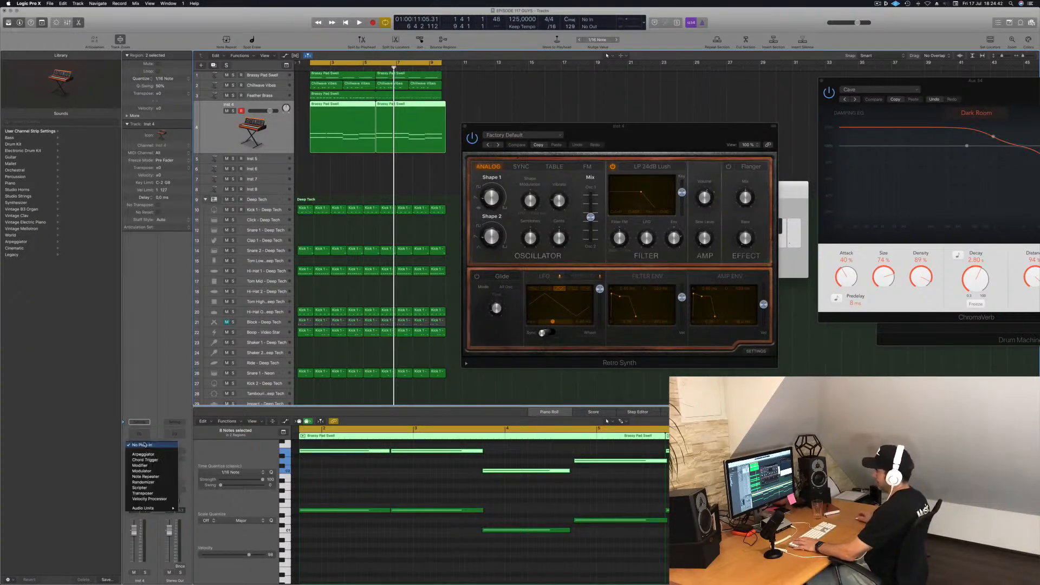
click(154, 454)
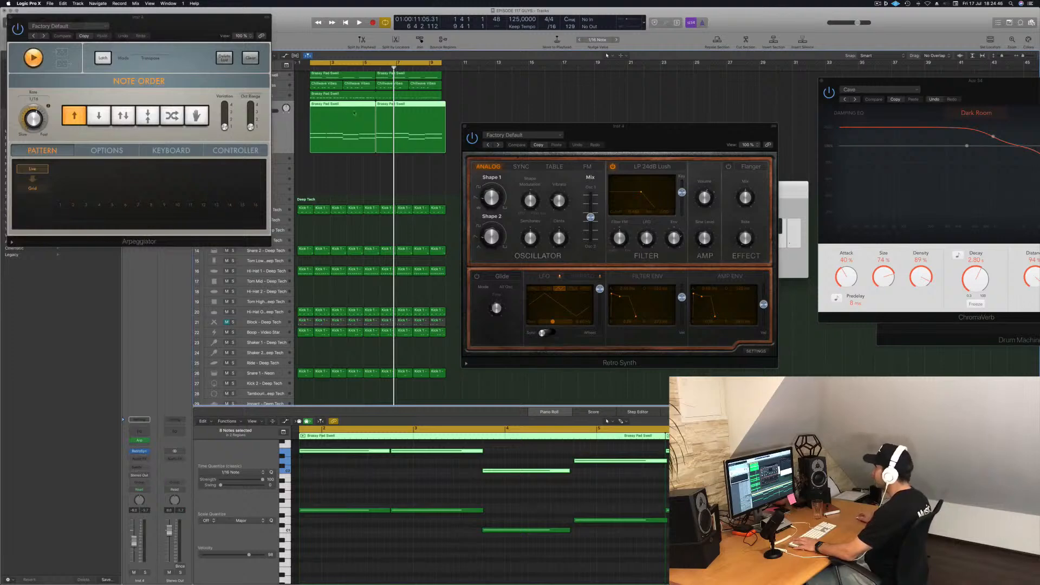
drag(205, 21, 893, 83)
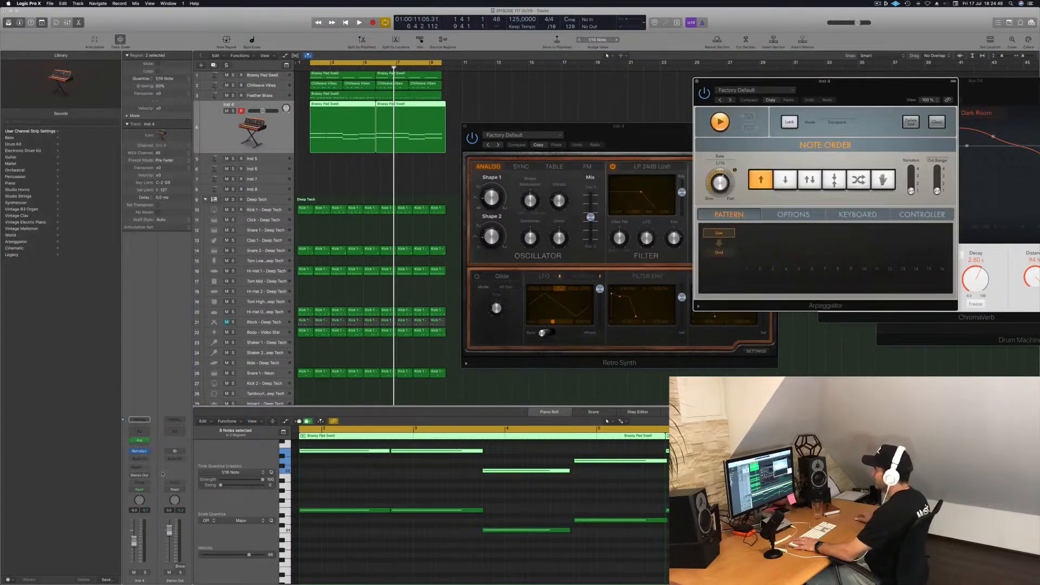
- Add a Channel EQ to Inst 4, pull its high cut down to 870 Hz, and start playback
click(143, 432)
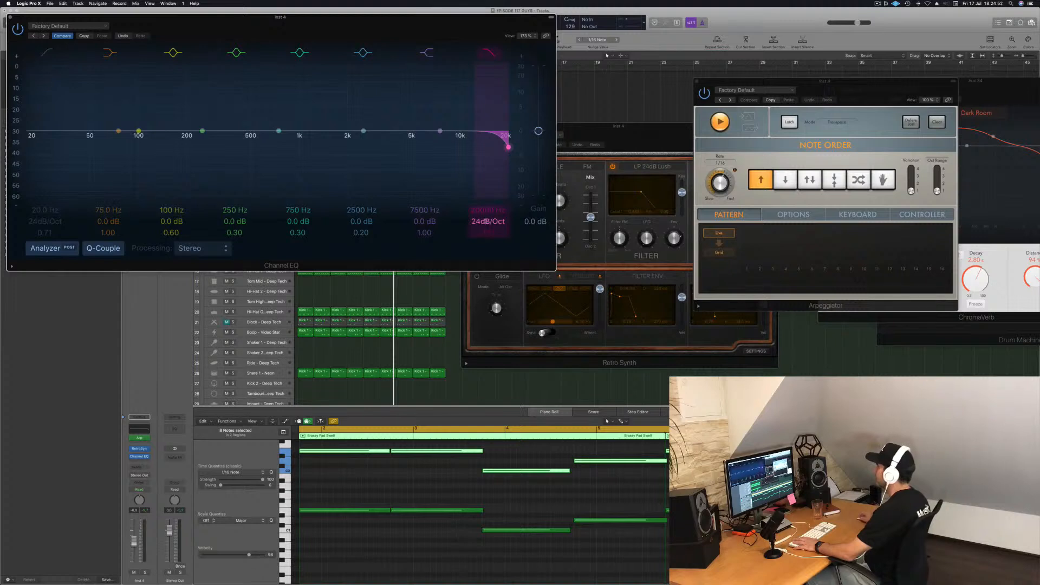
drag(508, 146, 218, 140)
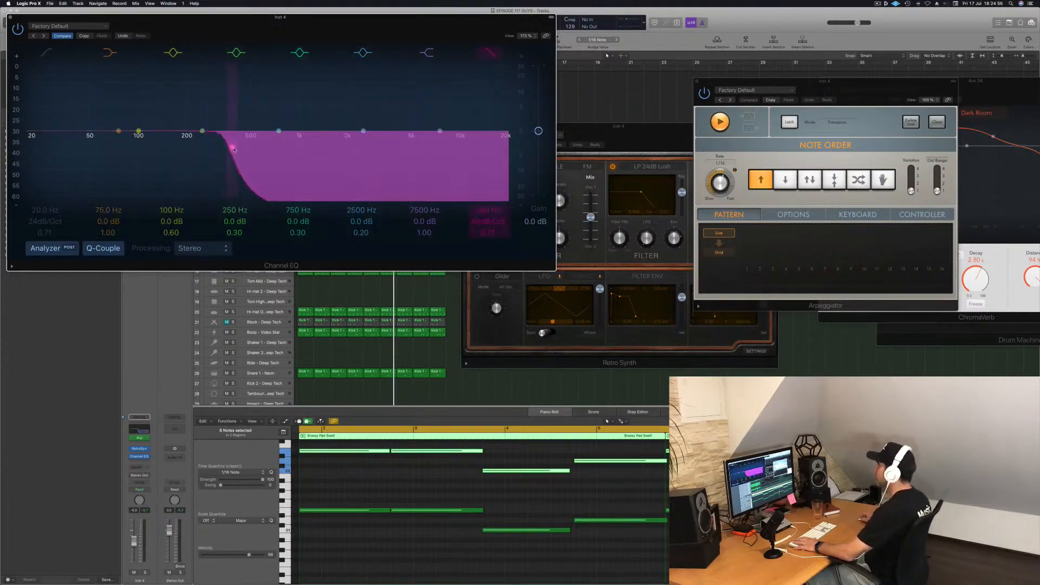
drag(286, 151, 295, 149)
drag(319, 19, 612, 66)
key(space)
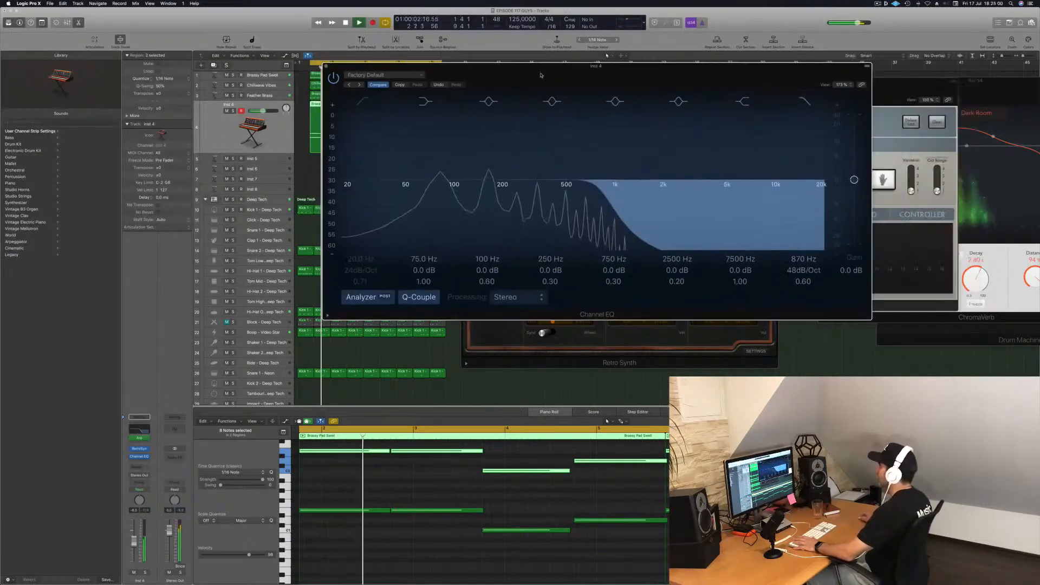
- Lower the high cut of the Inst 4 Channel EQ to 660 Hz and enable its low cut at 91 Hz
drag(605, 196, 585, 196)
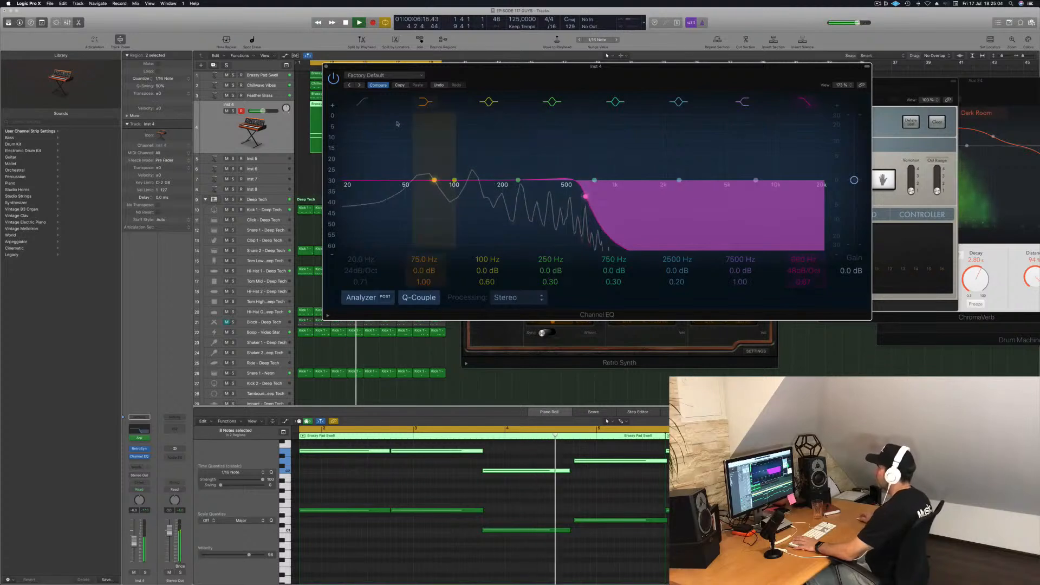
click(360, 102)
drag(361, 196, 467, 189)
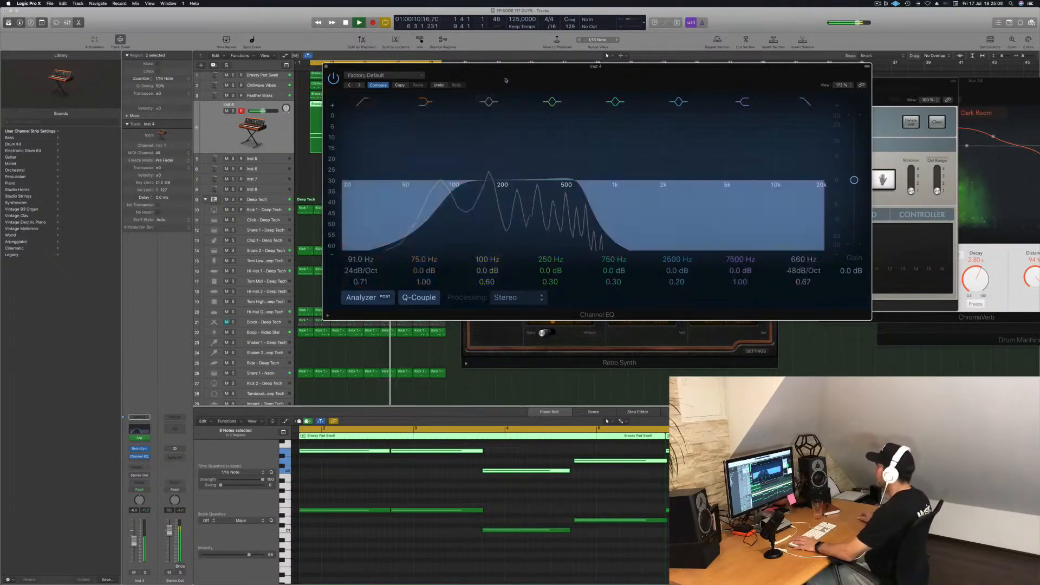
- Replay the loop from the start and briefly solo the Feather Brass track to compare it with Inst 4
drag(506, 77, 757, 122)
key(Return)
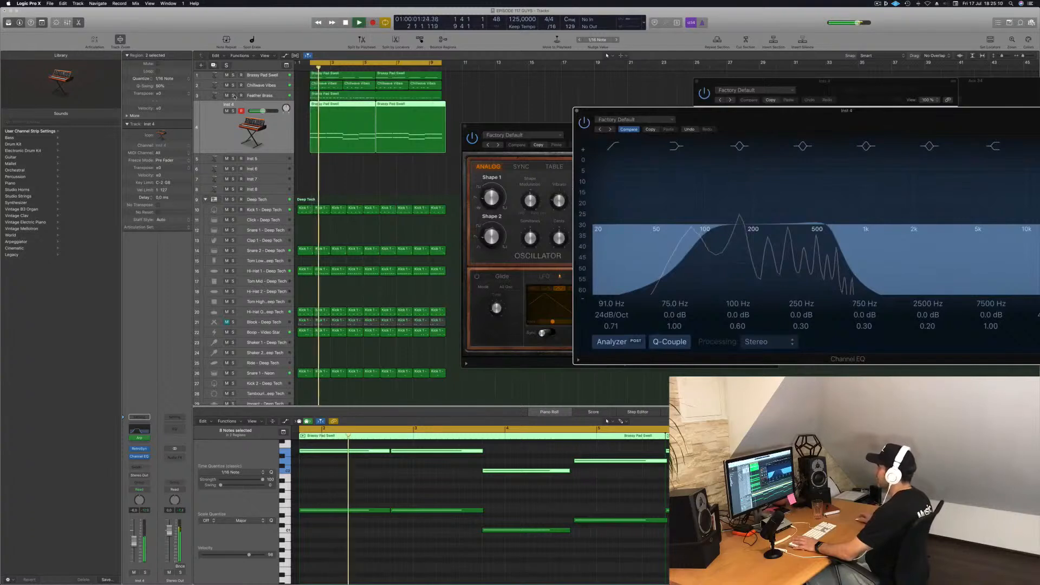
click(233, 96)
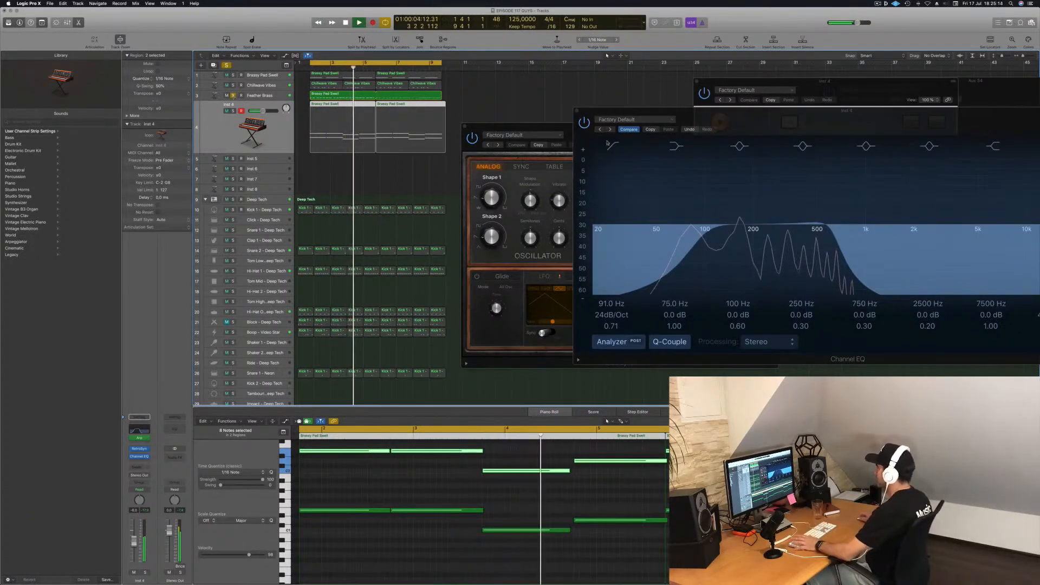
key(s)
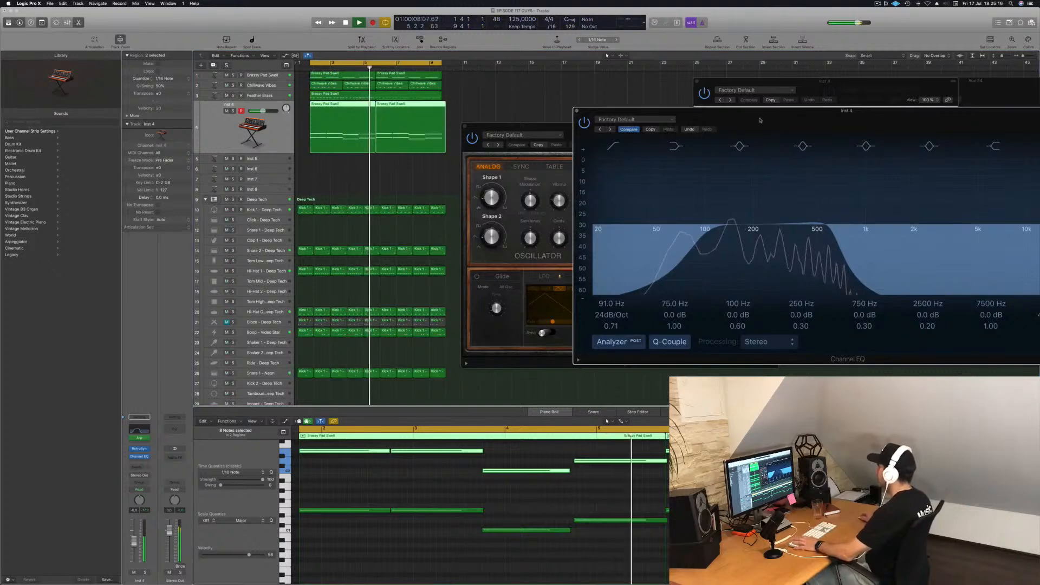
- Arrange the Channel EQ and Retro Synth windows so both are reachable, and raise the EQ's high cut to just above 10 kHz
drag(674, 111, 396, 168)
drag(482, 176, 453, 252)
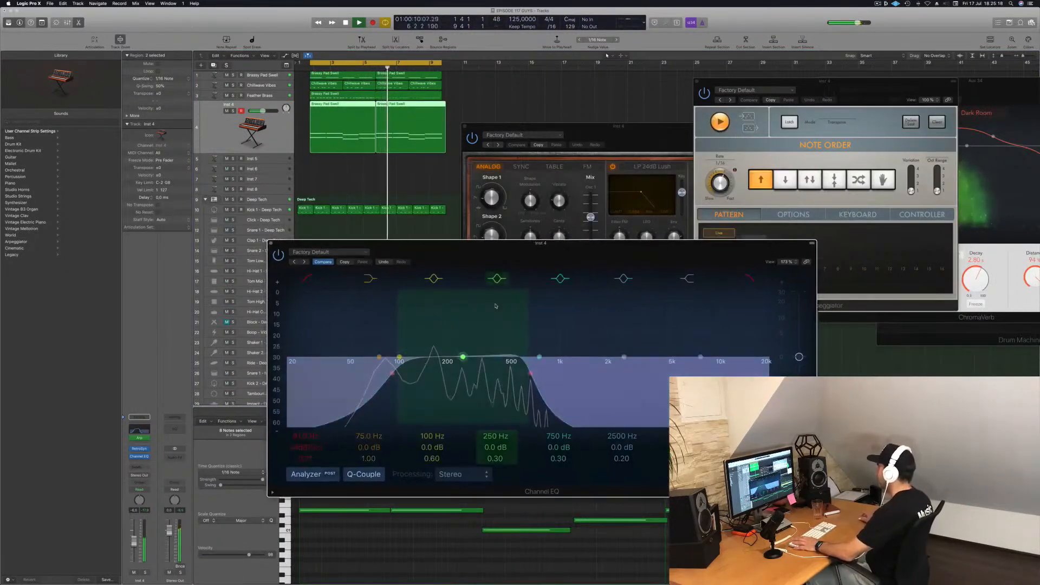
drag(635, 139, 650, 120)
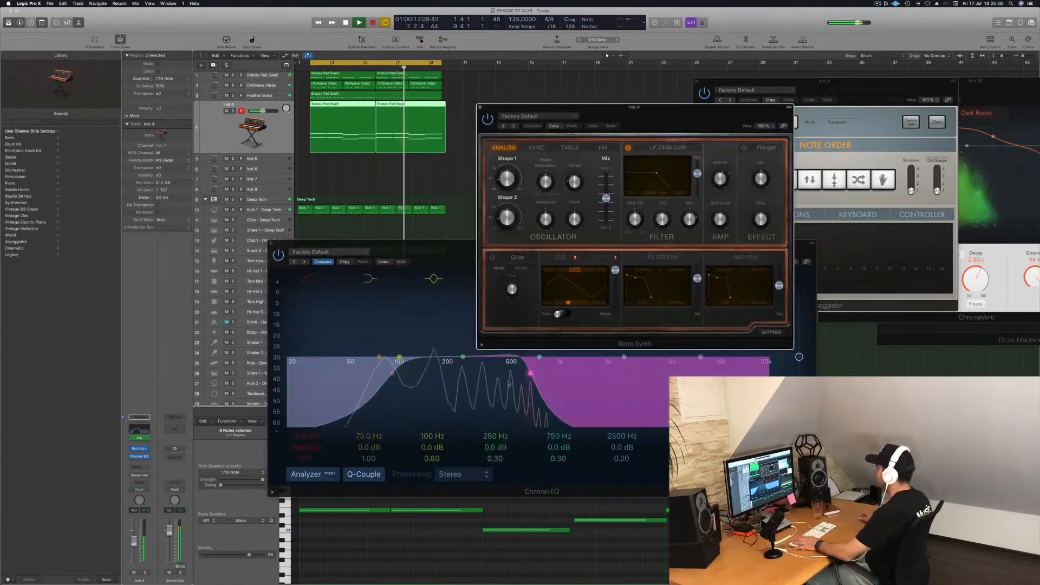
drag(530, 374, 721, 373)
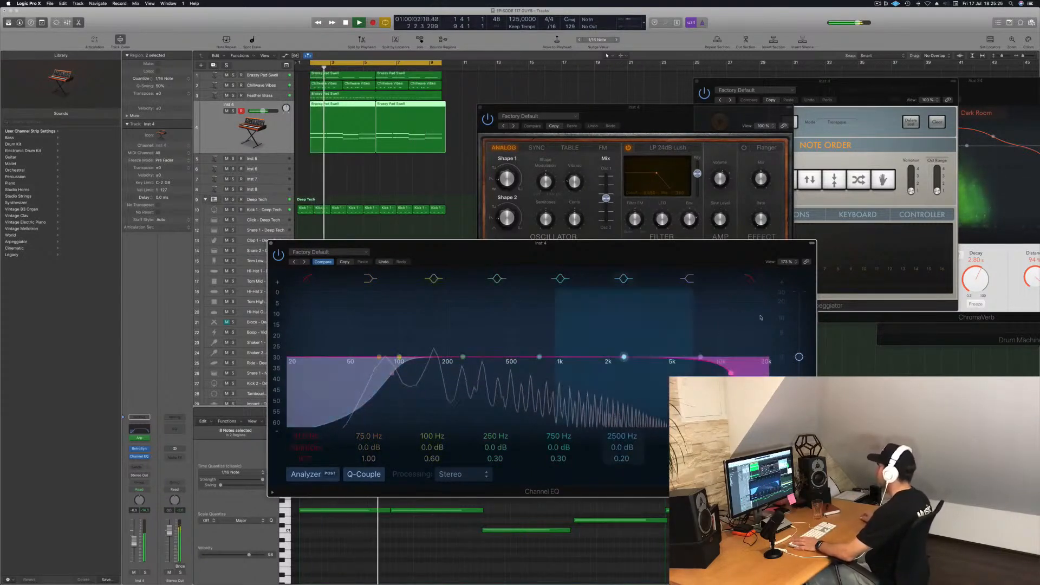
- Lower the high cut of Inst 4's Channel EQ to 650 Hz and move its window out of the way
drag(710, 372, 512, 371)
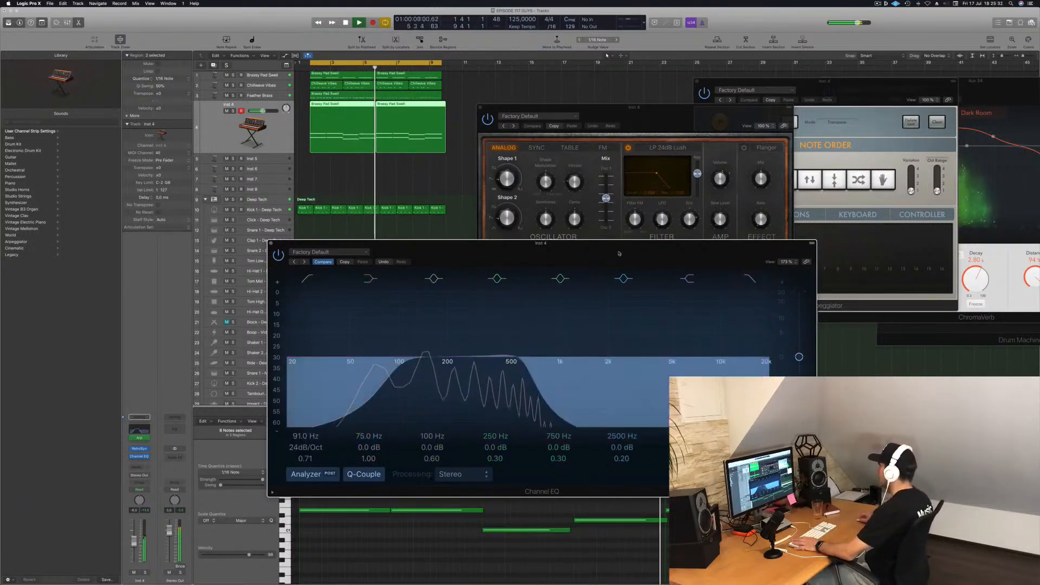
drag(509, 243, 823, 243)
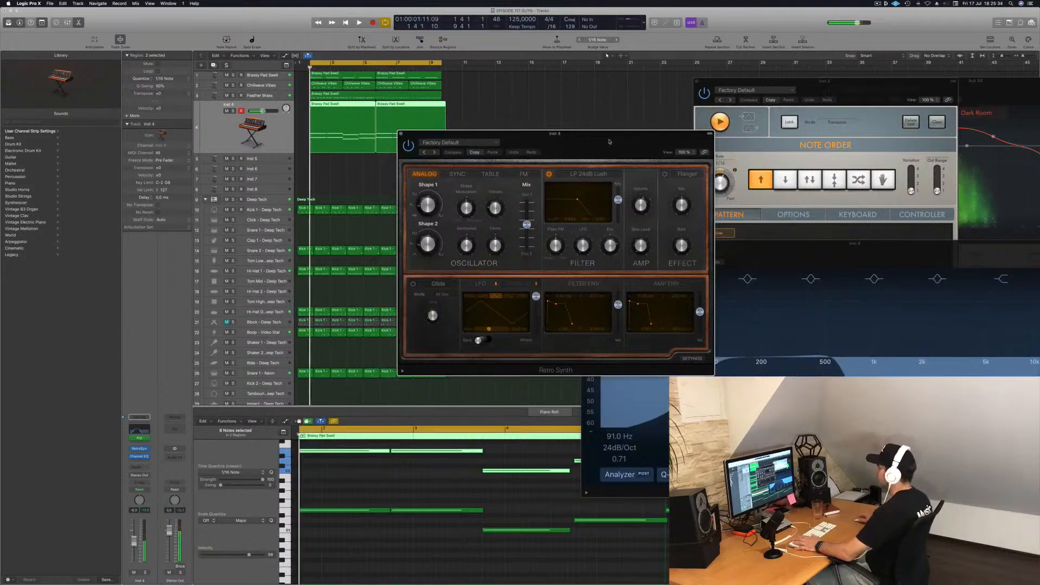
- Audition a higher filter cutoff in Inst 4's Retro Synth during playback
drag(609, 141, 688, 144)
drag(508, 210, 514, 170)
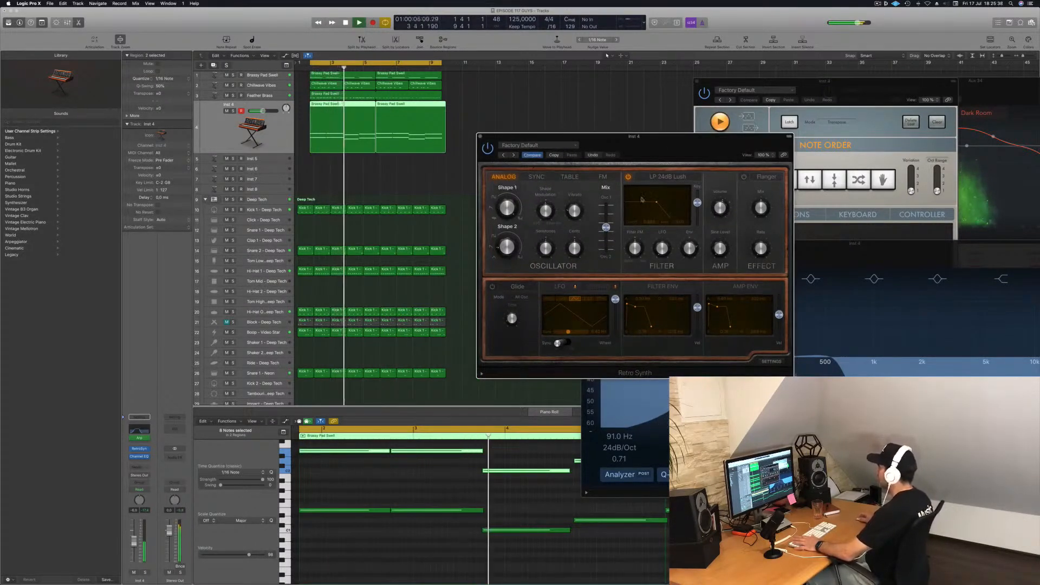
drag(656, 201, 676, 200)
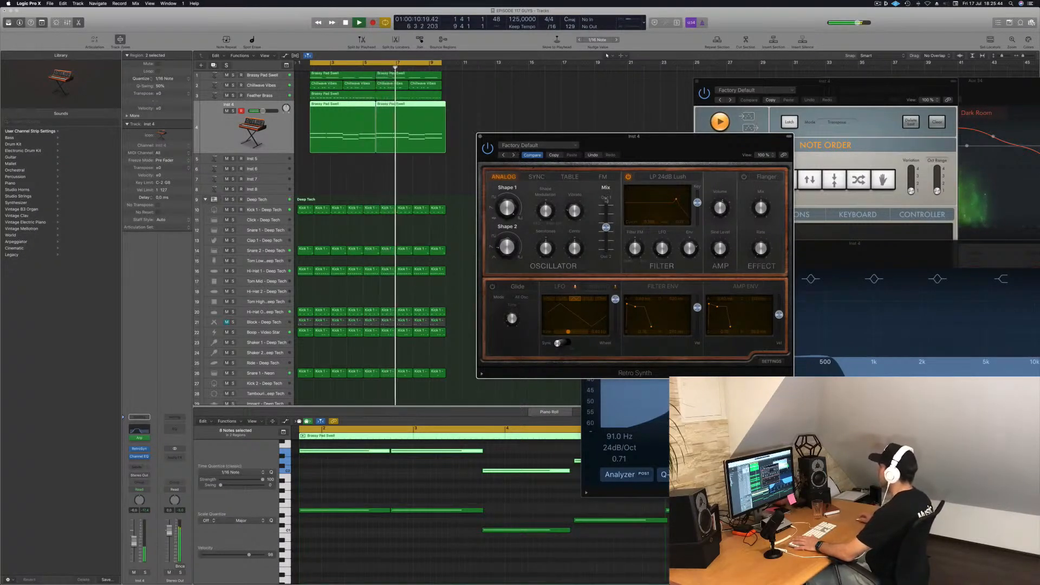
- Recall the default setting of Inst 4's Retro Synth and close the synth window
click(527, 145)
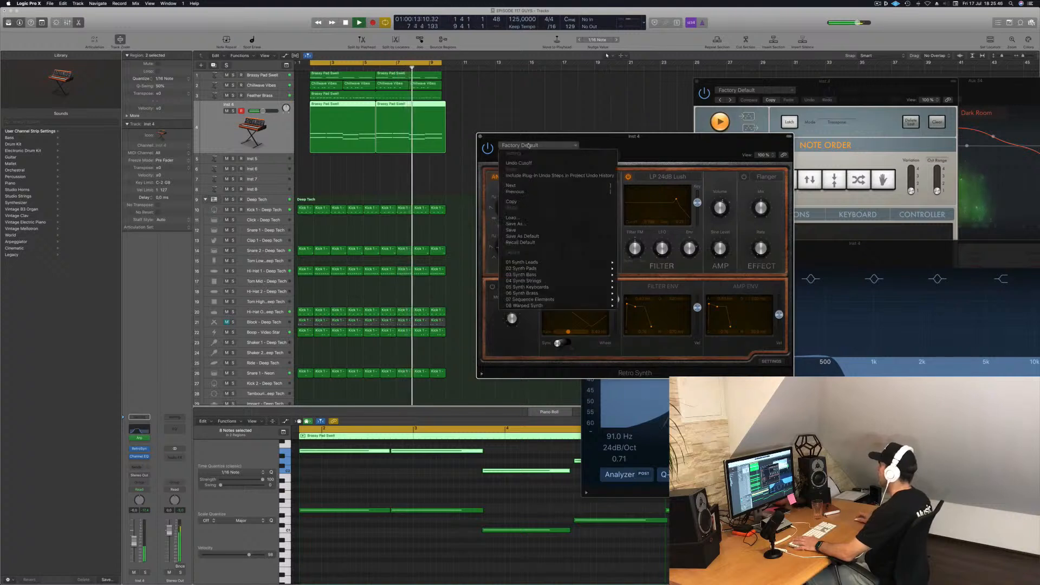
click(535, 244)
drag(655, 147, 644, 136)
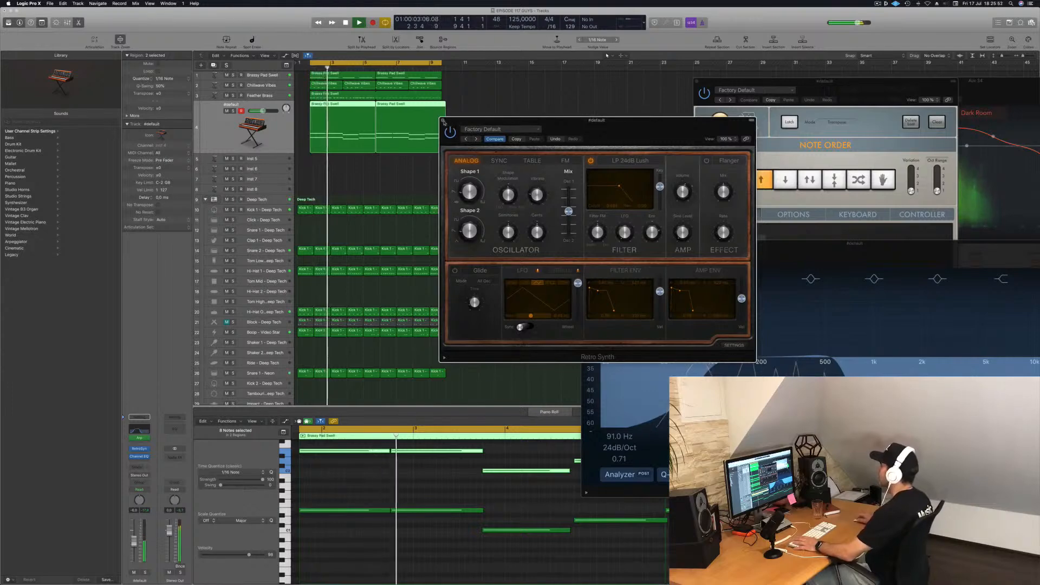
key(super+w)
- Close the Arpeggiator window and move the Channel EQ window clear of the track list
drag(843, 252, 563, 225)
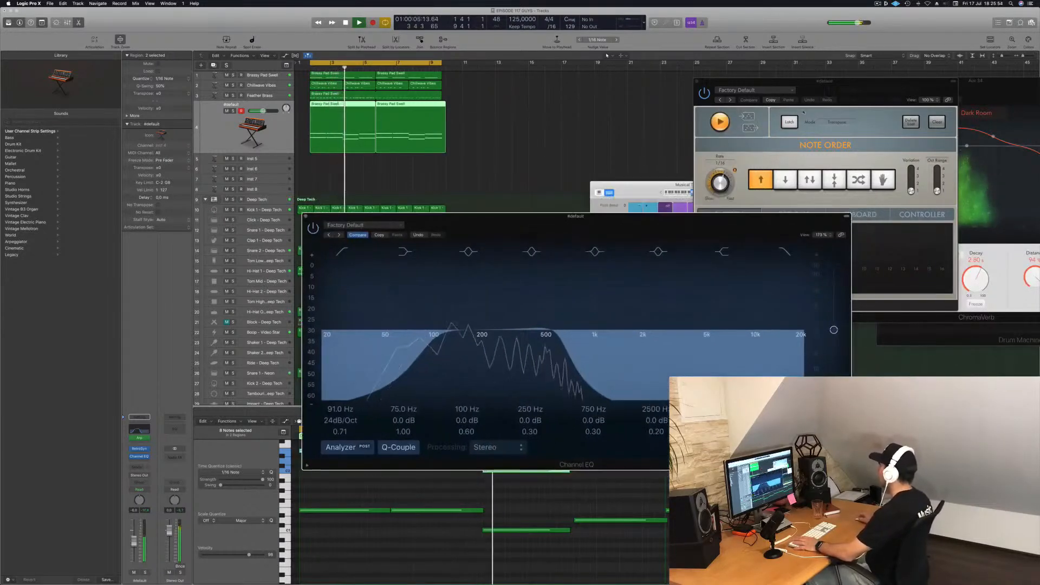
drag(725, 84, 766, 162)
click(738, 161)
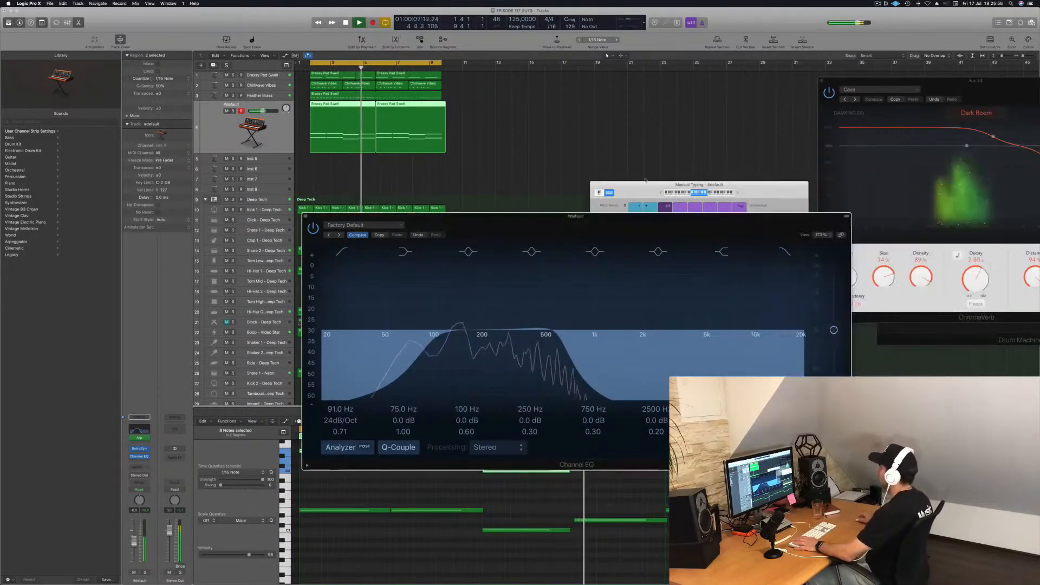
drag(569, 215, 733, 208)
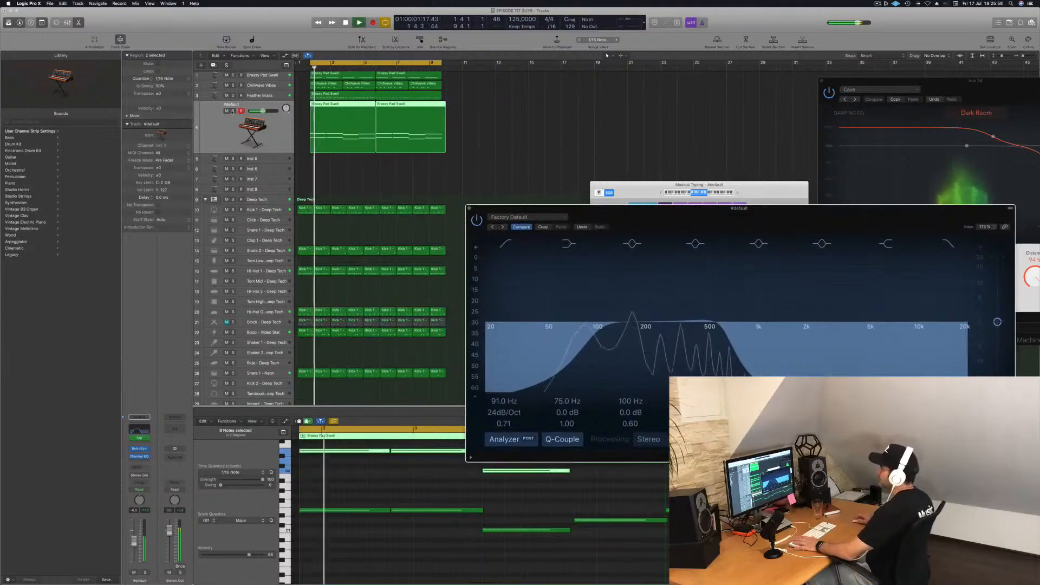
- Listen to the #default track in solo, and return it to the full mix
click(232, 112)
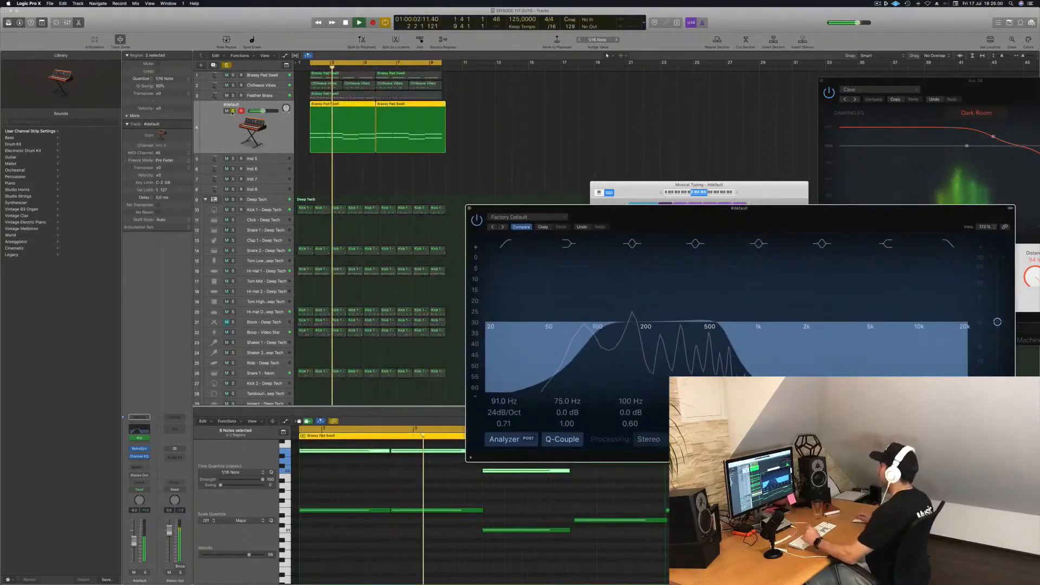
drag(667, 209, 711, 236)
key(s)
drag(504, 233, 433, 226)
- Set the low cut of the Chillwave Vibes track's Channel EQ to 270 Hz with a Q of 0.67
click(277, 95)
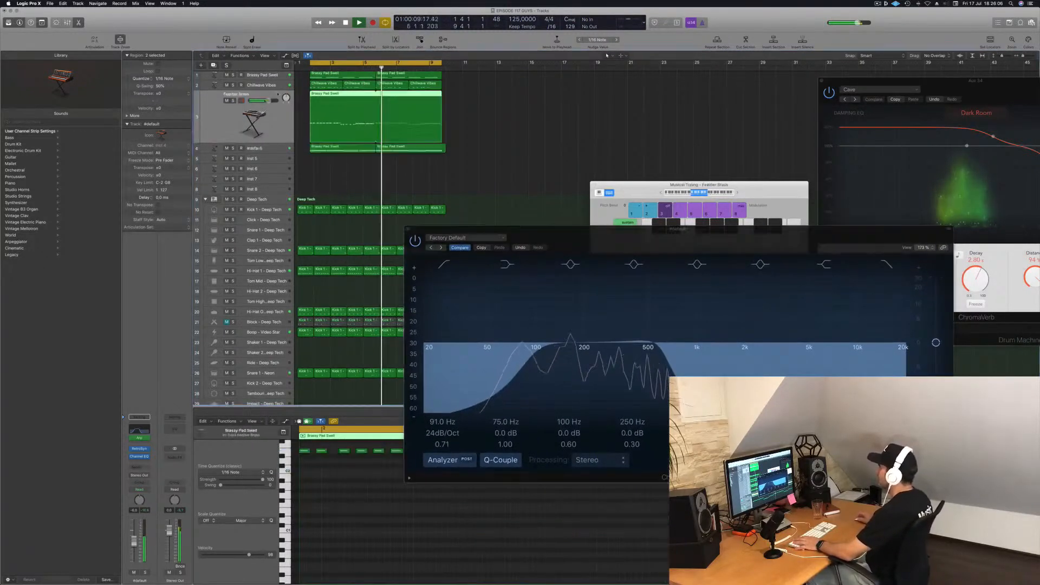
key(Up)
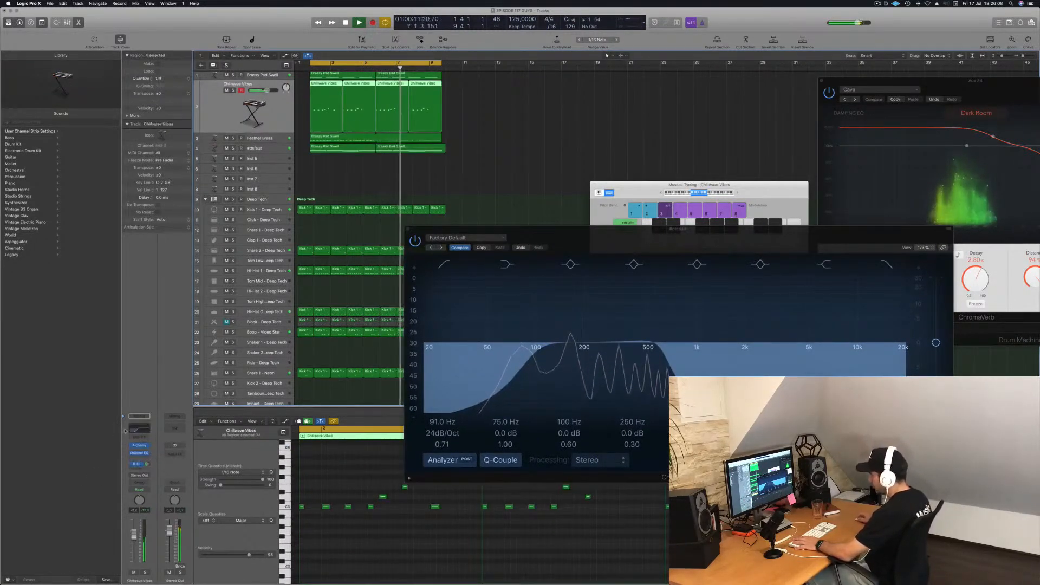
click(140, 453)
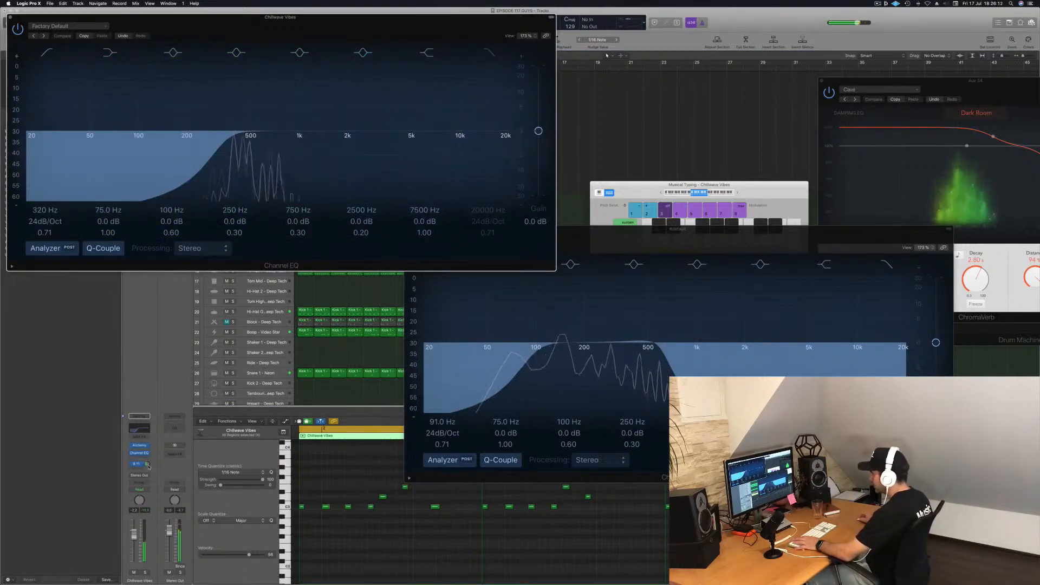
click(147, 465)
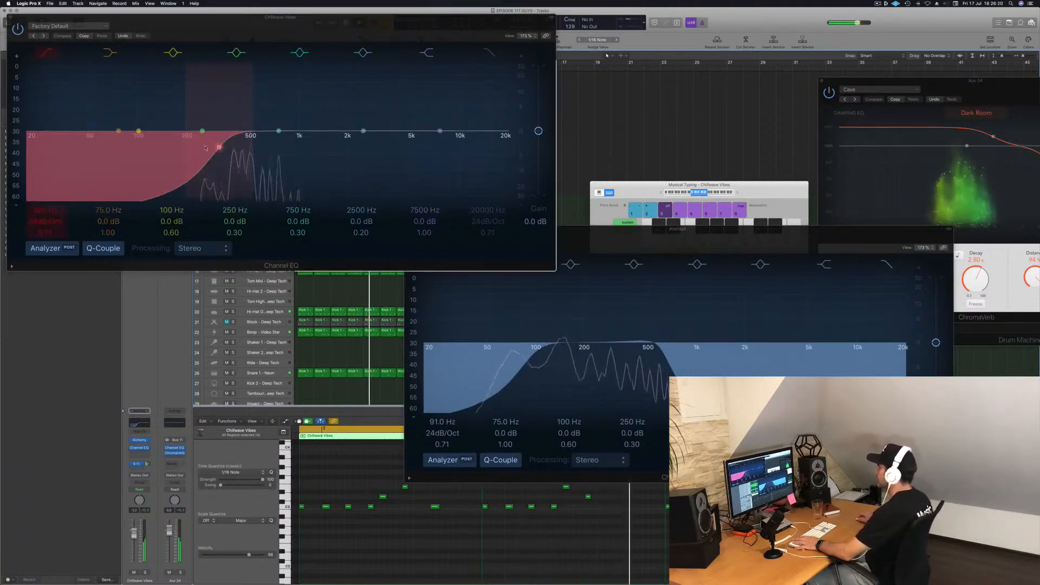
drag(218, 147, 206, 147)
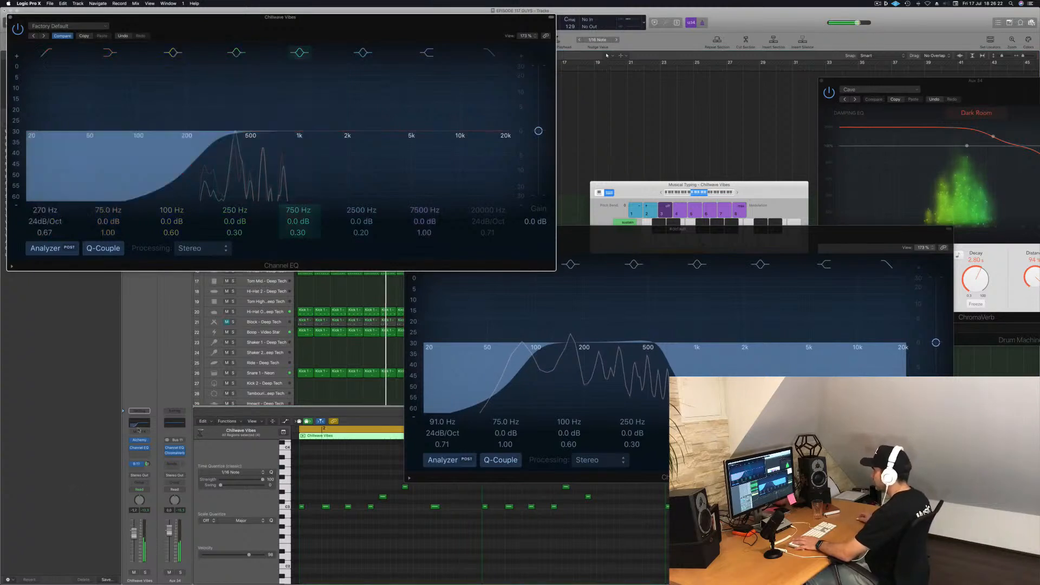
- Fine-tune the Cutoff in the Chillwave Vibes track's Alchemy by ear and close the instrument window
click(139, 440)
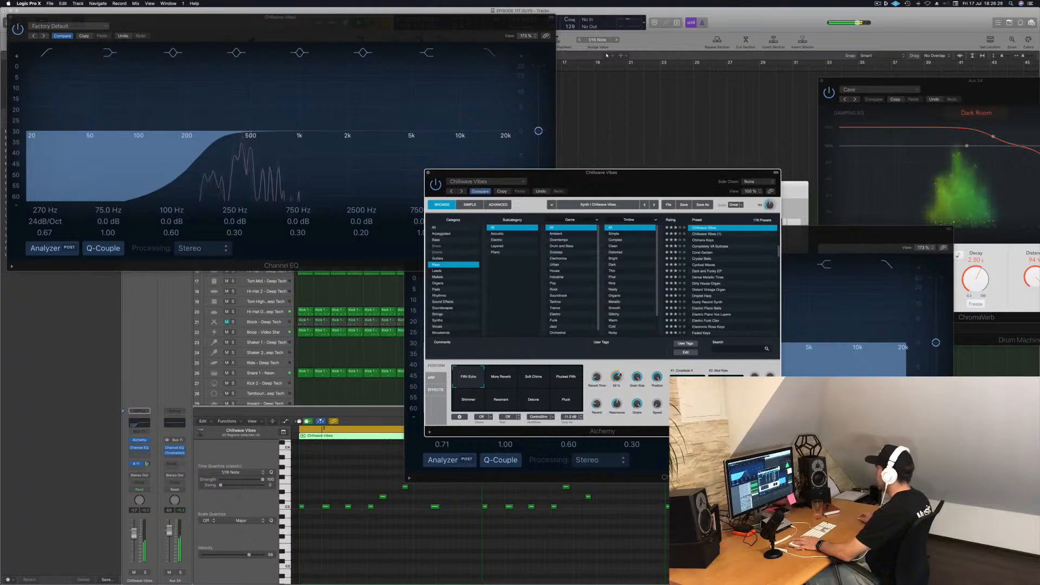
drag(616, 377, 616, 369)
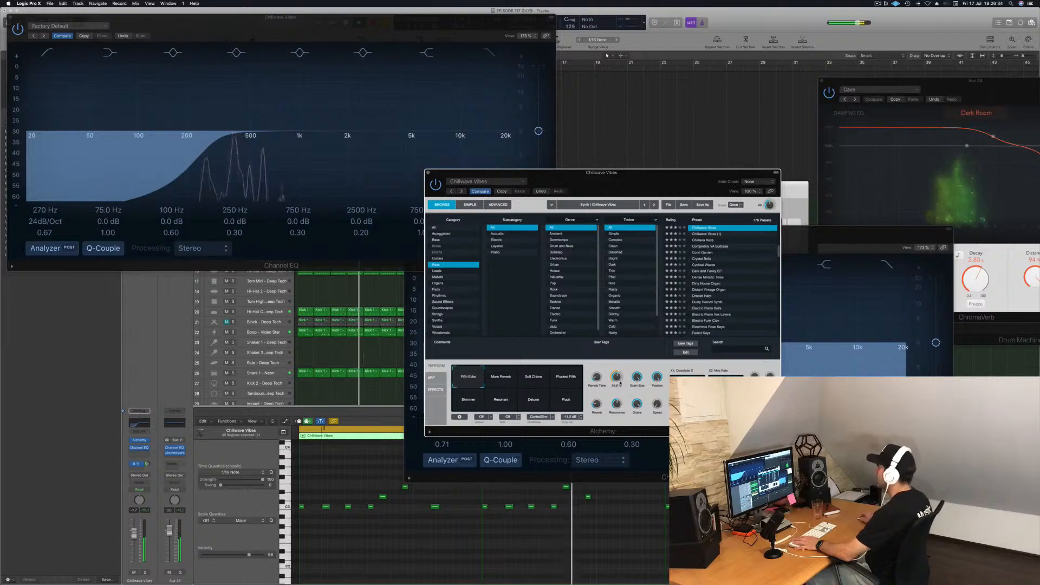
drag(621, 382, 618, 381)
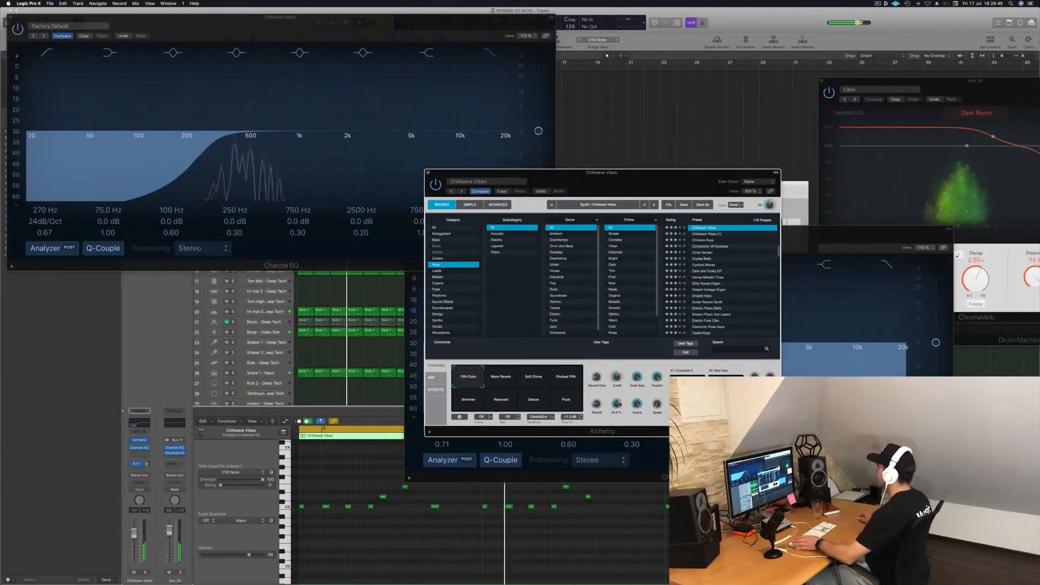
mouse_move(617, 381)
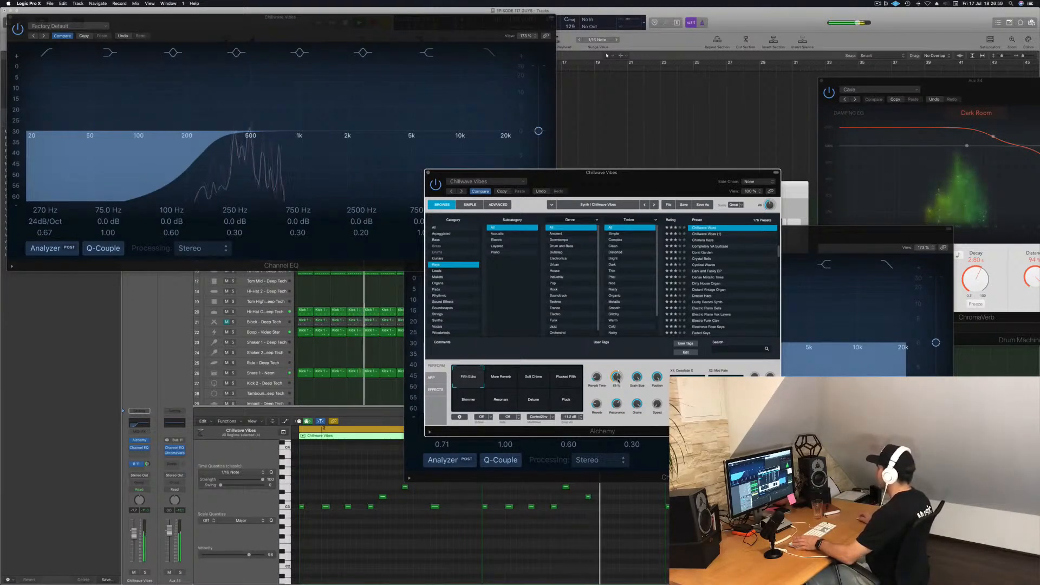
drag(617, 381, 617, 382)
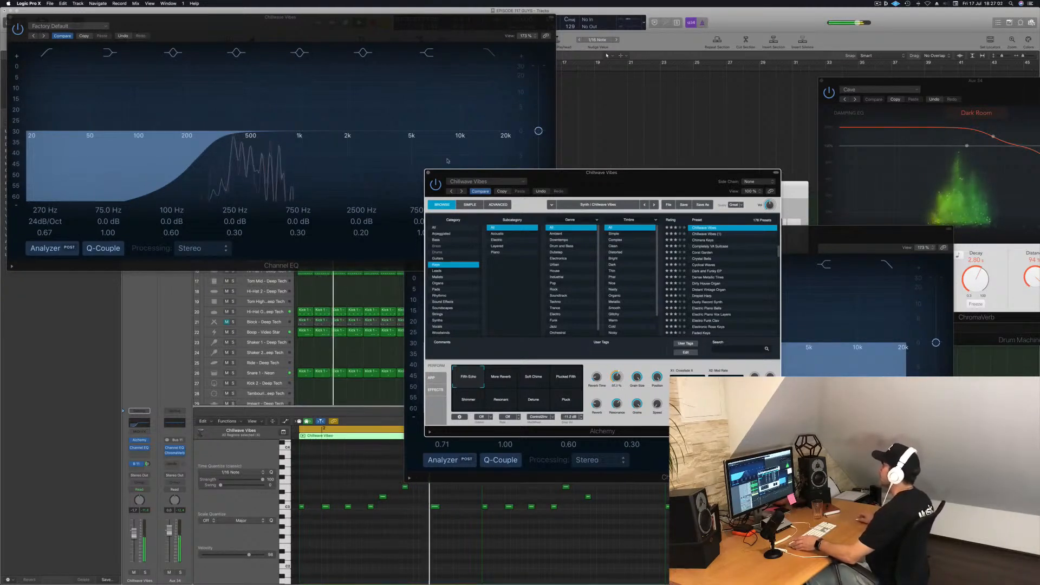
key(super+w)
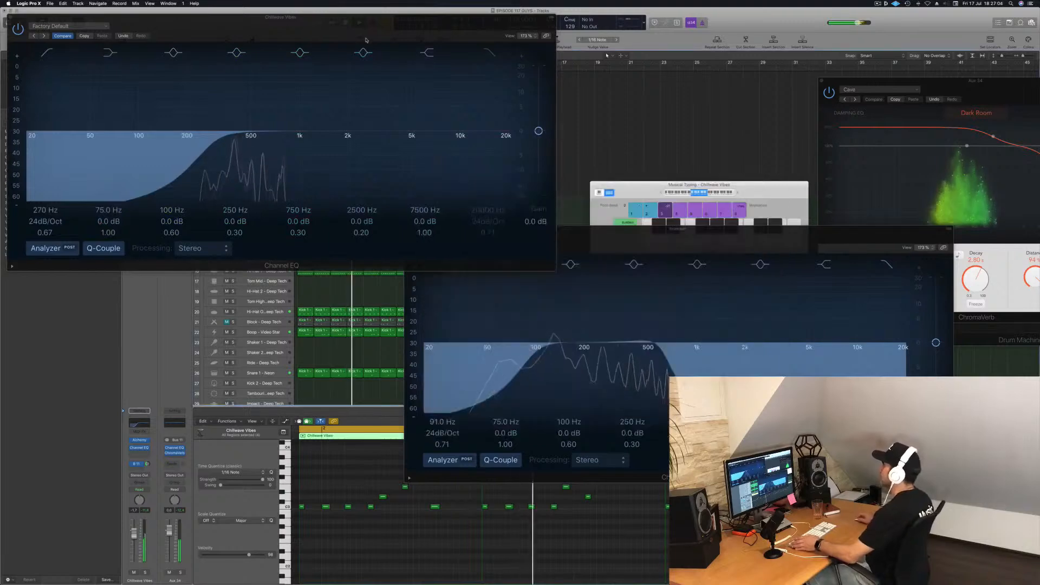
- Close the Channel EQ windows of the Chillwave Vibes and #default tracks and clear the region selection
drag(366, 40, 647, 83)
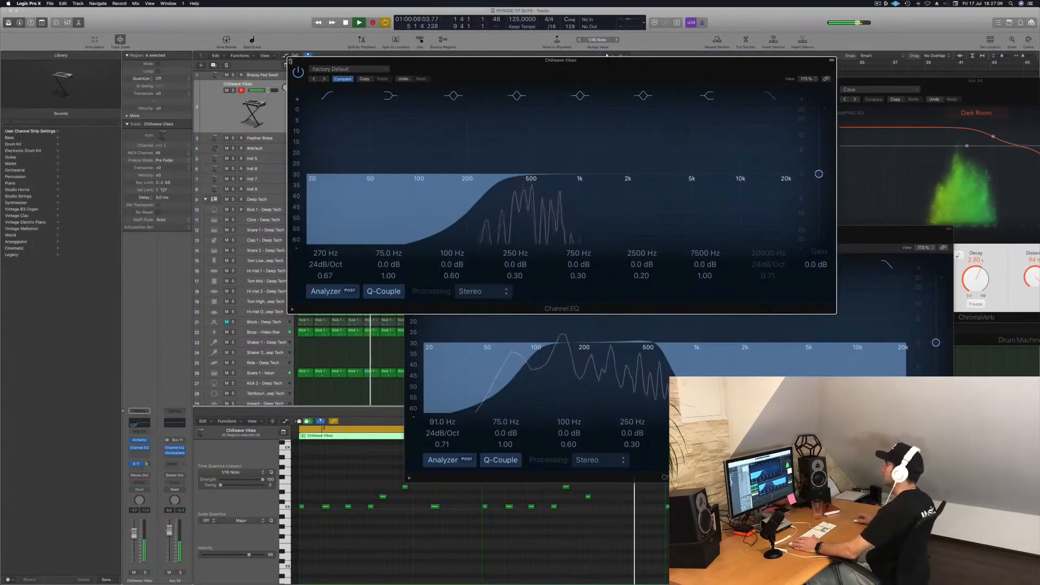
key(super+w)
drag(677, 229, 785, 130)
click(417, 178)
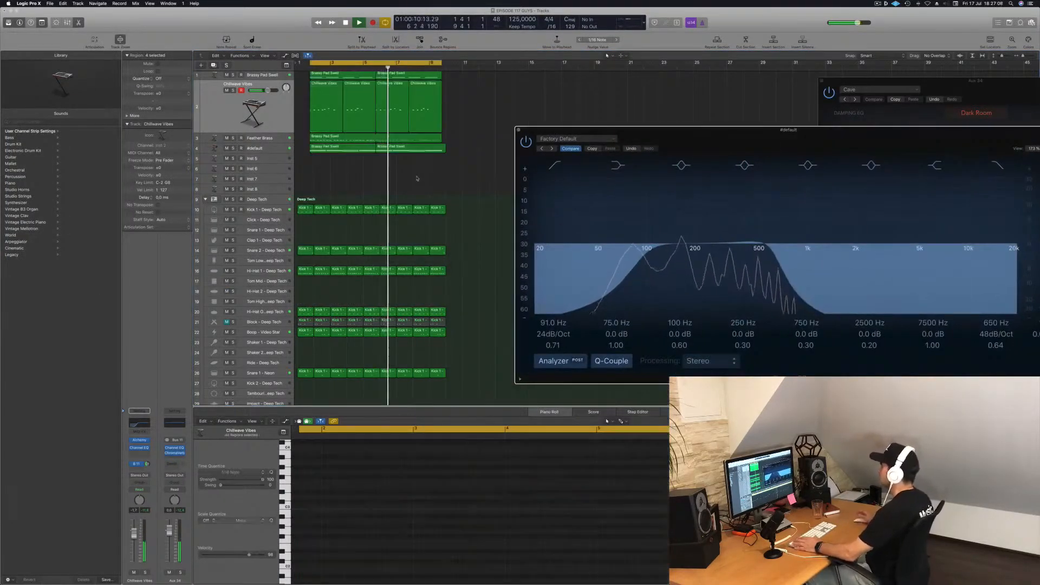
click(519, 140)
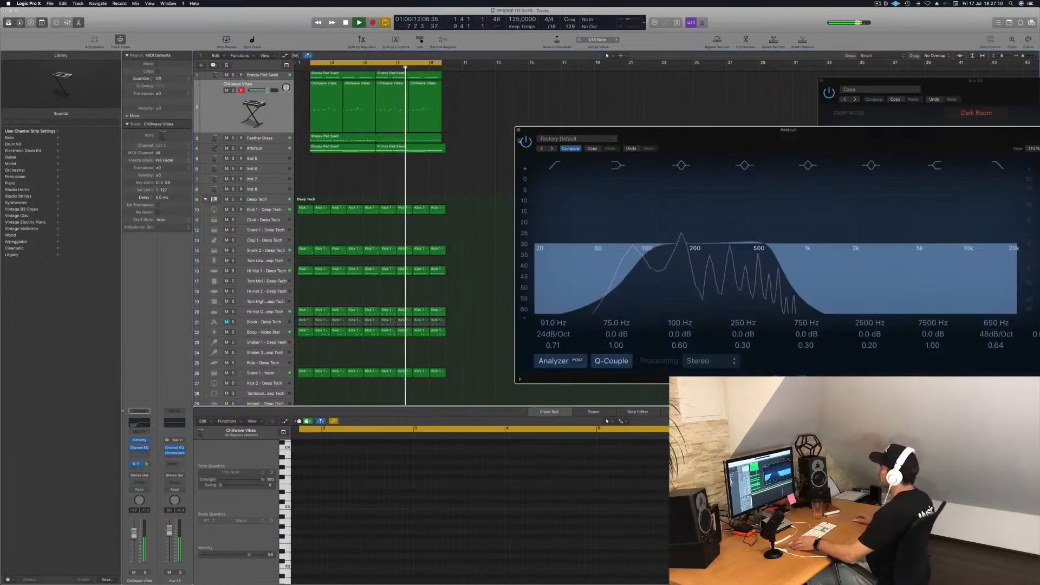
click(518, 132)
key(super+k)
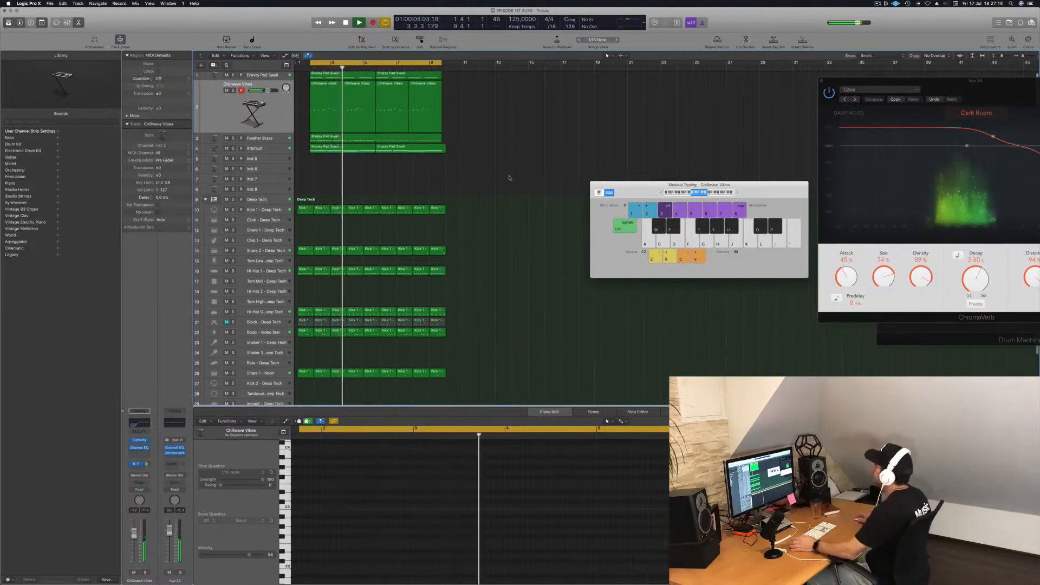
- Select the empty Inst 5 track, open its Alchemy instrument and place the window beside the arrangement
click(274, 159)
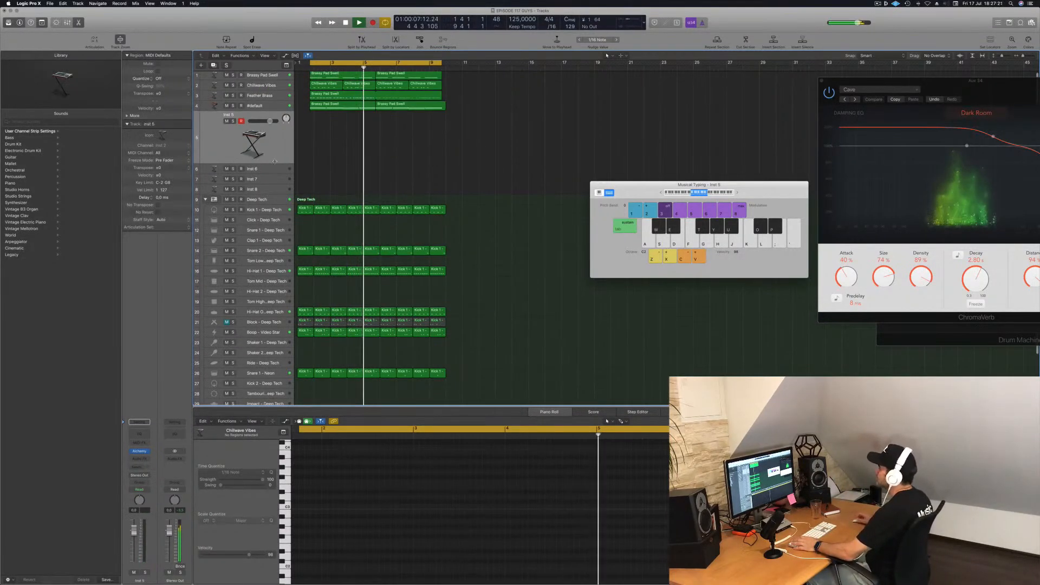
click(139, 450)
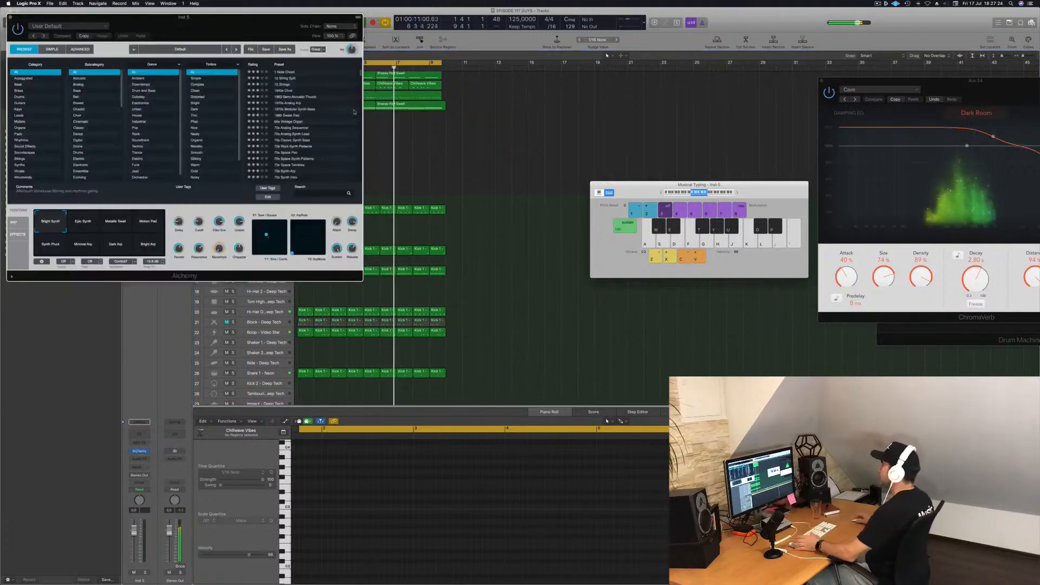
drag(271, 32, 644, 150)
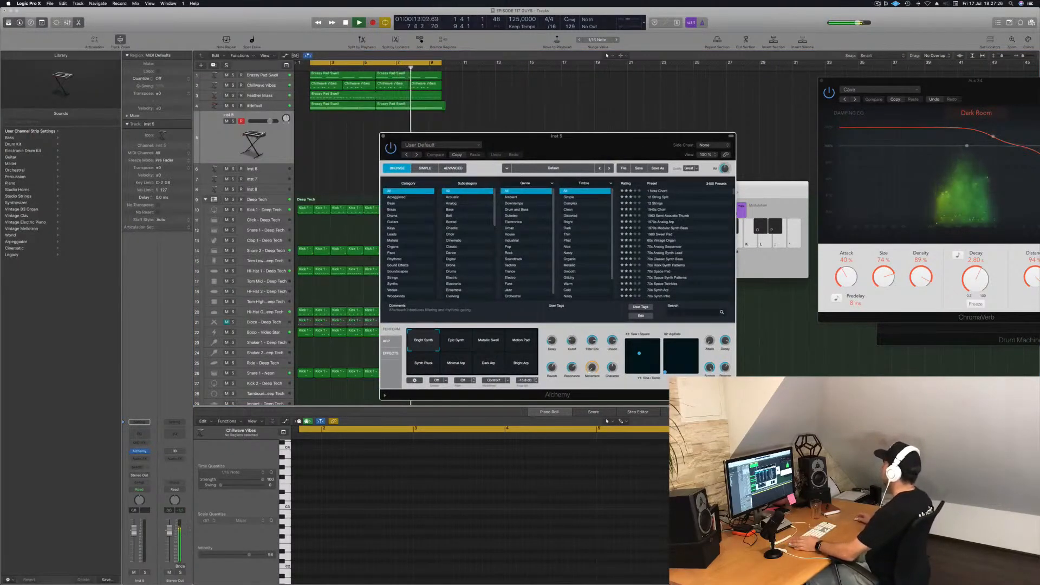
click(877, 3)
click(613, 98)
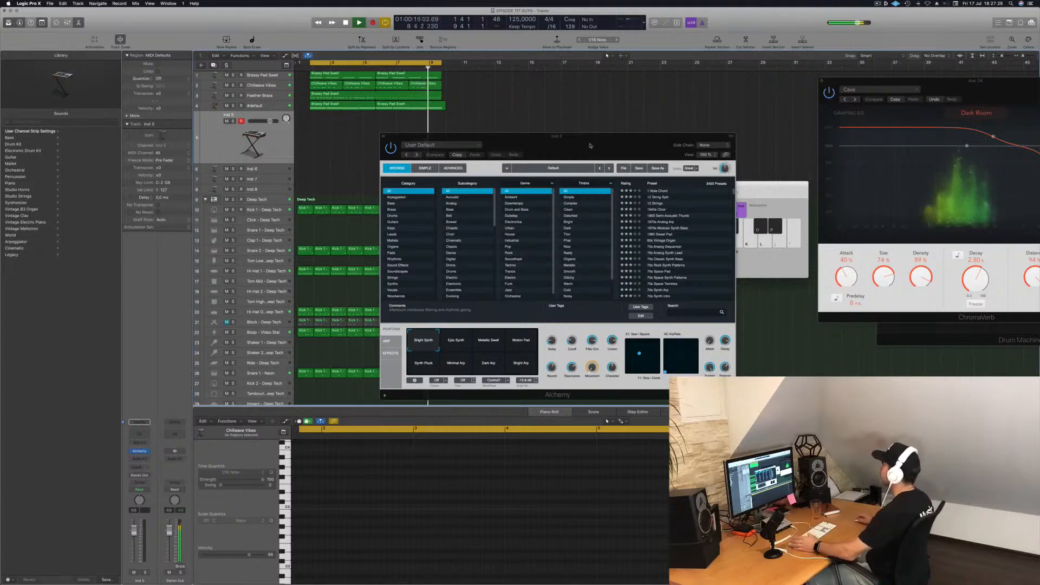
drag(590, 145, 657, 130)
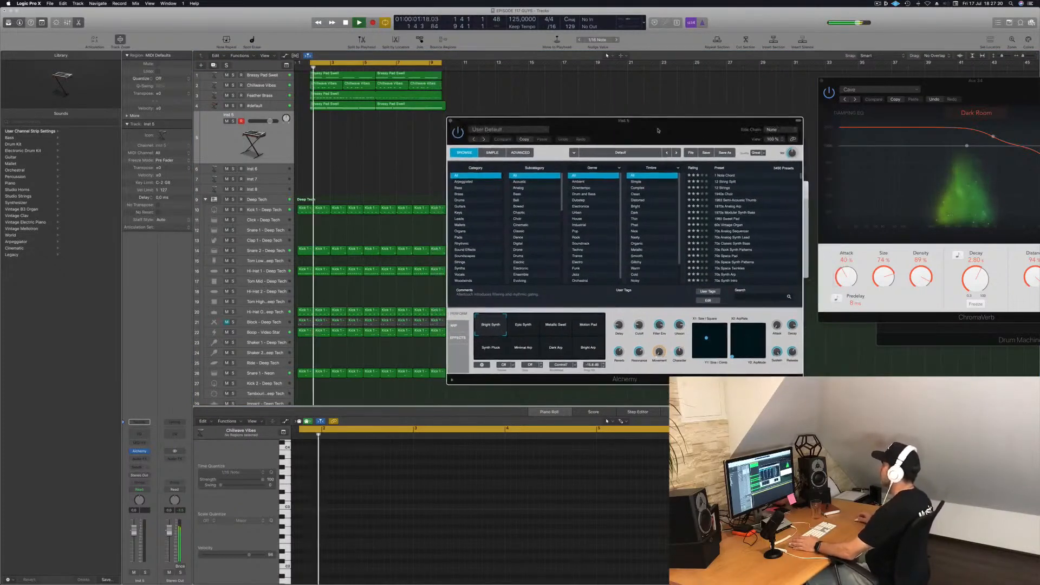
- Set the #default track's Channel EQ high cut to 485 Hz and its low cut to 60 Hz with a Q of 0.75
key(Up)
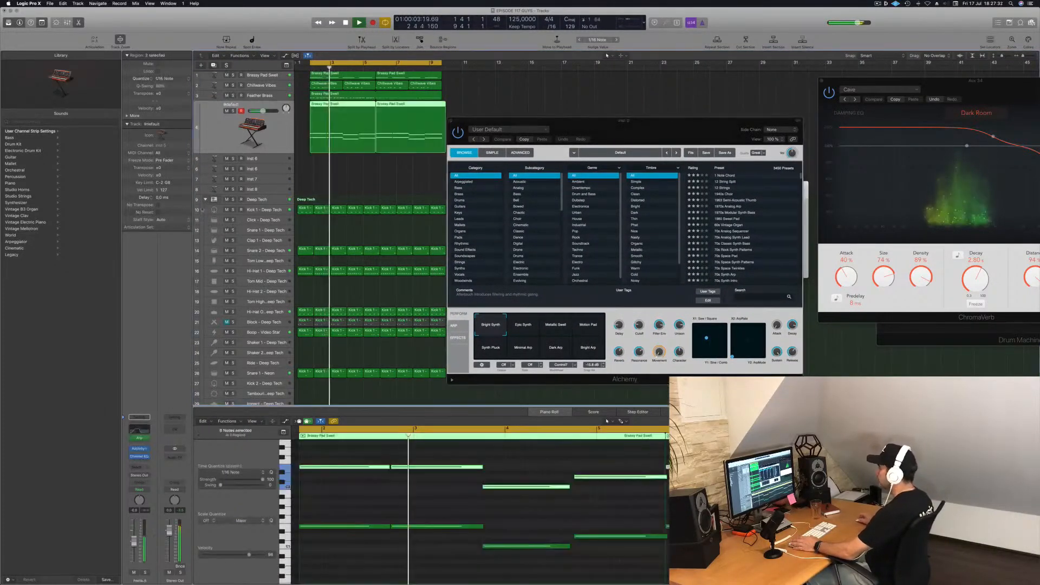
click(139, 455)
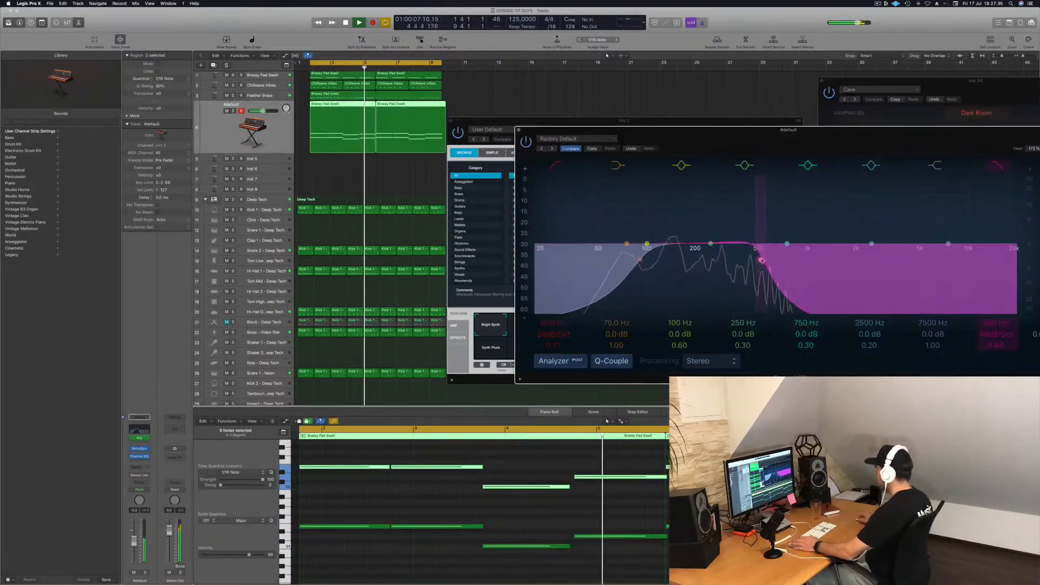
drag(761, 260, 757, 261)
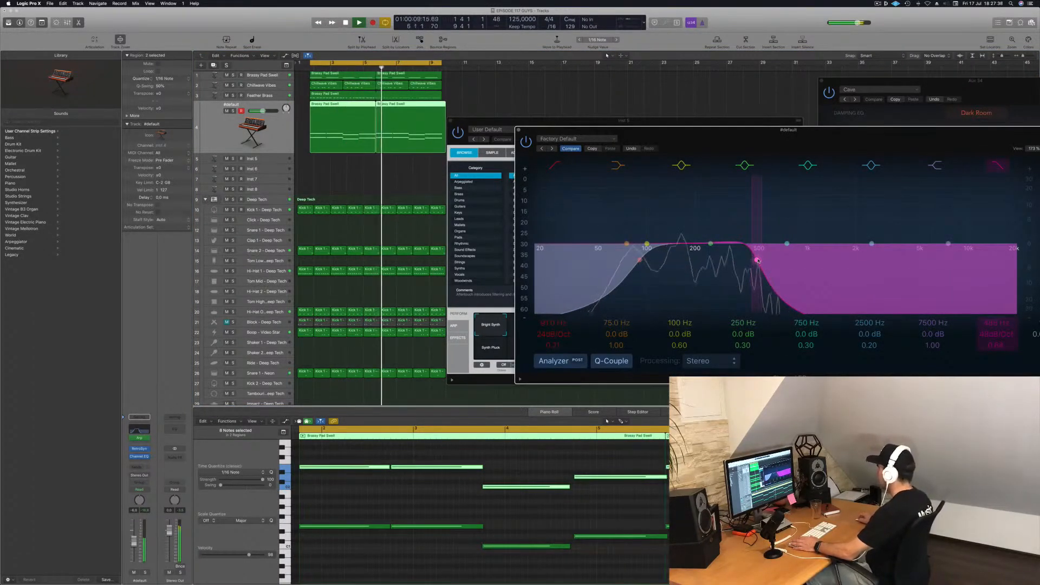
drag(704, 130, 608, 135)
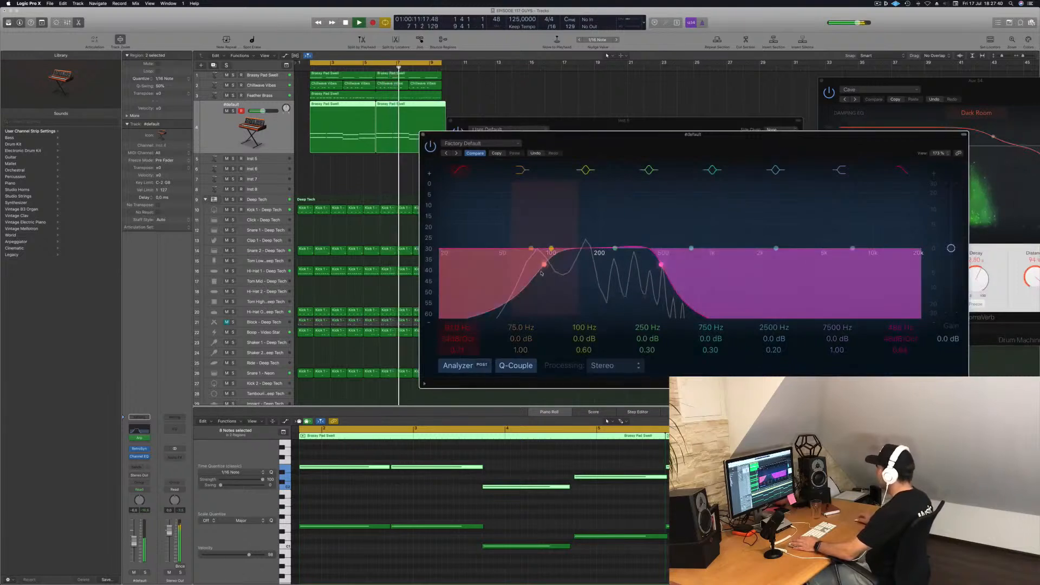
drag(543, 265, 509, 263)
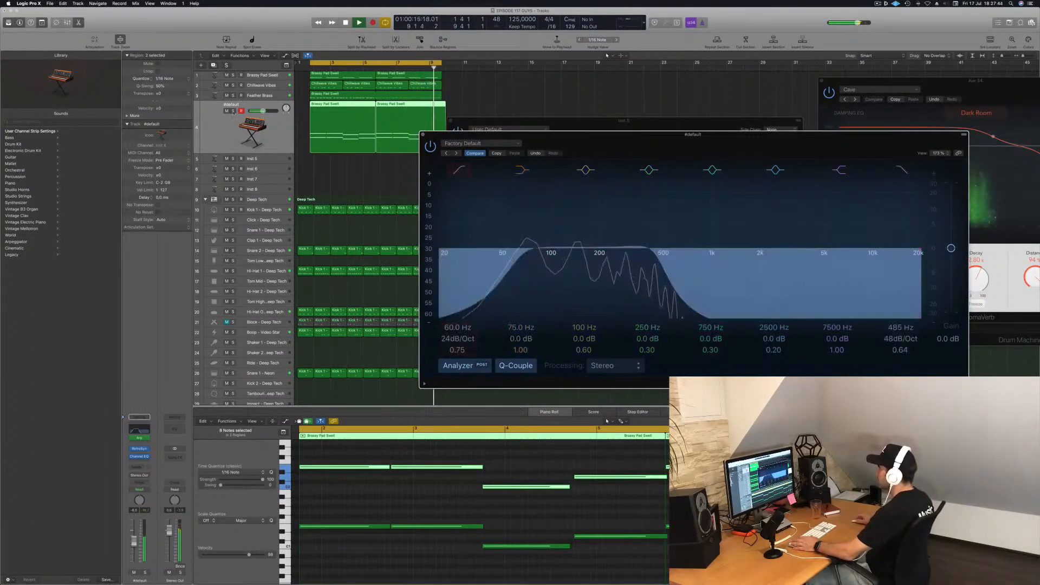
- Solo the #default track to check its EQ, unsolo it, close the Channel EQ window and slightly lower the track's volume
click(232, 111)
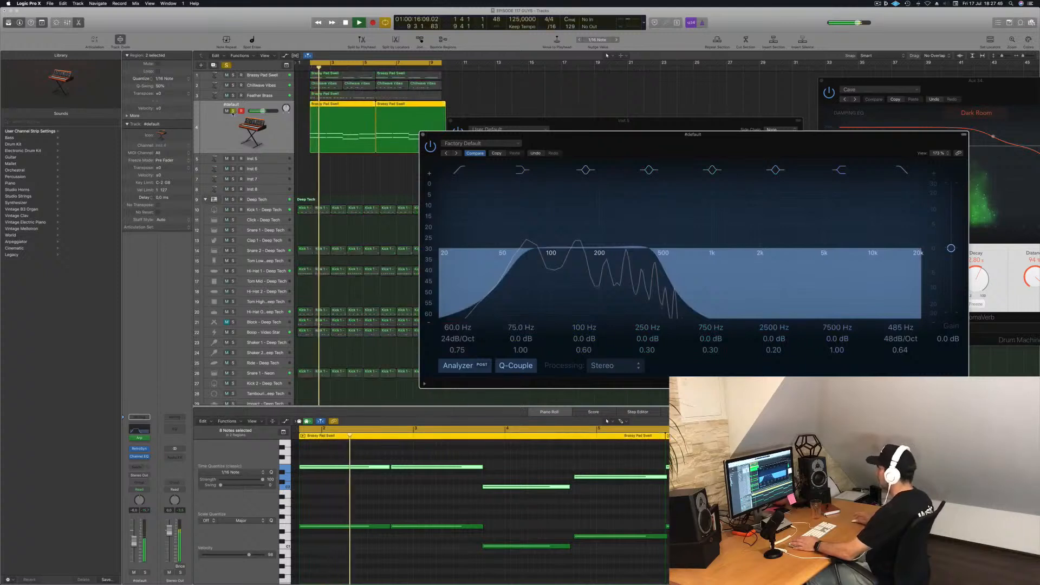
drag(424, 135, 398, 160)
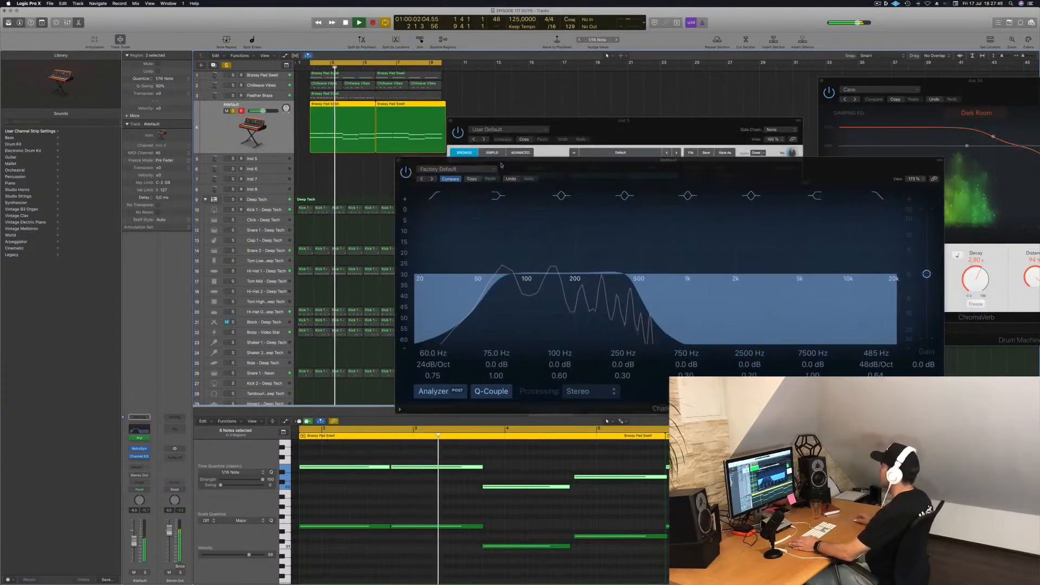
key(s)
click(399, 161)
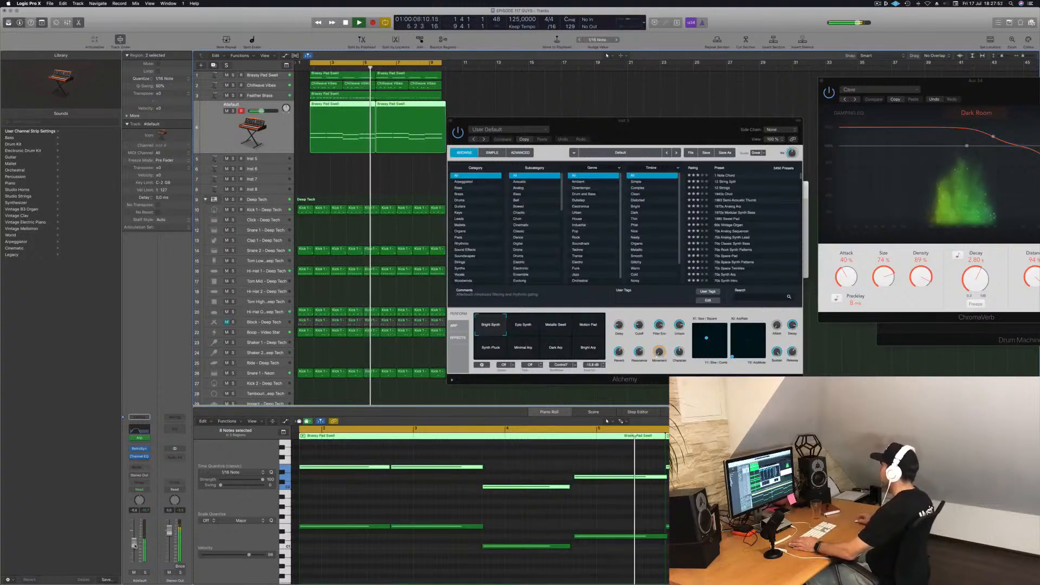
drag(133, 541, 134, 544)
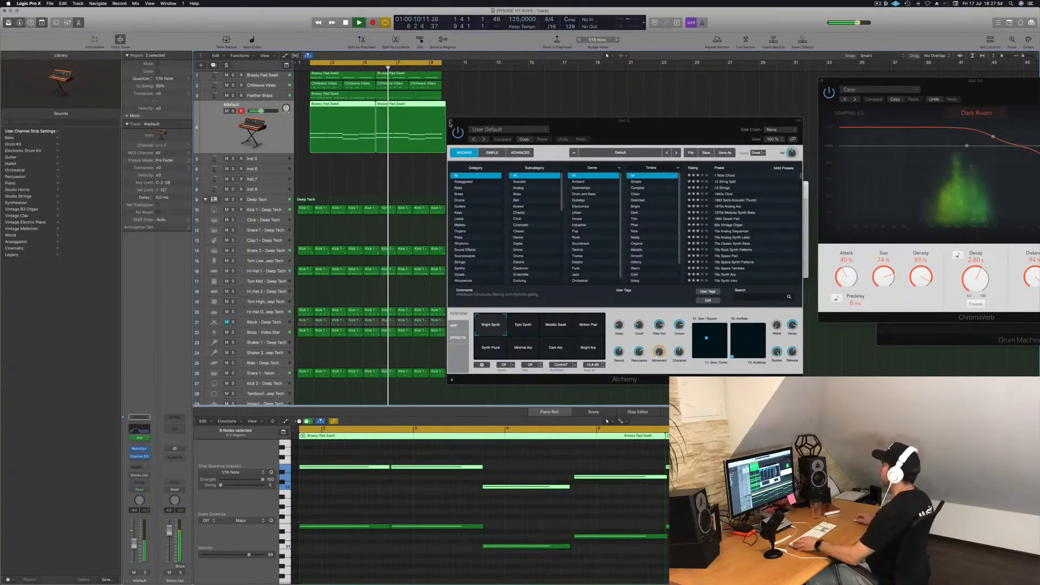
- Bring up Musical Typing for the Inst 5 track in place of the Alchemy window and send the track to Bus 11 (Aux 34)
click(451, 120)
key(super+k)
click(255, 160)
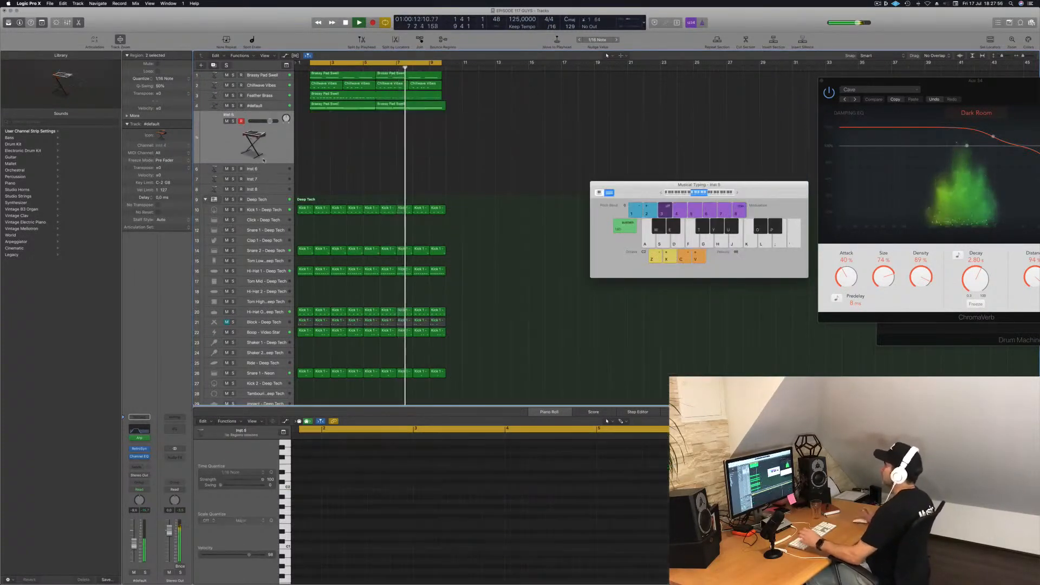
click(134, 469)
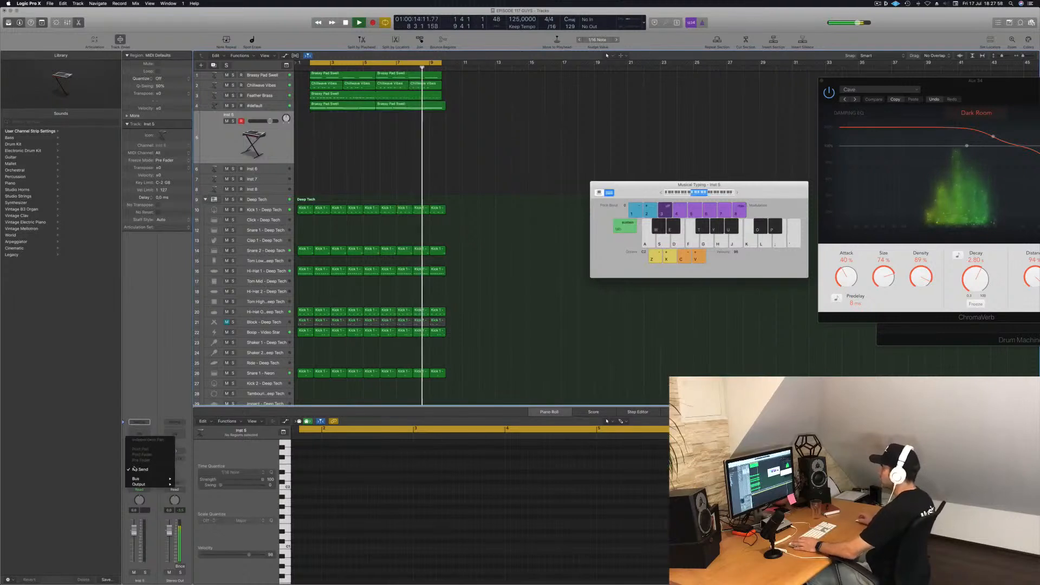
mouse_move(149, 479)
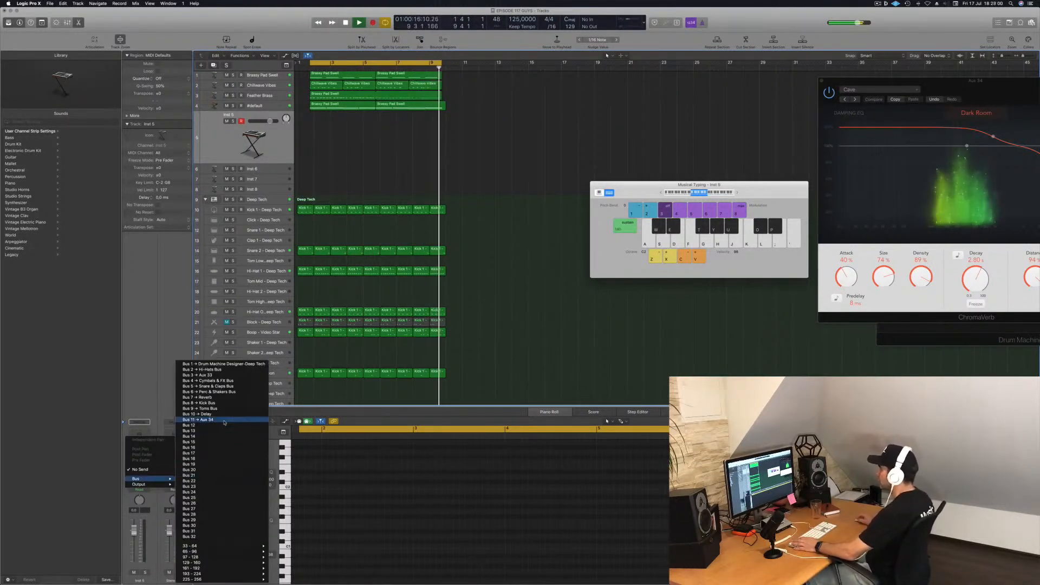
click(198, 419)
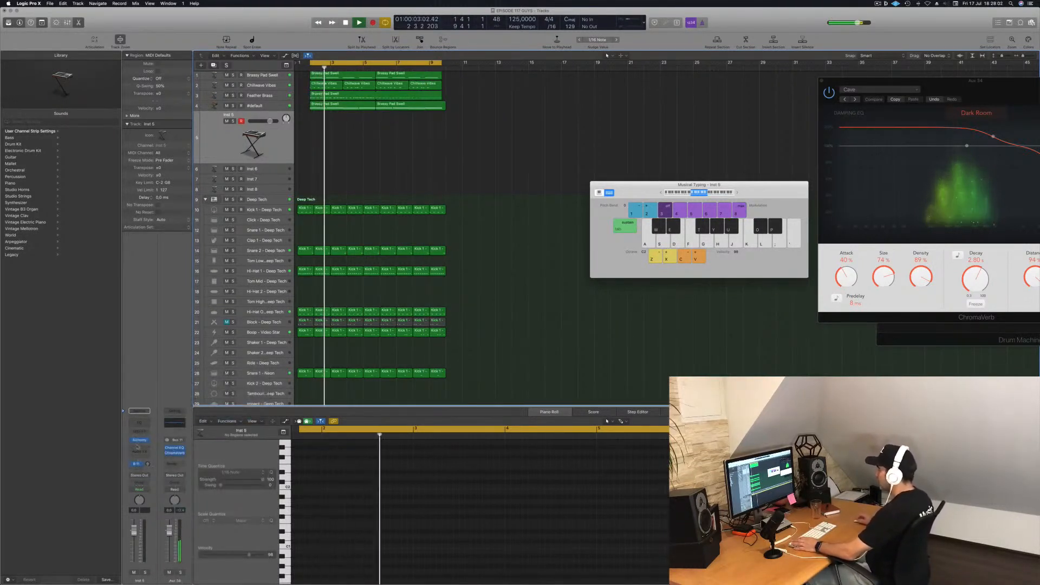
- Reopen Inst 5's Alchemy, filter its presets to the Leads category and load Acid Etched Bass
click(140, 440)
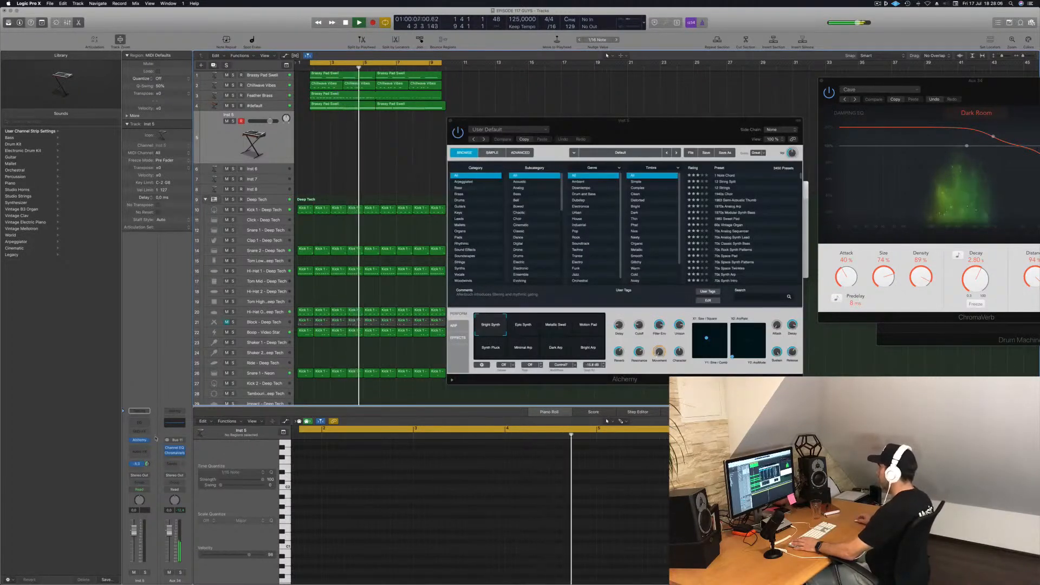
drag(620, 132, 641, 178)
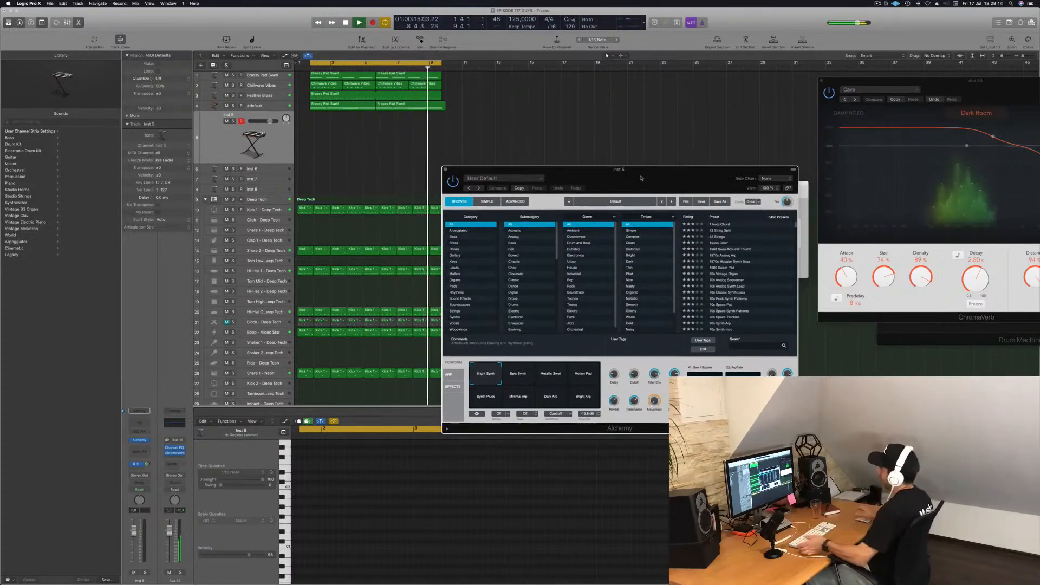
drag(644, 175, 663, 155)
click(476, 241)
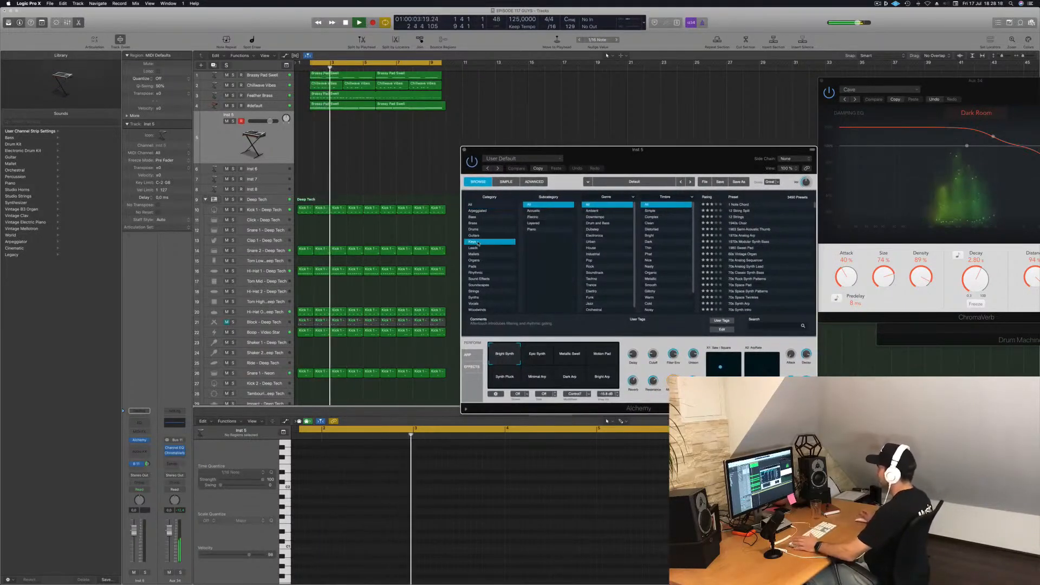
click(479, 248)
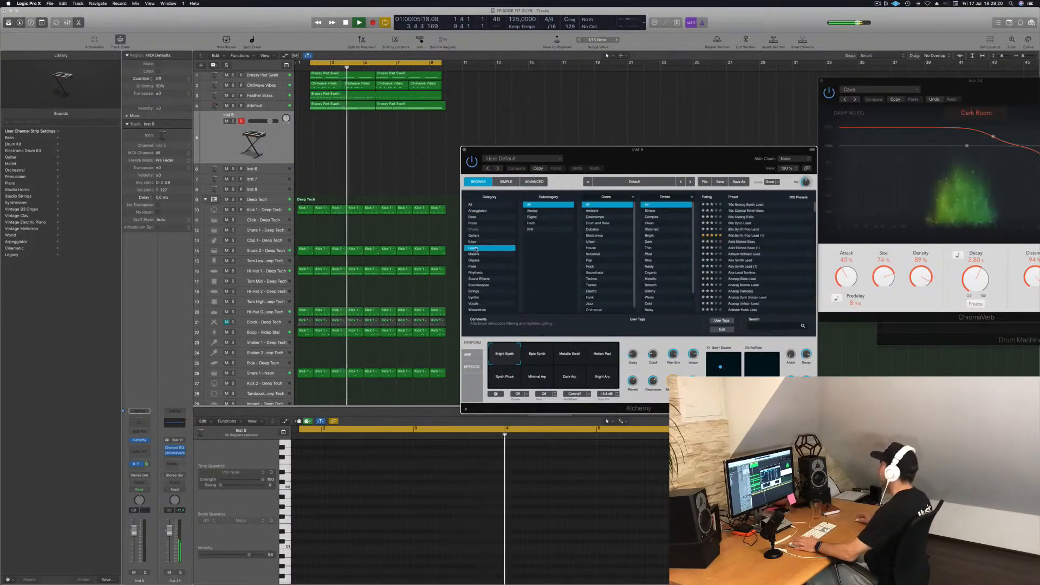
drag(645, 161, 602, 160)
click(698, 247)
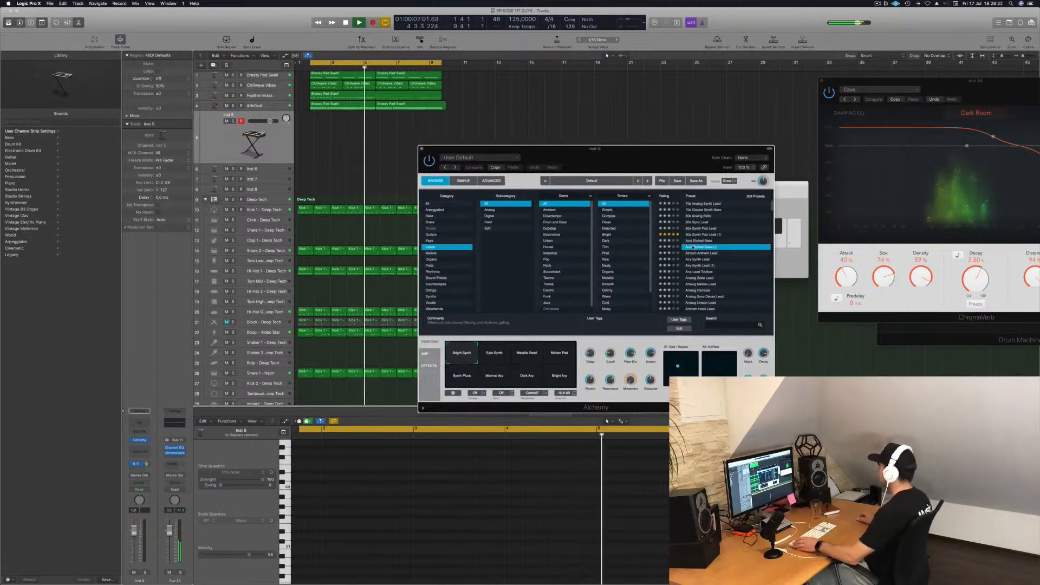
- Load the Journey To Pluto lead preset, show Musical Typing to play it, and lower the track's volume
scroll(729, 281, down, 2)
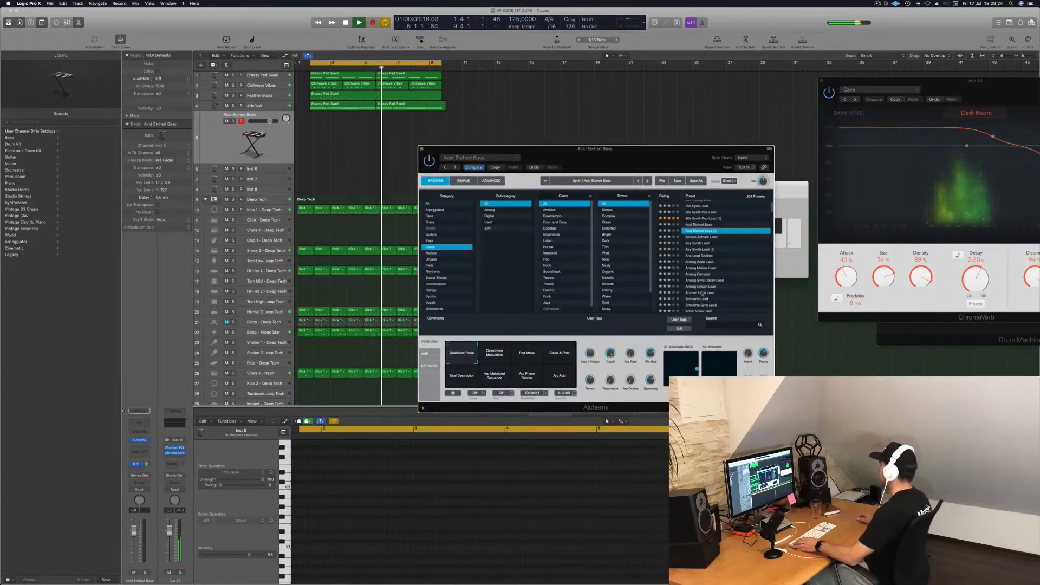
scroll(703, 293, down, 15)
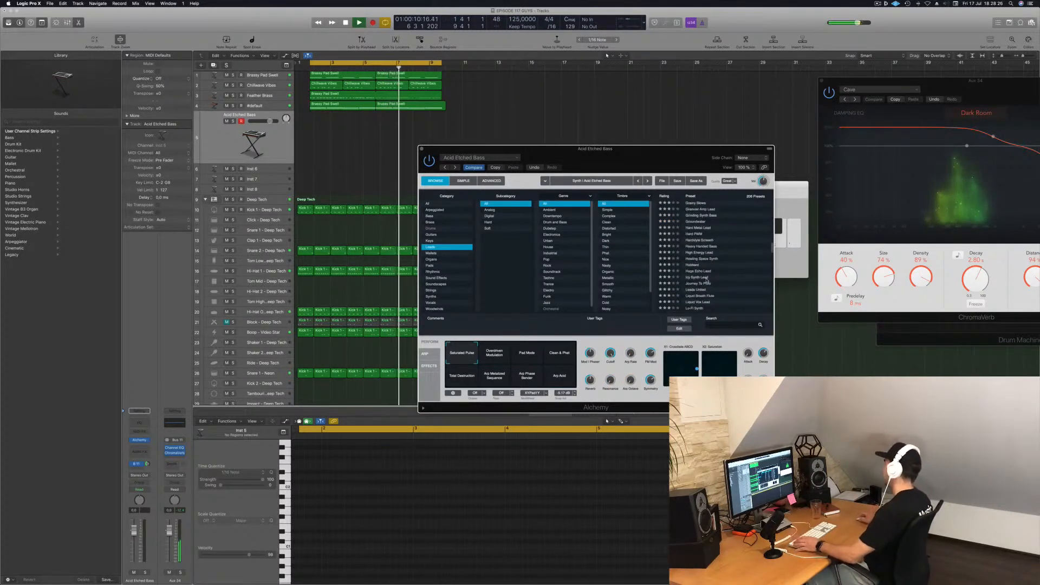
scroll(698, 278, down, 1)
click(698, 278)
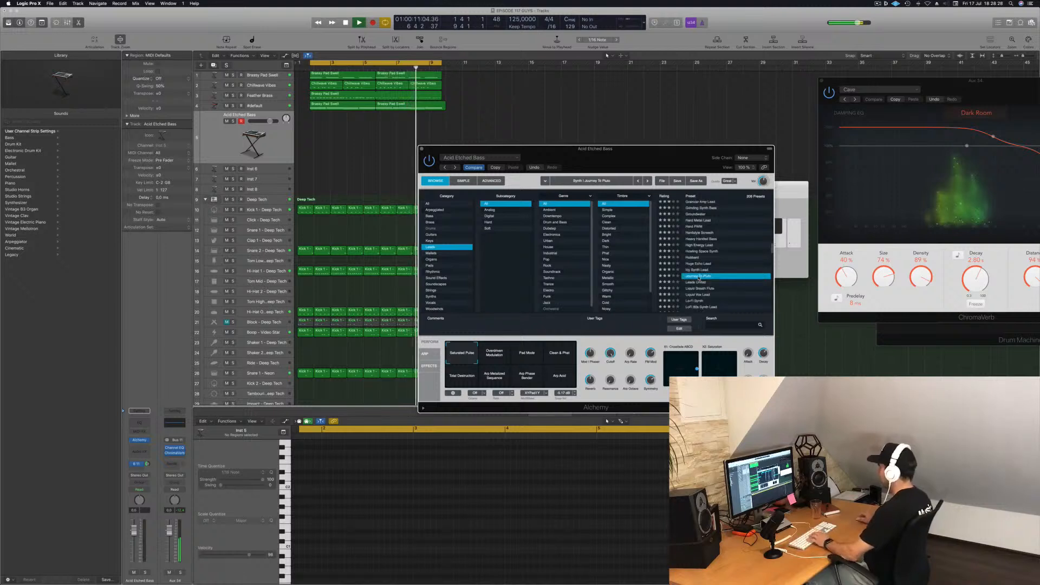
key(super+k)
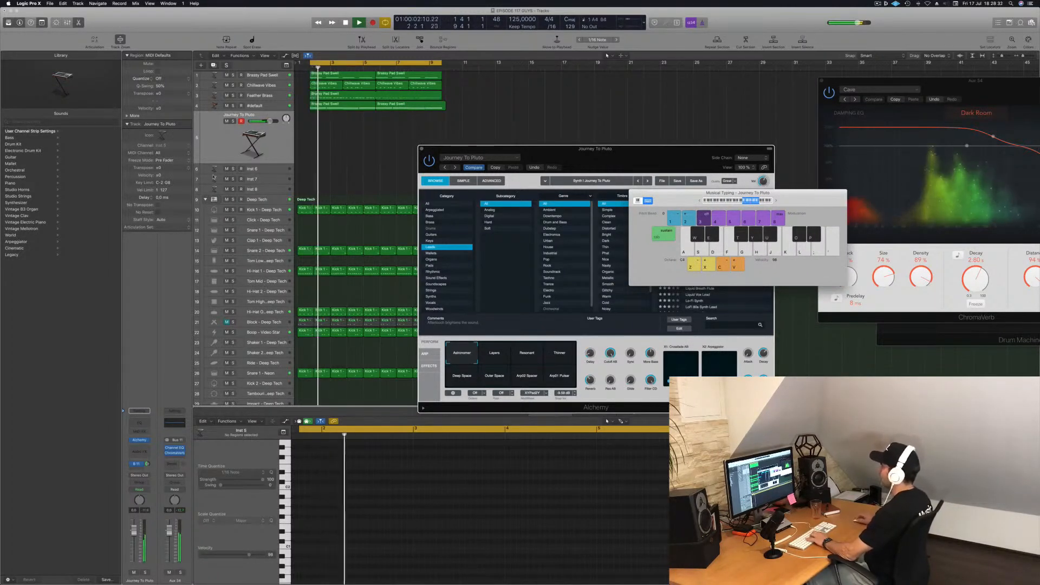
drag(134, 528, 134, 557)
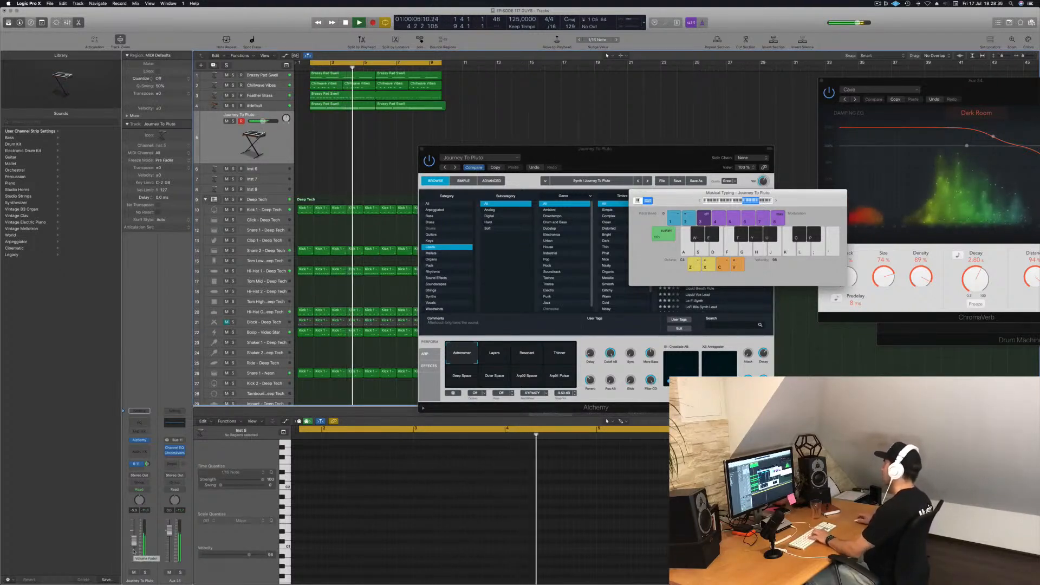
- Move the Musical Typing and Alchemy windows apart and load the Icy Synth Lead preset
drag(796, 193, 946, 98)
drag(626, 159, 578, 156)
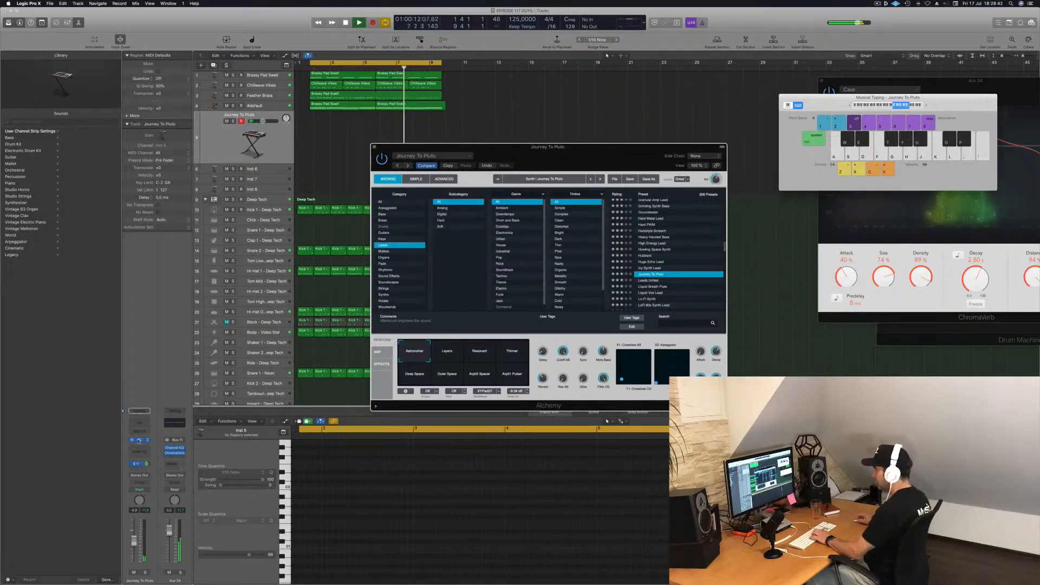
key(super+w)
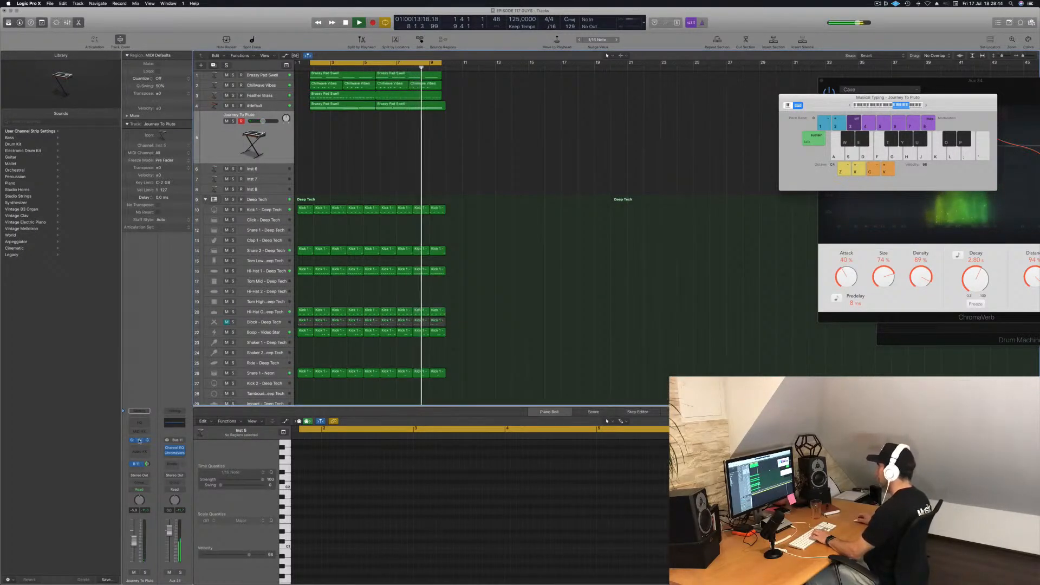
click(139, 440)
scroll(676, 235, up, 4)
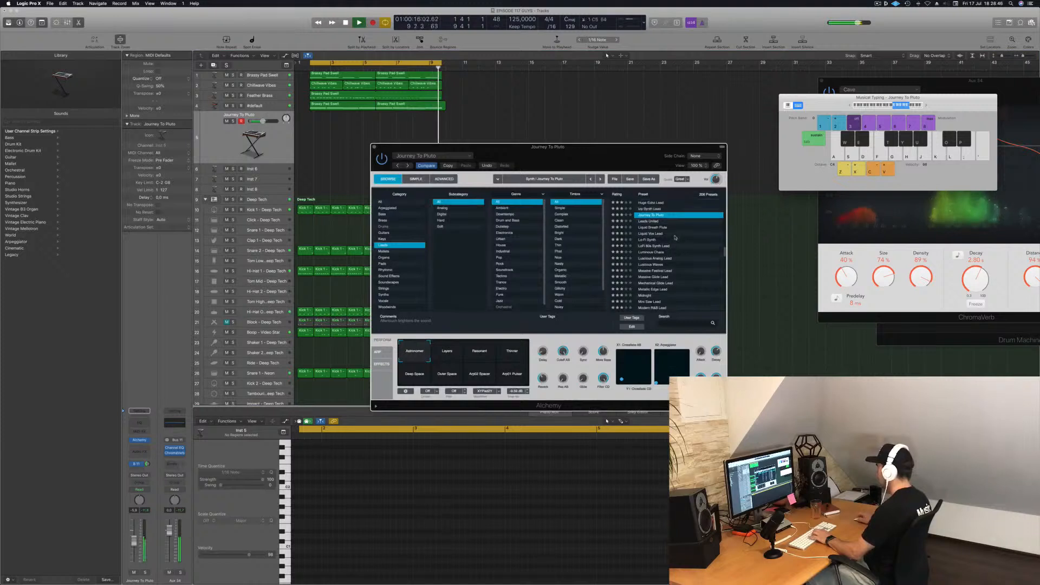
click(652, 269)
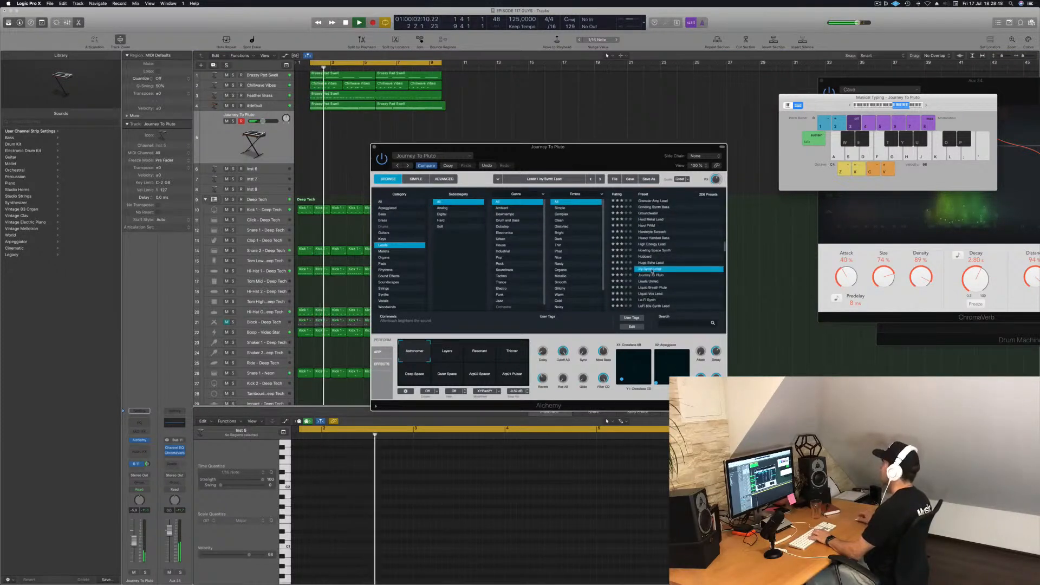
- Audition the Icy Synth Lead sound with Musical Typing and lower the track's volume slightly
key(k)
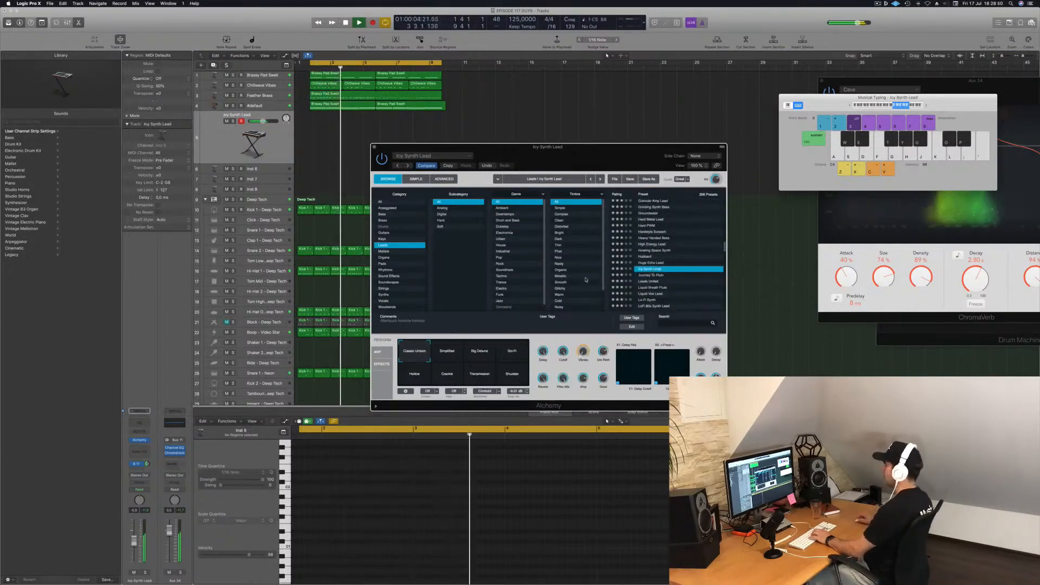
drag(133, 541, 134, 548)
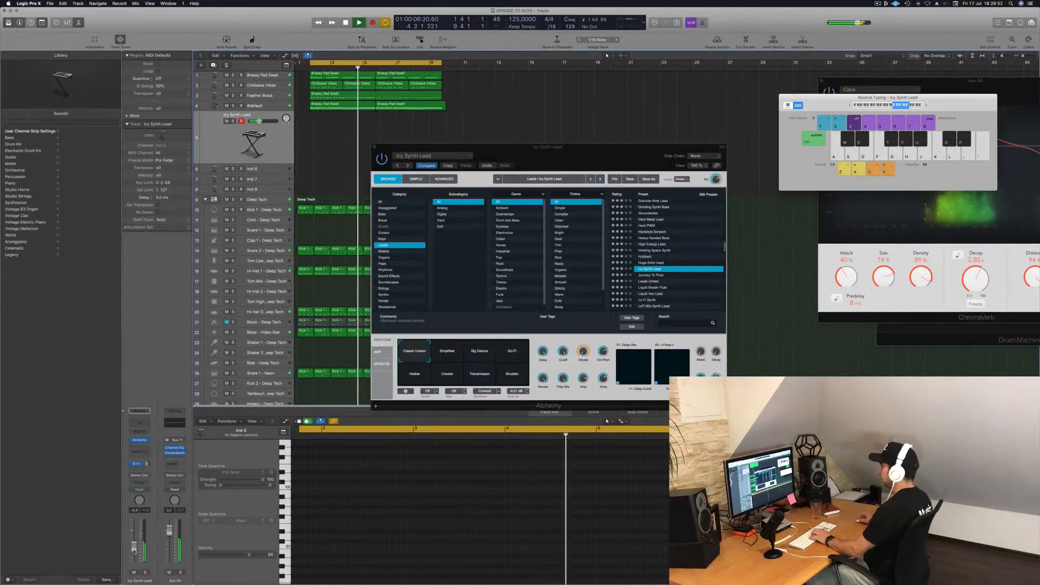
key(k)
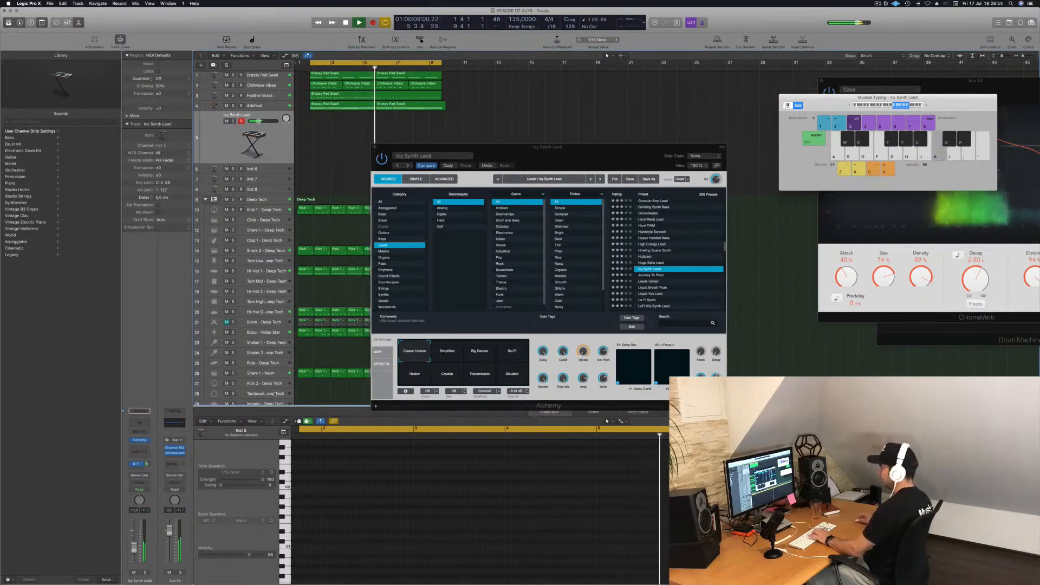
- Add a second send from the Icy Synth Lead track to Bus 12 and insert a stereo SilverVerb on its new aux
click(137, 469)
mouse_move(141, 479)
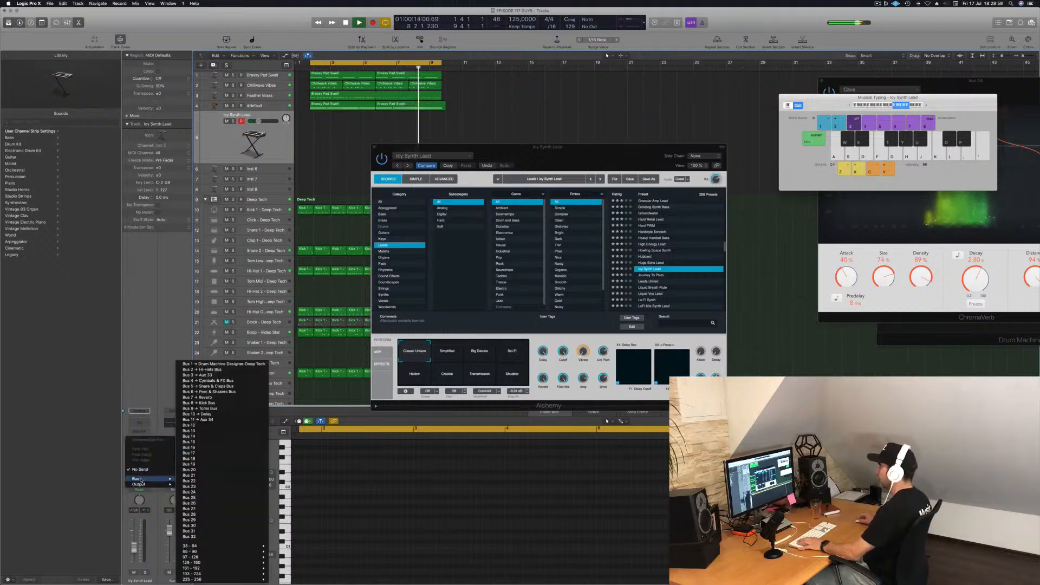
click(201, 420)
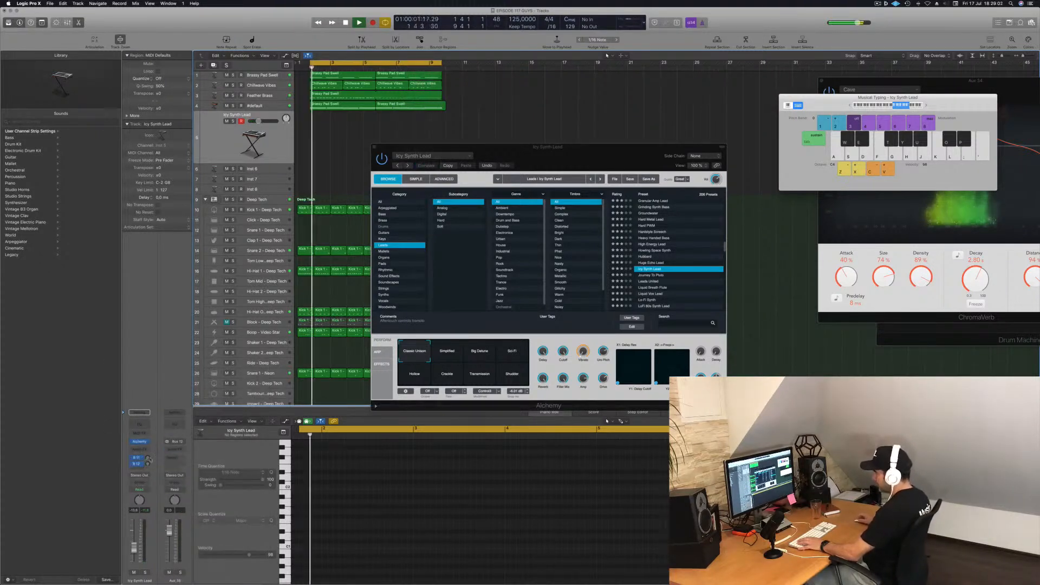
click(174, 449)
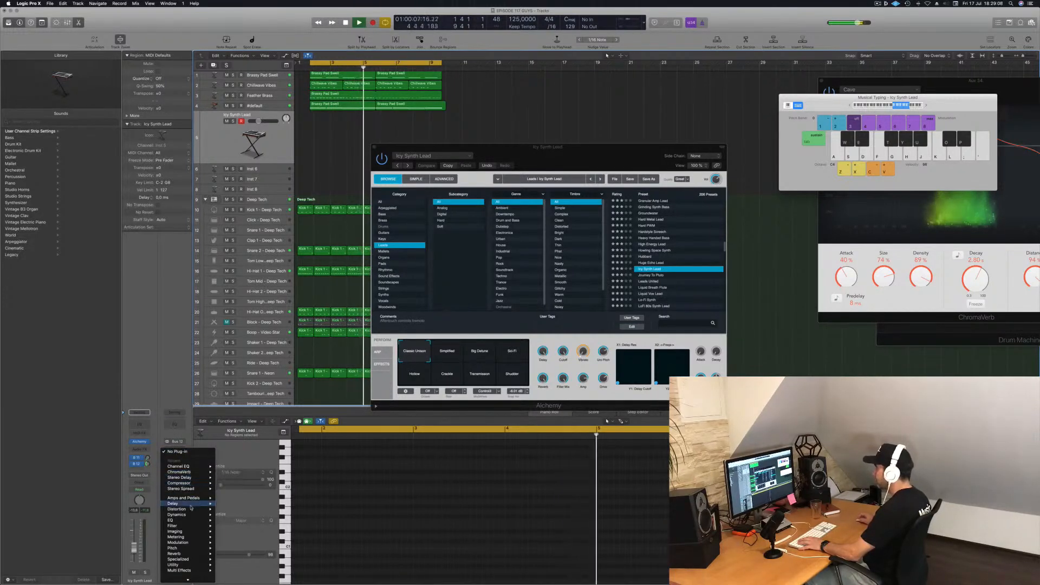
mouse_move(190, 521)
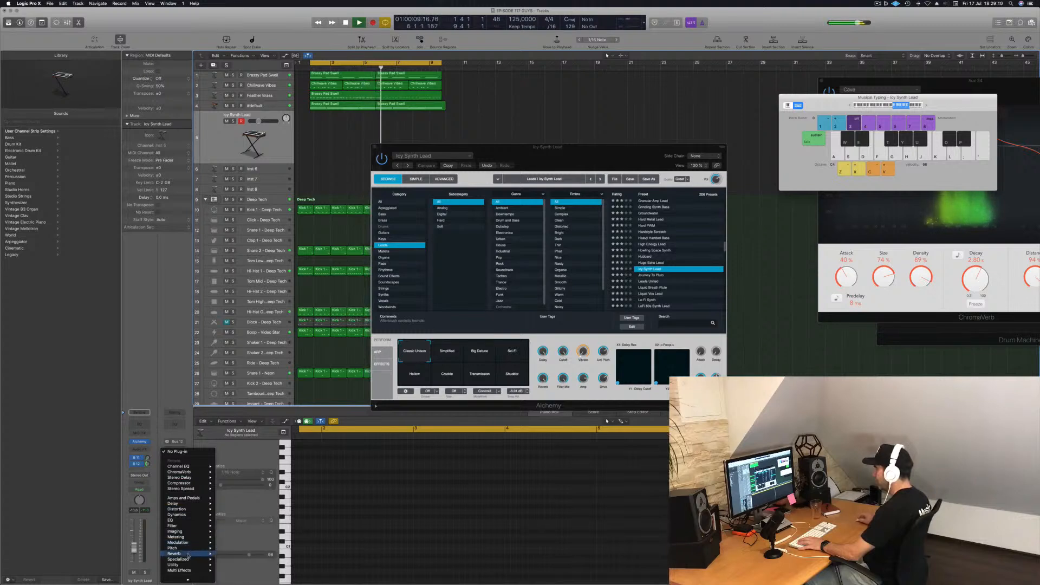
mouse_move(189, 553)
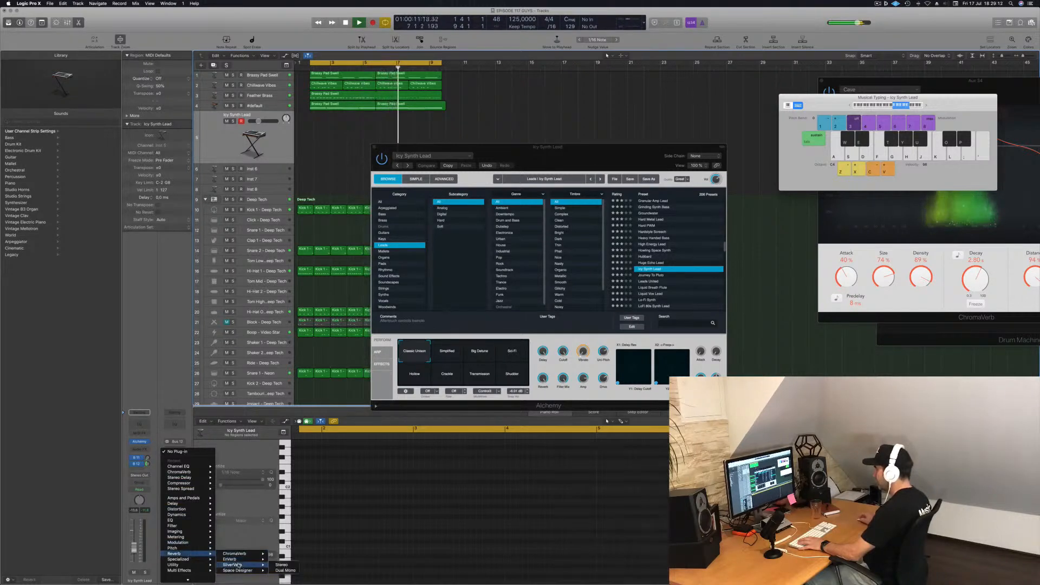
click(285, 565)
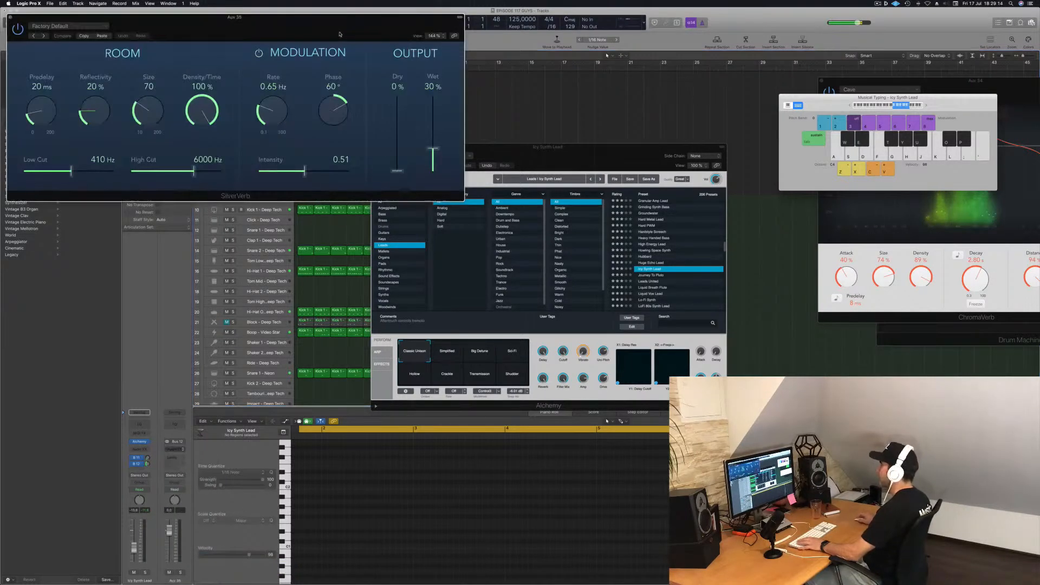
- Load the saved grandiose preset in SilverVerb and close the plug-in window
drag(204, 19, 364, 39)
click(236, 46)
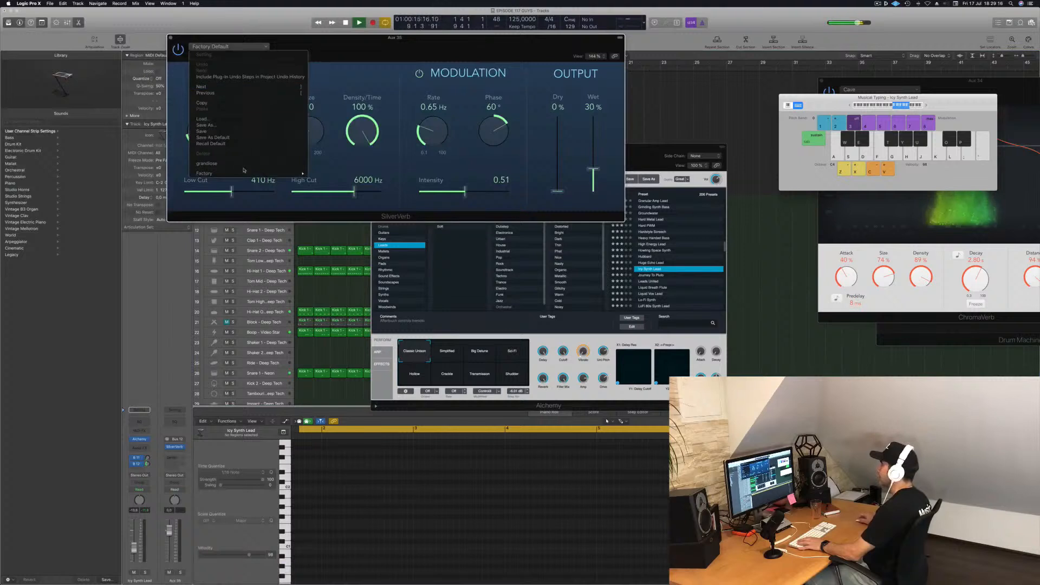
click(246, 166)
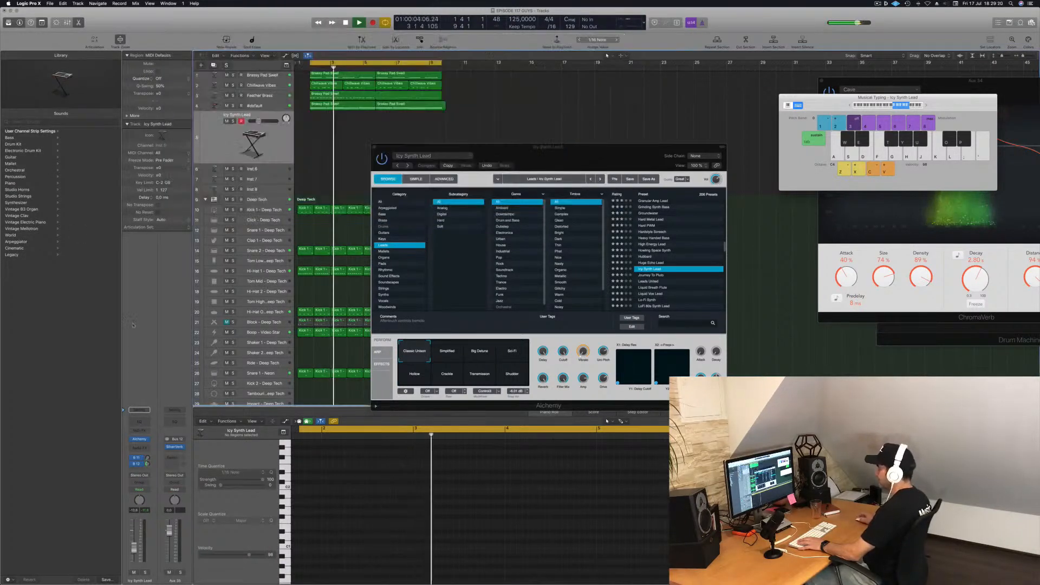
key(super+w)
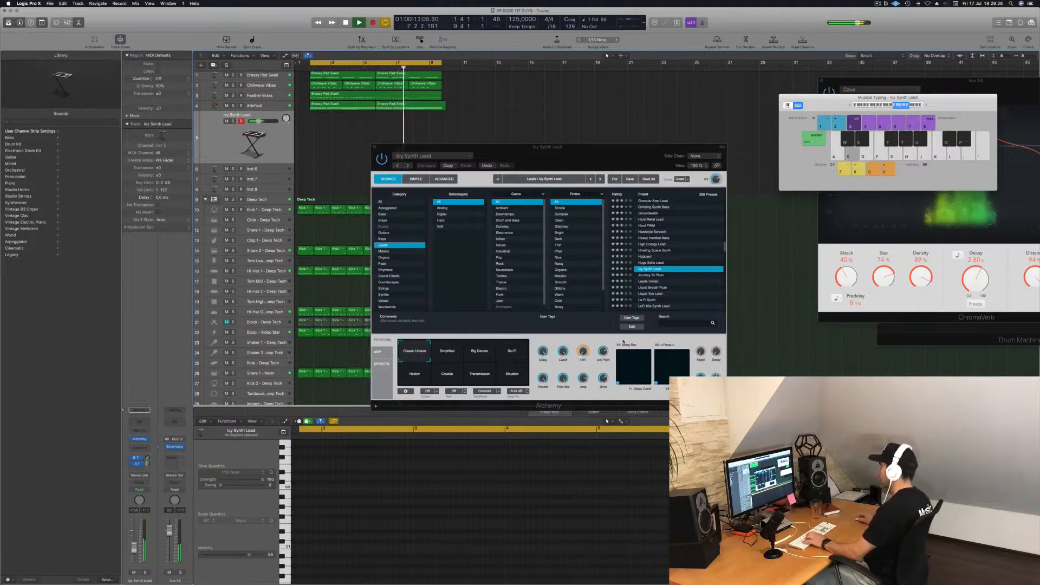
- Step through the Leads presets in Alchemy to load Liquid Breath Flute
key(Down)
key(Down)
key(Down)
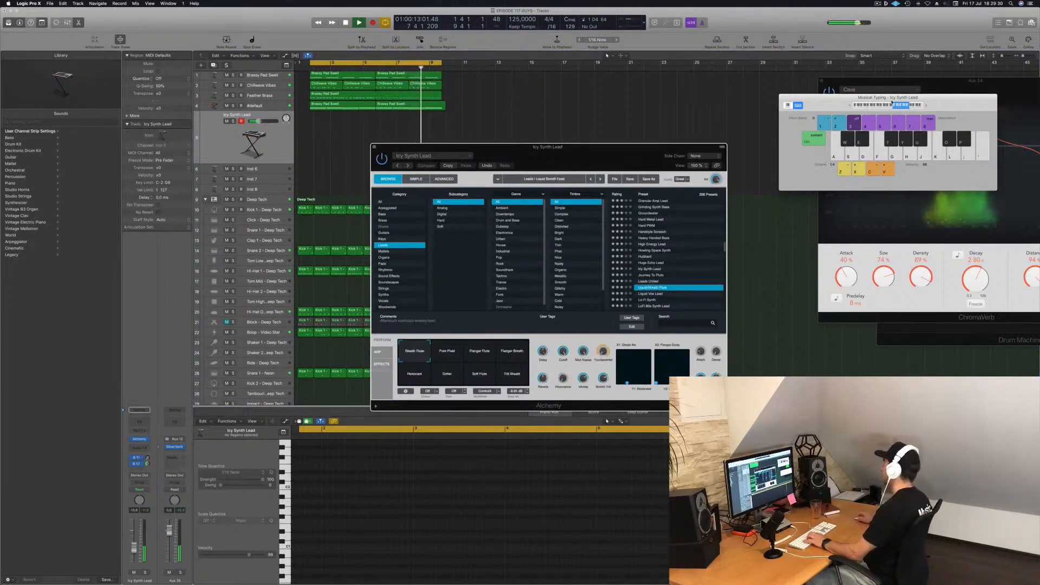
- Audition Liquid Breath Flute's Pure Flute, Flanger Flute, Flanger Breath and Resonant variations over the loop and adjust the track's second send level
drag(588, 155, 592, 107)
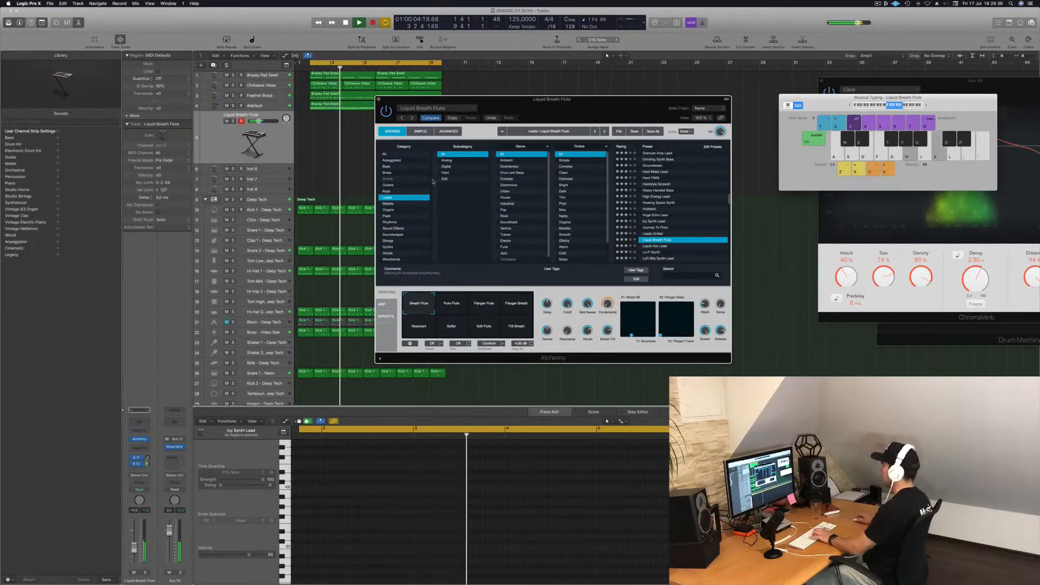
click(455, 302)
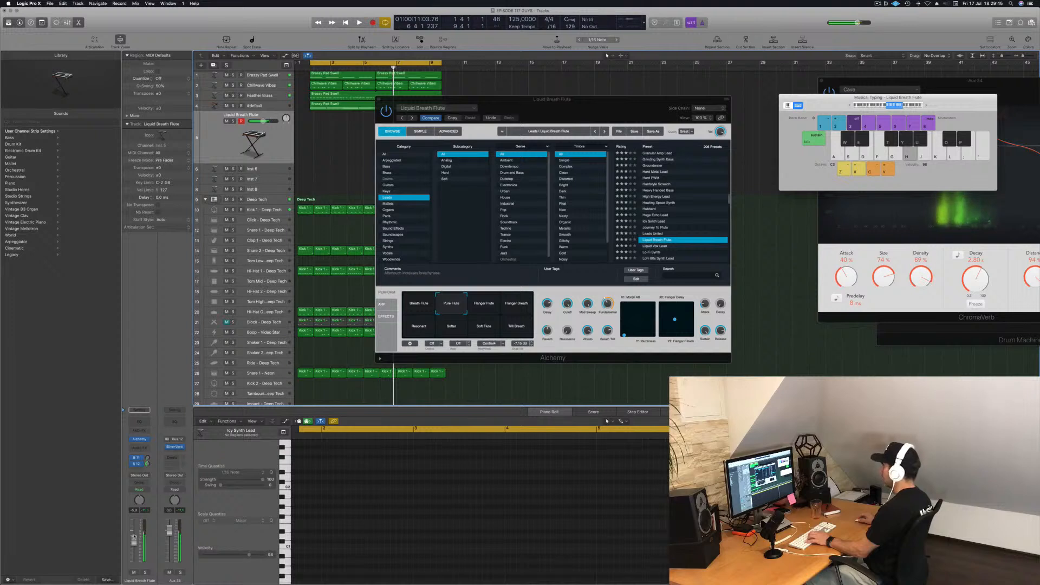
key(space)
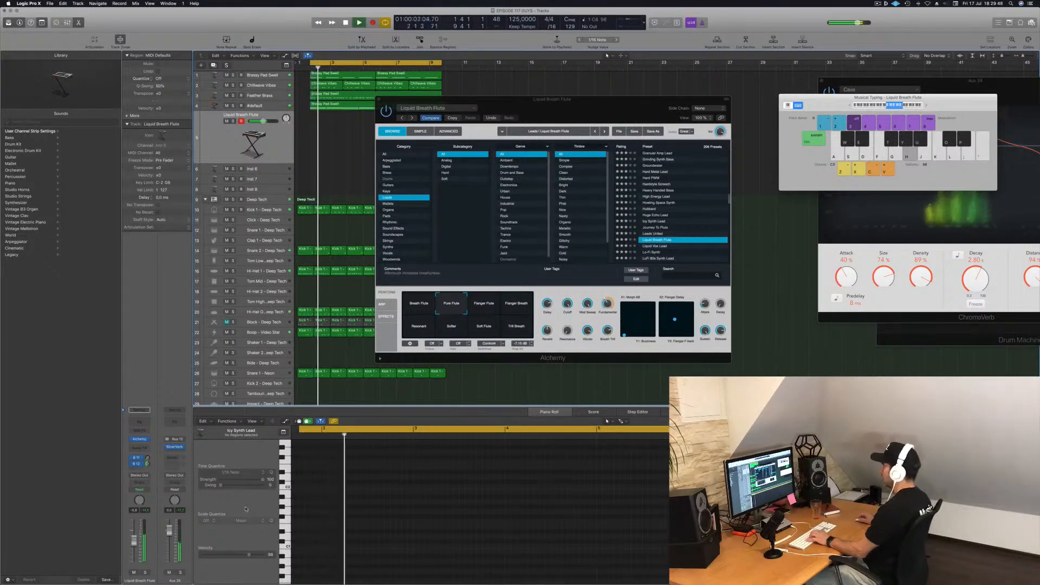
click(482, 300)
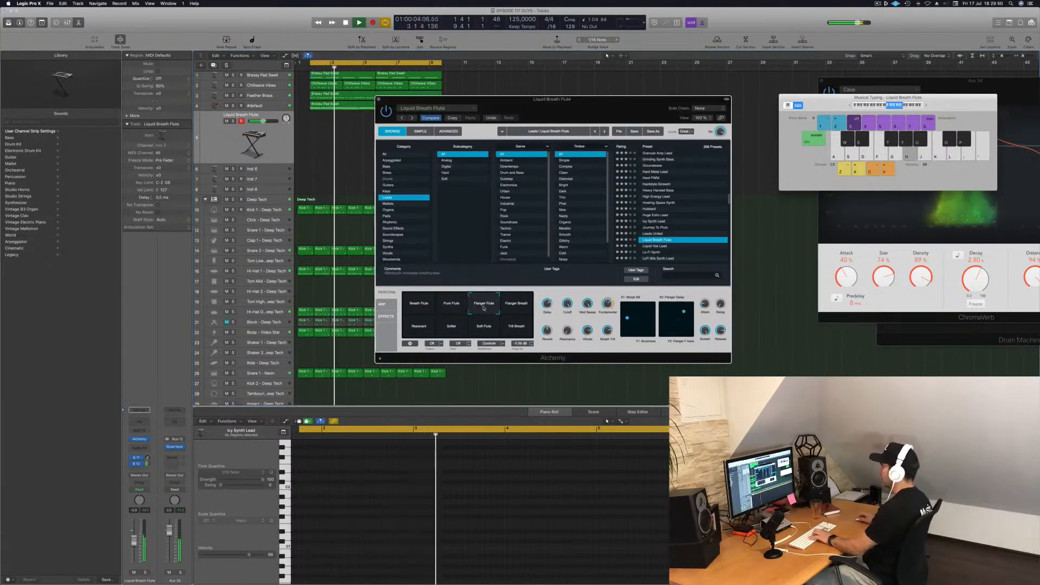
click(147, 464)
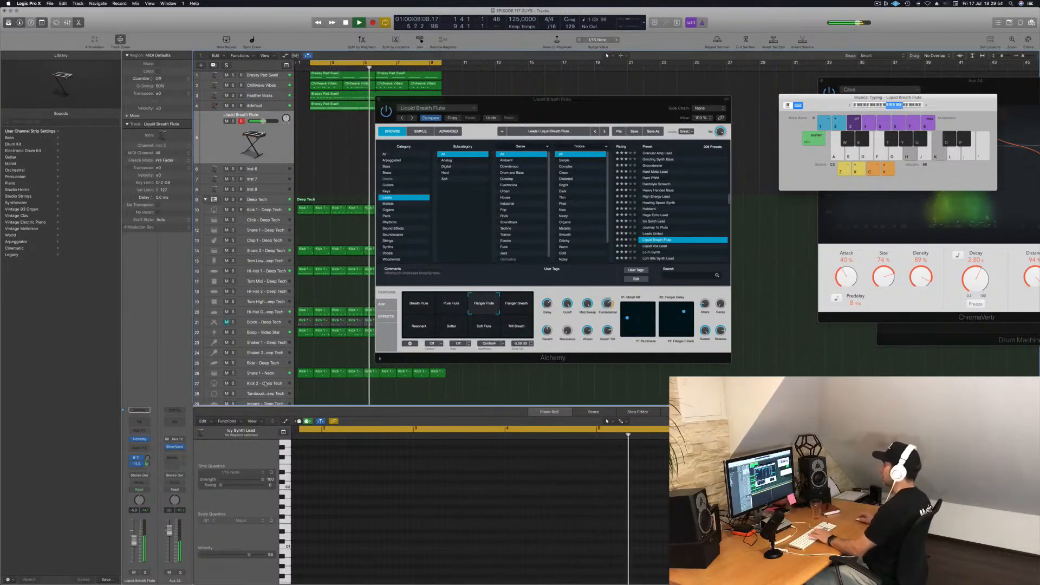
click(516, 307)
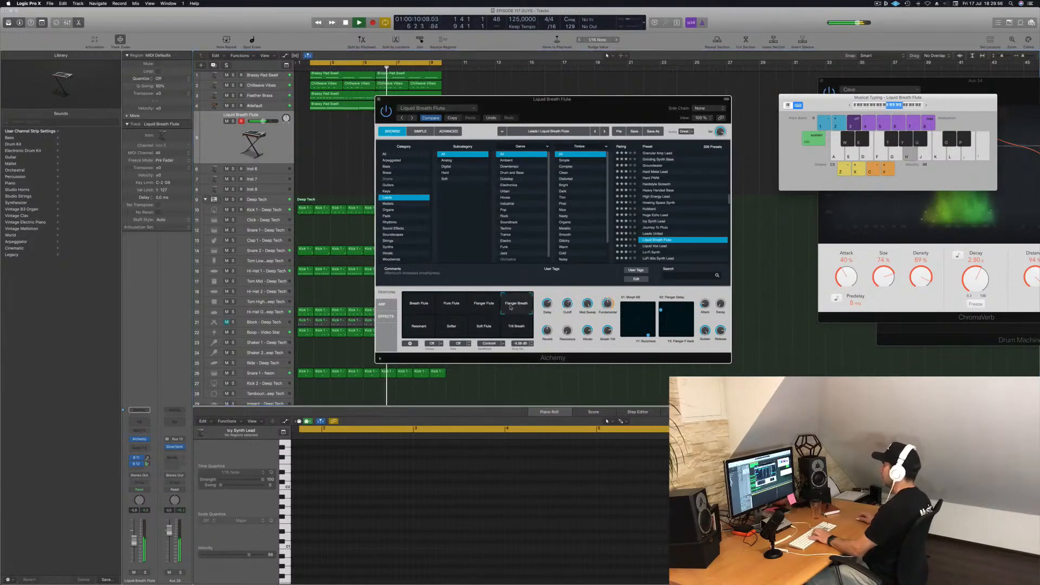
click(435, 328)
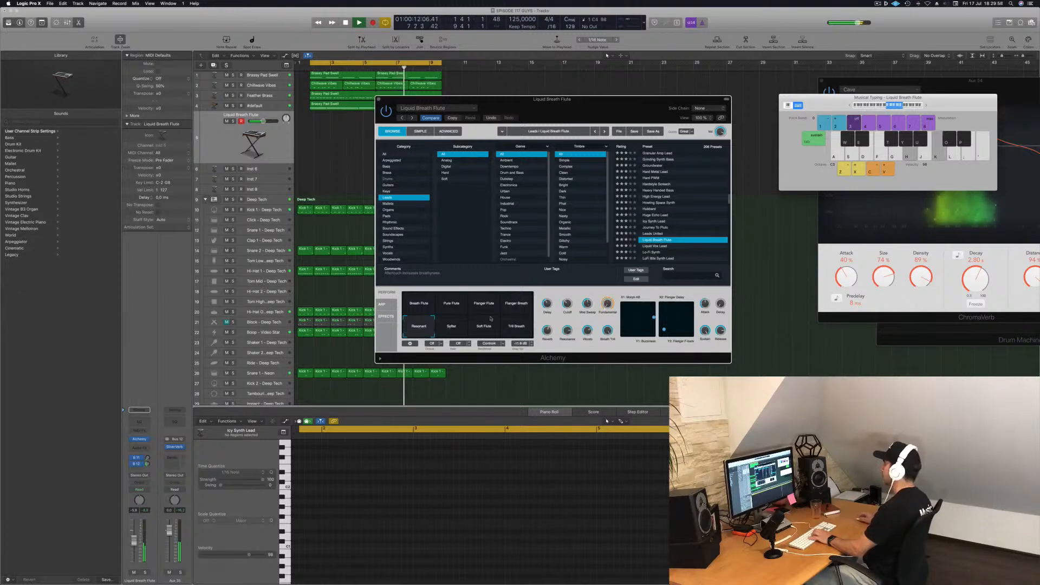
- Try the Liquid Vox Lead, Lo-Fi Synth and LoFi 80s Synth Lead presets in Alchemy while the loop plays
scroll(675, 234, down, 1)
click(657, 233)
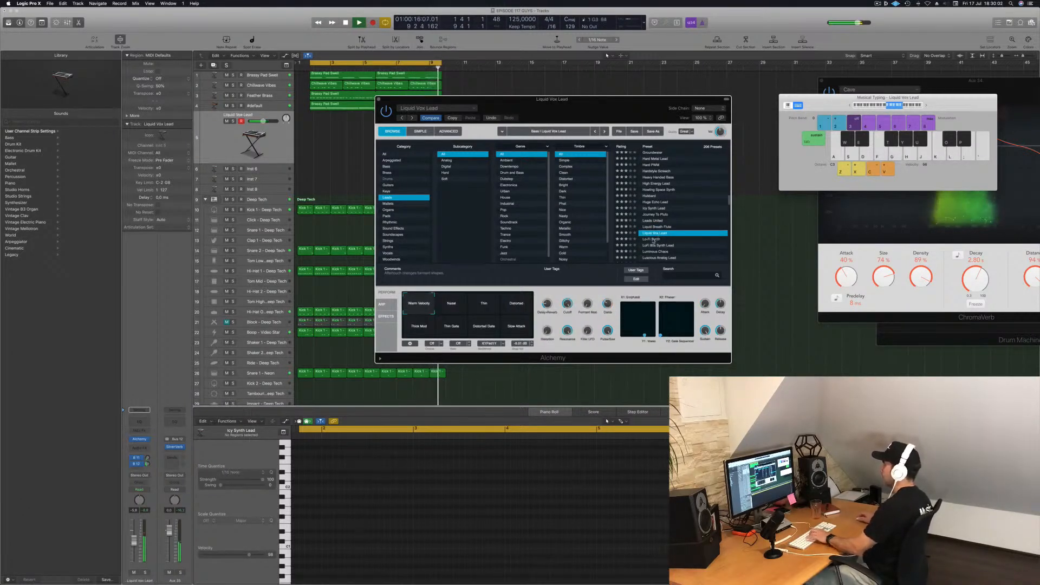
click(653, 239)
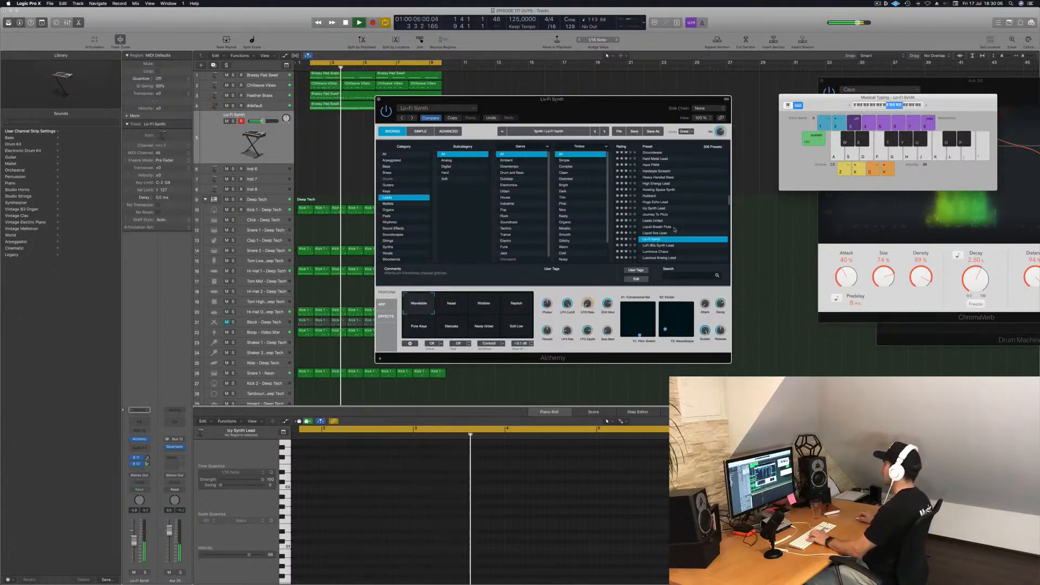
scroll(674, 229, down, 3)
click(659, 205)
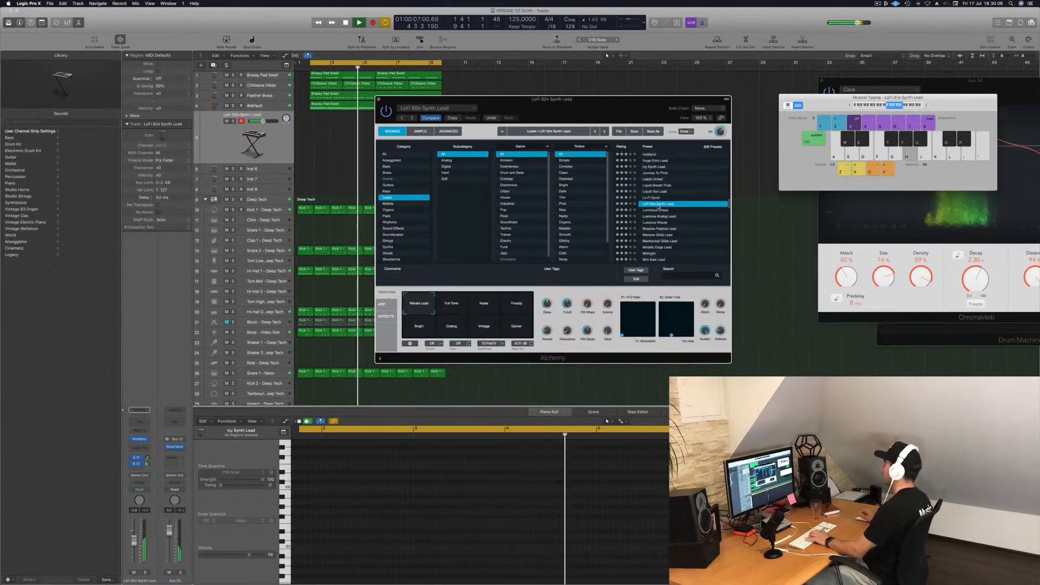
- Compare the Full Tone, Nasal, Throaty and Bright variations of LoFi 80s Synth Lead and lower the track's volume slightly
click(452, 305)
click(486, 308)
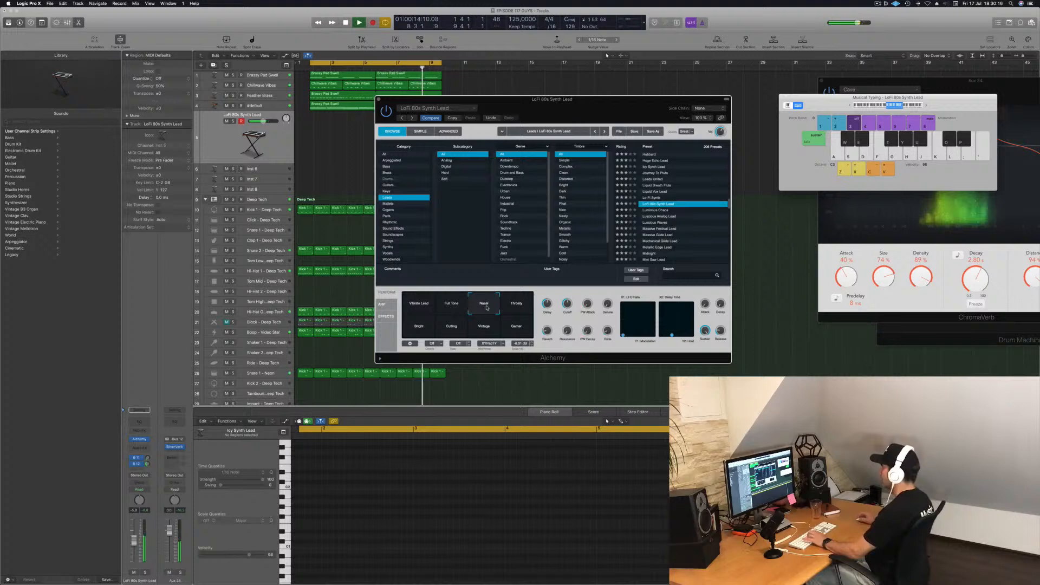
click(518, 308)
click(418, 327)
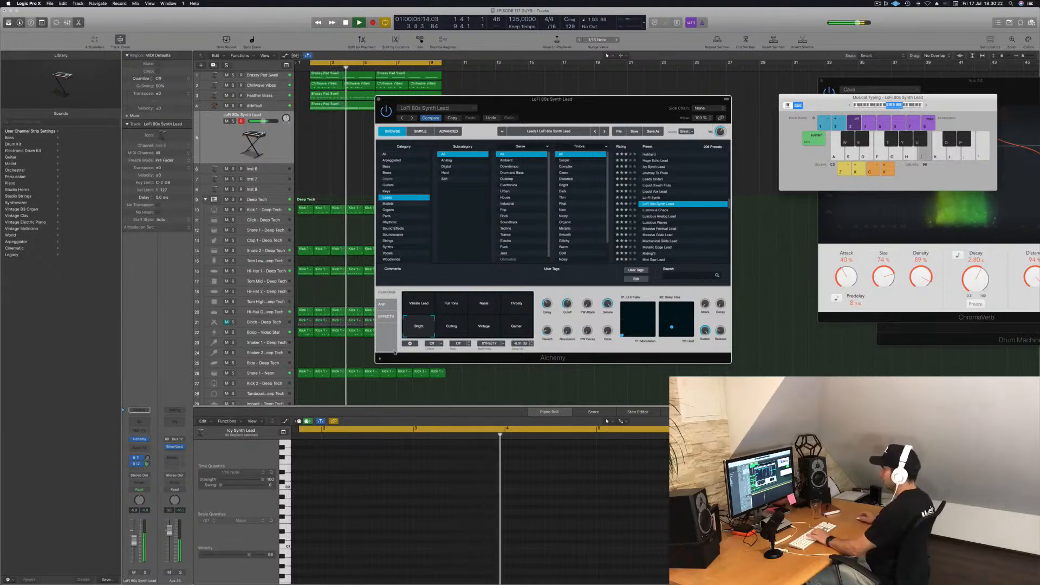
click(134, 545)
drag(134, 546, 134, 548)
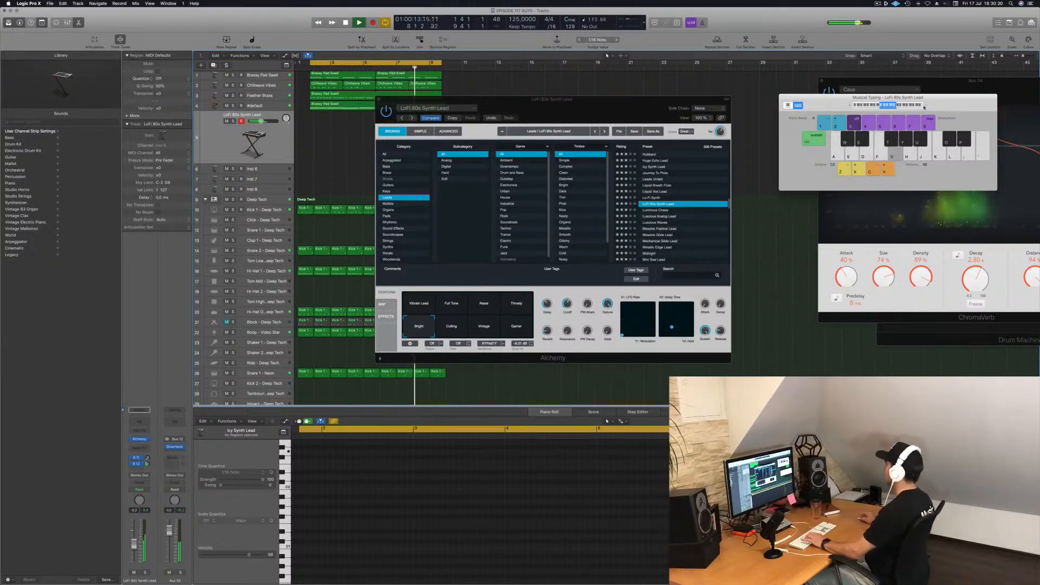
- Audition the Vibrato Lead and Full Tone variations of LoFi 80s Synth Lead with Musical Typing
click(421, 309)
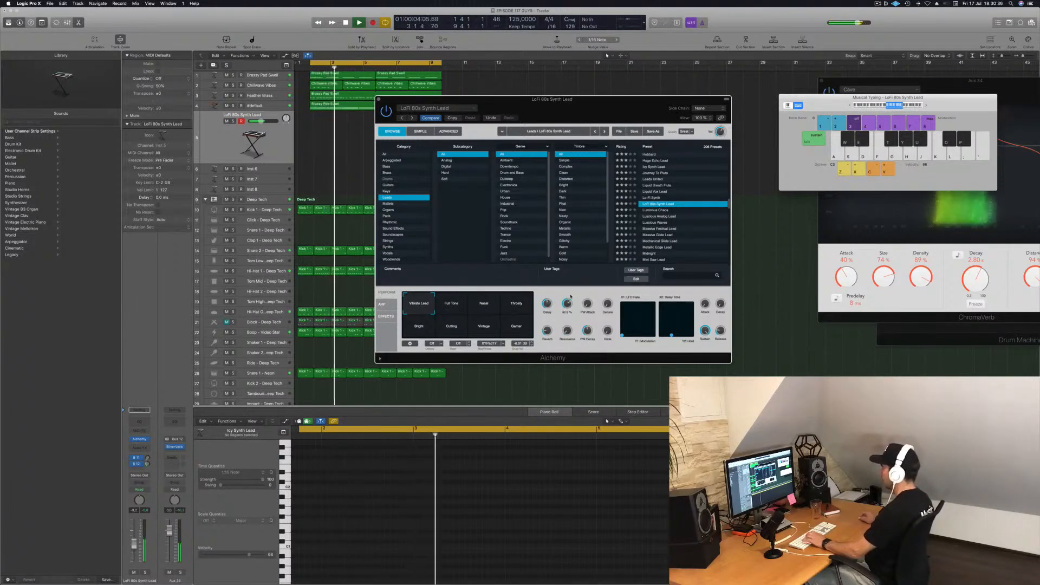
key(g)
click(461, 308)
key(g)
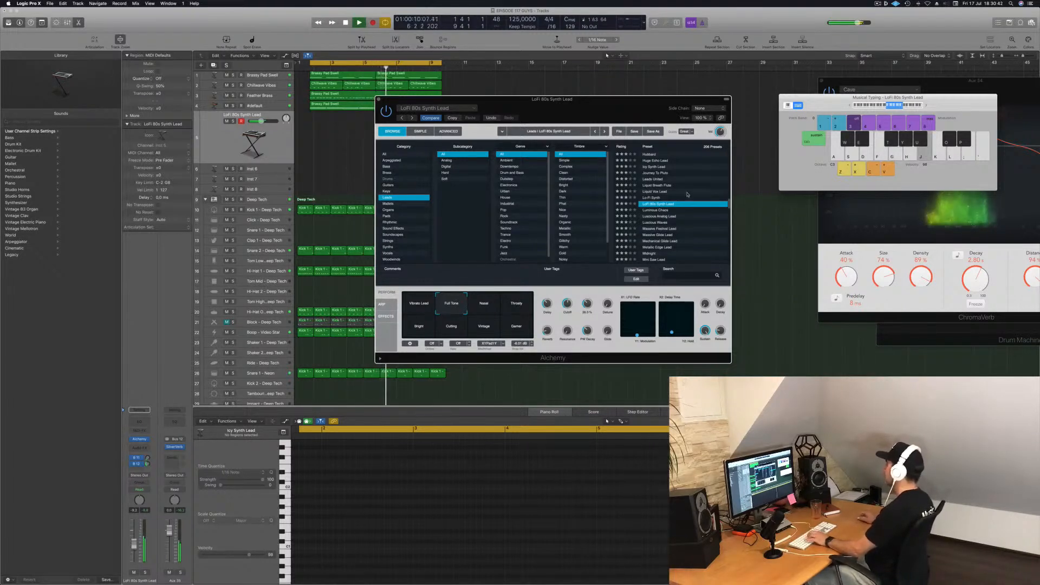
- Step through Luminous Chaos and Luminous Analog Lead to load the Massive Glide Lead preset
click(660, 210)
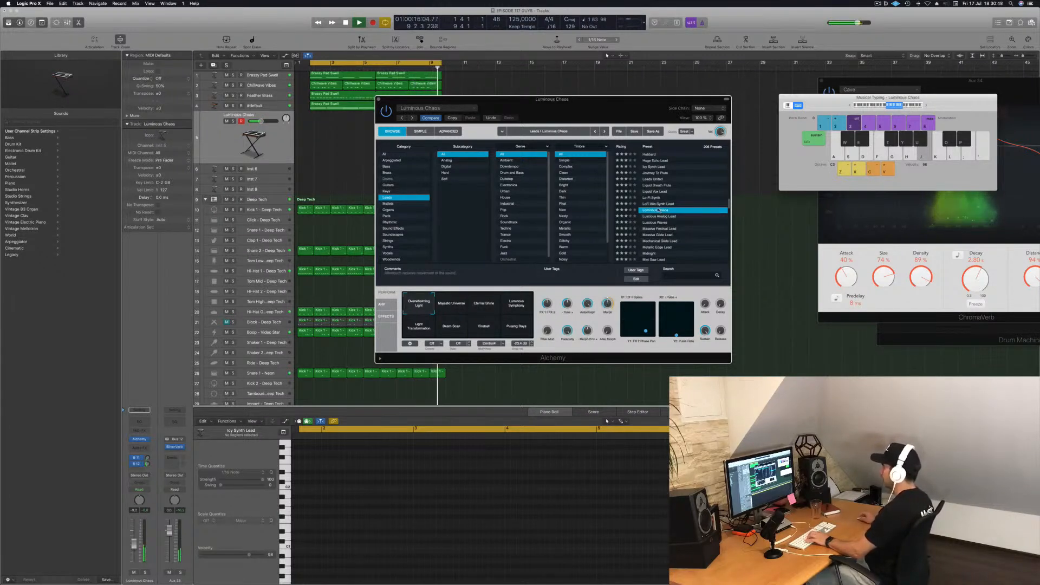
click(664, 216)
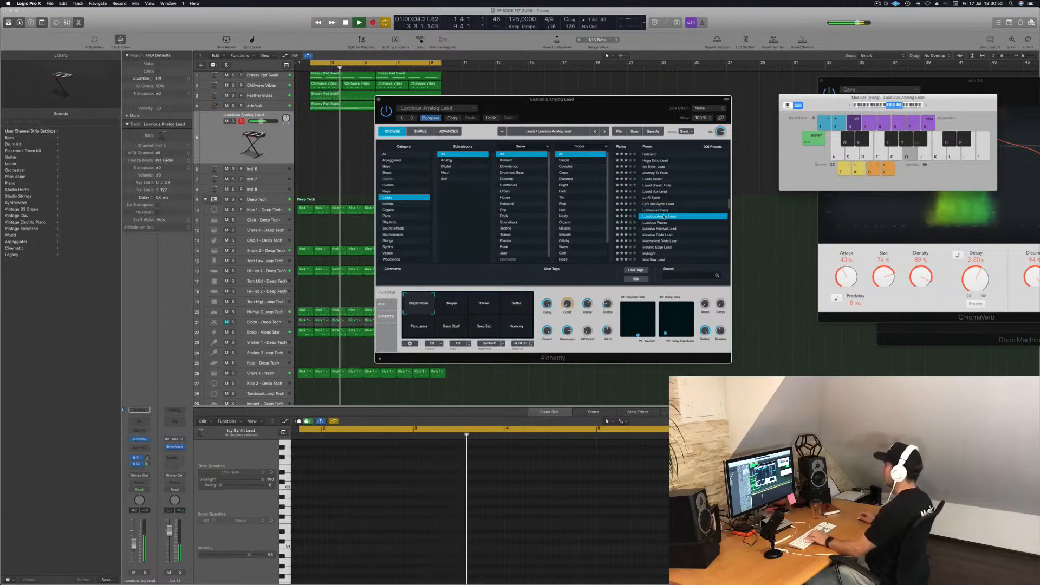
click(662, 235)
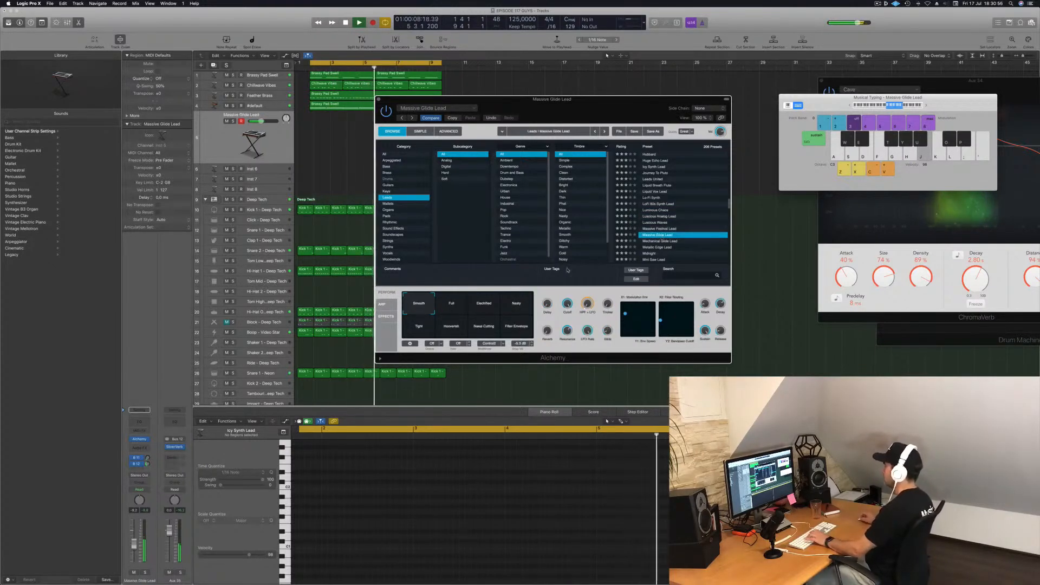
- Audition Massive Glide Lead's variations from Full to Nasal Cutting, adjusting the second send level, and settle on Smooth
key(h)
click(451, 307)
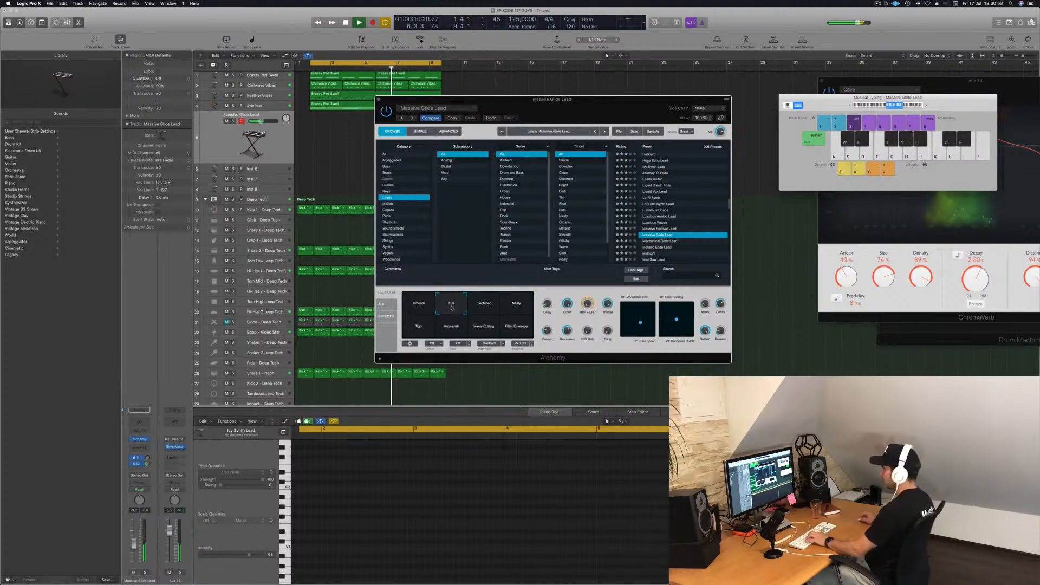
click(484, 309)
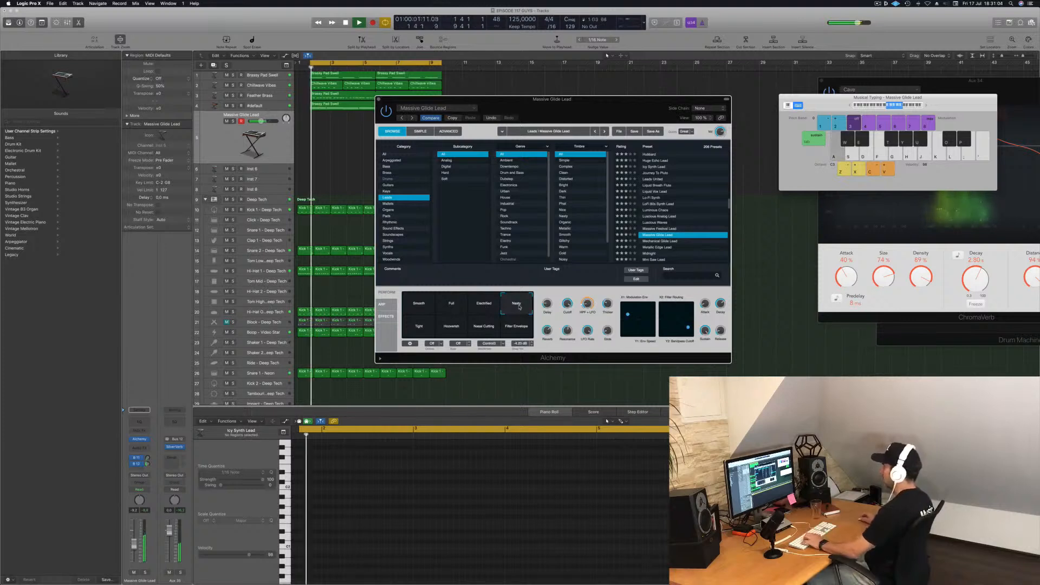
key(a)
click(425, 326)
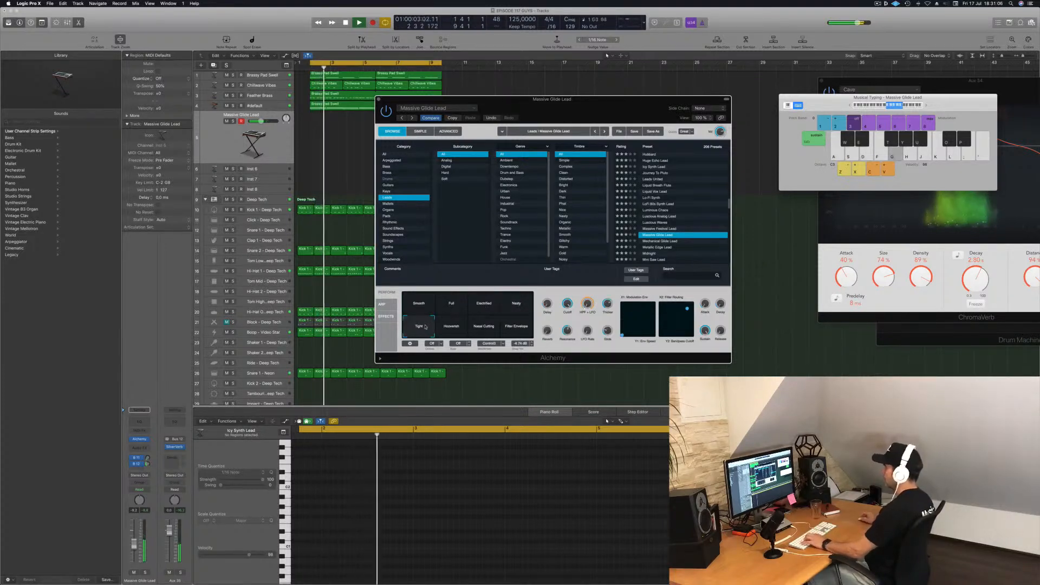
click(153, 455)
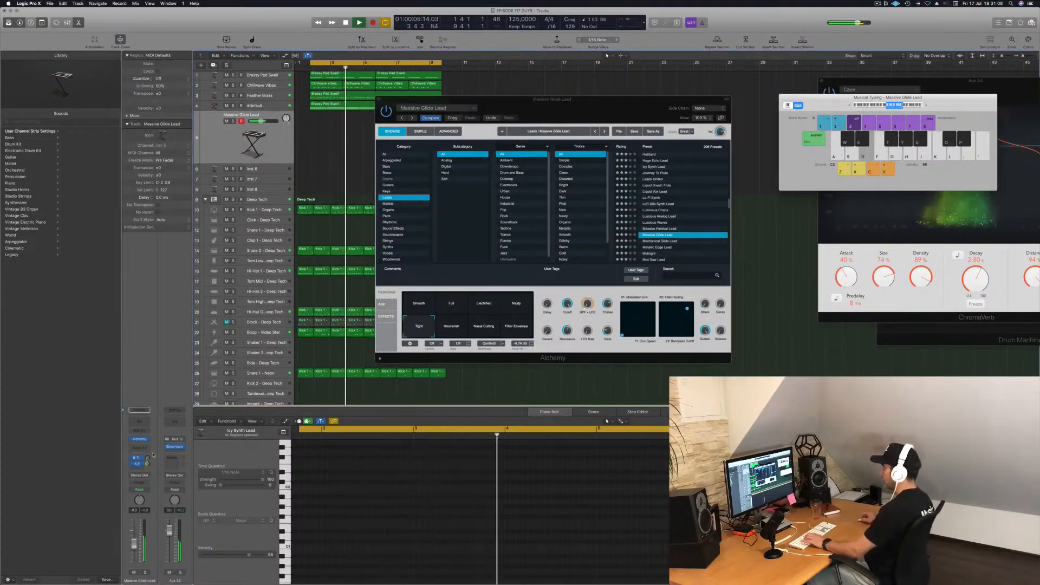
click(483, 325)
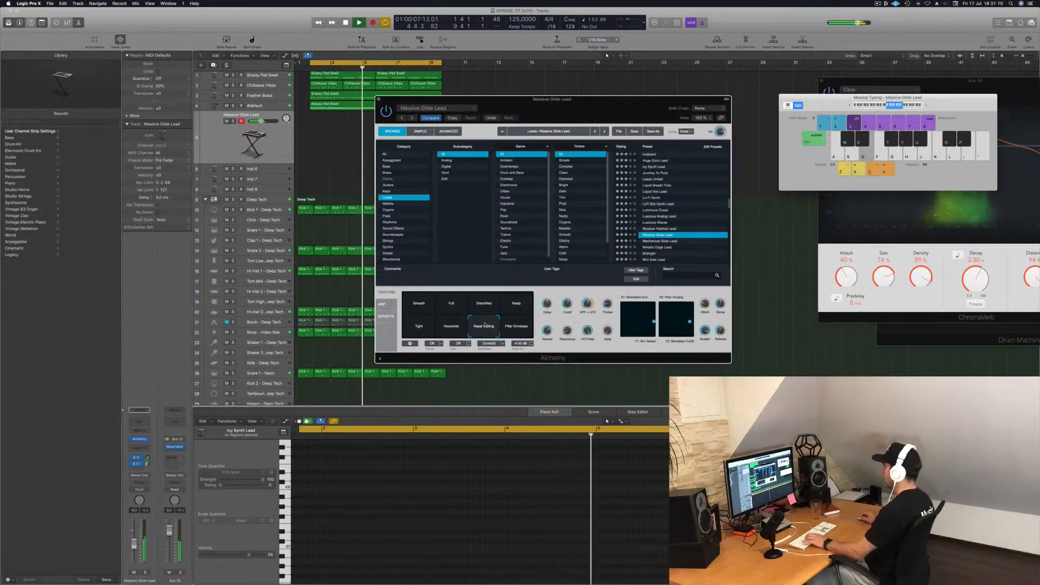
click(418, 305)
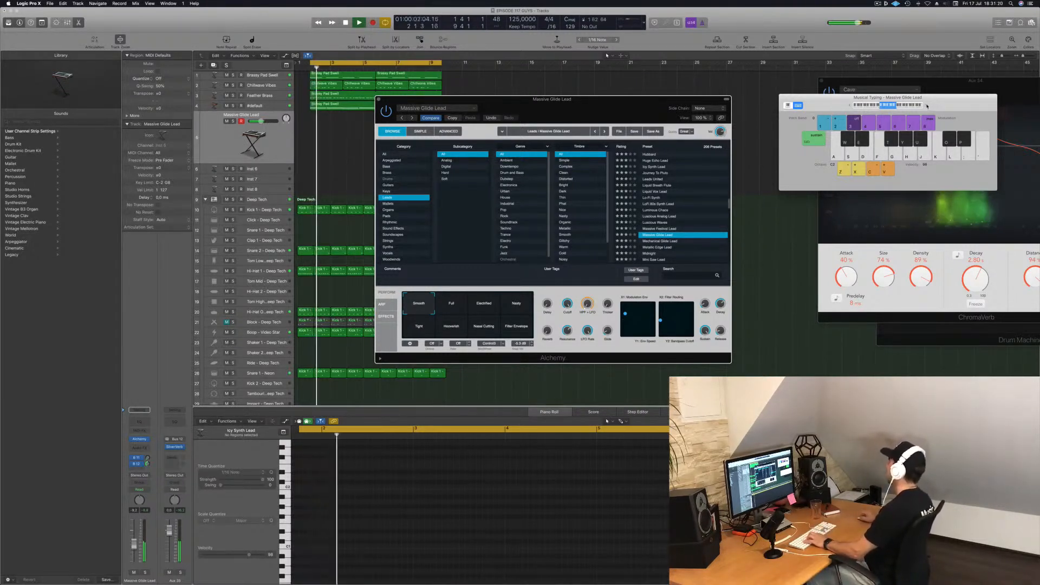
- Raise the Musical Typing octave to C4 and rehearse a melody with the Massive Glide Lead sound
click(926, 106)
click(926, 106)
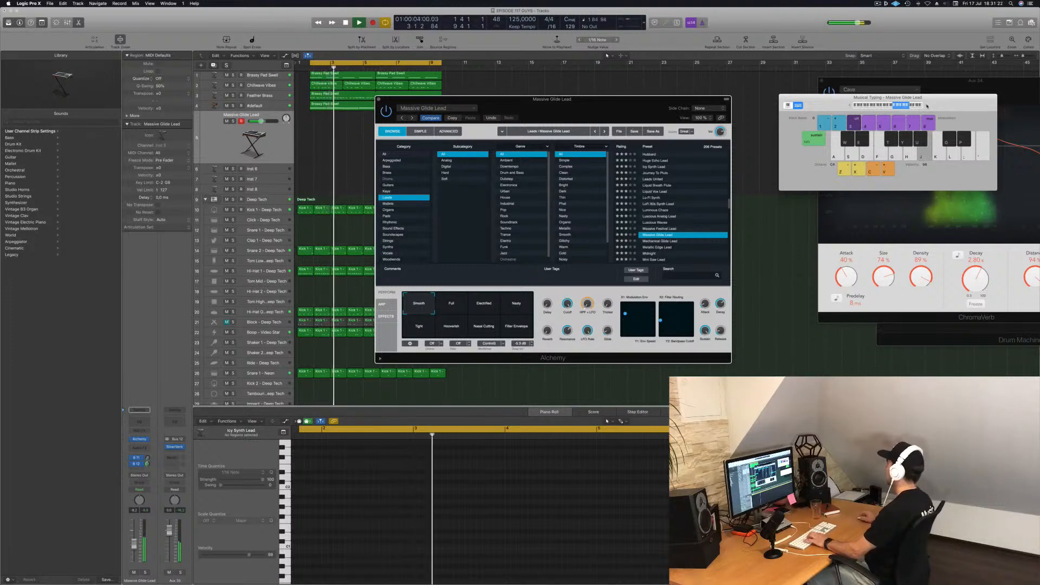
key(j)
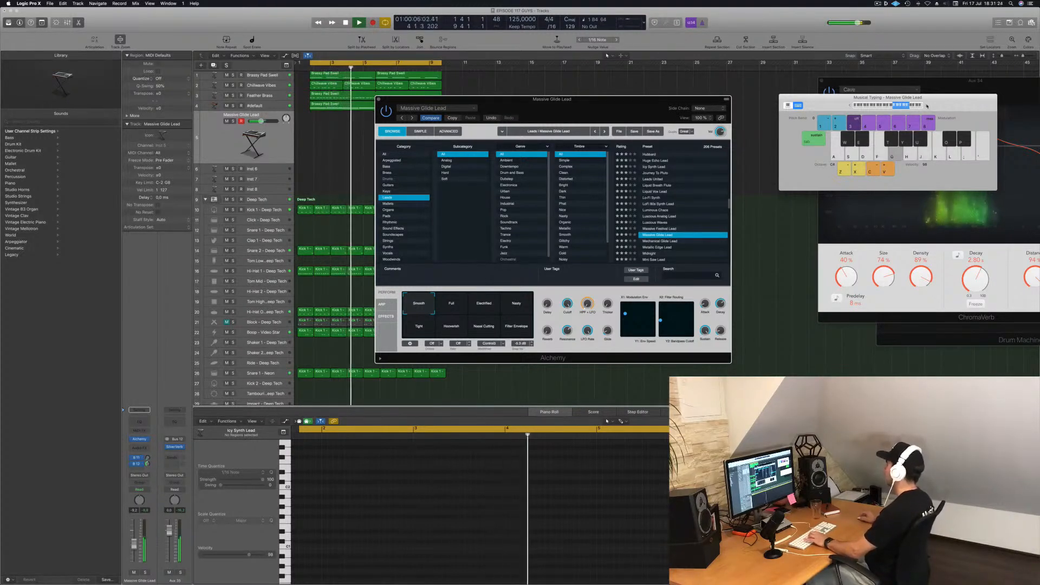
key(h)
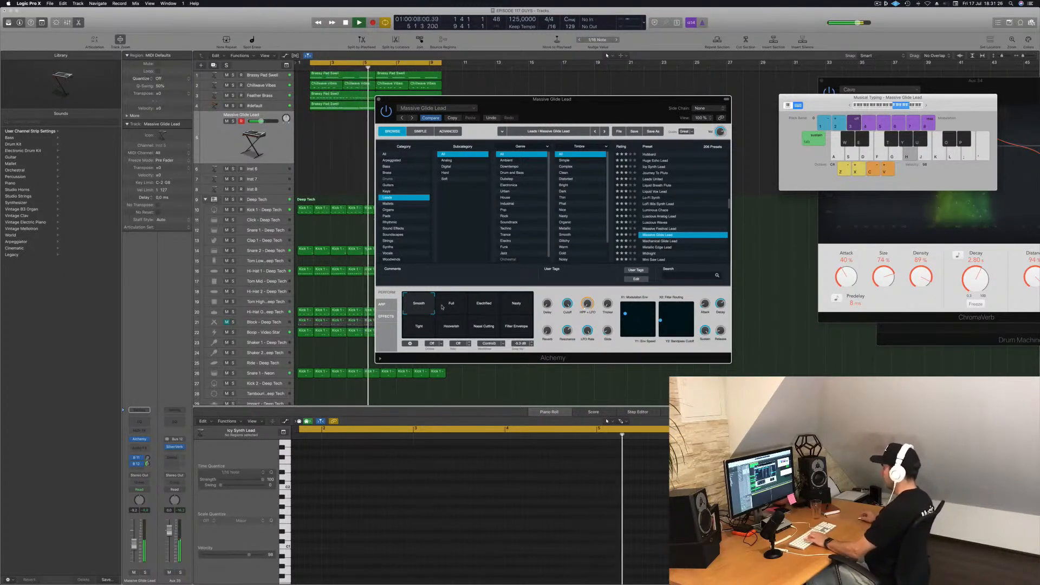
key(g)
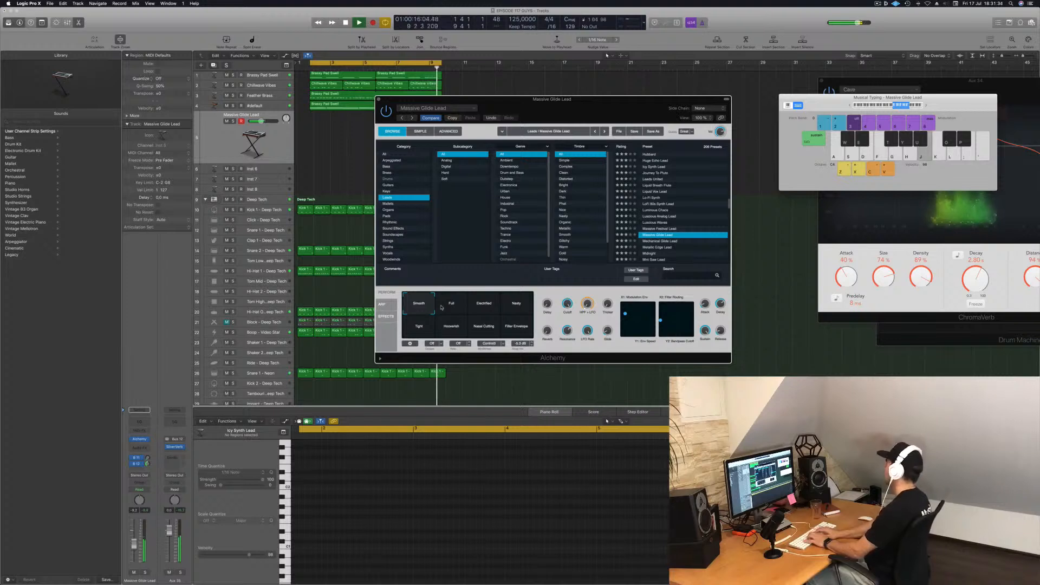
- Record a lead melody on the Massive Glide Lead track over the cycle with Musical Typing, overdubbing further notes on the second pass
key(r)
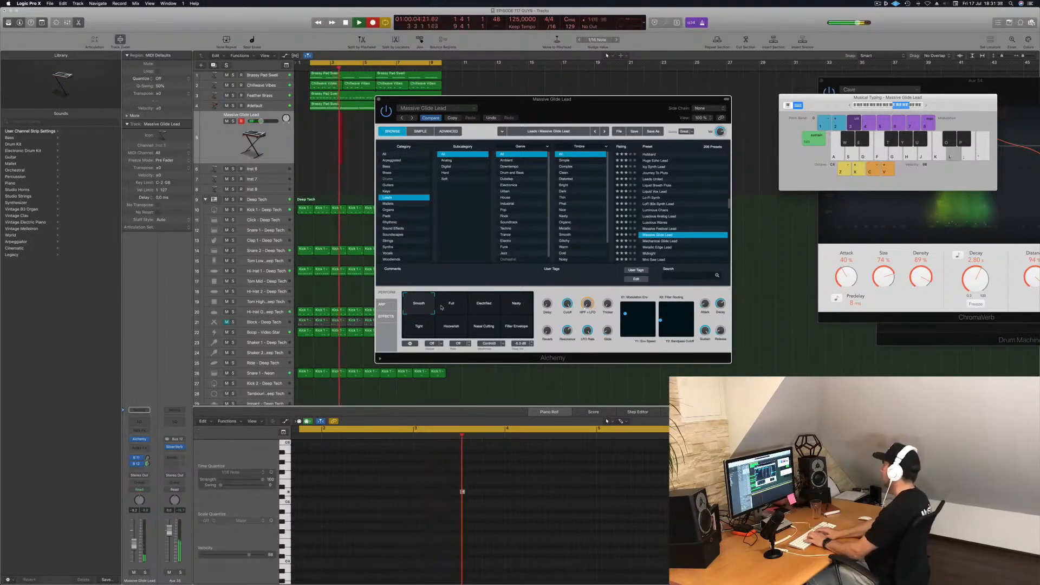
key(l)
key(k)
key(g)
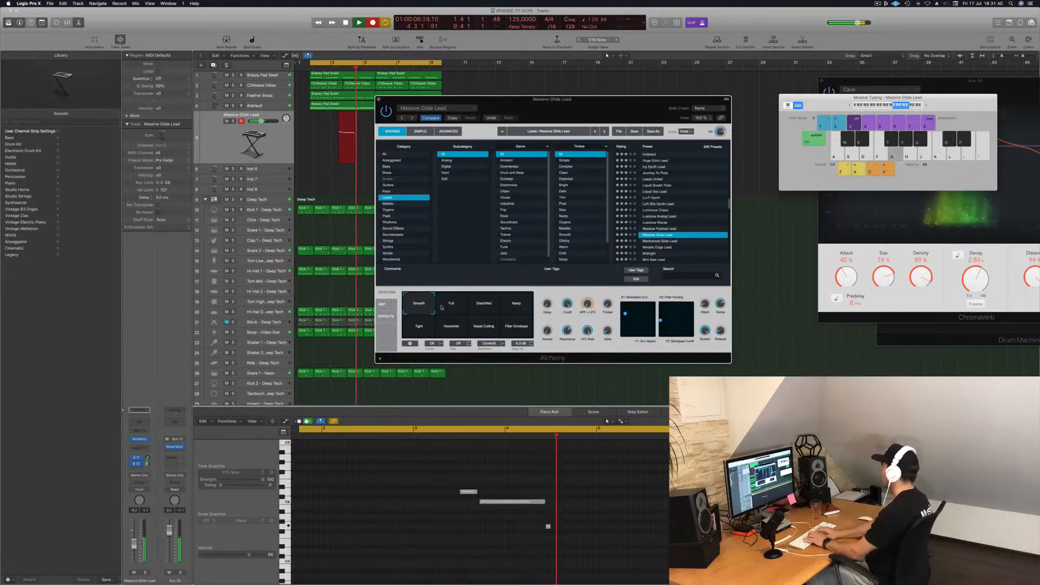
key(h)
key(l)
key(k)
key(j)
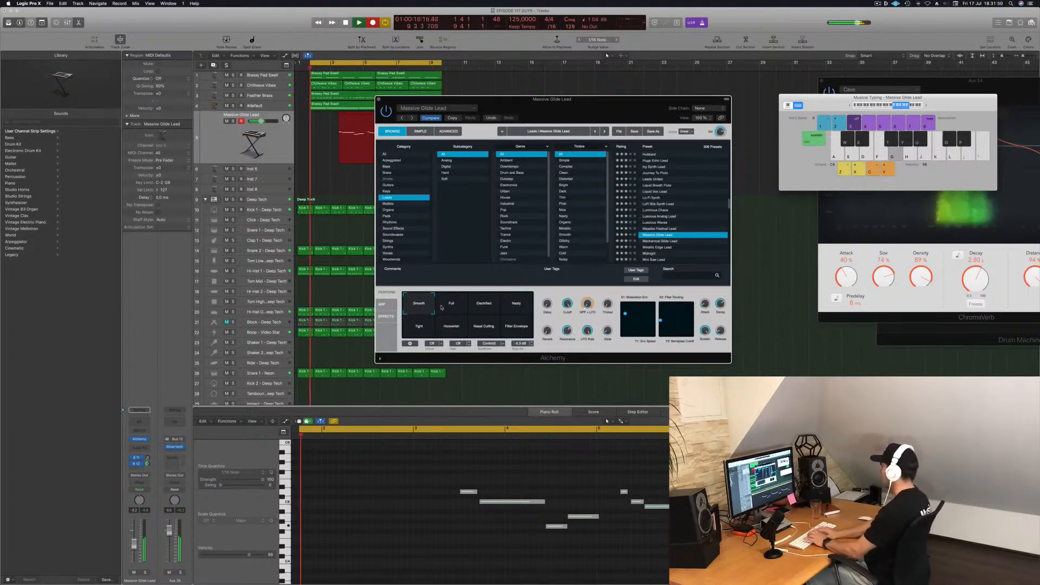
key(l)
key(g)
key(k)
key(j)
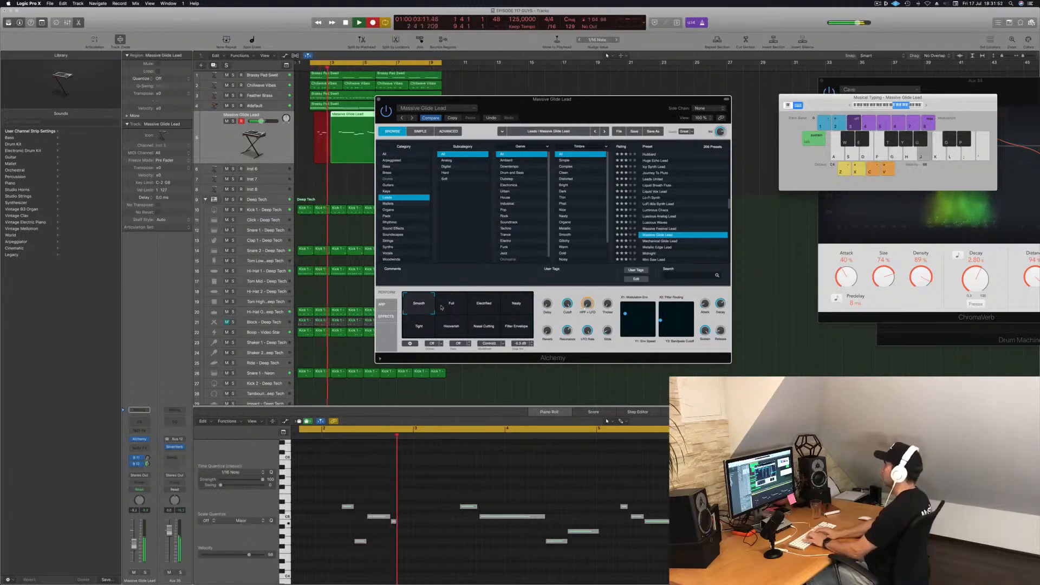
key(l)
key(k)
key(j)
key(g)
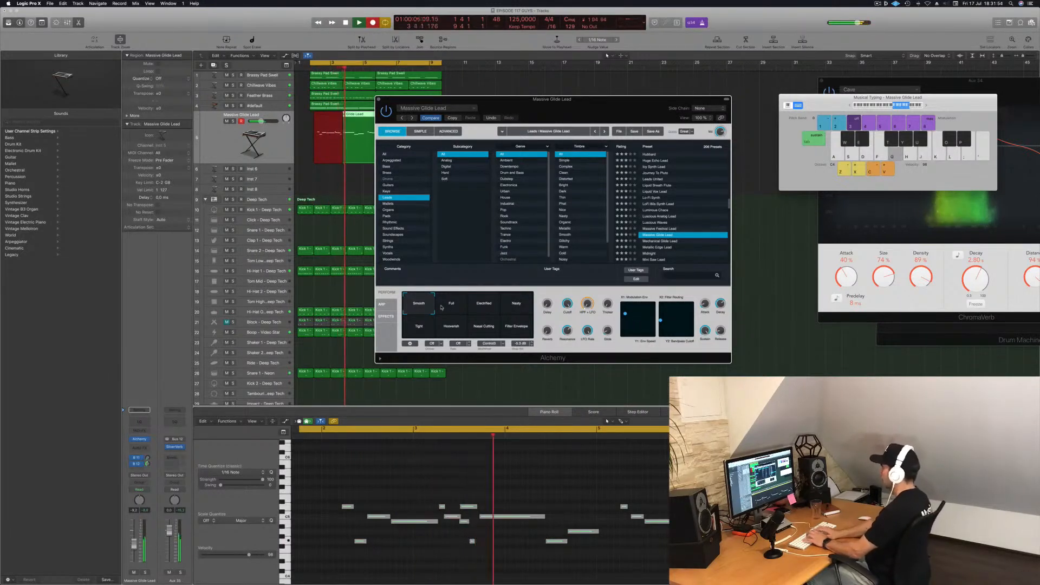
key(space)
- Play back the recorded lead melody and move the Alchemy window clear of the new region
key(space)
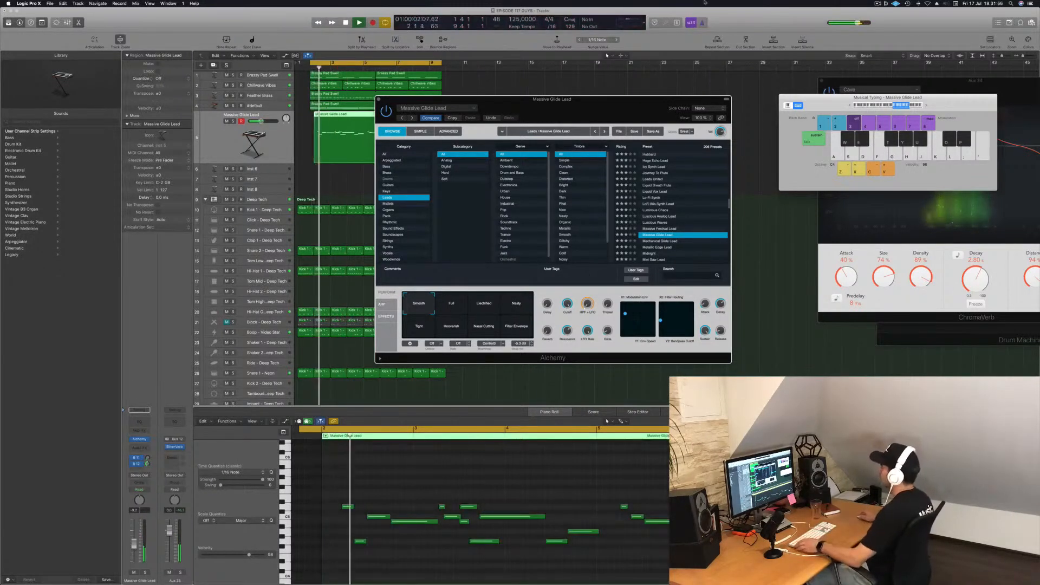
drag(615, 99, 804, 132)
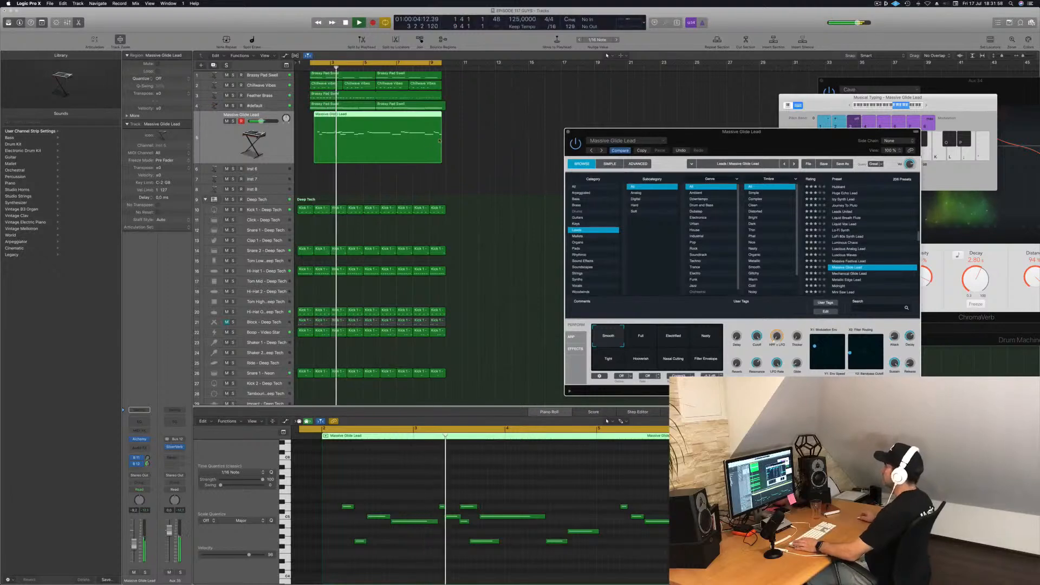
- Listen through the recorded Massive Glide Lead melody once more and delete its region
click(392, 143)
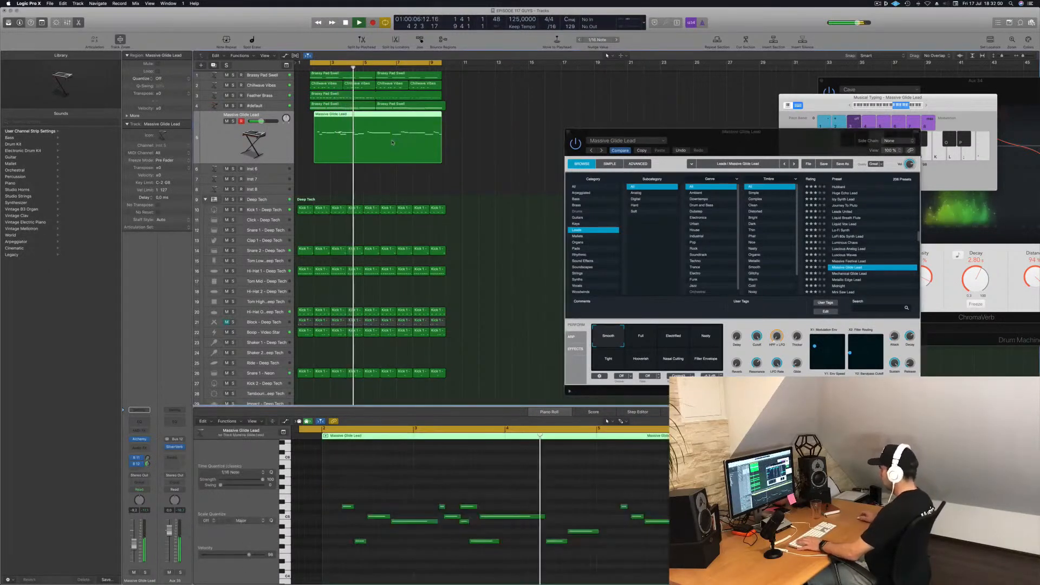
key(super+Left)
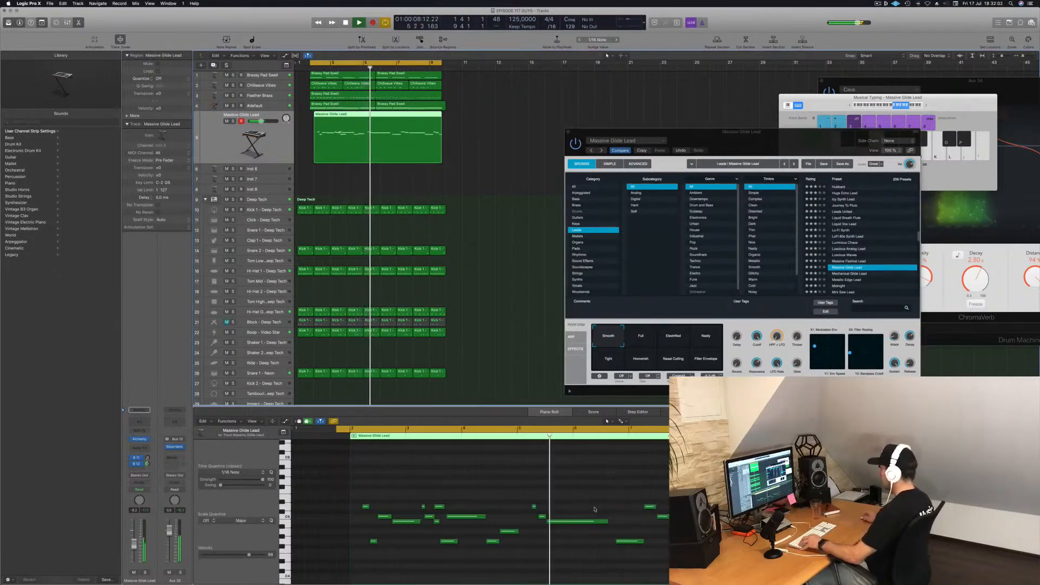
key(space)
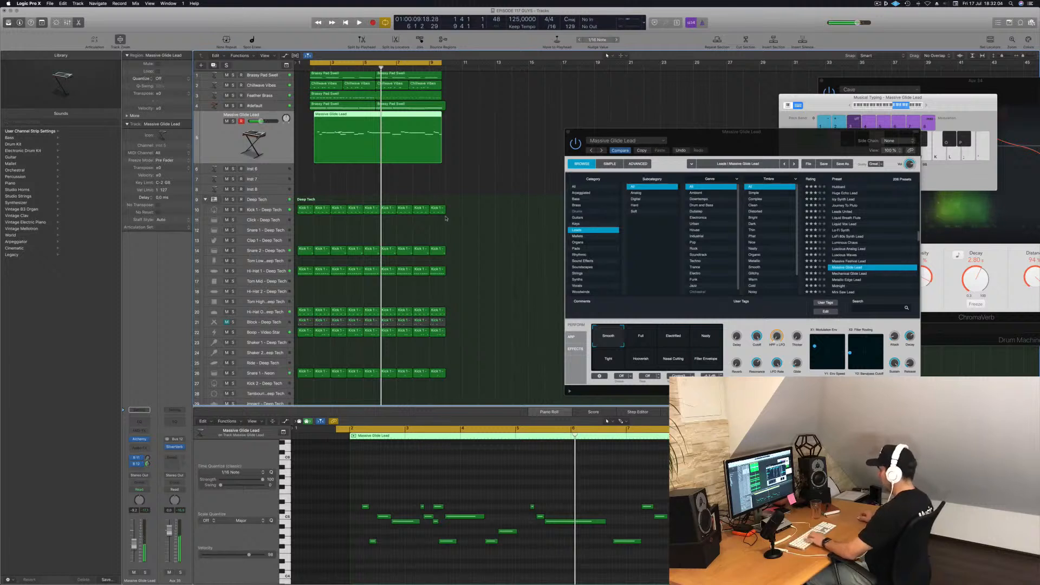
key(Delete)
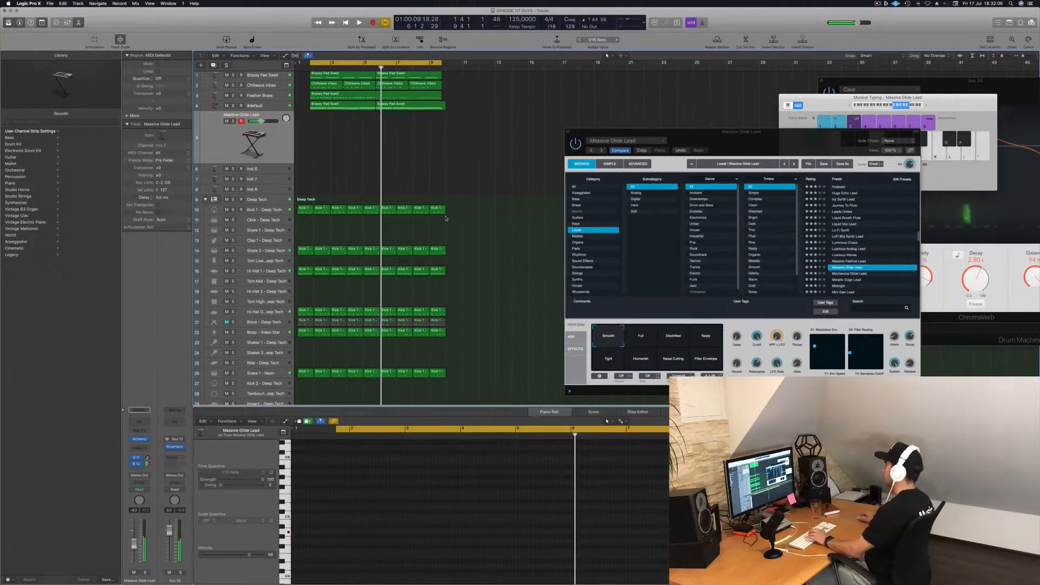
- Audition Massive Glide Lead's variations, including Full, Electrified and Filter Envelope, and return to Smooth with the loop playing
click(644, 340)
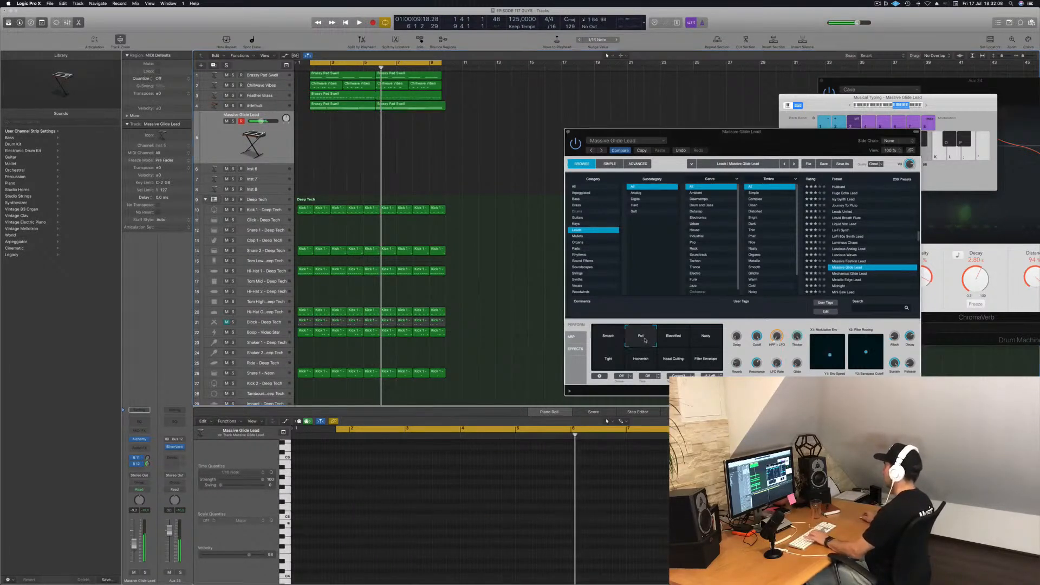
click(679, 339)
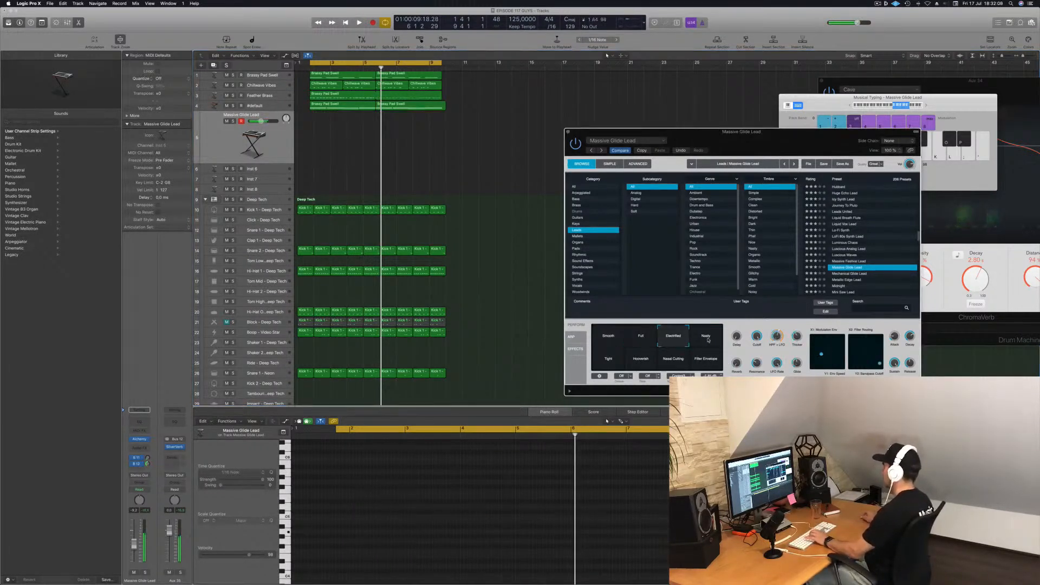
click(612, 365)
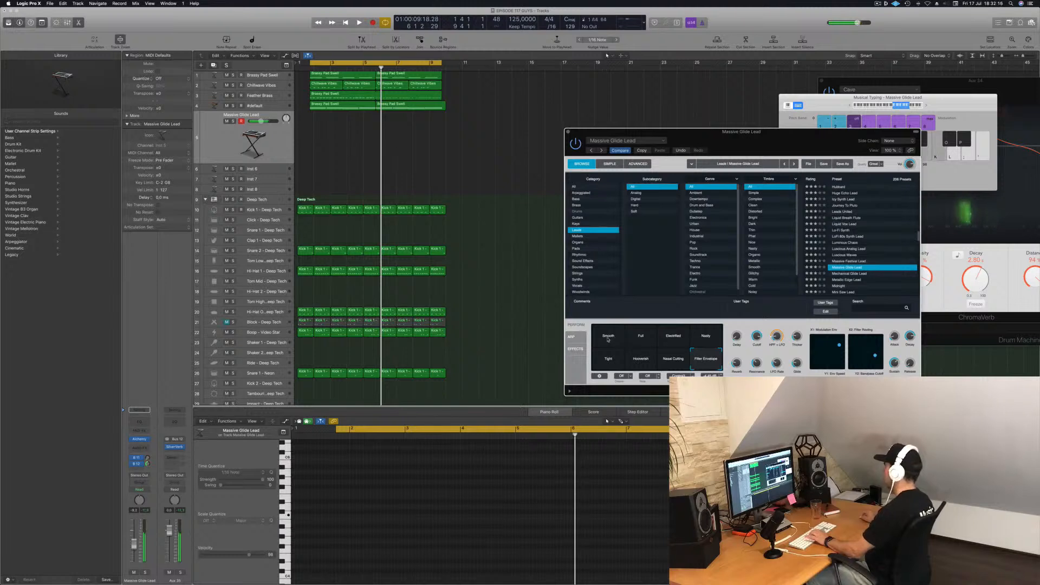
key(space)
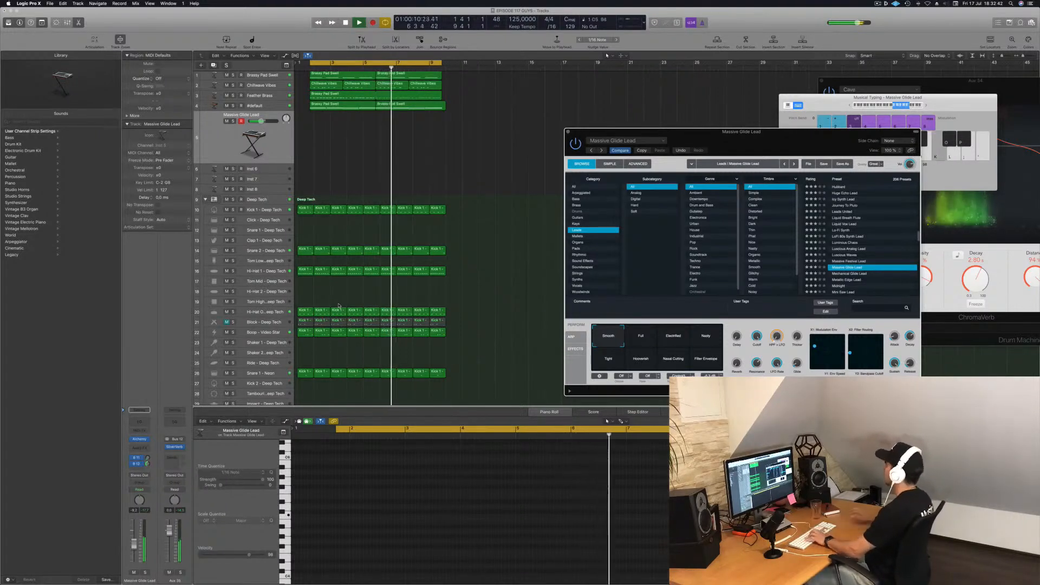
- Try the lead presets Mechanical Glide Lead, Metallic Edge Lead and Midnight over the loop, and load Mini Saw Lead
key(Down)
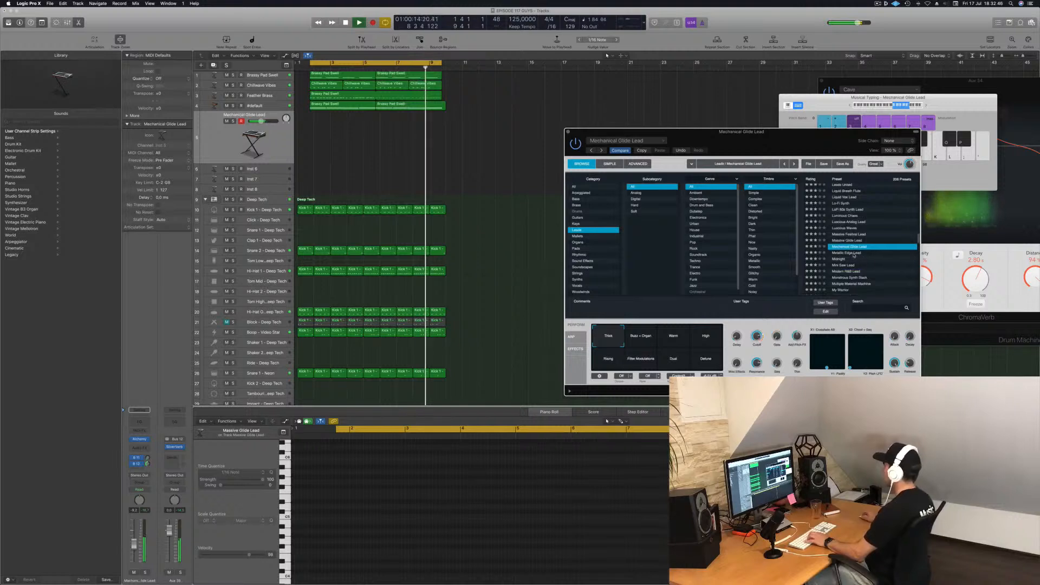
click(853, 253)
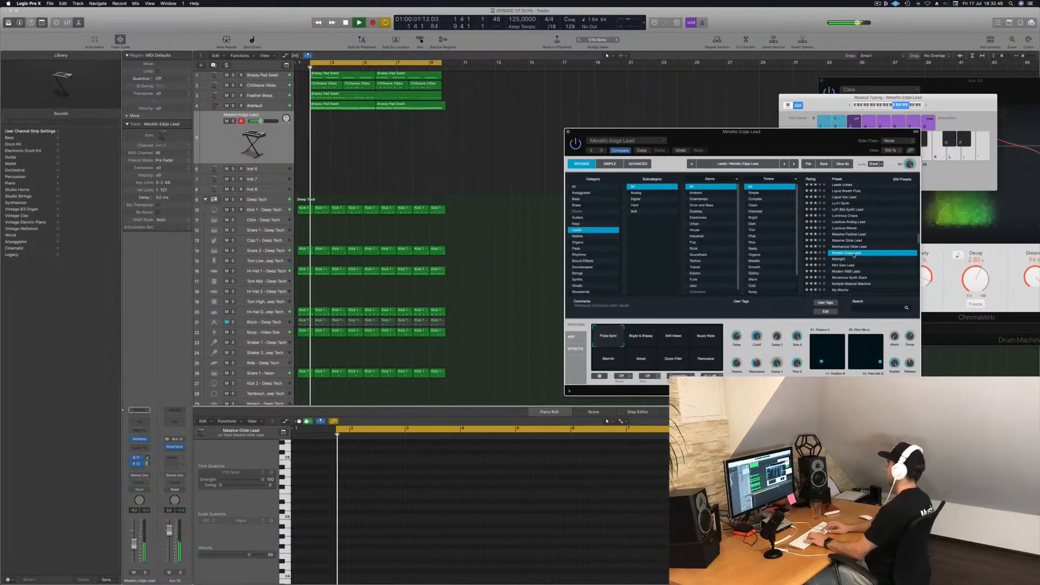
key(Down)
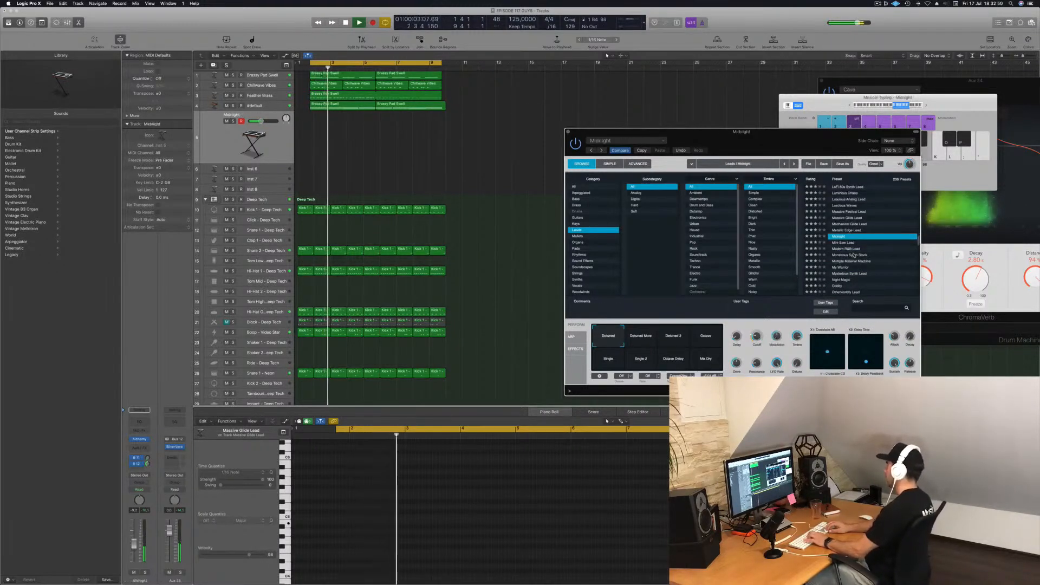
key(Down)
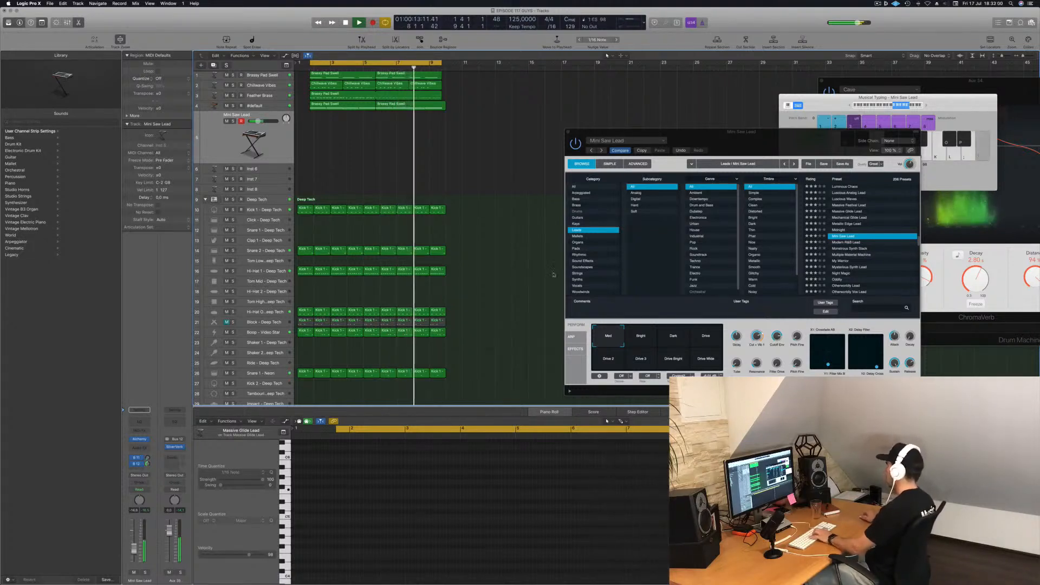
- Set the Musical Typing octave to C4 and rehearse a riff with the Mini Saw Lead sound
click(889, 106)
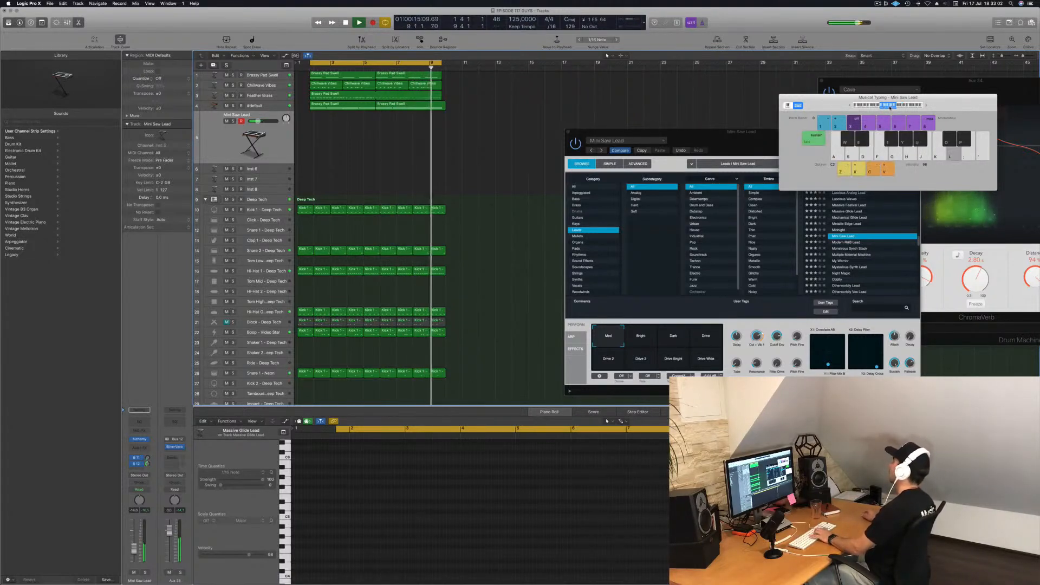
key(x)
key(x)
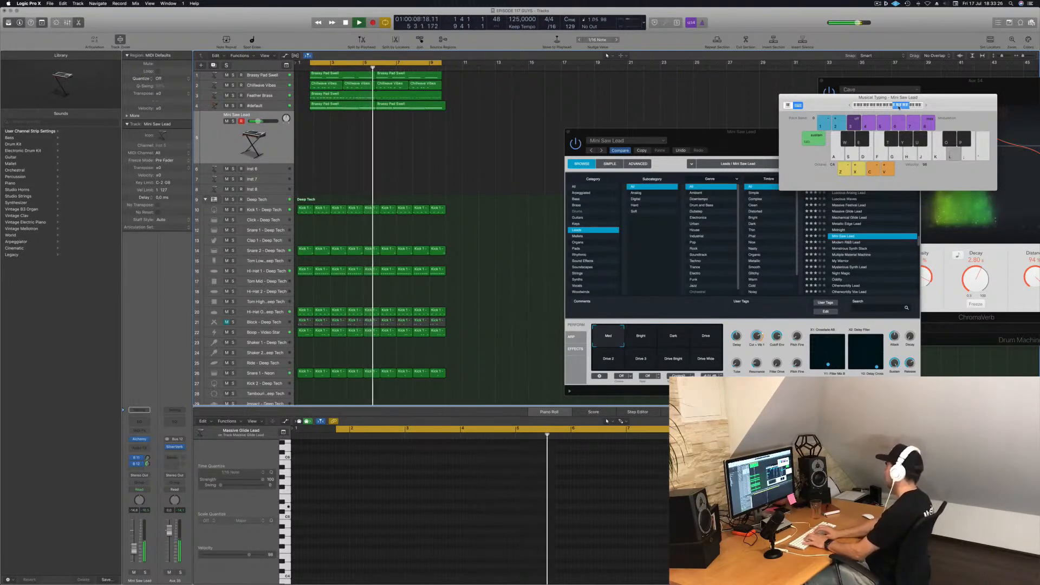
- Record an alternating high and low note riff on the Mini Saw Lead track across the whole cycle with Musical Typing
key(r)
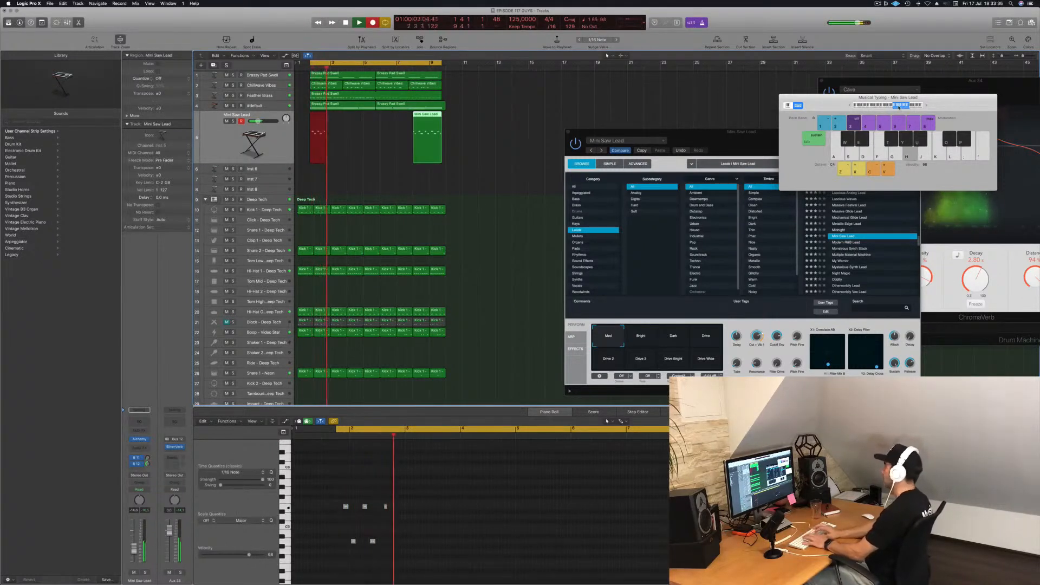
key(a)
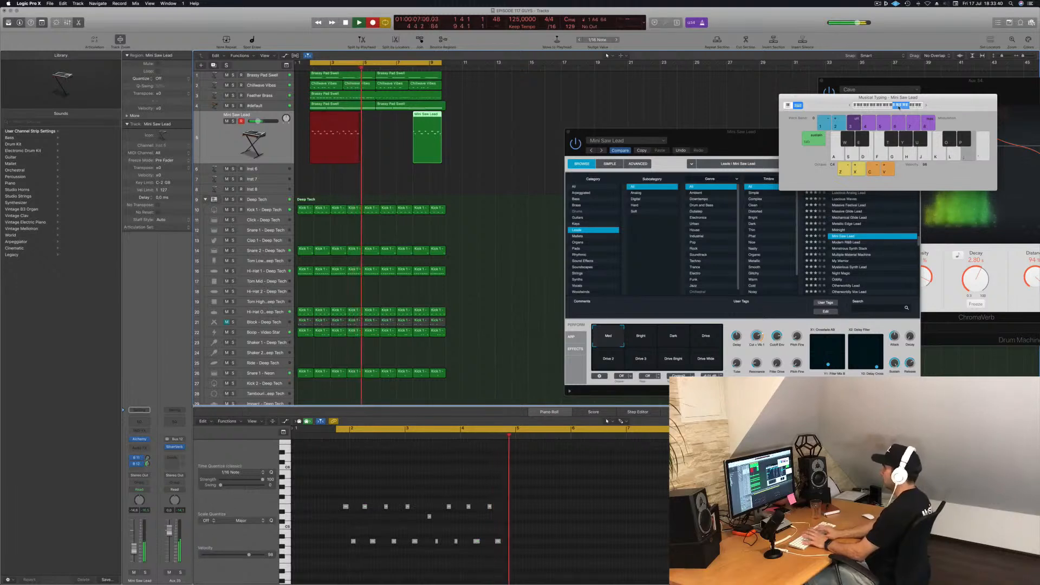
key(g)
key(a)
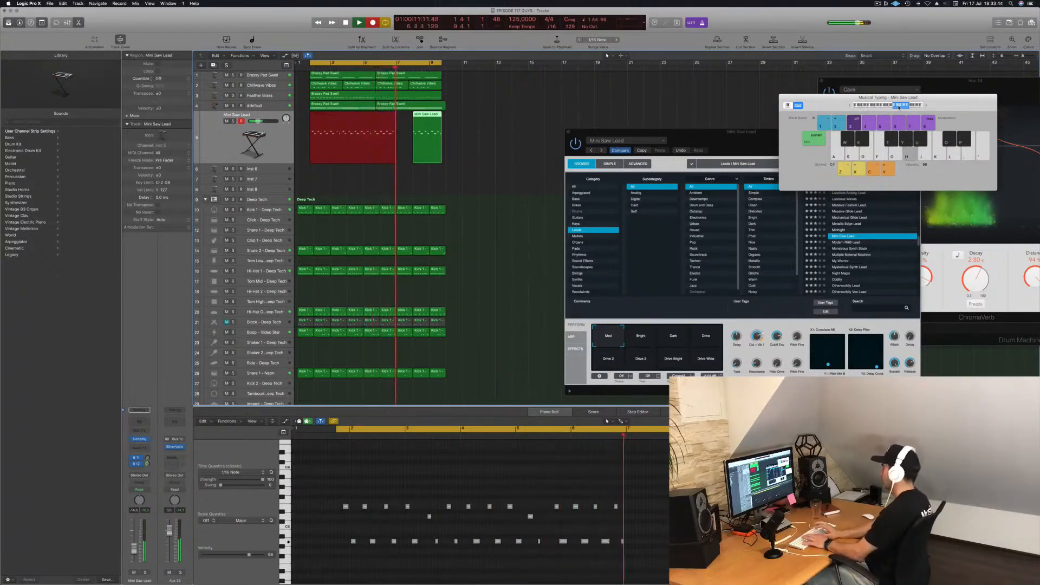
key(g)
key(a)
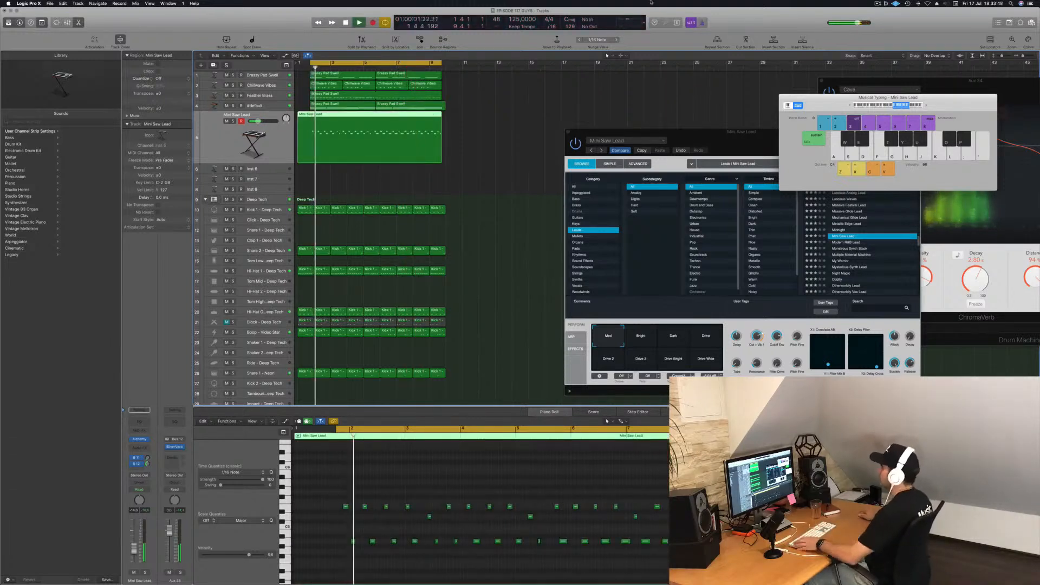
- Check the recorded riff's timing in the piano roll during playback and shift the short low note in bar 3 slightly later
click(370, 525)
key(space)
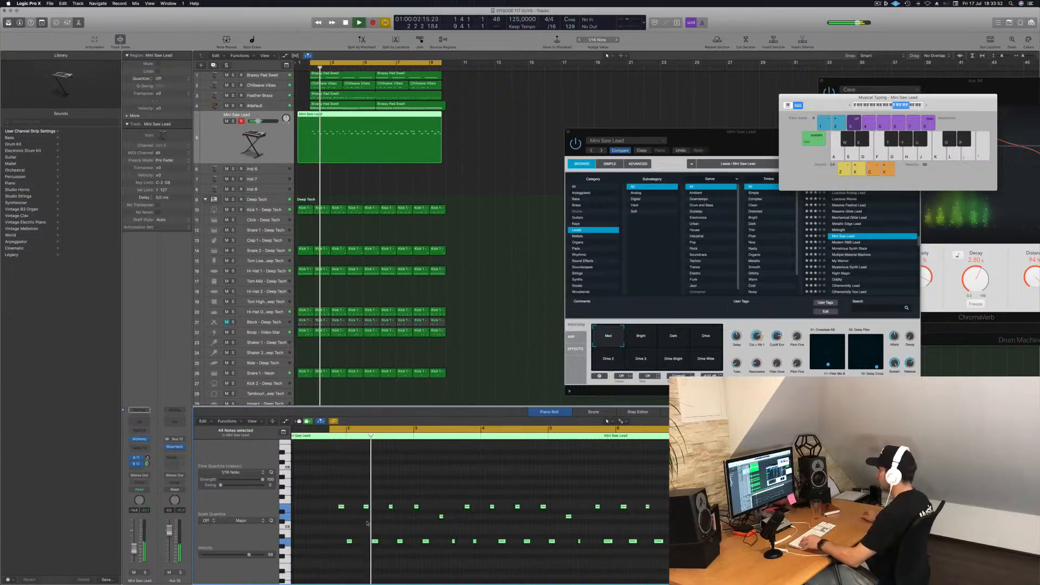
key(super+Right)
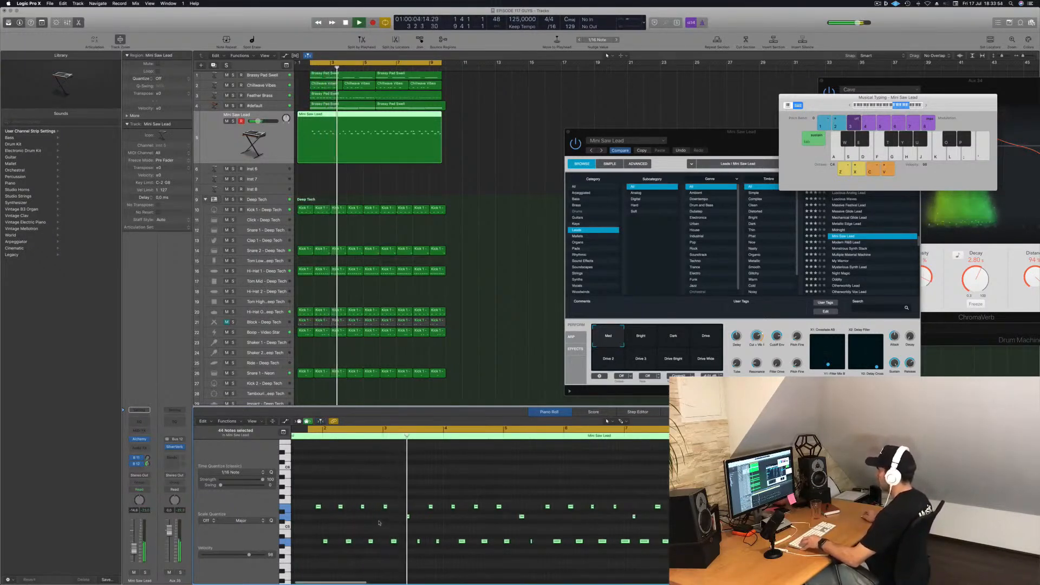
key(Return)
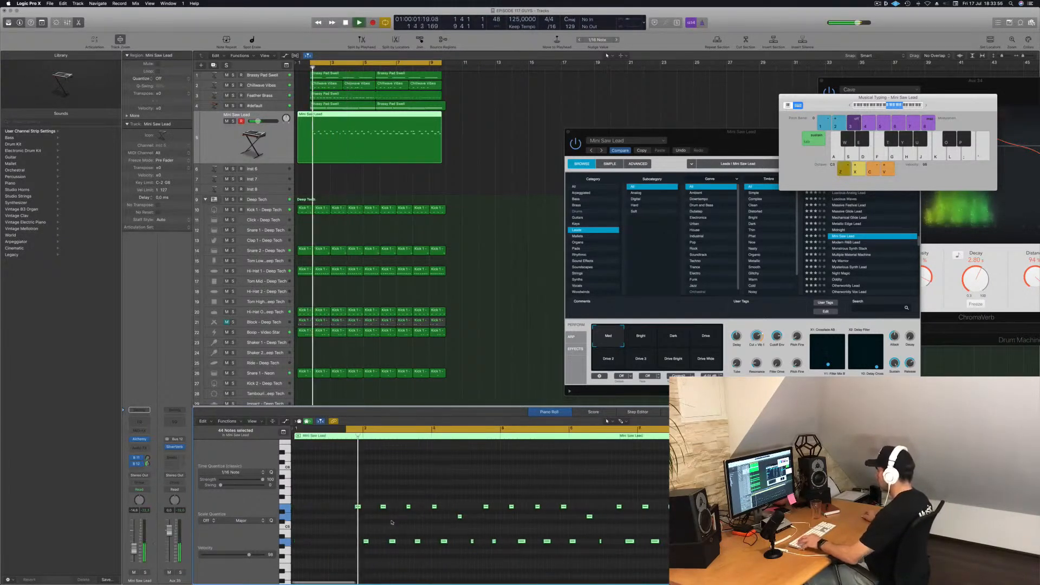
key(super+Right)
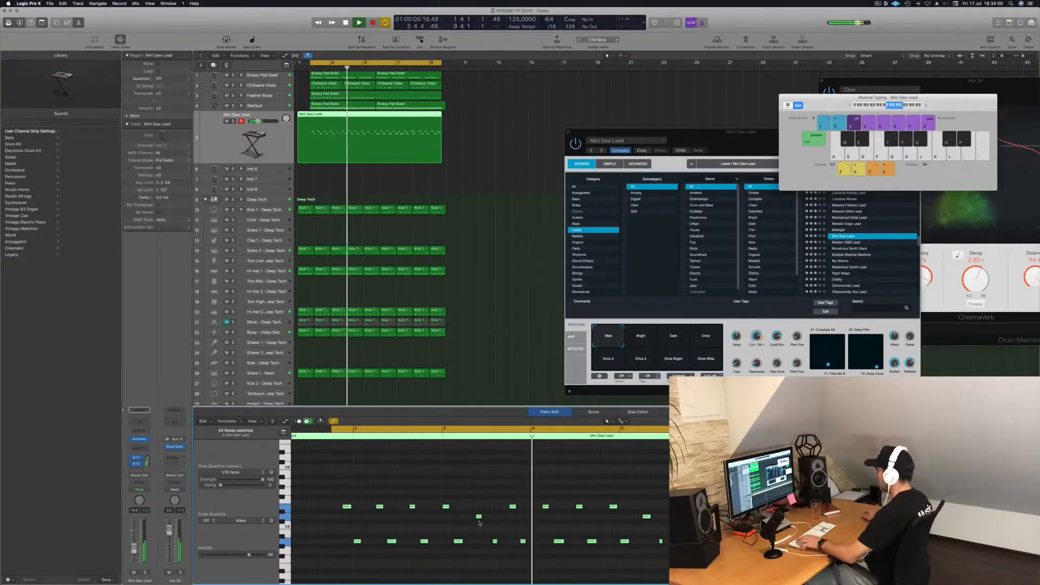
key(Return)
key(super+Right)
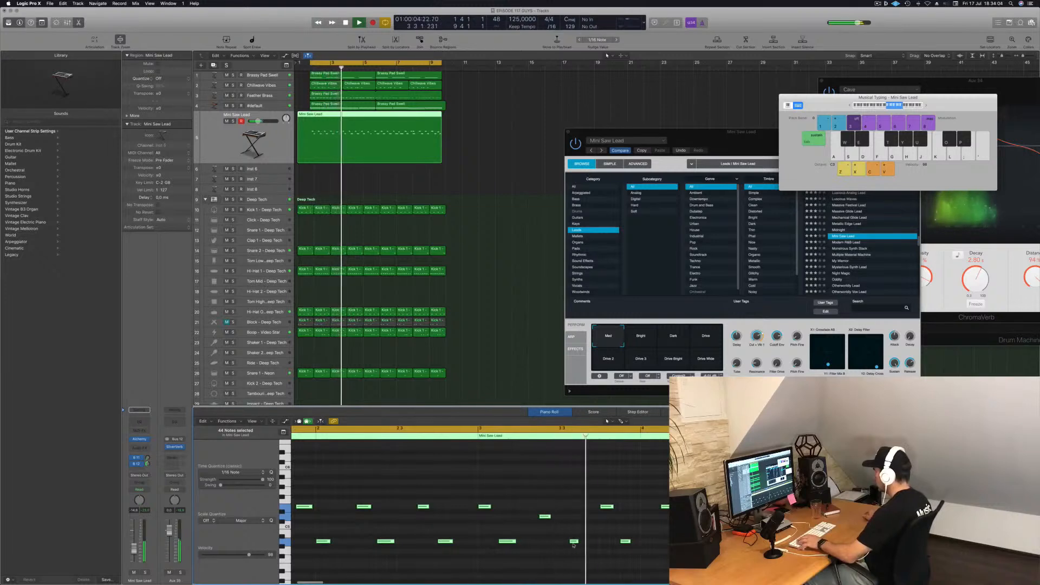
key(Return)
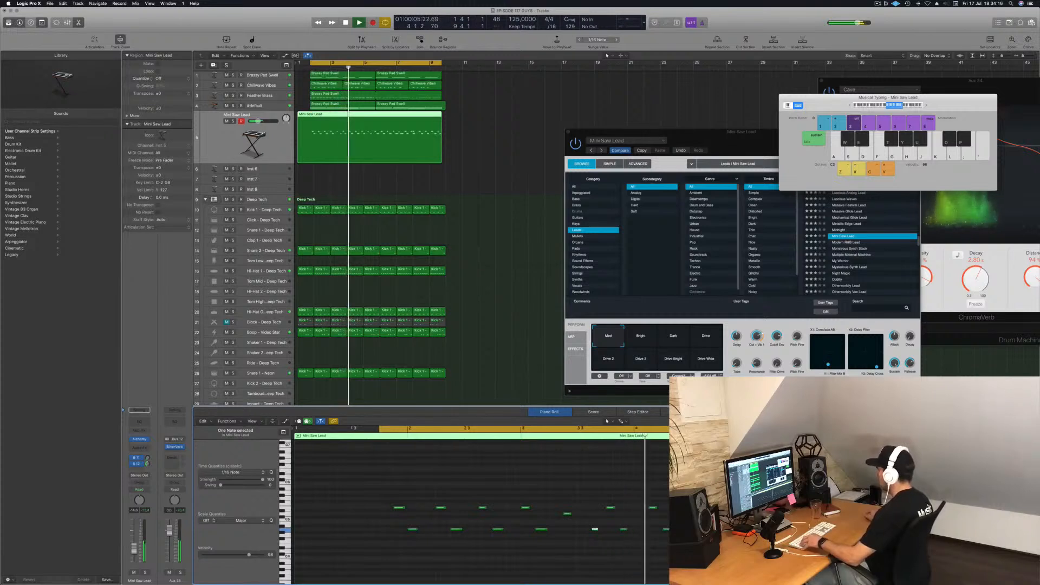
- Move the short low note in bar 5 slightly later and the high note following it slightly earlier, checking against playback
key(cmd+Left)
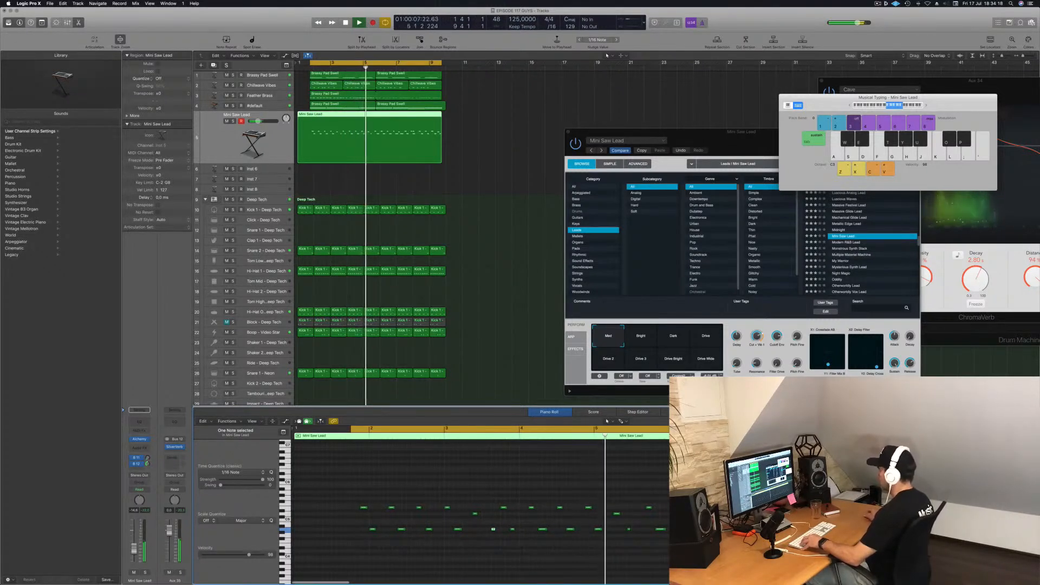
ctrl+alt+click(643, 556)
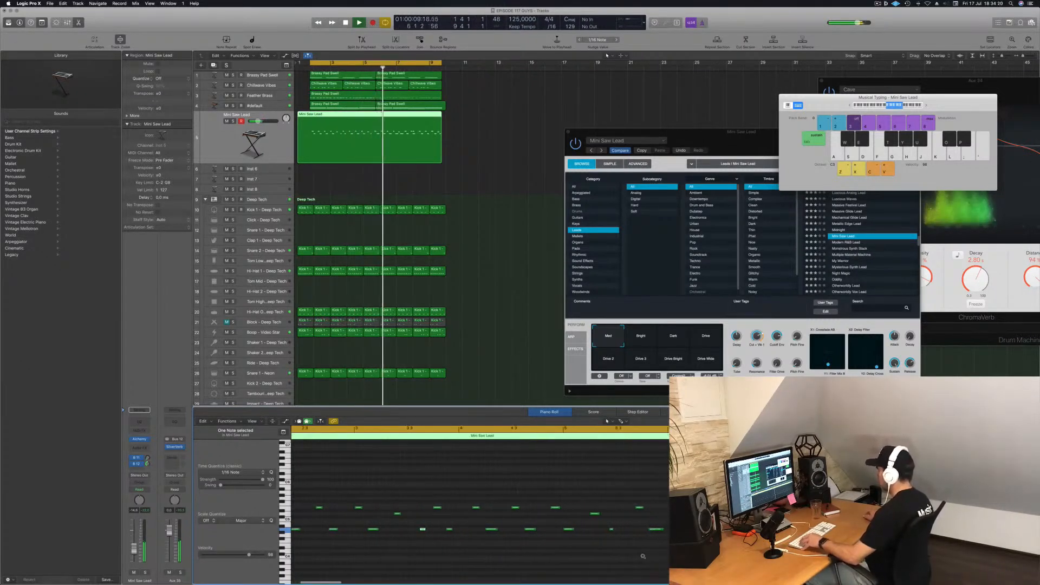
key(Return)
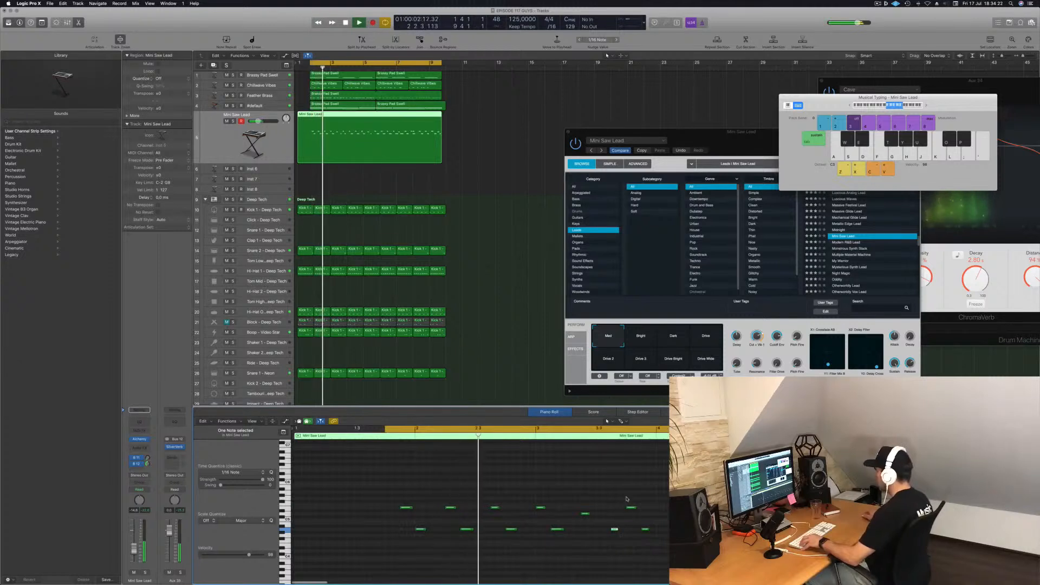
click(650, 493)
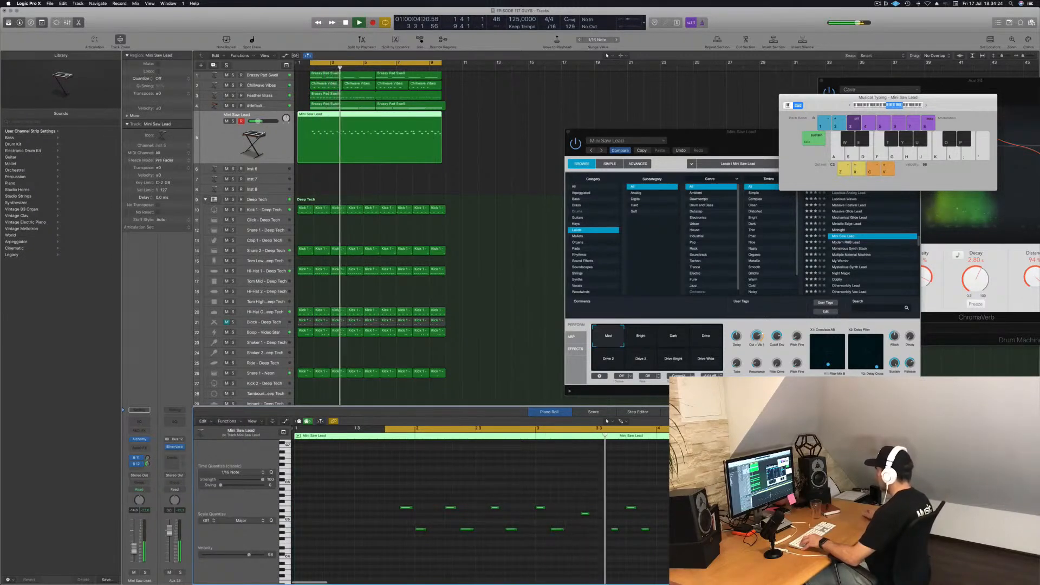
key(Return)
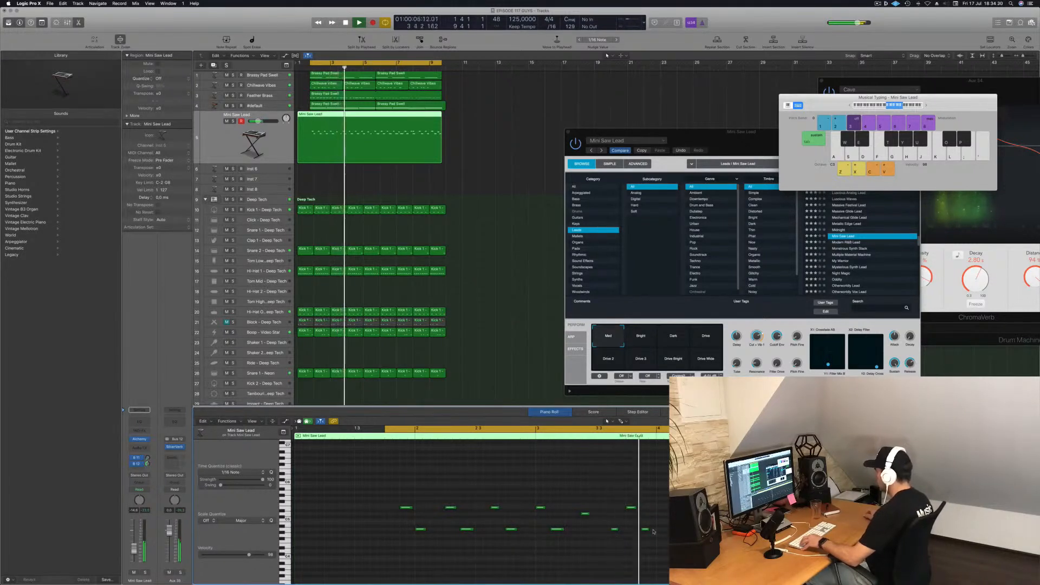
key(Return)
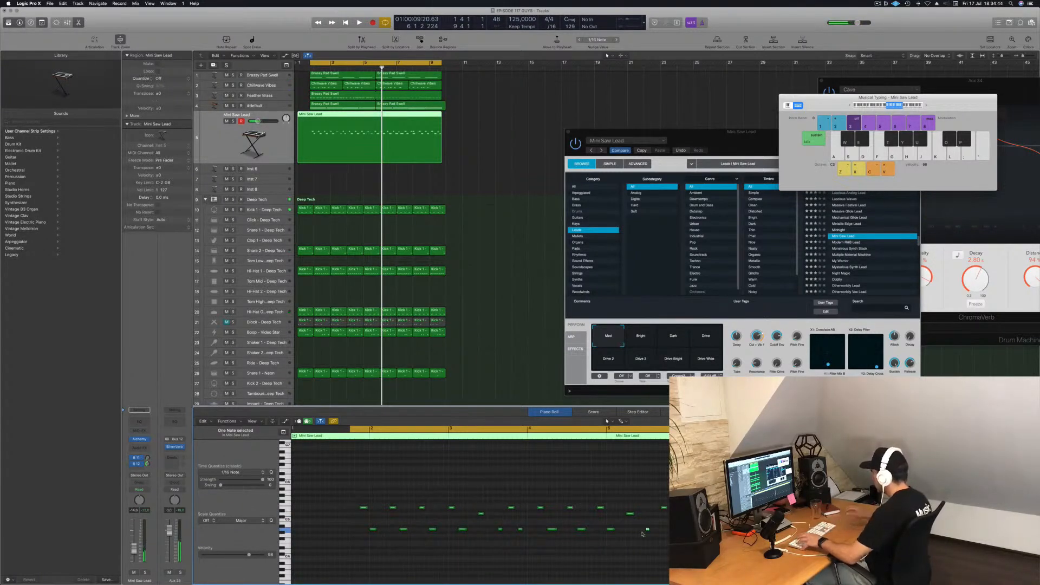
key(space)
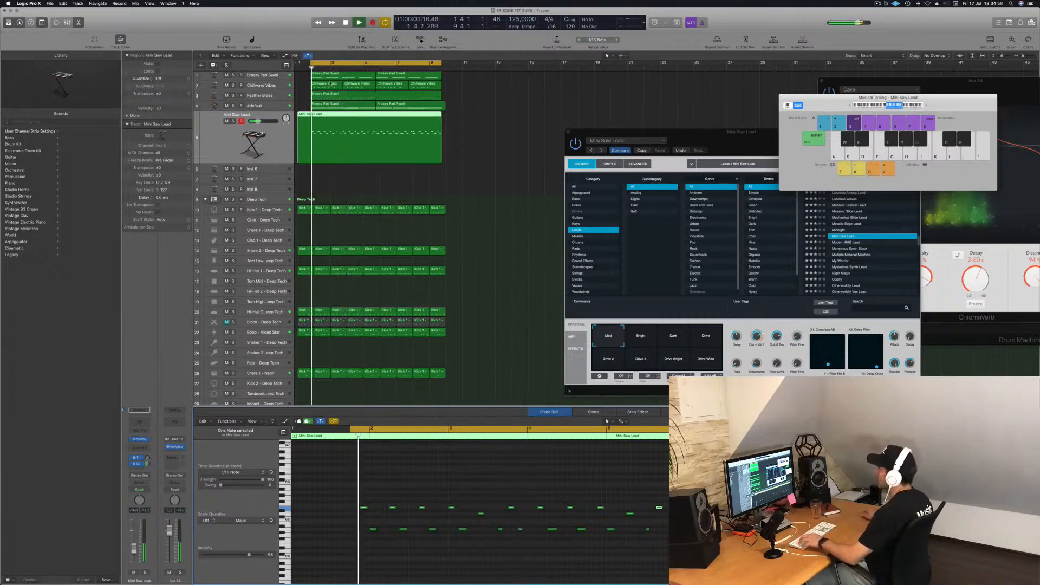
- Divide the Mini Saw Lead region at the cycle start, delete the leading piece, and play back the remaining region
super+double_click(309, 114)
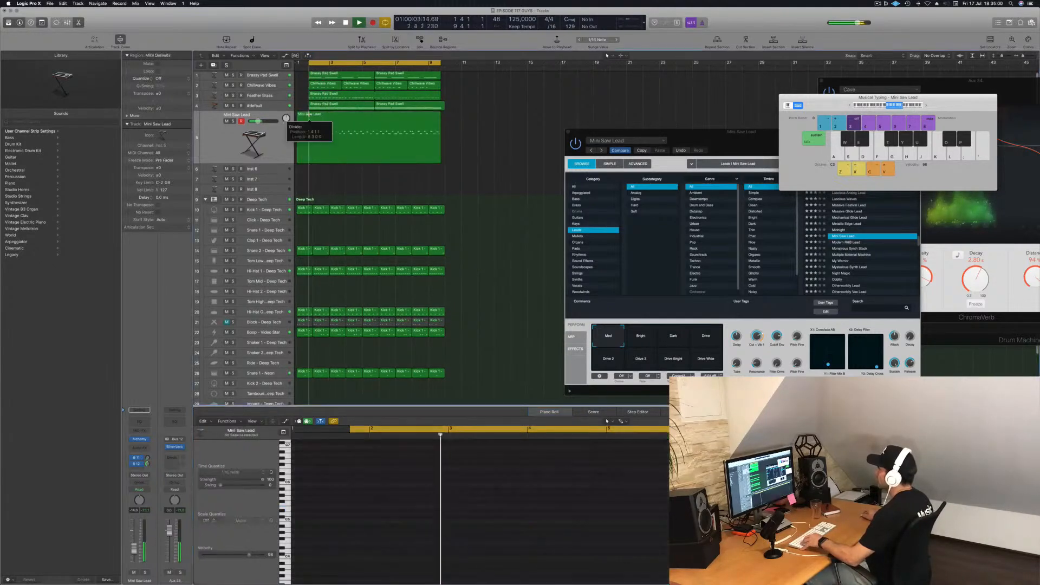
key(Delete)
click(319, 120)
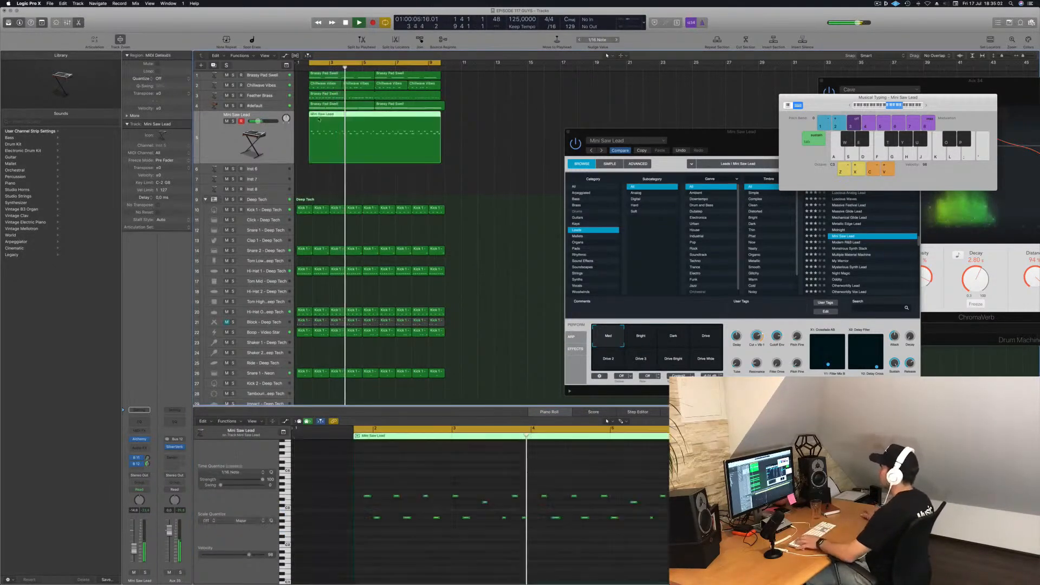
key(Return)
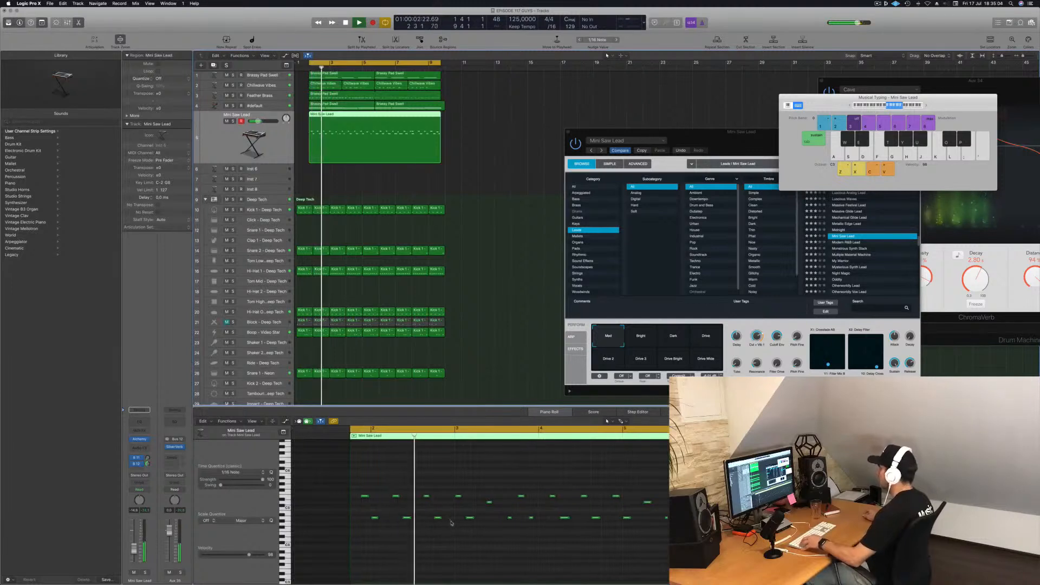
scroll(509, 523, down, 1)
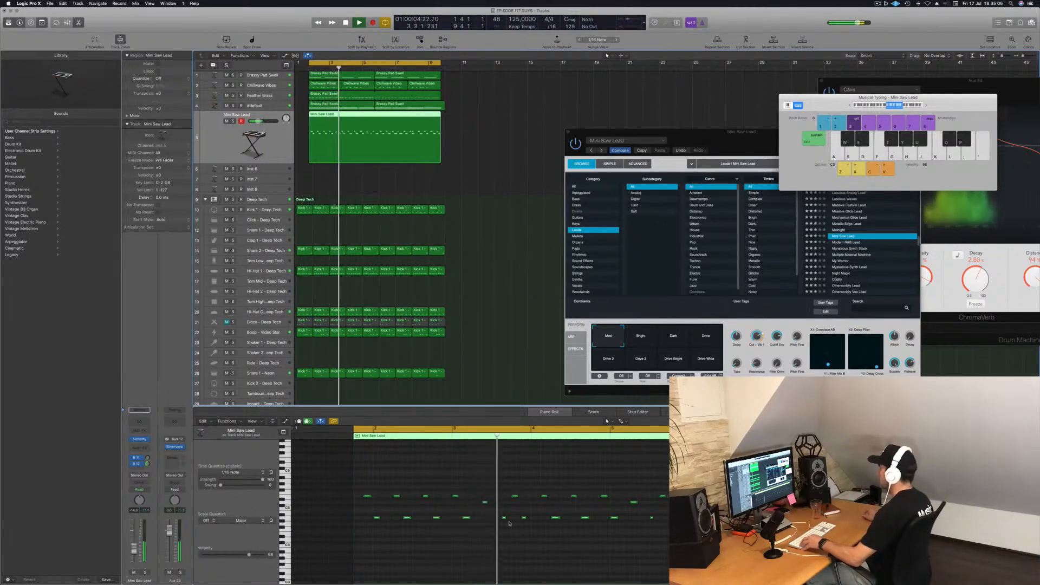
- Check the riff's second half during playback, and cut it off by dividing the Mini Saw Lead region at bar 6
scroll(509, 523, down, 1)
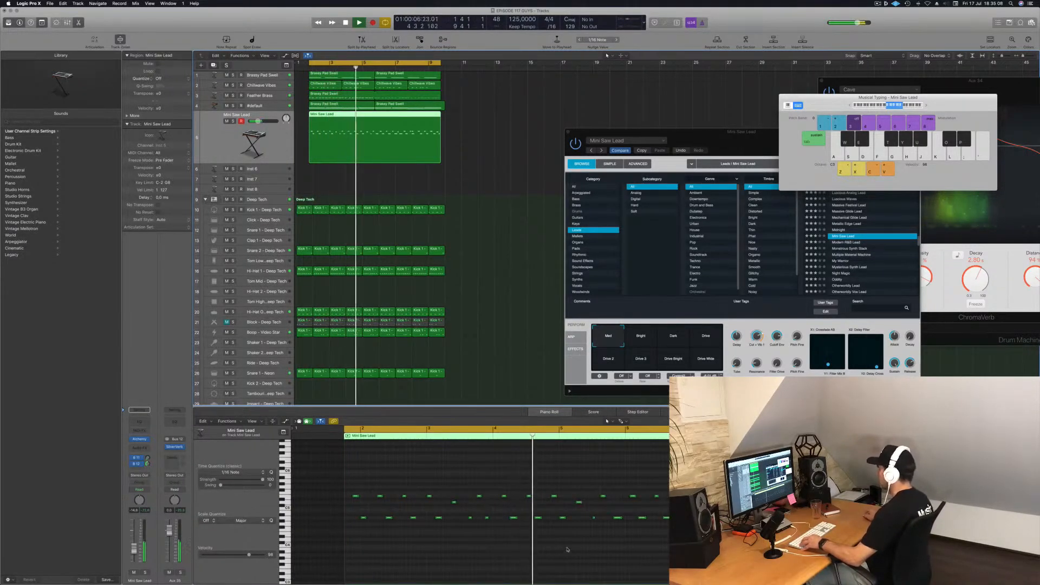
scroll(623, 556, up, 2)
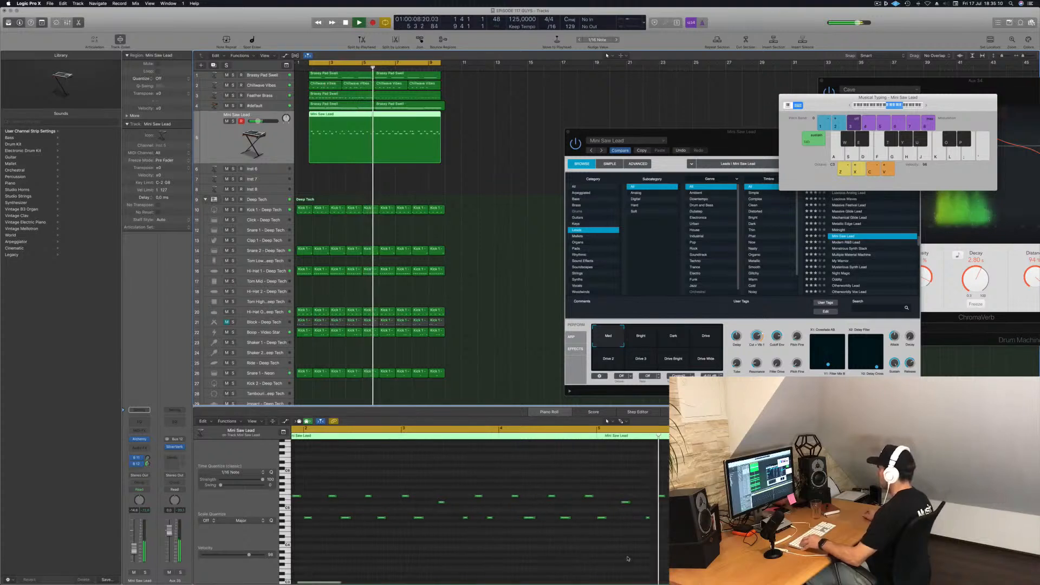
click(661, 496)
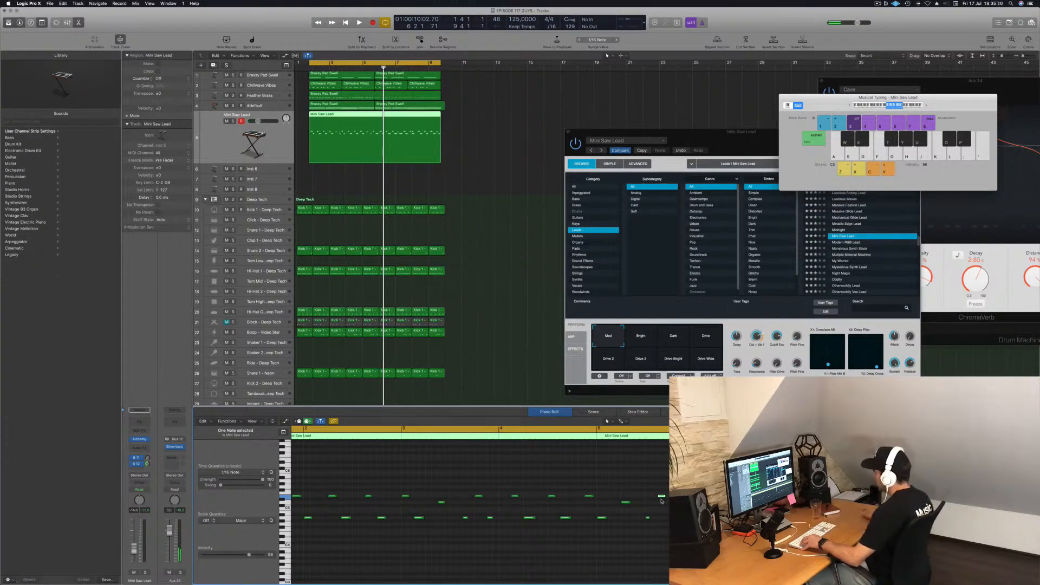
key(space)
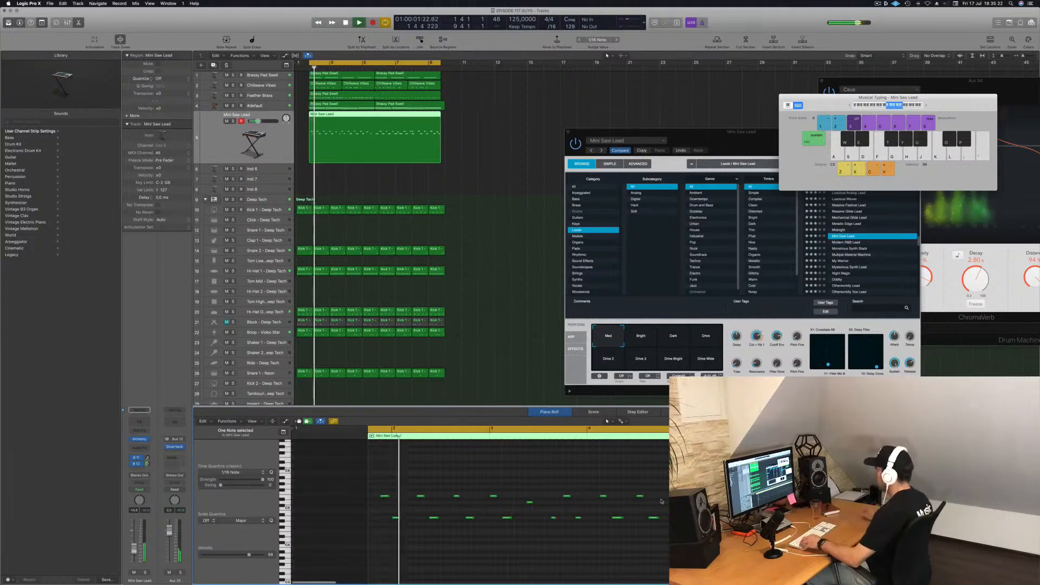
scroll(589, 492, down, 3)
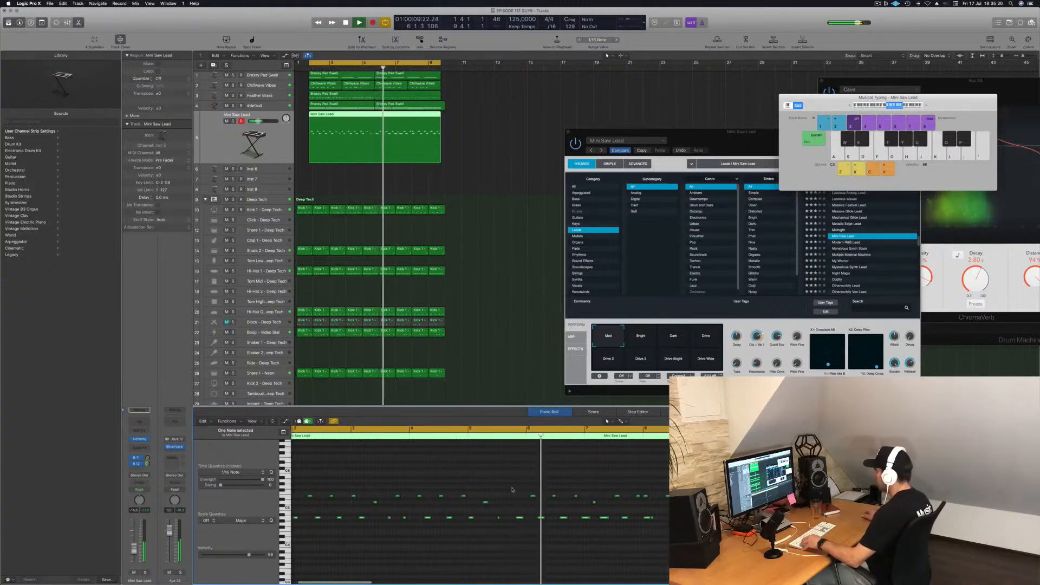
drag(512, 476, 670, 544)
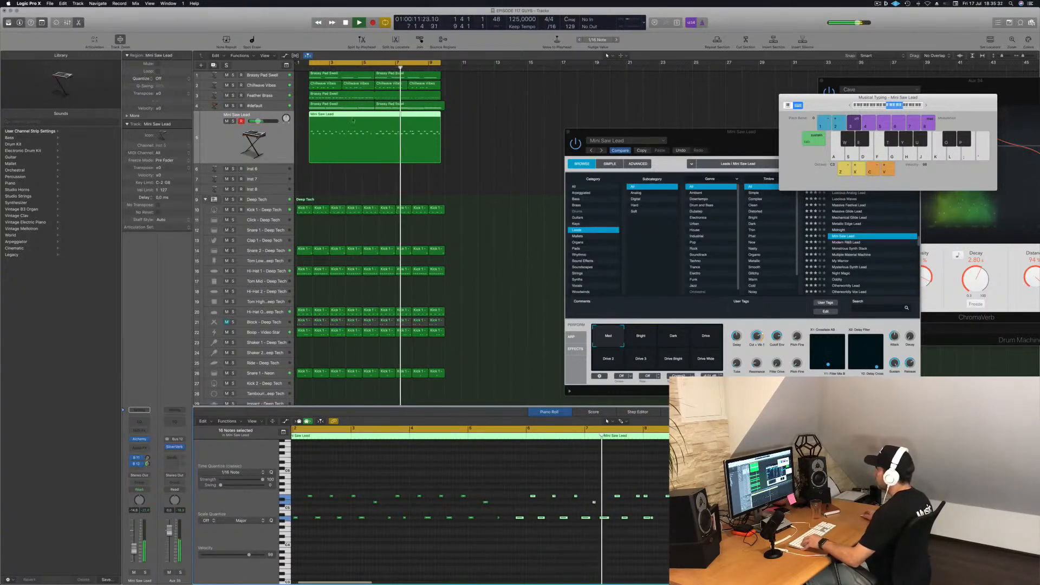
click(374, 114)
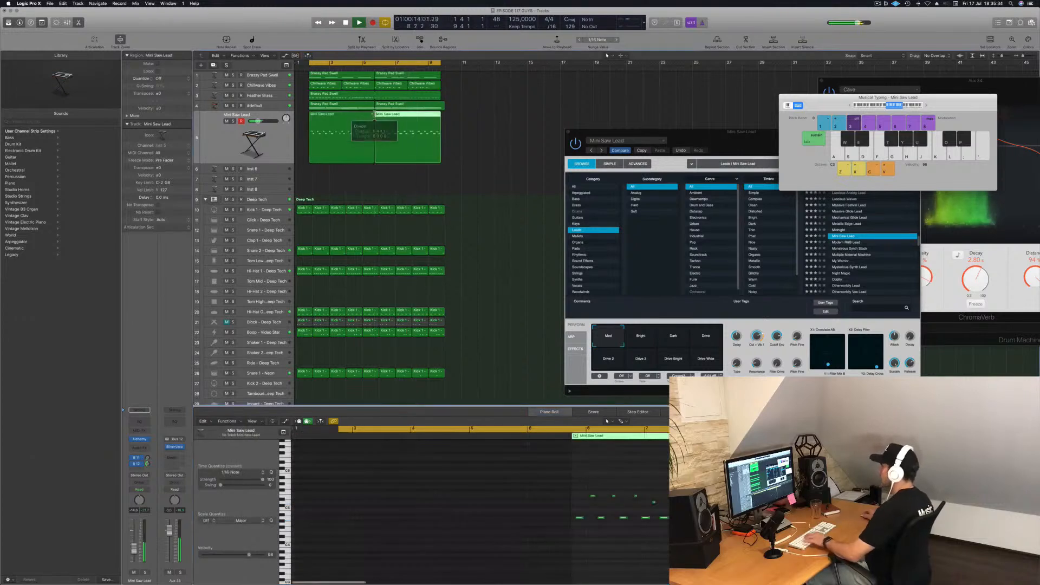
key(Delete)
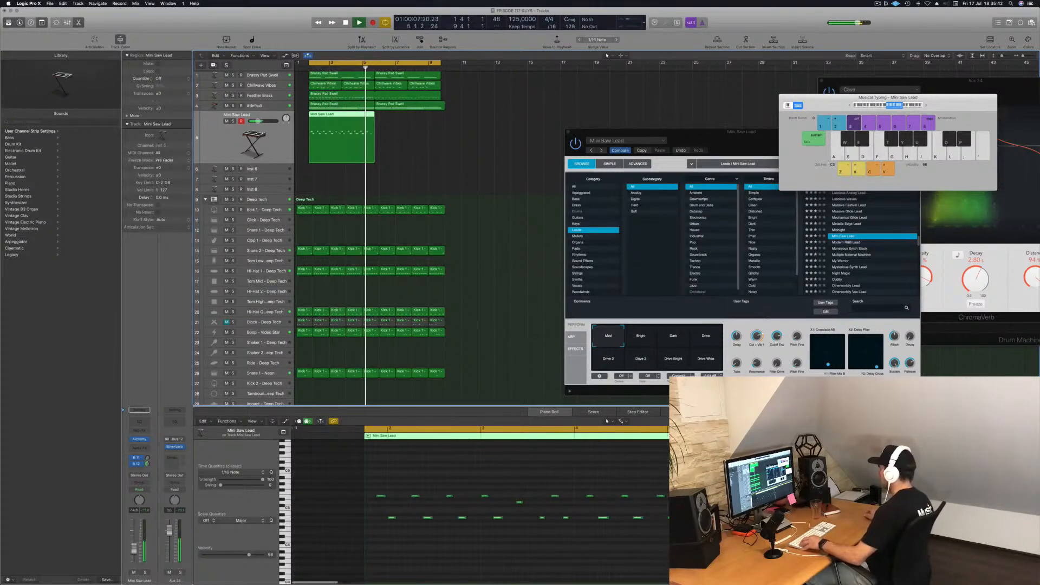
key(Return)
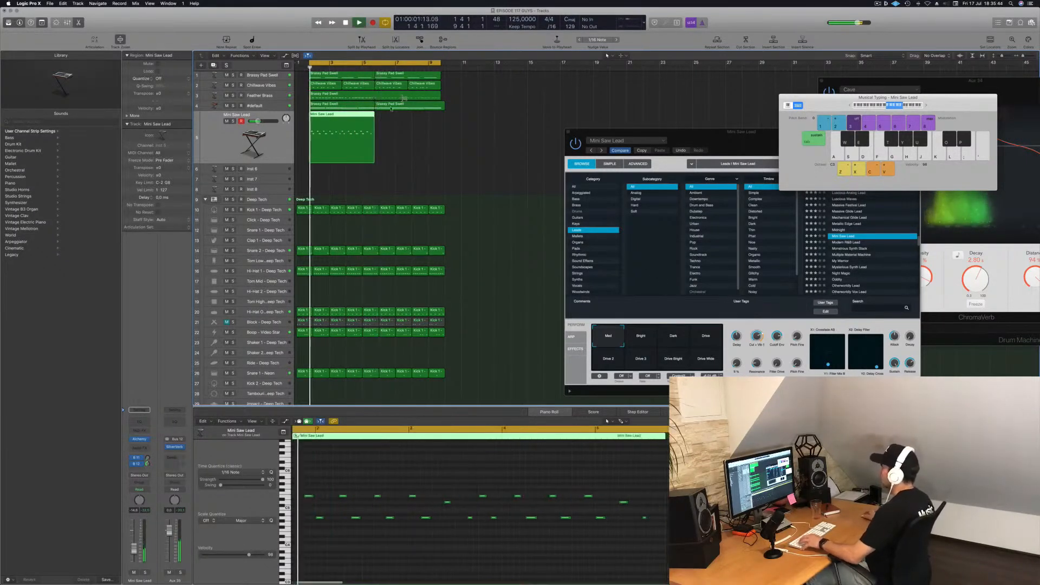
- Copy the remaining Mini Saw Lead region to bar 6 and join the two regions into one
drag(341, 118, 409, 127)
scroll(471, 151, left, 2)
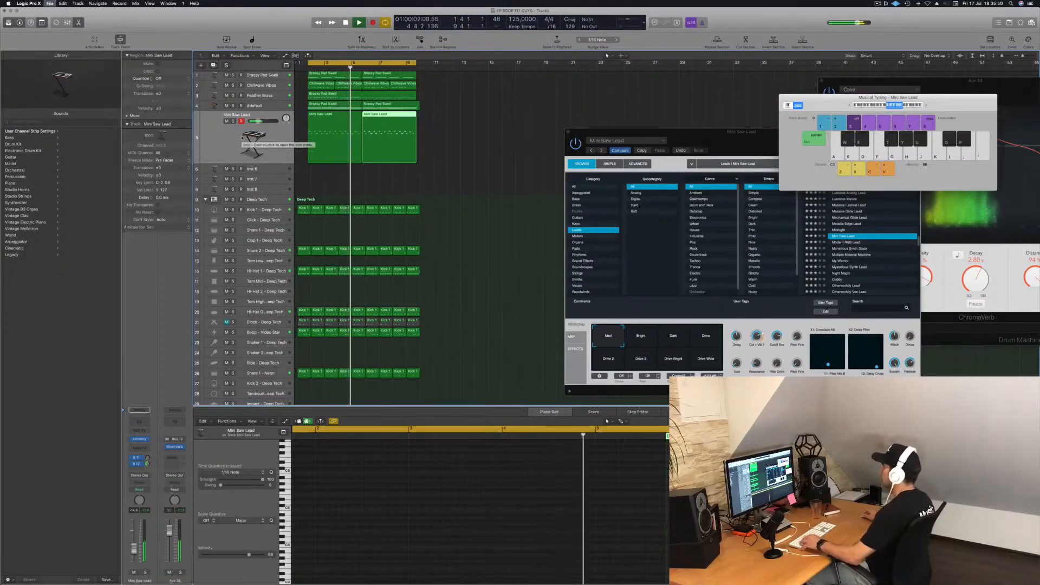
key(super+Right)
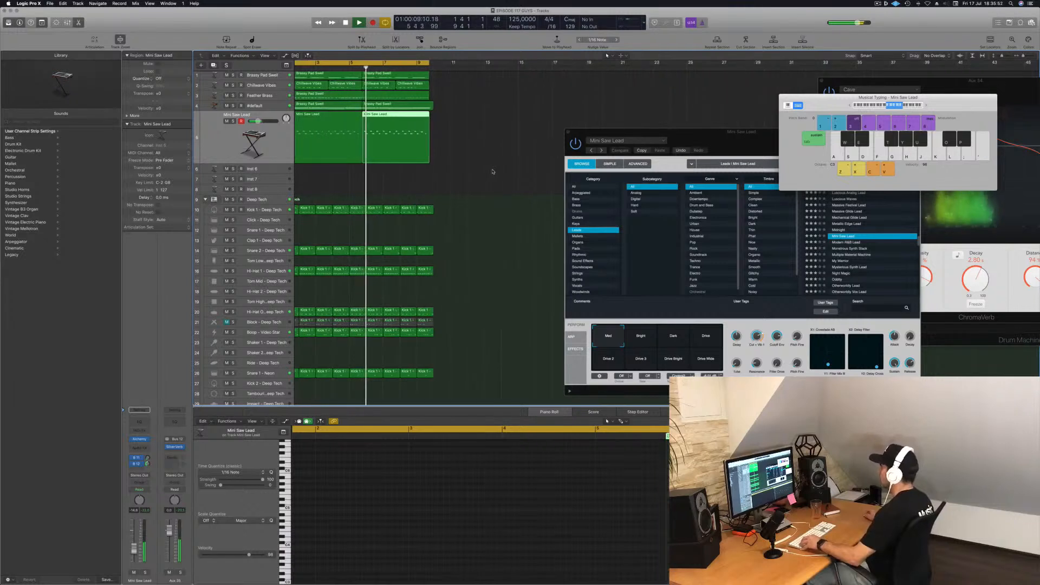
click(321, 118)
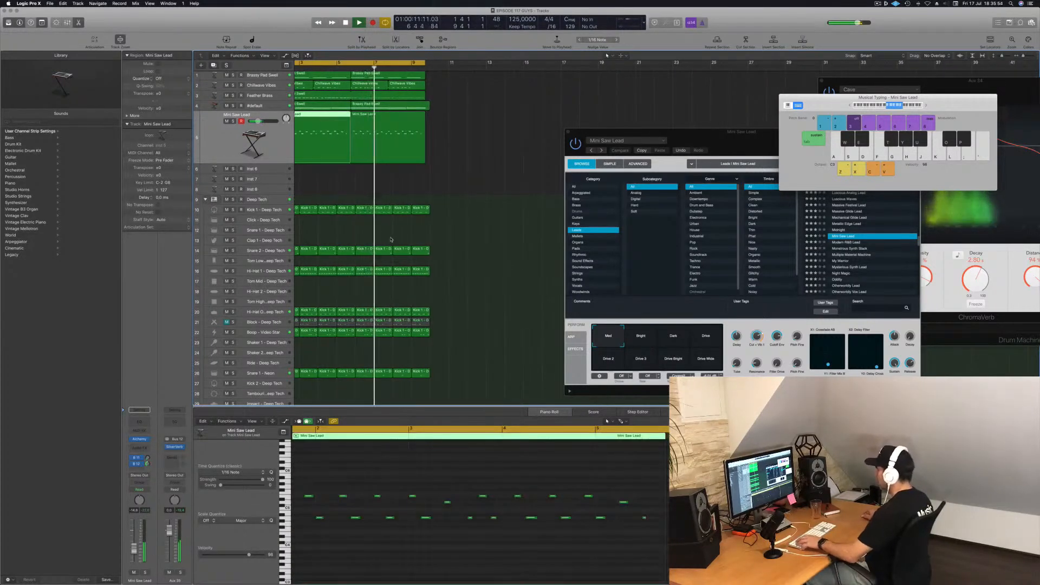
key(space)
key(space)
drag(496, 142, 380, 143)
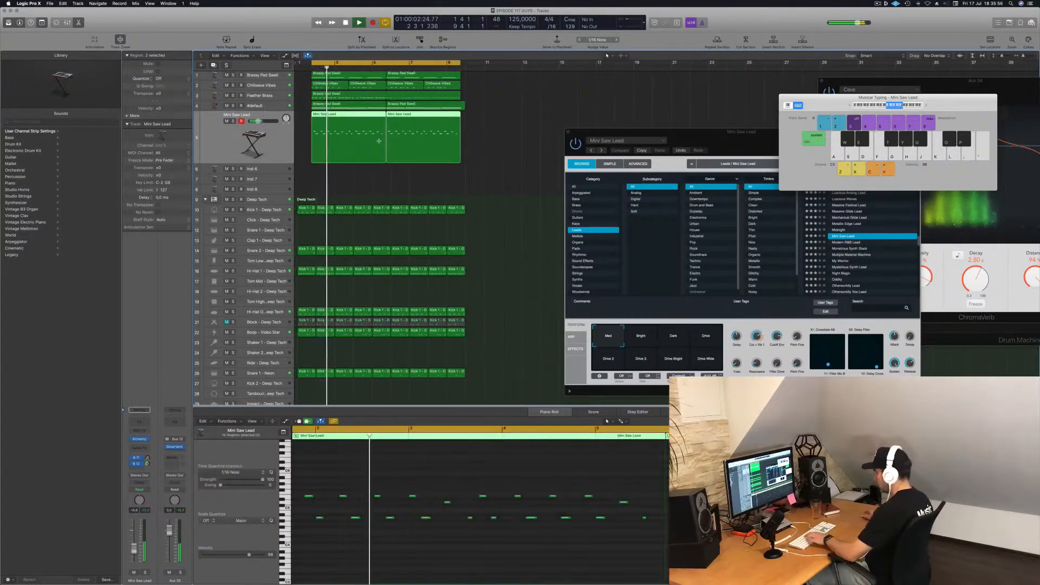
key(super+j)
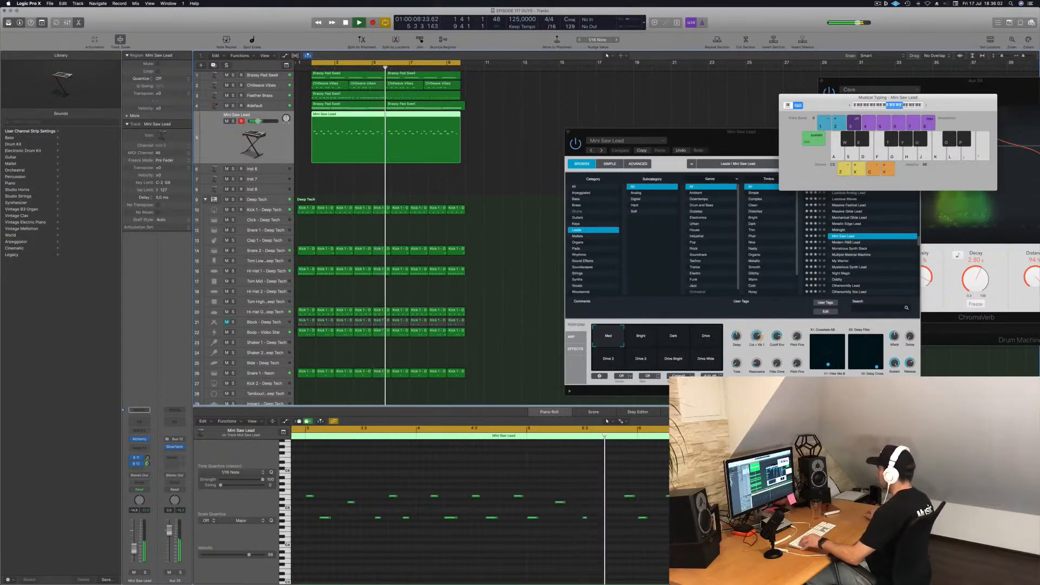
key(space)
key(space)
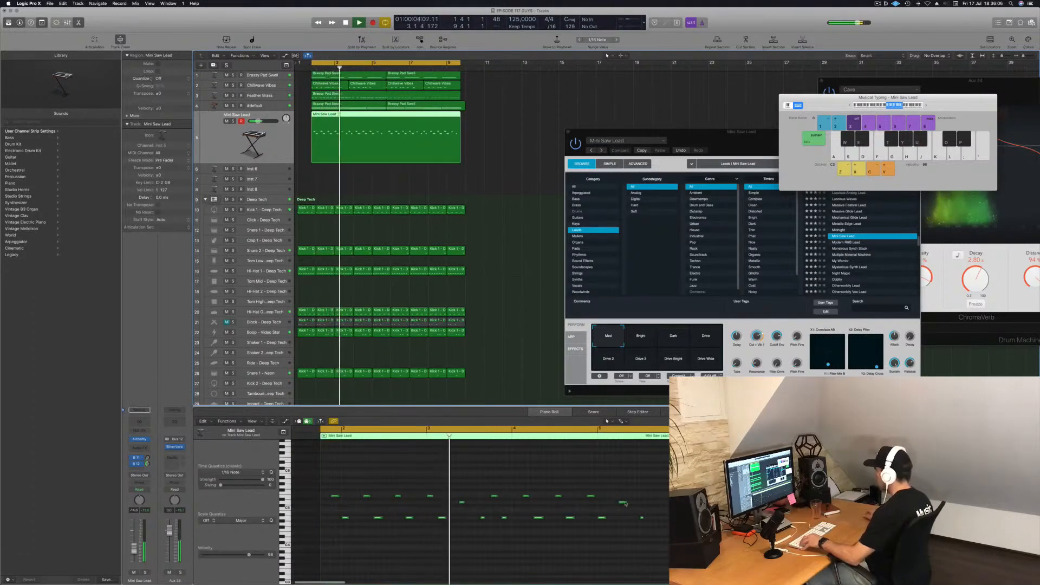
- Try to copy the single short note in bar 5 to the end of the bar and transpose it down
drag(624, 503, 657, 508)
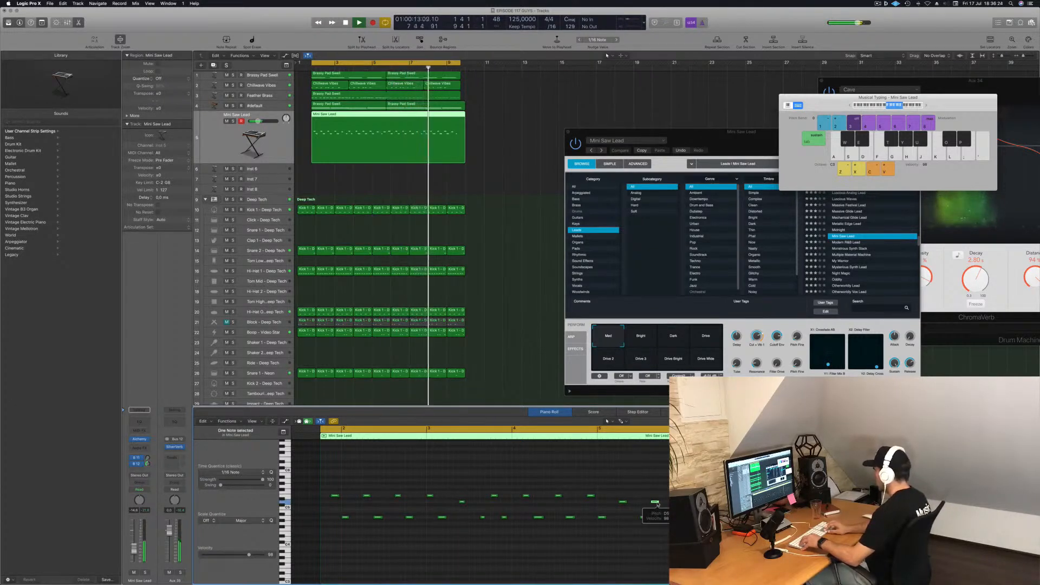
key(Down)
key(Down)
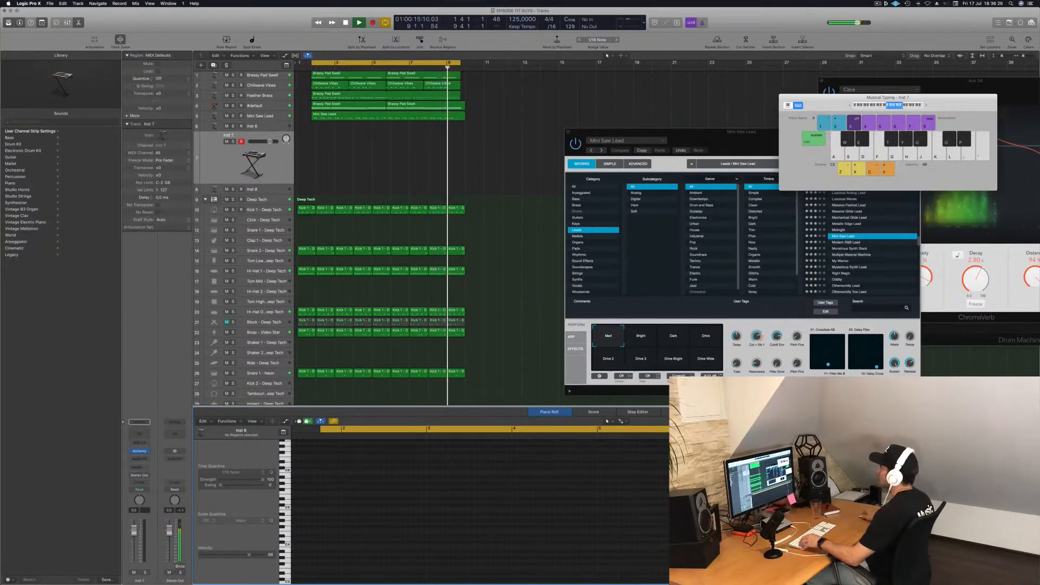
click(395, 117)
key(space)
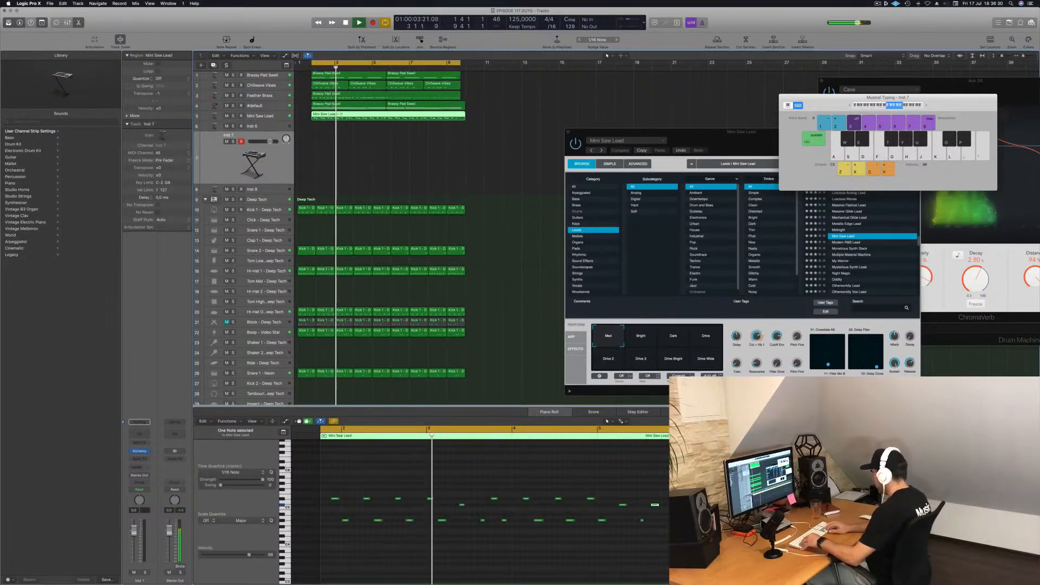
key(Return)
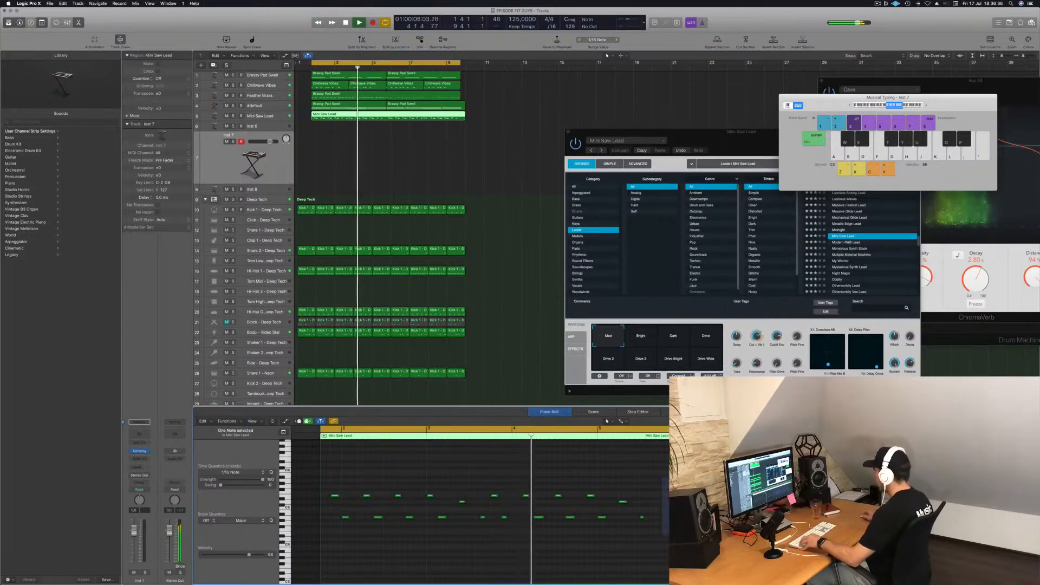
- Select the riff's second-half notes in the piano roll and listen to the cycle
key(super+a)
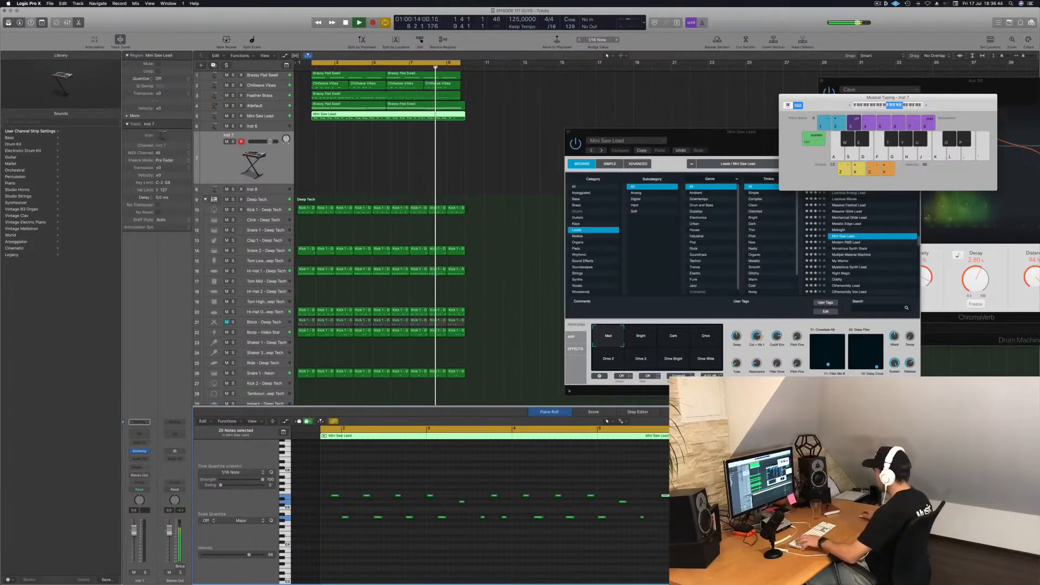
key(Return)
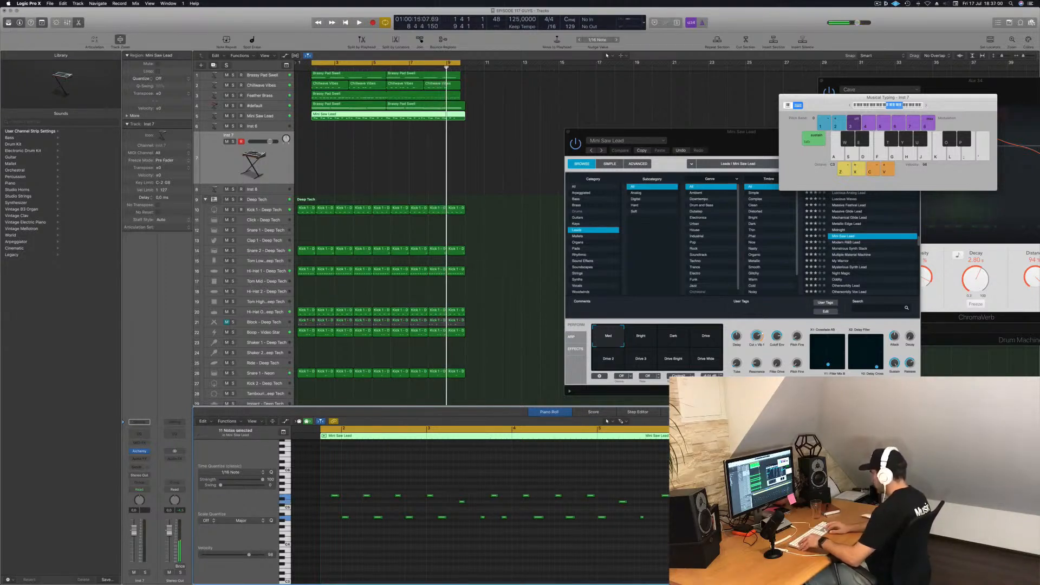
key(space)
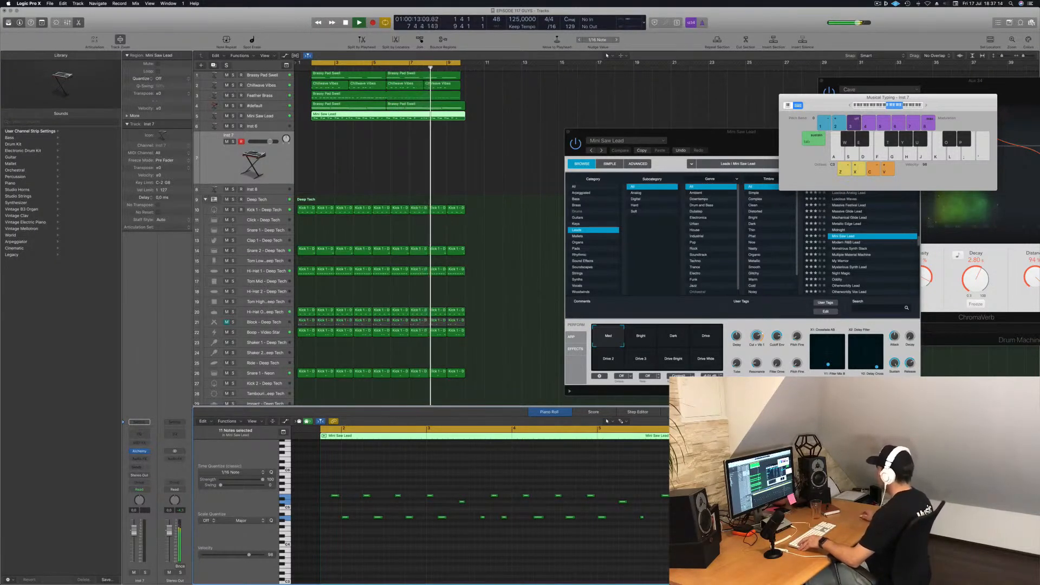
key(space)
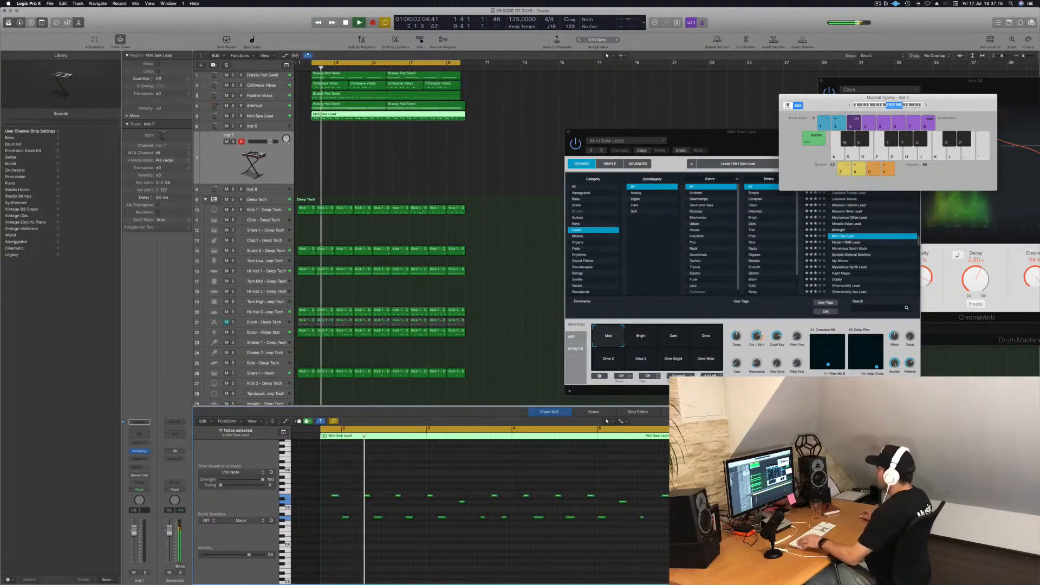
- Replace the Mini Saw Lead region's second half from bar 6 with a copy of its first half, joined into one region
click(387, 115)
key(Delete)
click(375, 115)
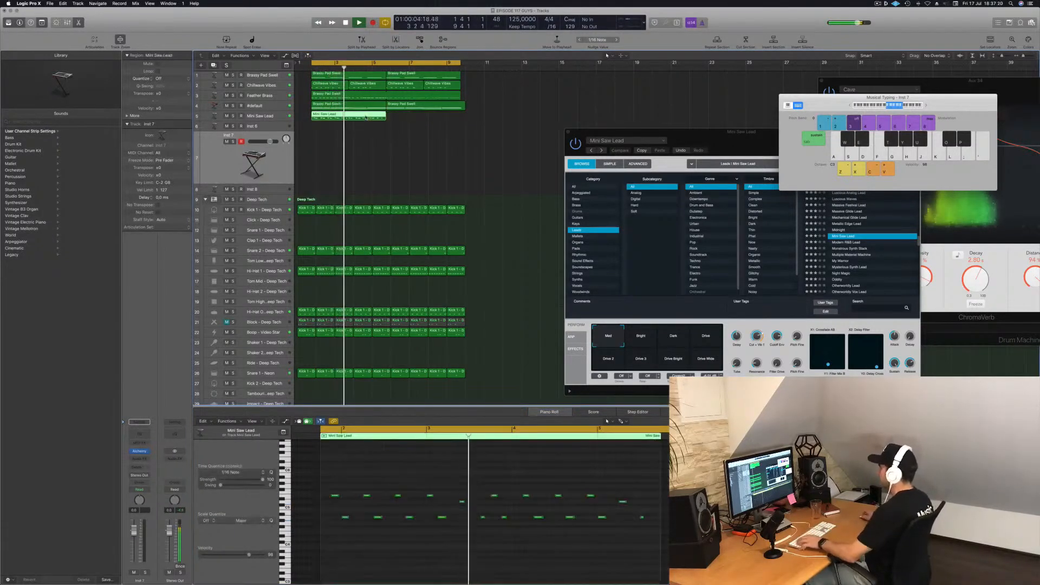
drag(375, 116, 439, 125)
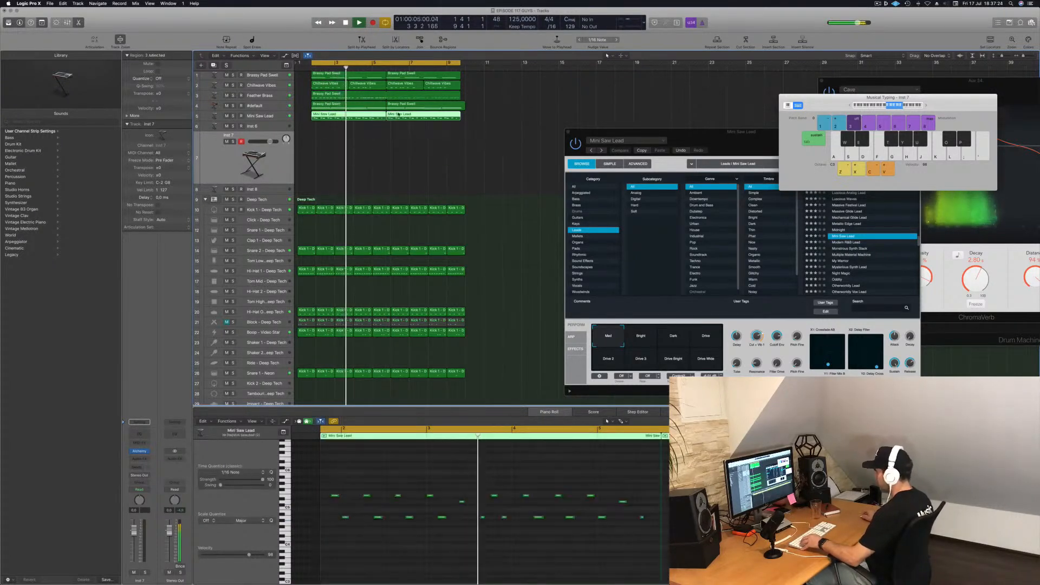
key(super+j)
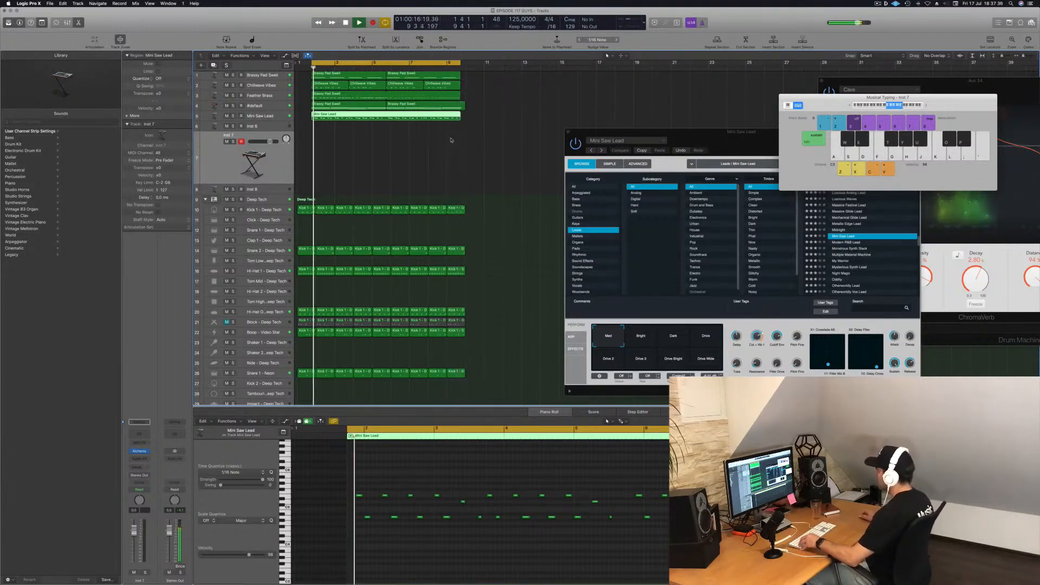
- Try shifting all the riff's notes slightly earlier in the piano roll during playback and move them back
click(362, 473)
key(super+a)
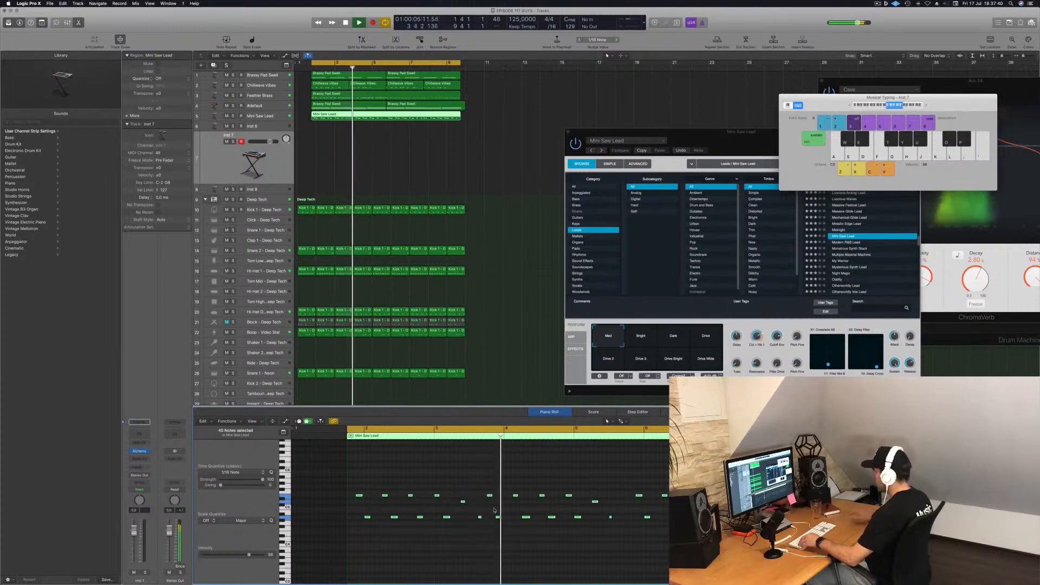
key(alt+Left)
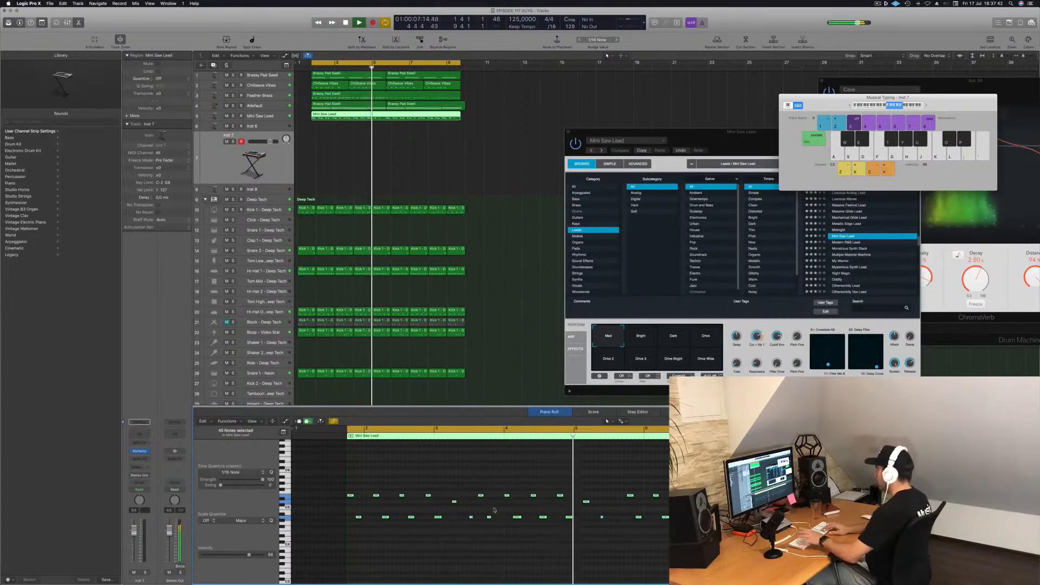
key(alt+Left)
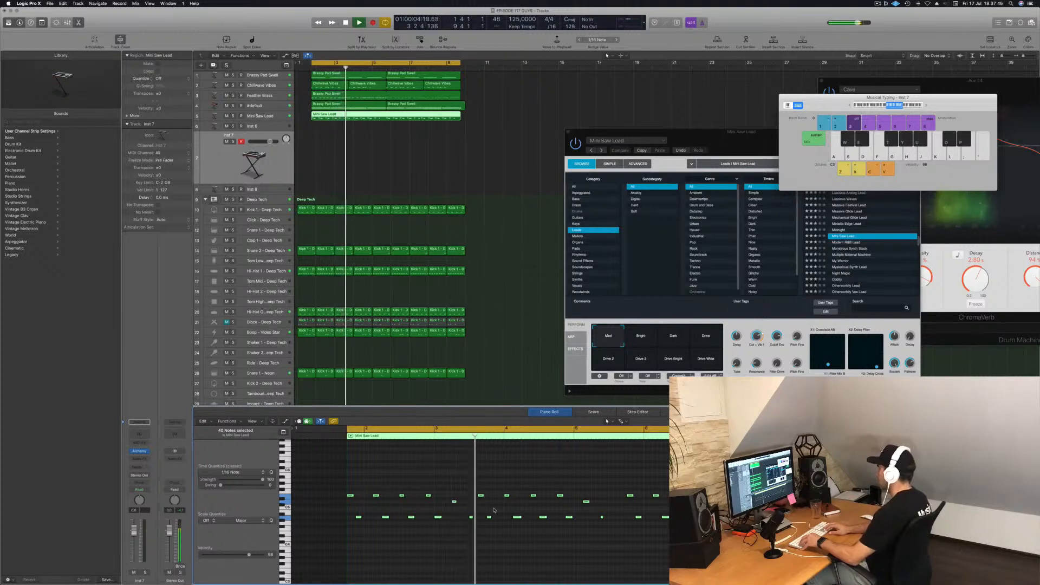
key(alt+Right)
key(alt+Right)
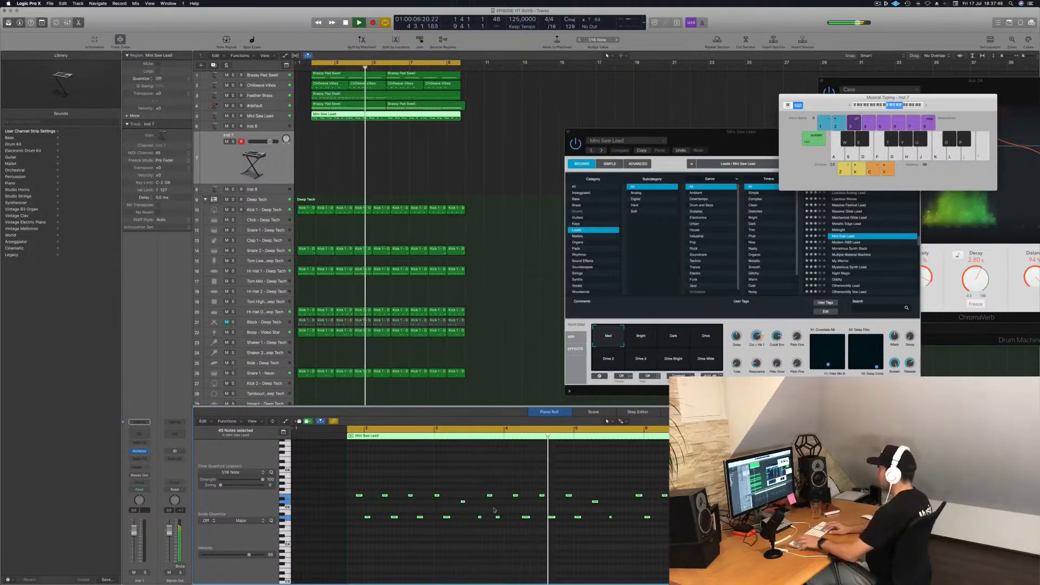
- Play back the cycle and check the joined Mini Saw Lead region in the arrangement and piano roll
key(space)
key(space)
click(529, 264)
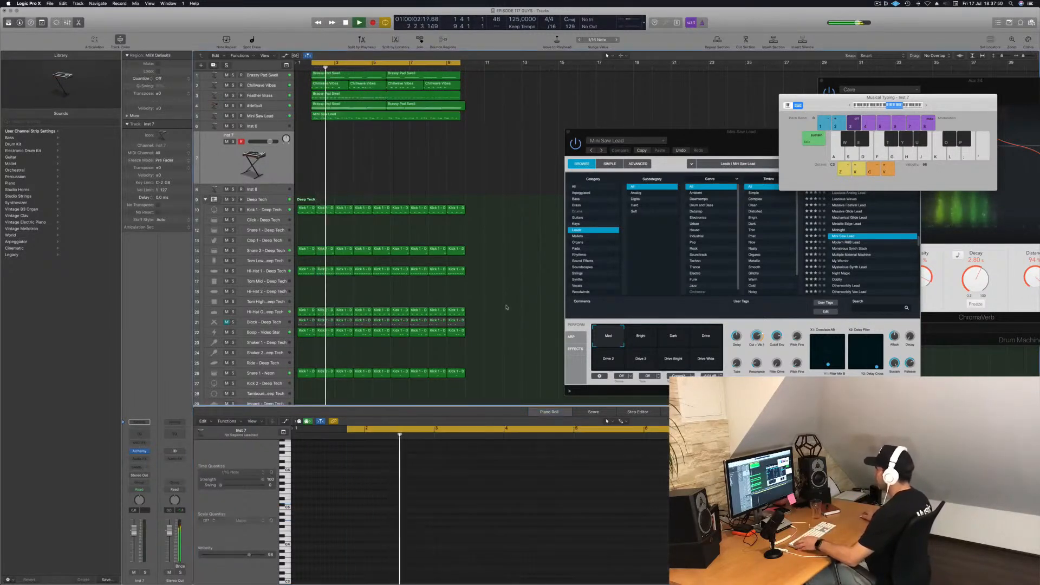
click(368, 114)
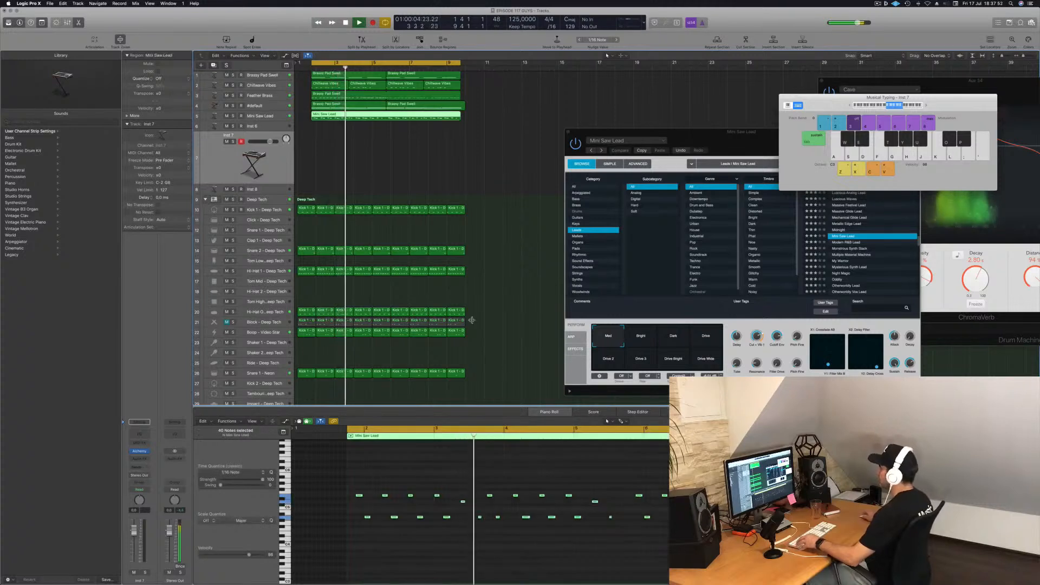
click(624, 553)
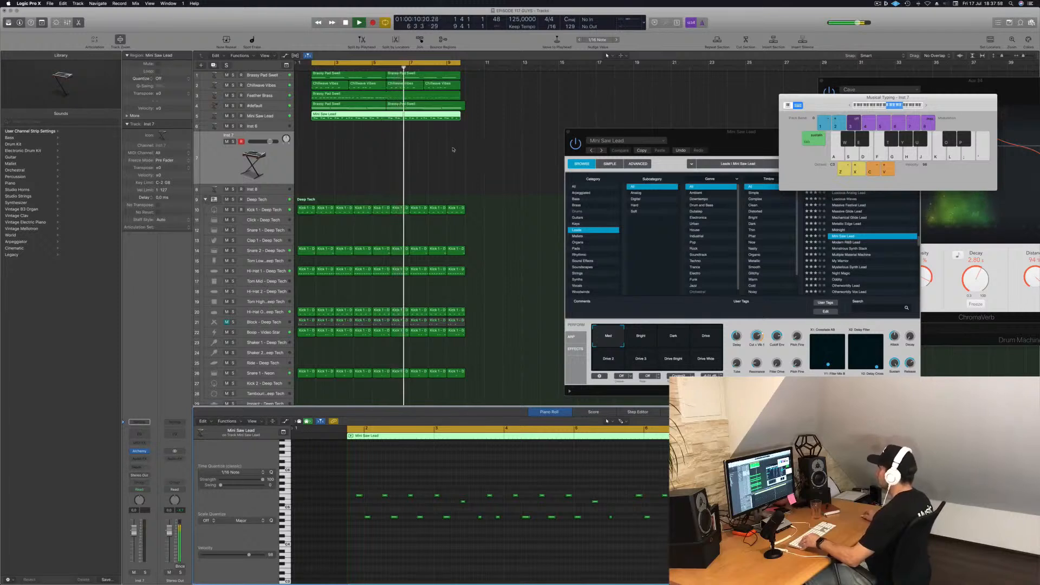
scroll(452, 148, up, 2)
scroll(452, 149, up, 1)
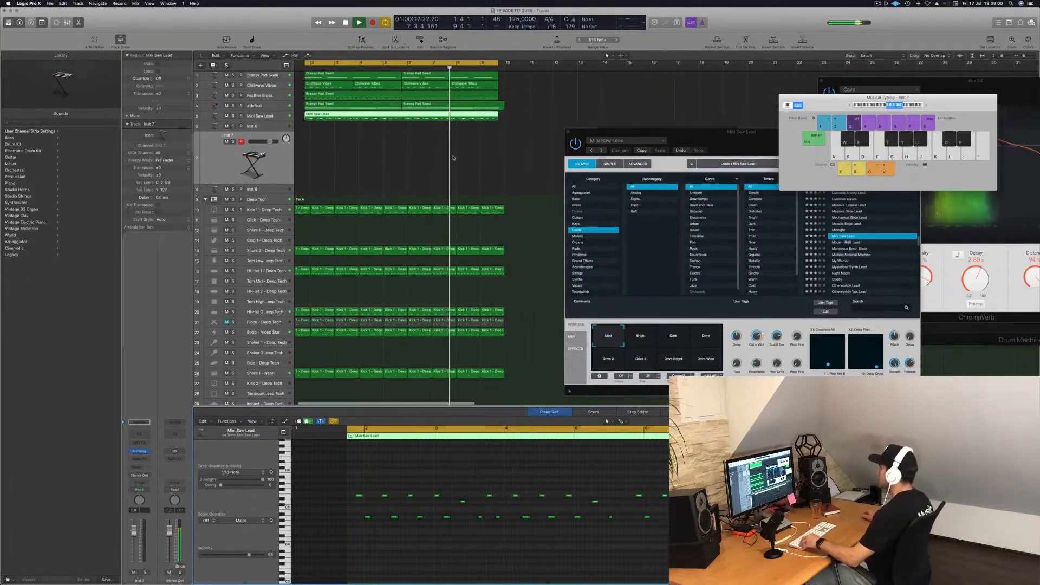
scroll(419, 160, down, 1)
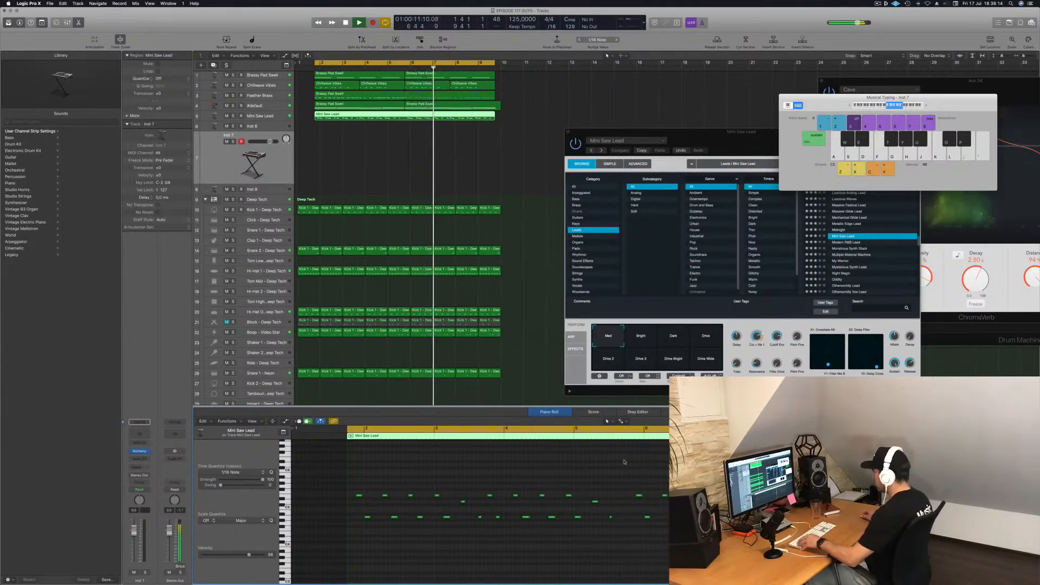
- Try shifting the riff's second-half notes from bar 6 onward to different timing positions in the piano roll during playback
drag(626, 481, 669, 544)
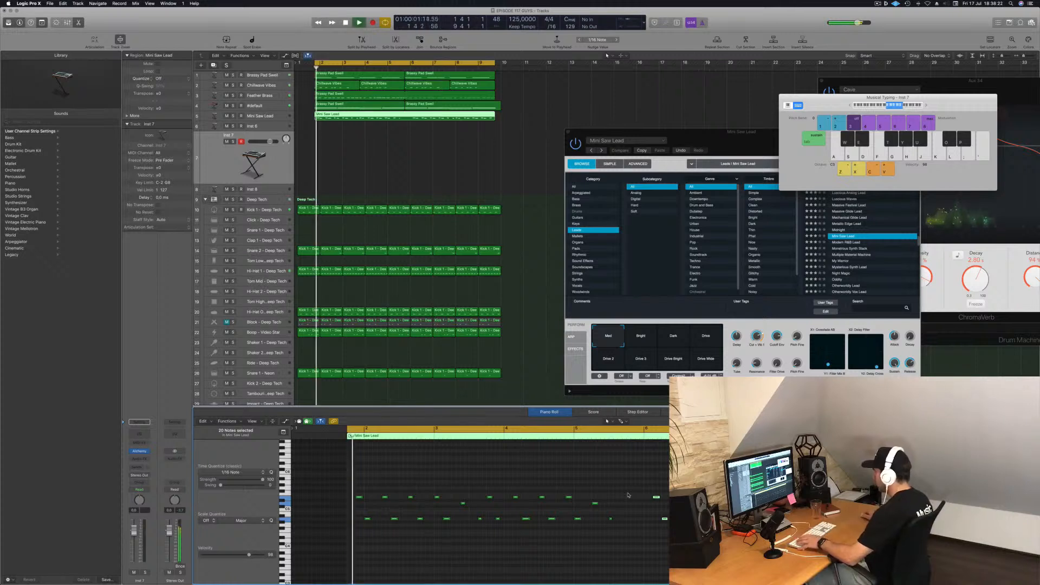
click(626, 499)
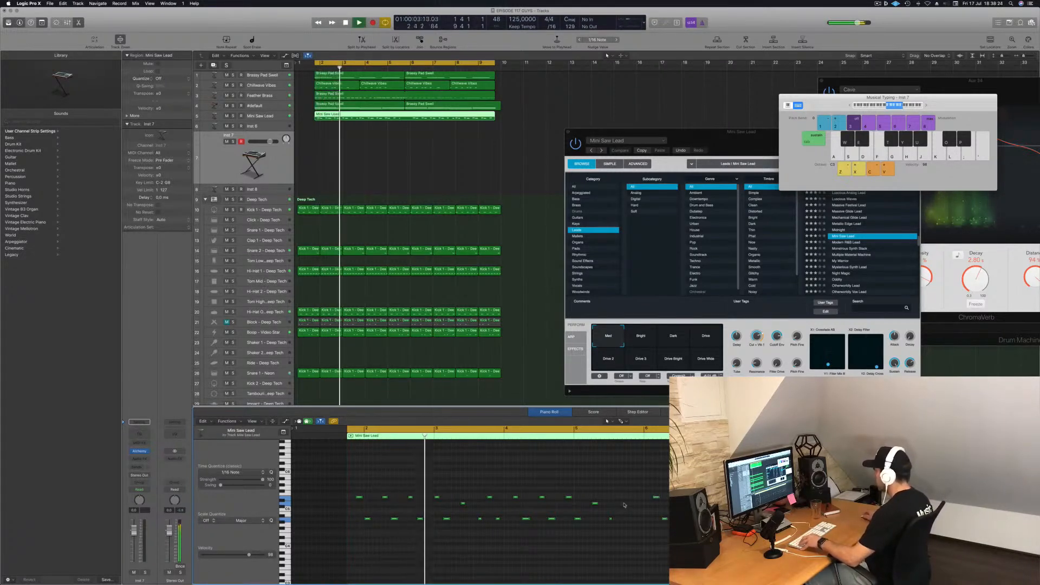
mouse_move(564, 483)
mouse_down()
mouse_move(580, 529)
mouse_move(598, 498)
mouse_move(628, 497)
mouse_up()
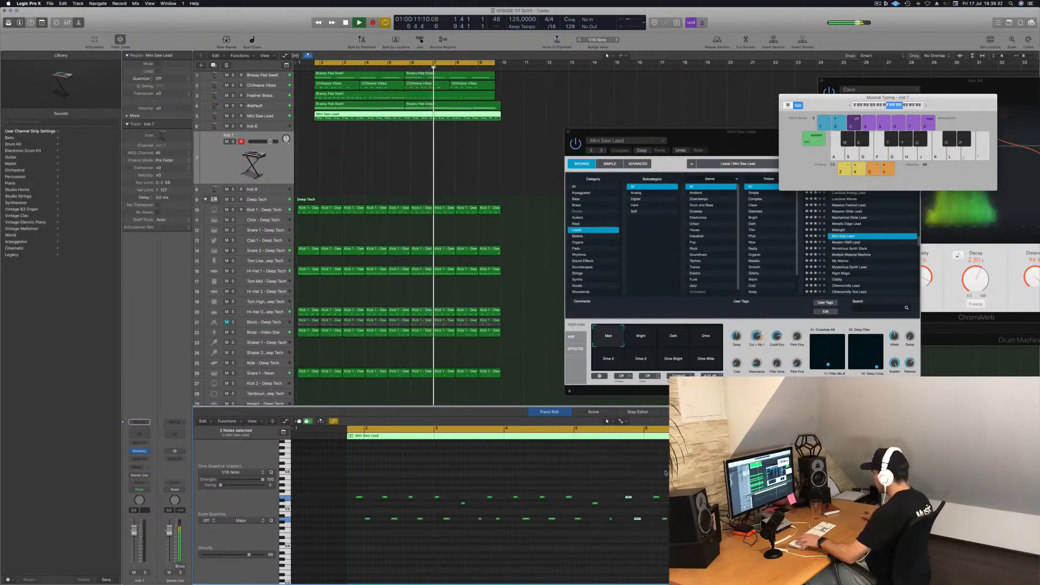
click(650, 474)
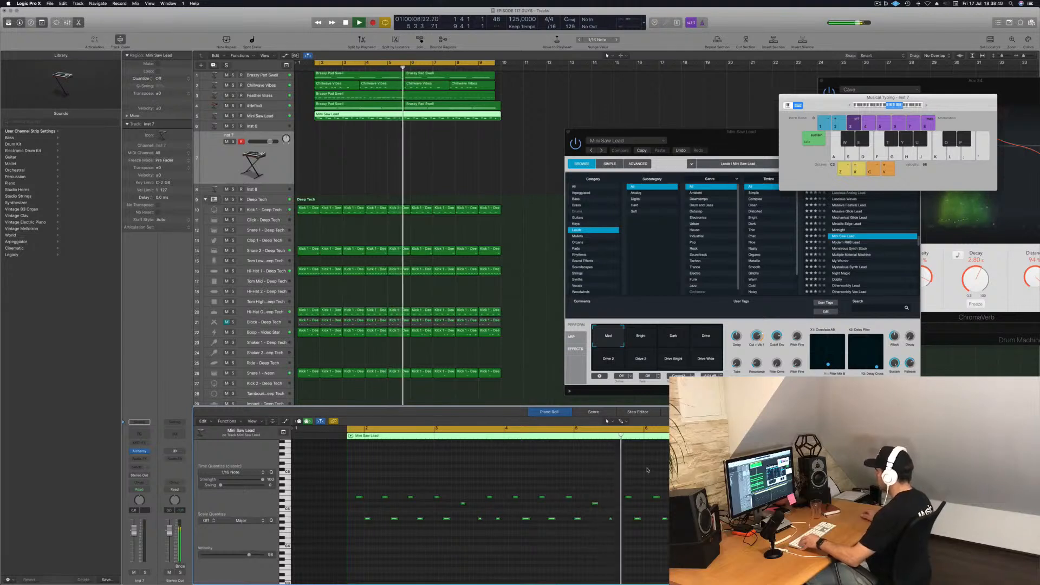
- Split the Mini Saw Lead region at bar 6, splitting any notes that cross the cut
key(super+Left)
key(super+Left)
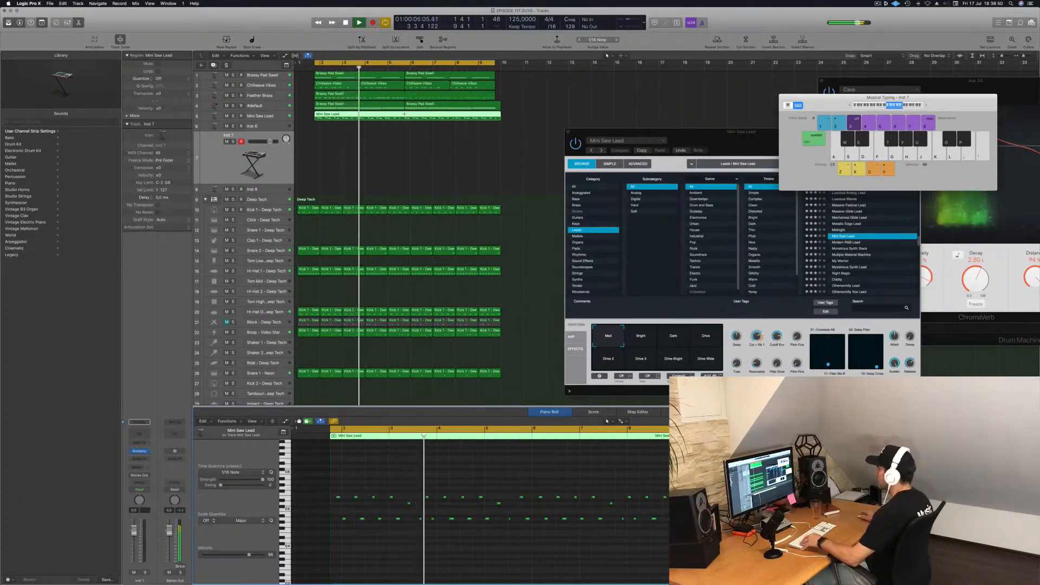
key(super+t)
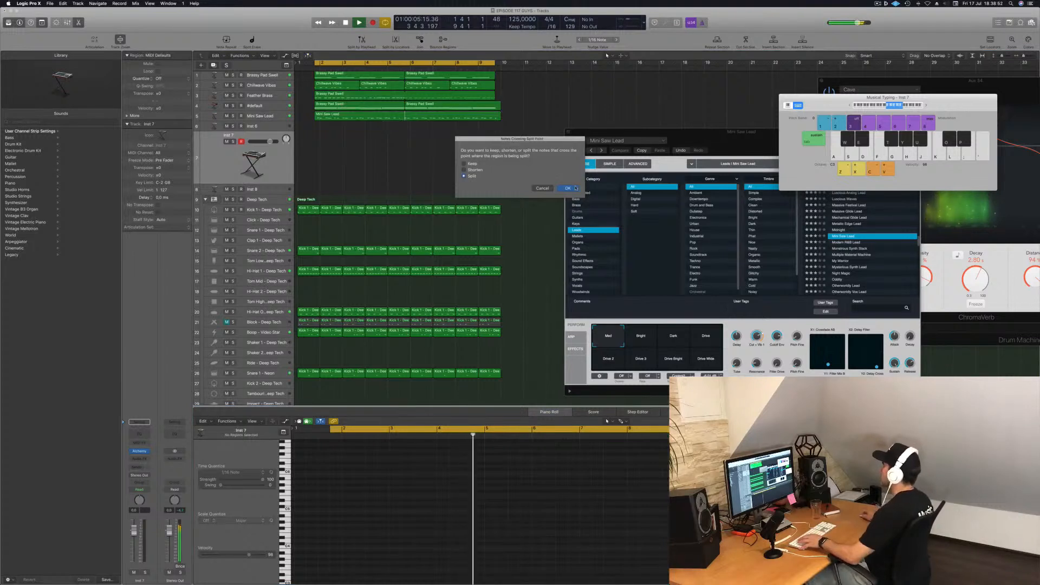
key(Return)
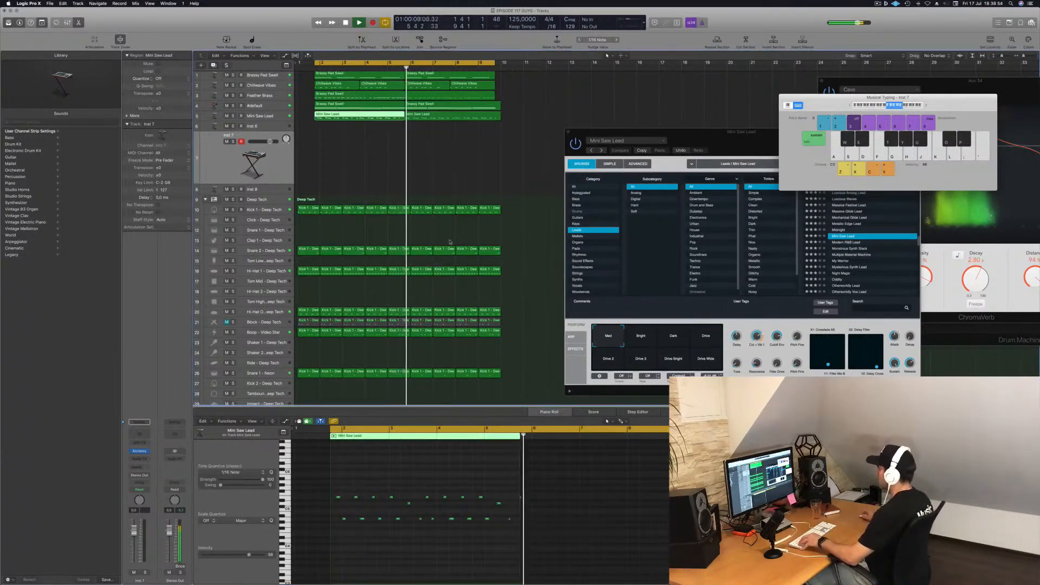
key(Return)
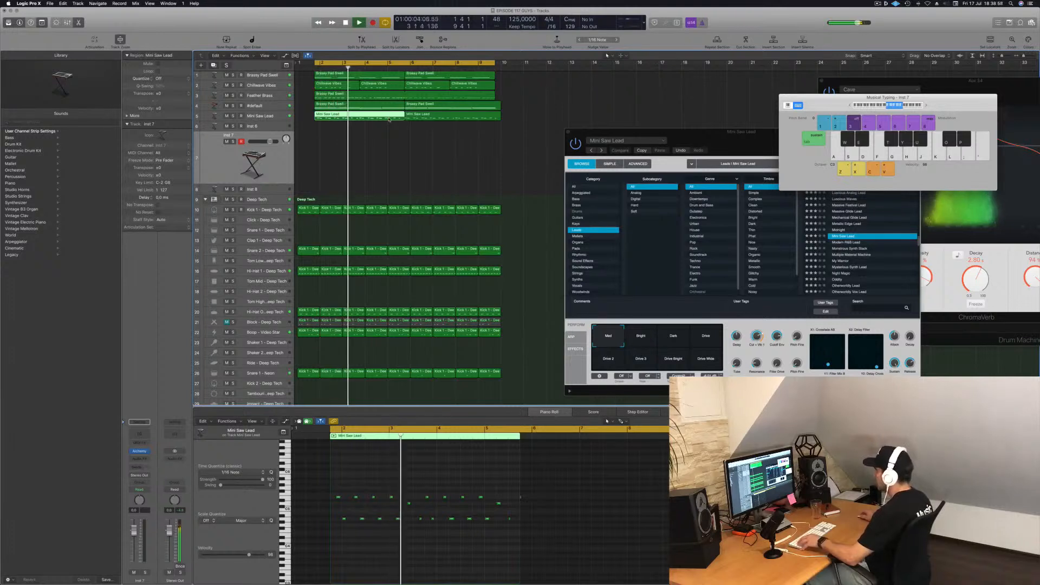
- Replace the split-off second Mini Saw Lead region with a copy of the first at bar 6 and join both into one region
click(416, 115)
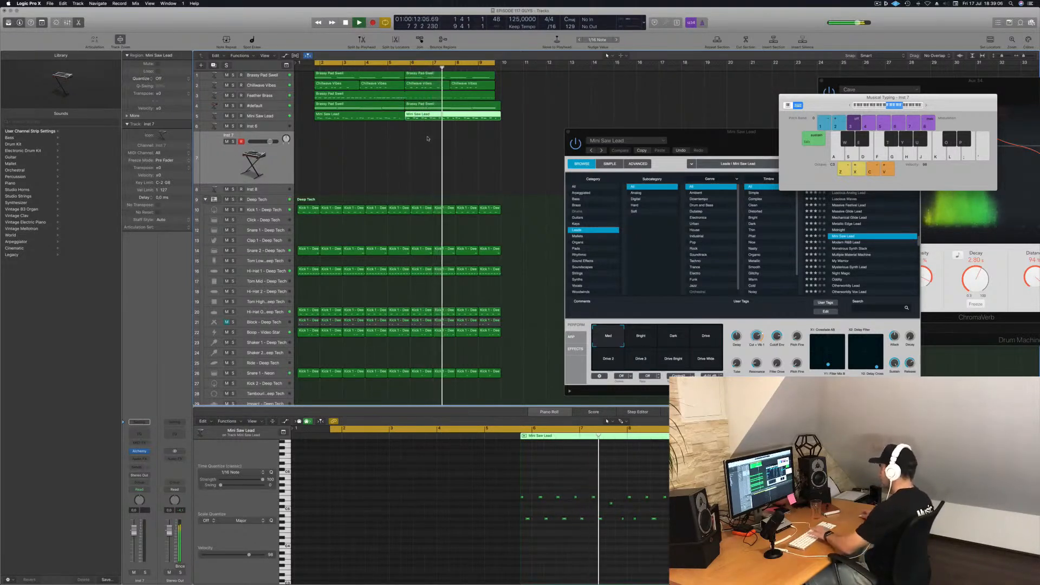
key(Delete)
key(Return)
click(359, 115)
drag(359, 114, 448, 119)
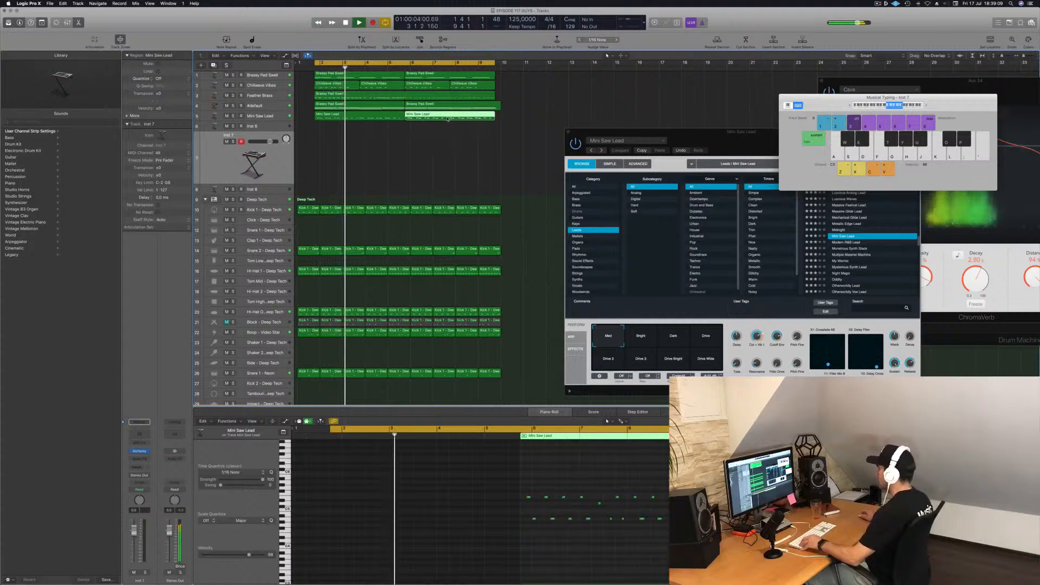
shift+click(400, 116)
key(super+j)
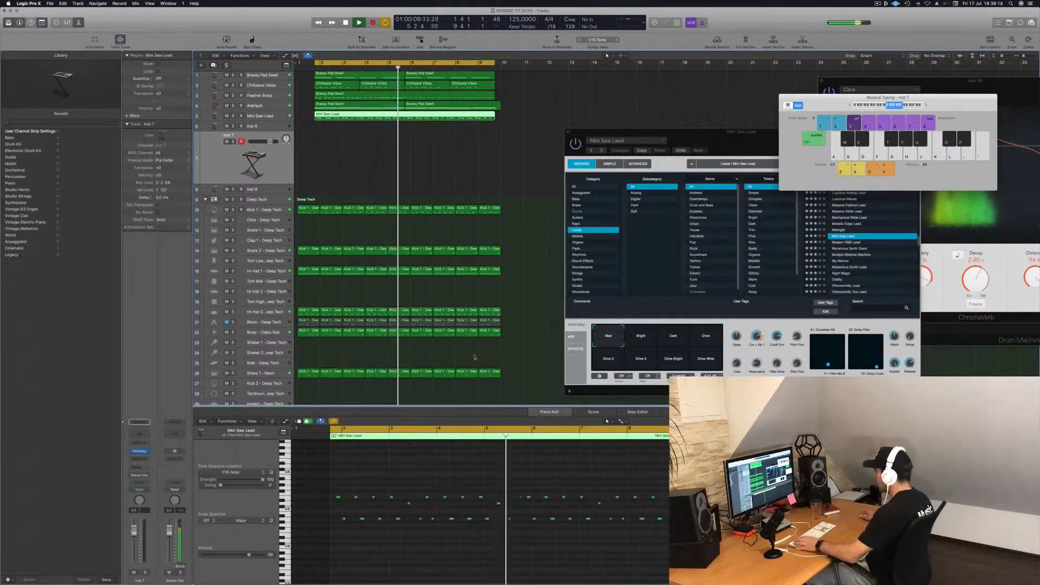
- Select the short note at bar 6 in the riff, extend the cycle's start to bar 1 and play back from there
click(520, 497)
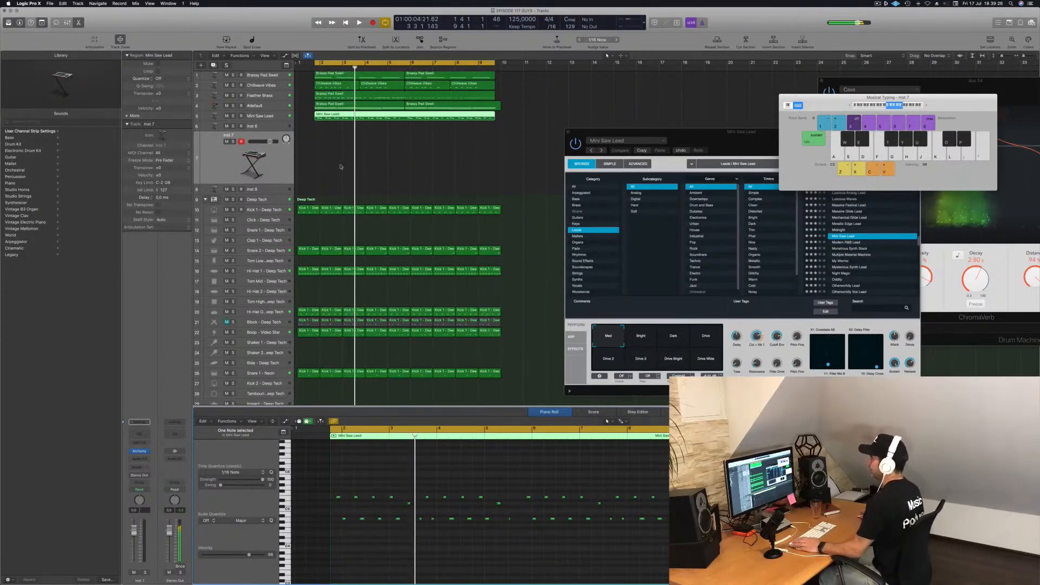
key(Return)
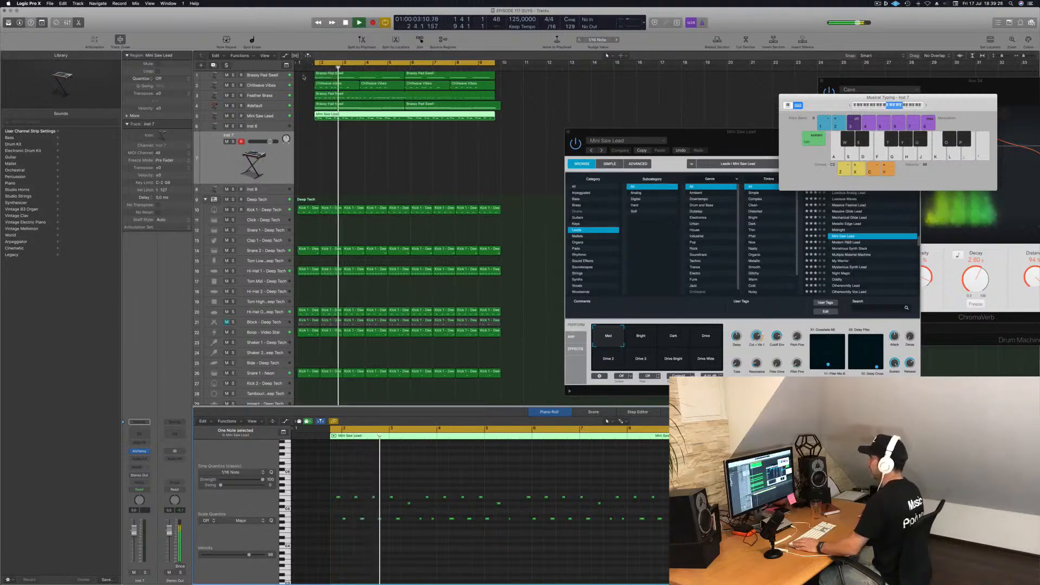
key(Return)
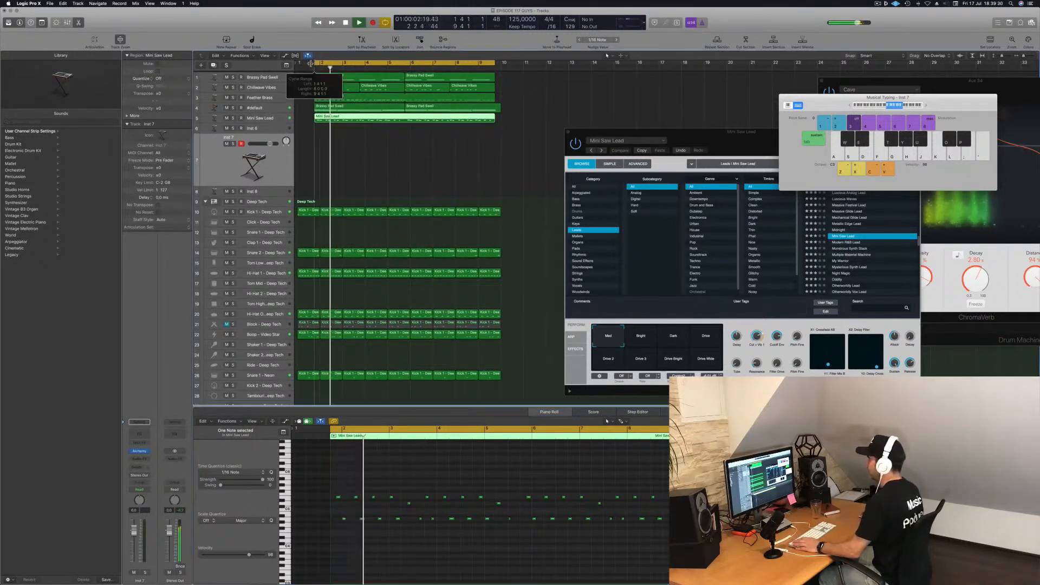
key(space)
key(Return)
key(space)
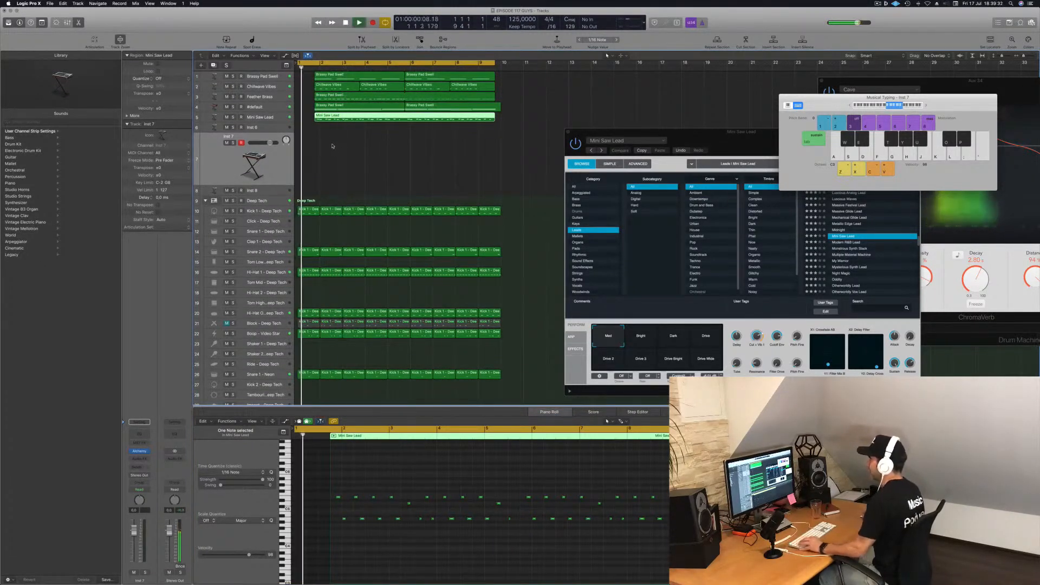
key(super+Right)
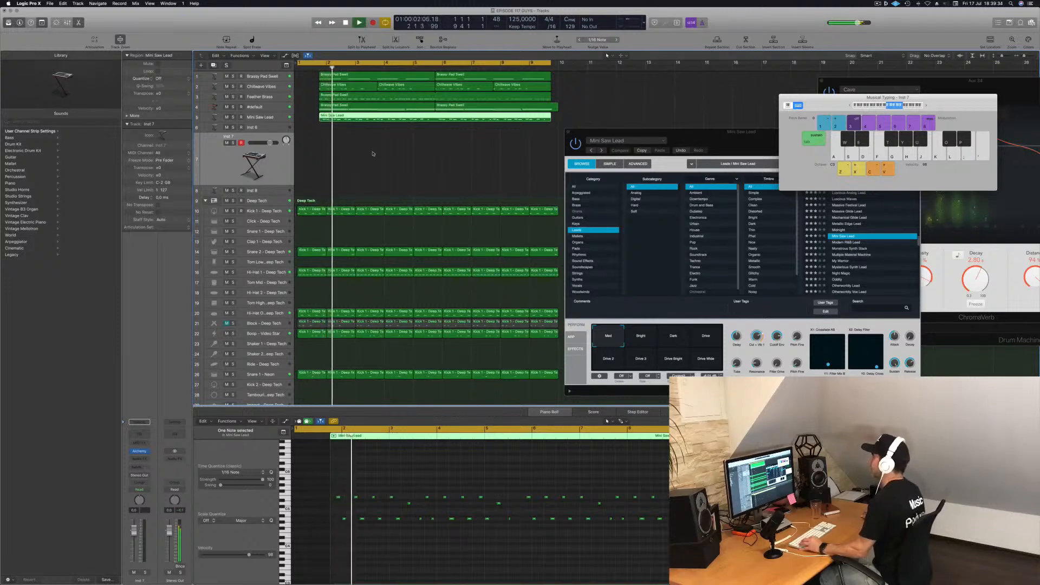
key(super+Left)
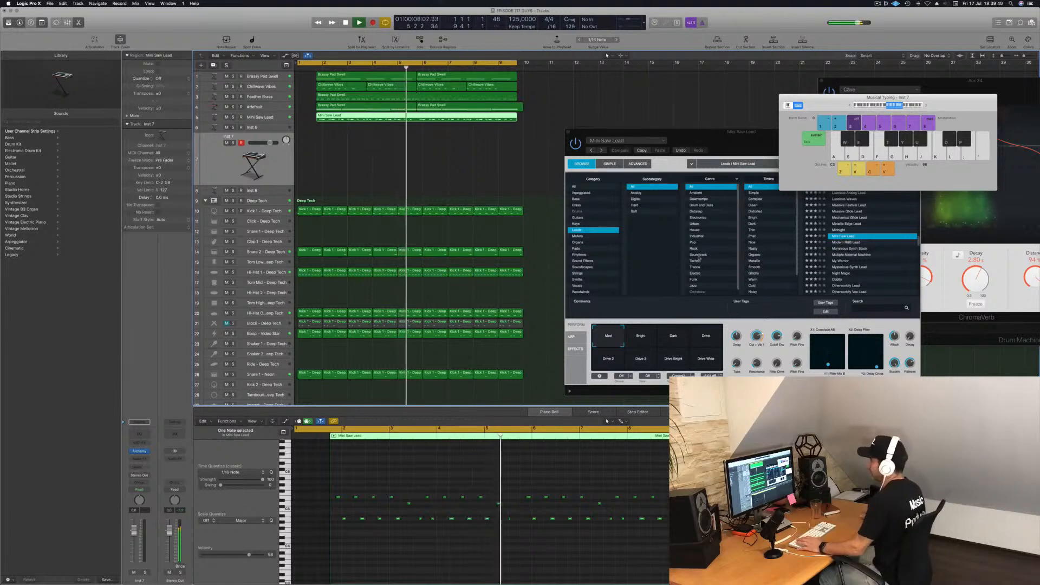
click(449, 161)
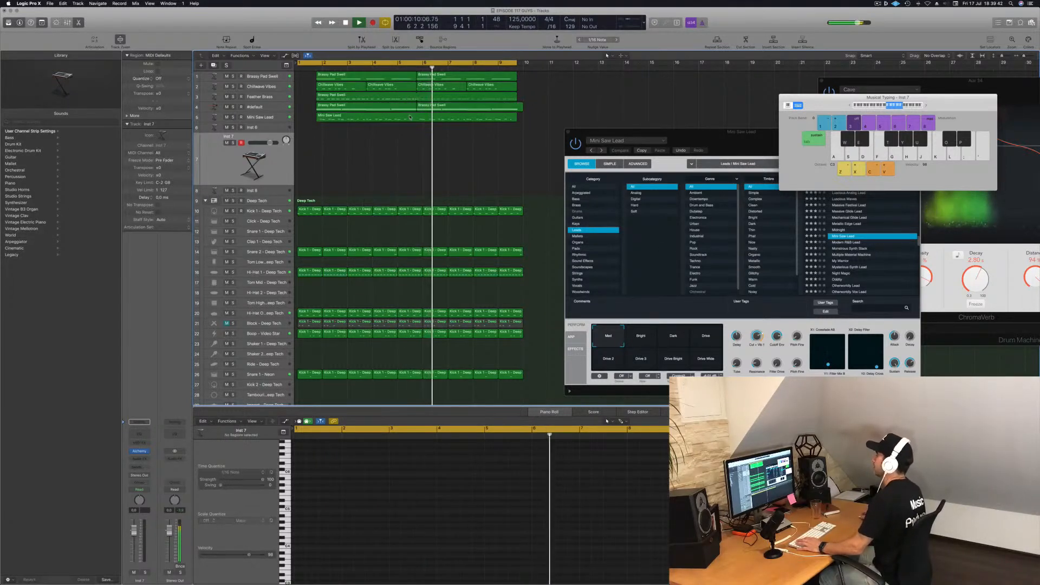
- Set the cycle to start at bar 2 and trim the second Brassy Pad Swell region on the fourth track at the cycle's end
click(325, 115)
key(cmd+Left)
key(Return)
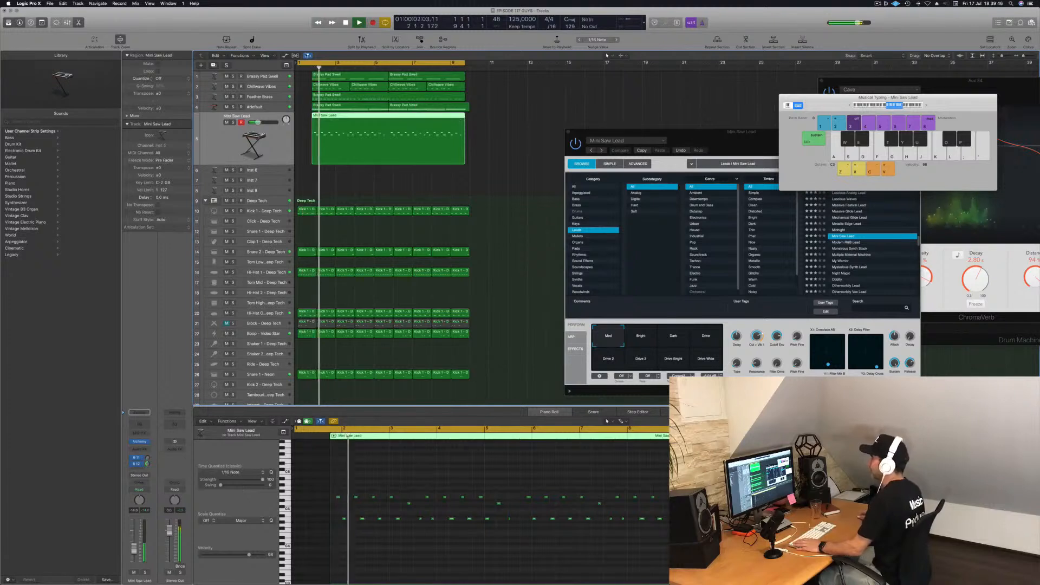
mouse_move(313, 63)
mouse_down()
mouse_move(322, 62)
mouse_move(313, 63)
mouse_up()
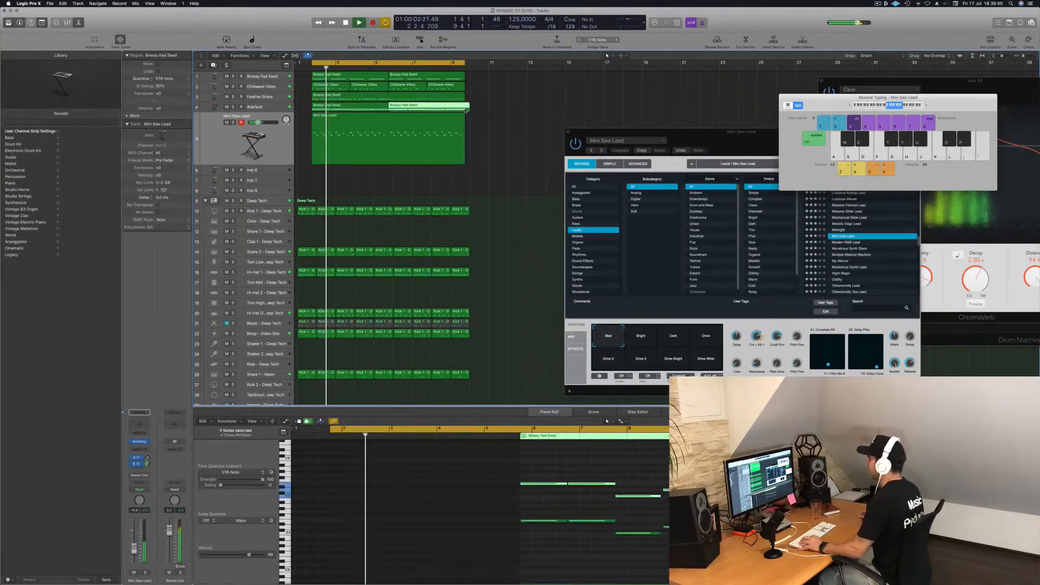
key(super+t)
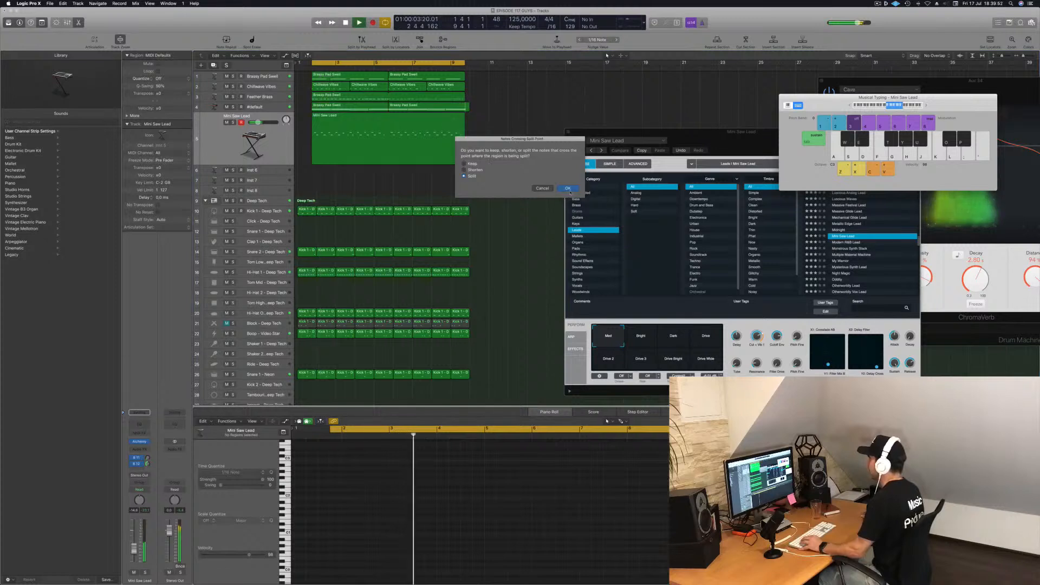
key(Return)
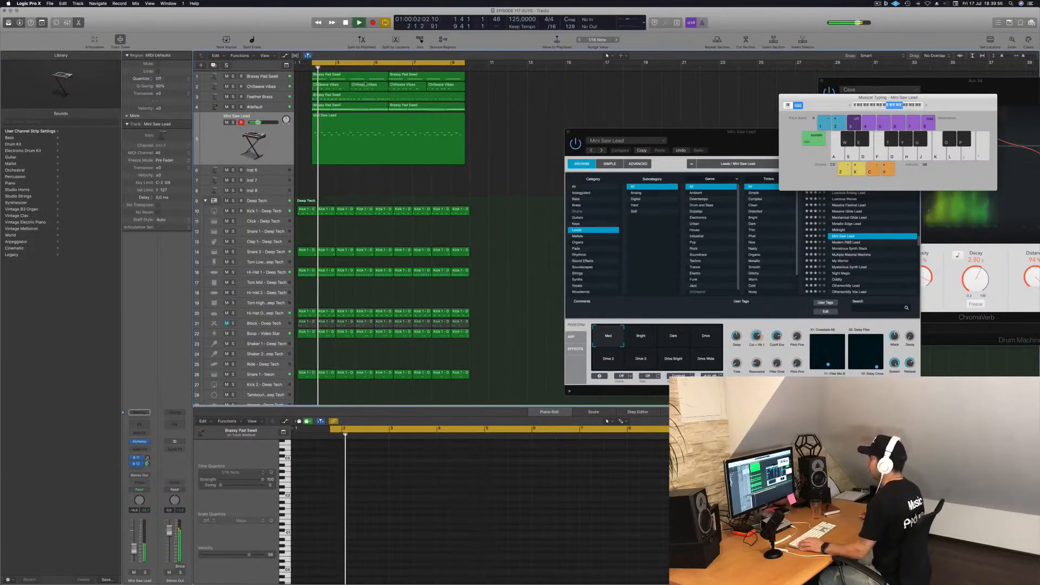
- Repeat the regions inside the eight-bar cycle three times on all tracks, extending the arrangement to bar 34
key(super+a)
key(super+r)
key(super+r)
key(super+r)
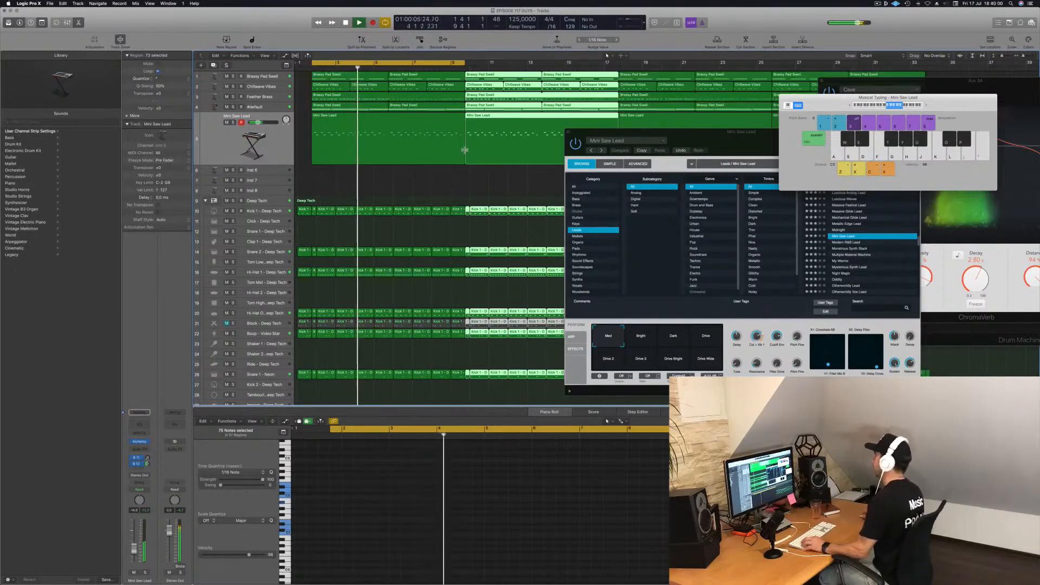
key(super+Left)
- Close the Mini Saw Lead instrument window, select the Mini Saw Lead track and replay the cycle
click(704, 143)
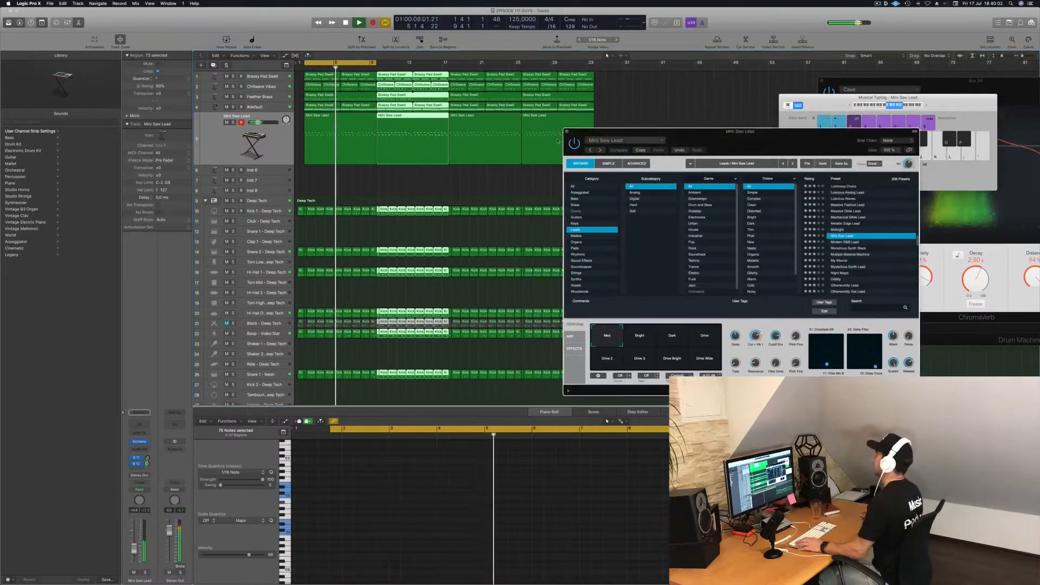
click(567, 132)
key(space)
click(274, 138)
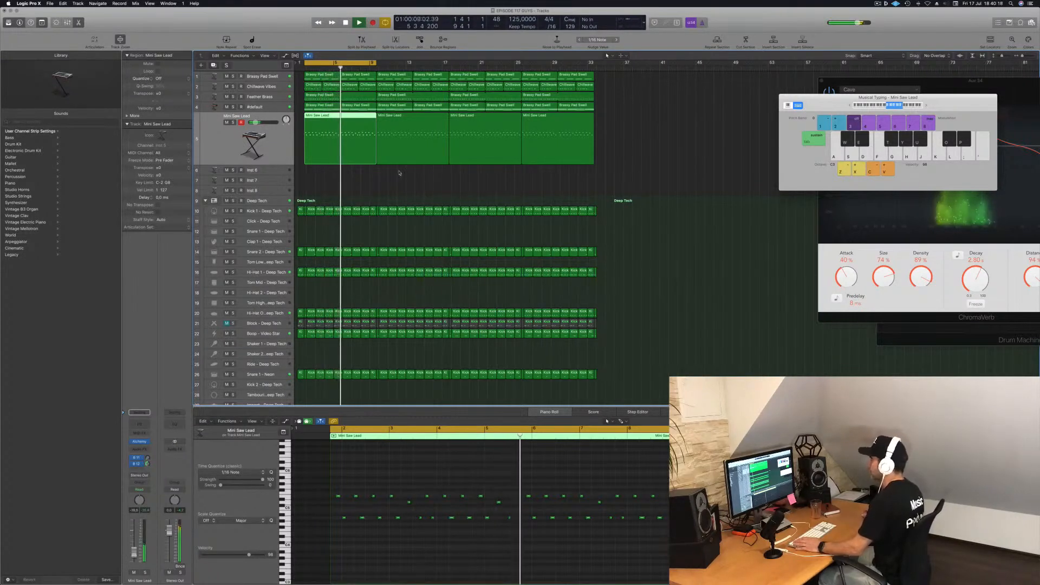
key(space)
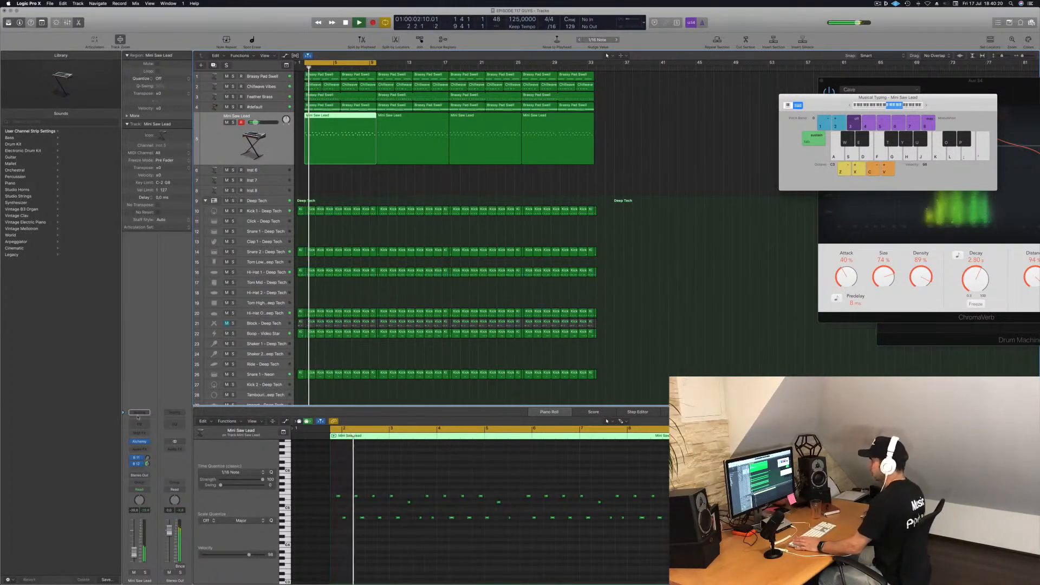
- Add a Channel EQ to the Mini Saw Lead track with a low cut at 860 Hz, 24 dB/Oct, and close it
click(140, 426)
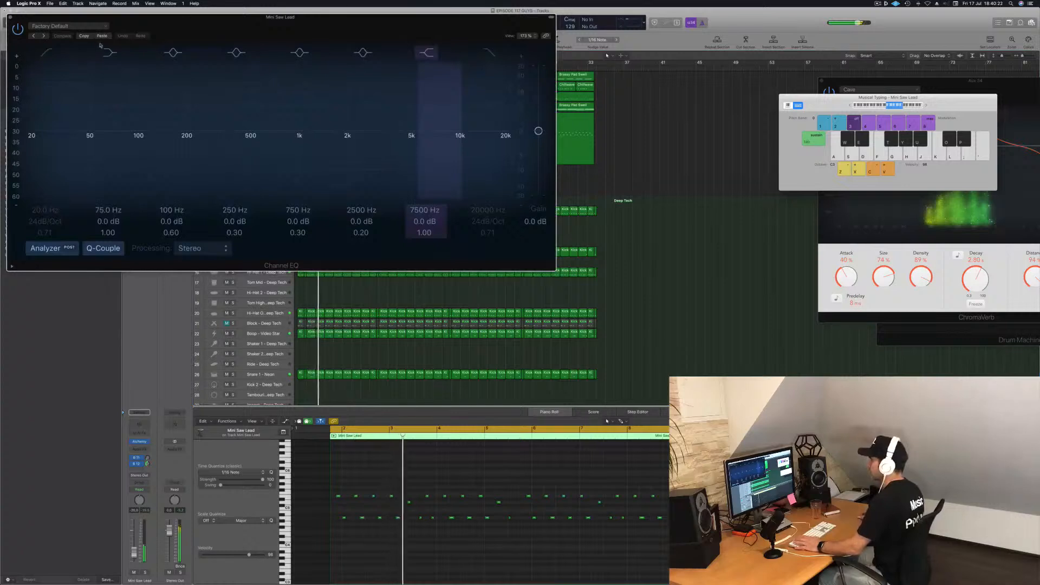
drag(36, 135, 318, 147)
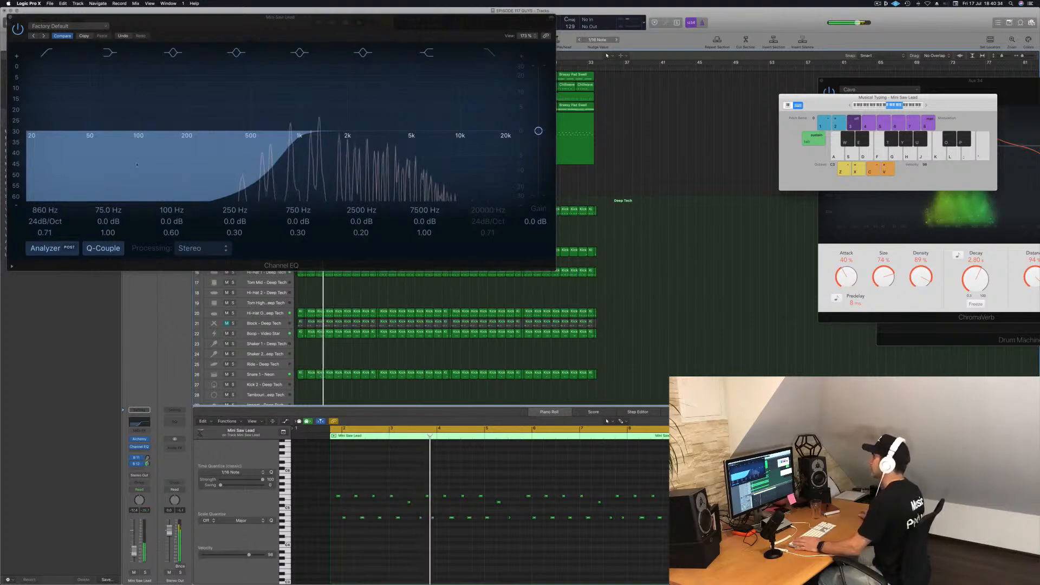
key(super+w)
click(602, 187)
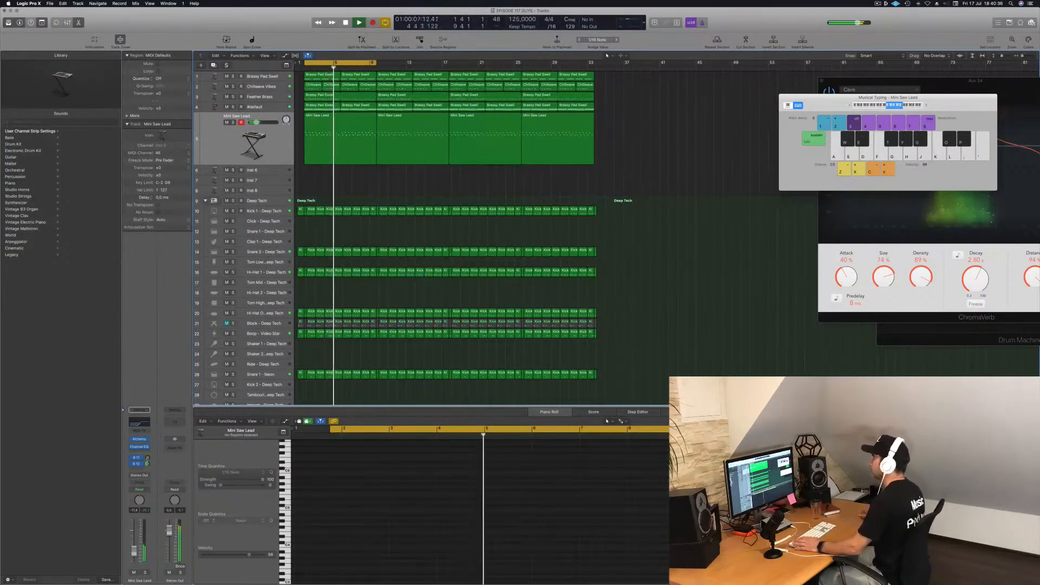
- Solo the Feather Brass track to hear it alone, clear the solo and play the full mix
click(232, 97)
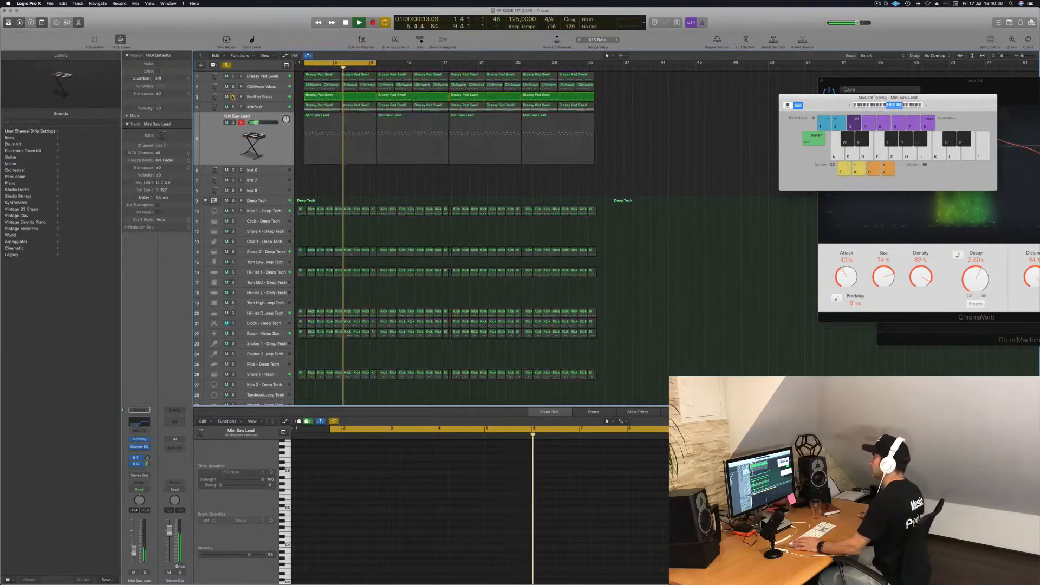
key(ctrl+alt+super+s)
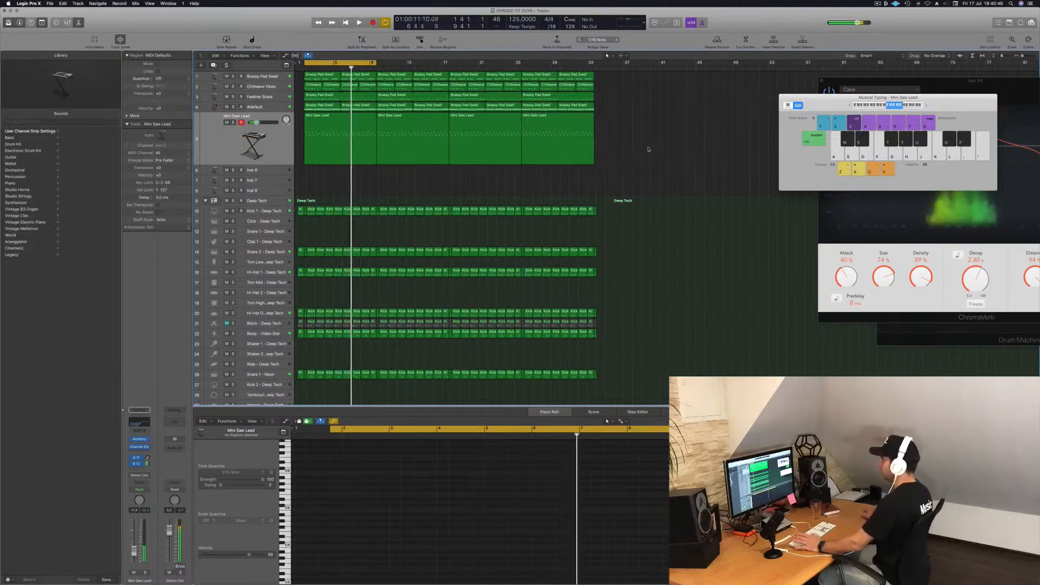
key(space)
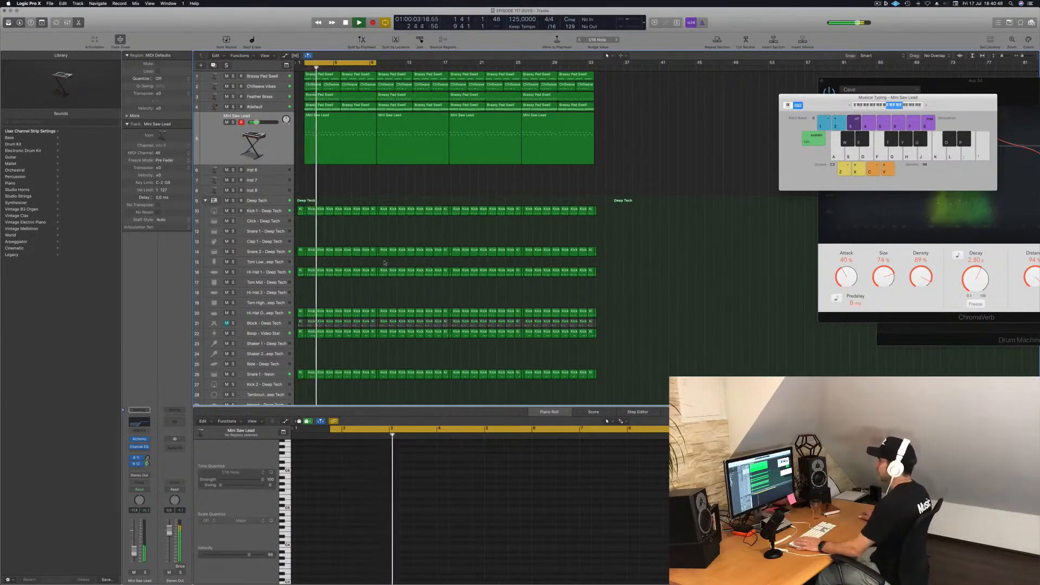
- Unmute the Block - Deep Tech percussion track and extend the cycle's end to bar 34 to cover all repeats
click(245, 324)
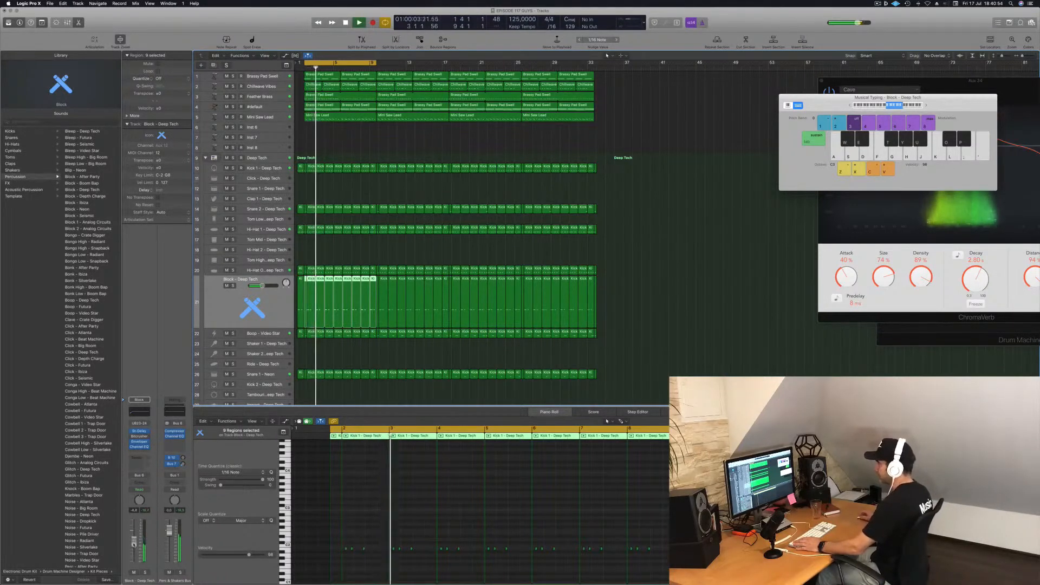
click(726, 322)
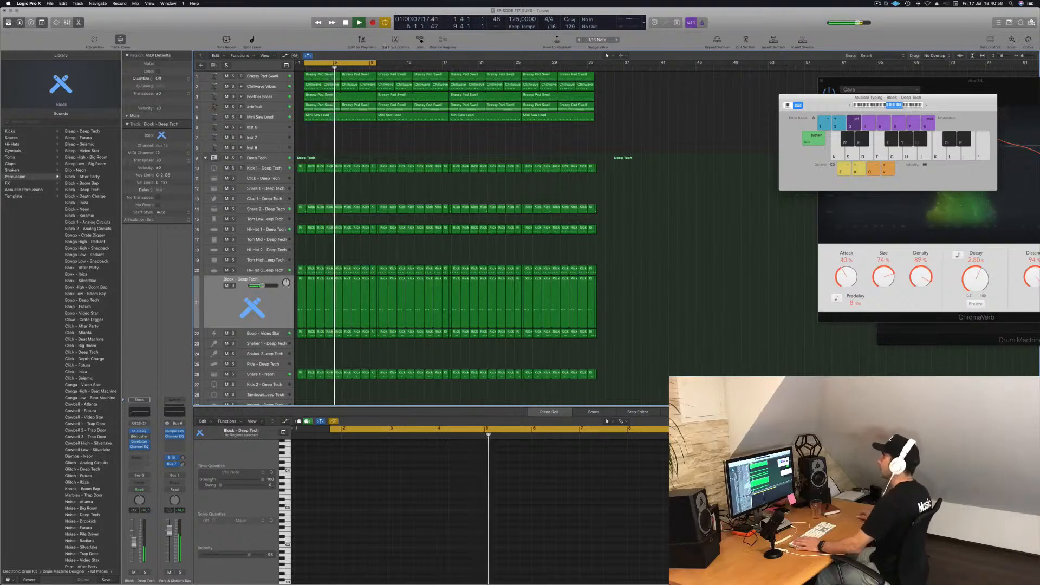
drag(378, 63, 593, 76)
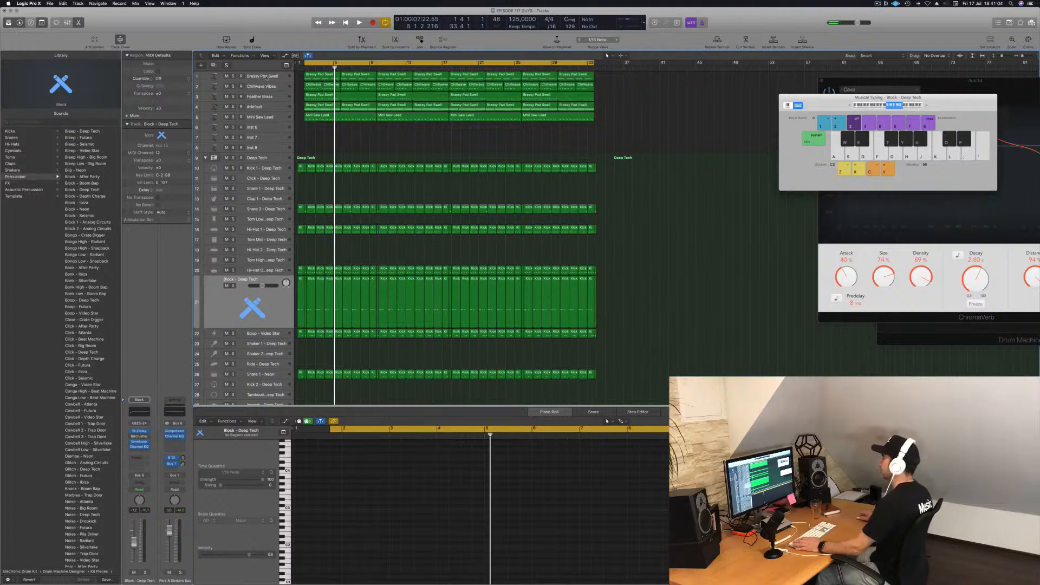
- Solo the Kick 1 and Snare 2 Deep Tech tracks together and lower the Snare 2 volume slightly
click(278, 170)
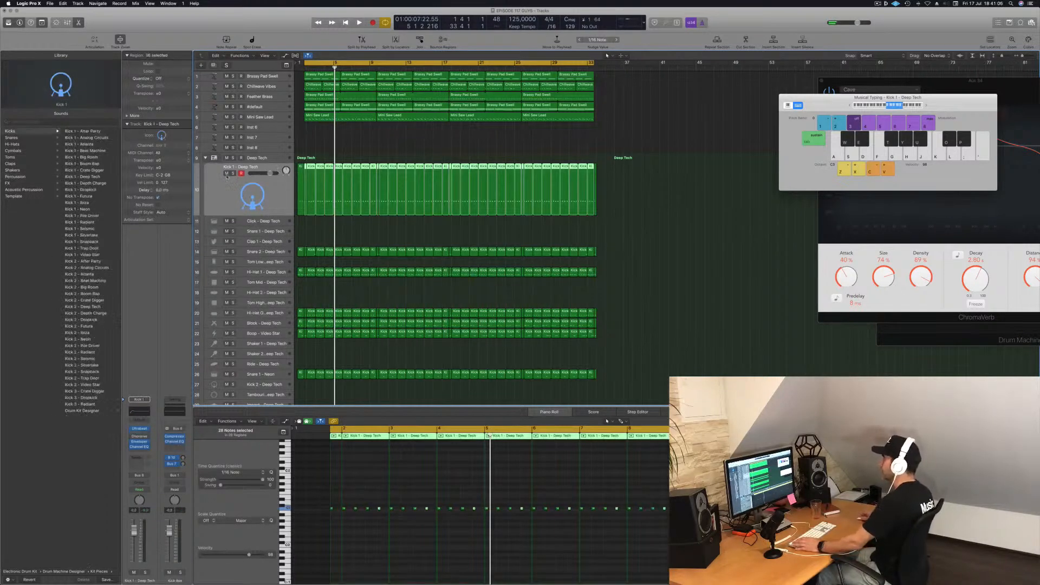
key(s)
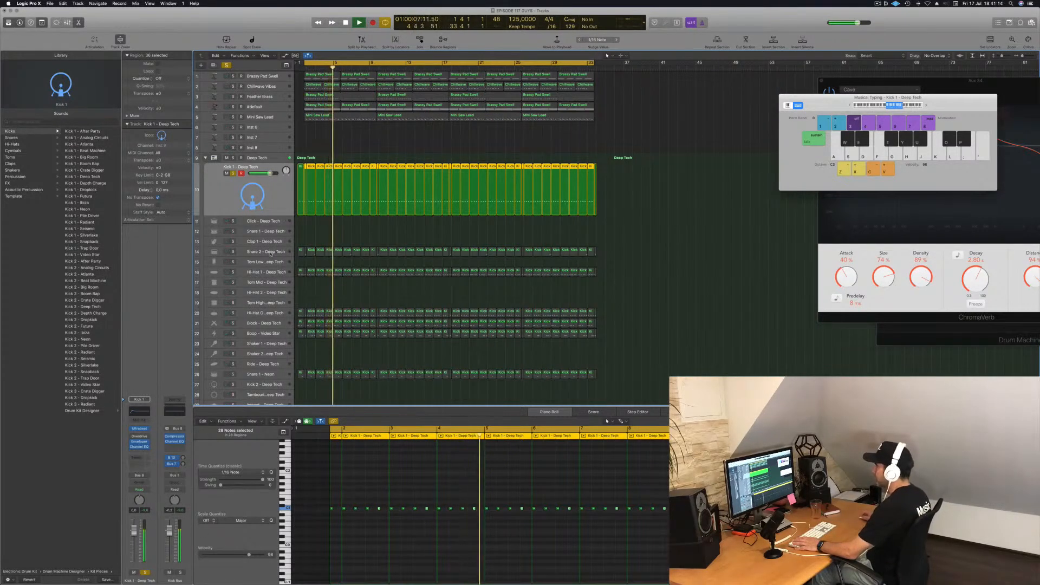
click(269, 252)
key(space)
key(space)
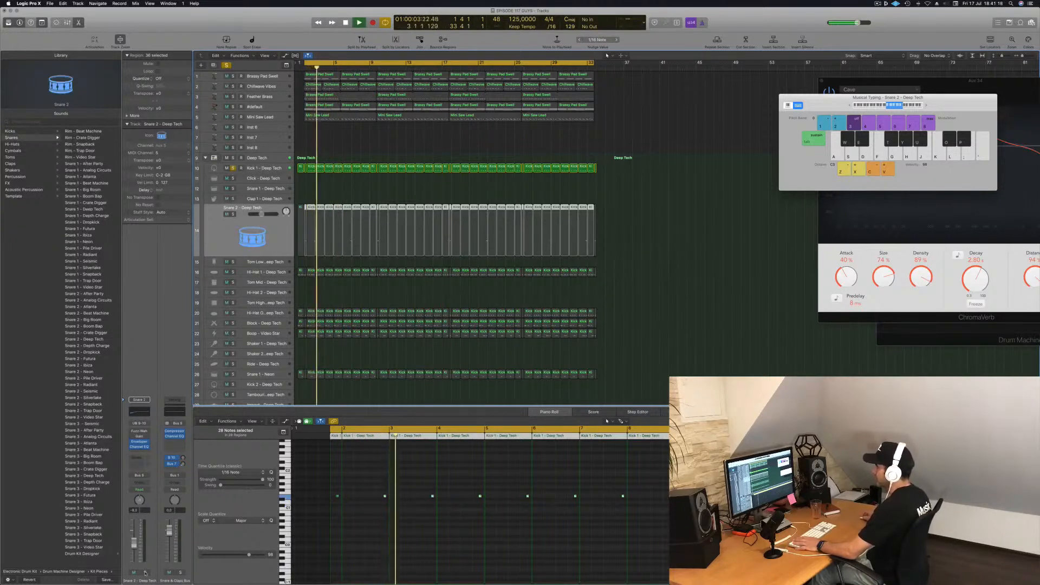
key(s)
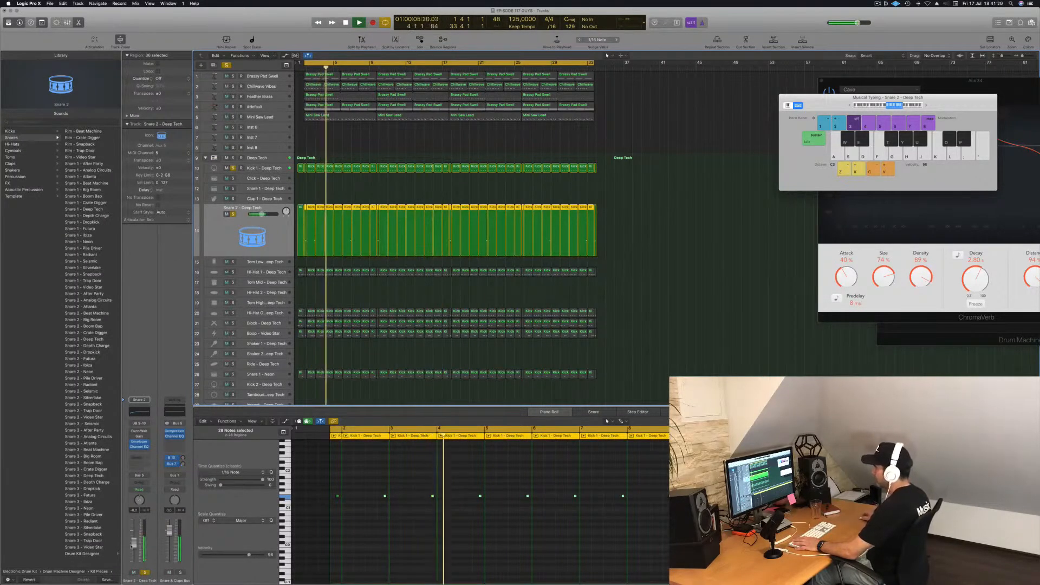
drag(134, 544, 134, 549)
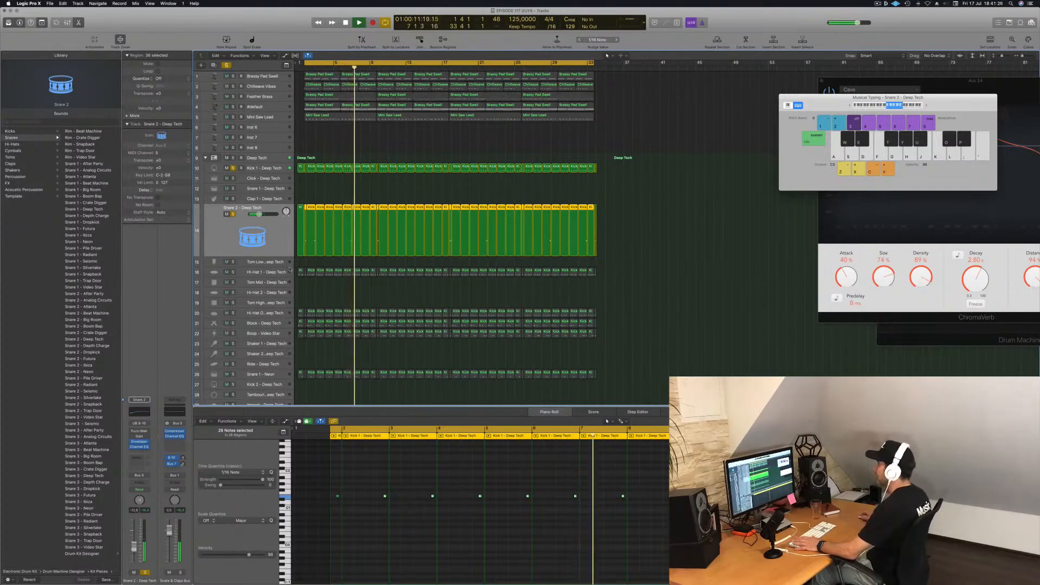
- Solo Hi-Hat 1 and set its Stereo Delay to 5 ms left and 10 ms right, with both output mixes at 100%
key(Down)
key(Down)
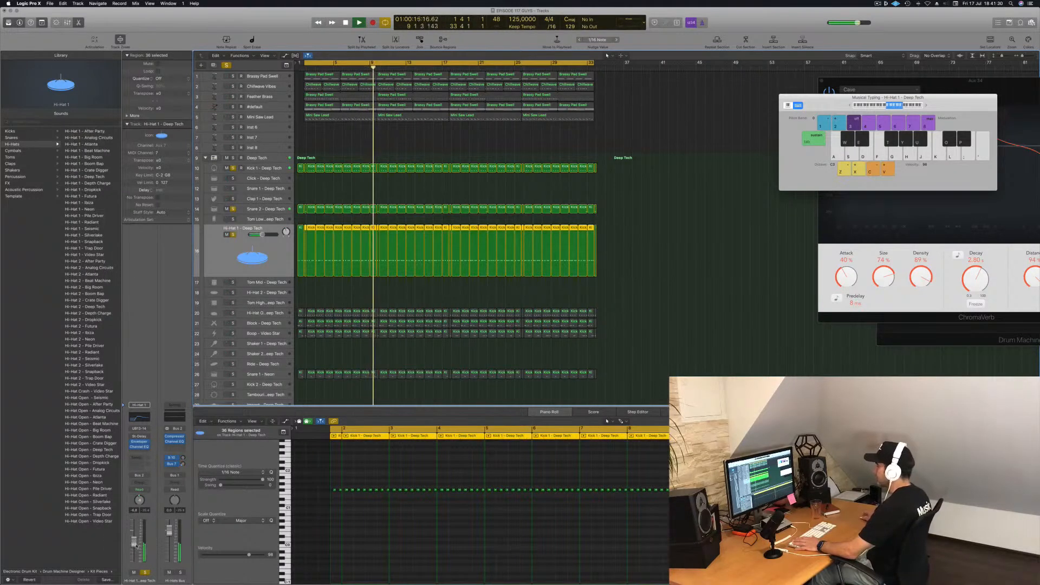
click(139, 438)
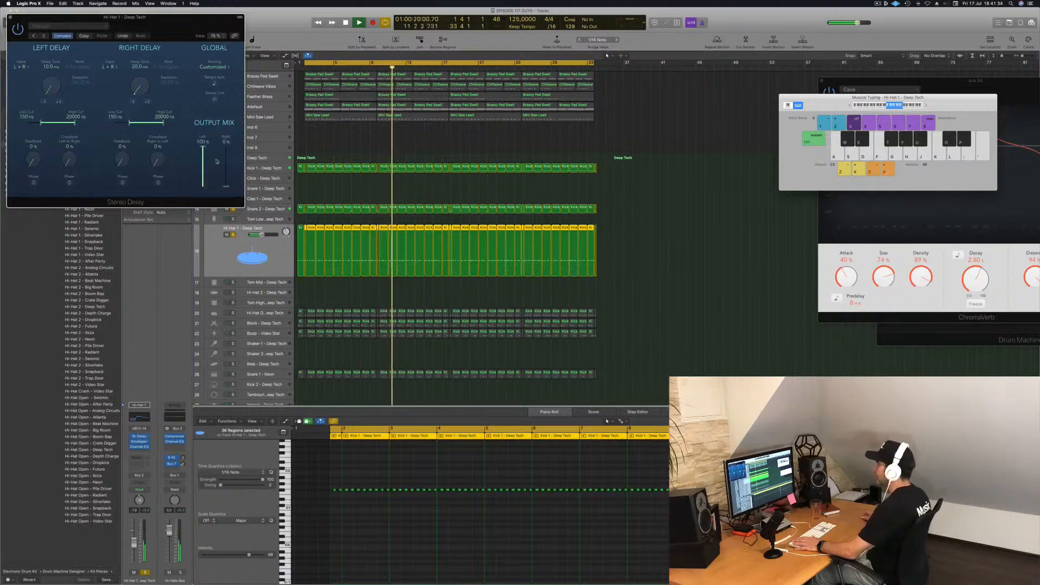
drag(166, 31, 498, 106)
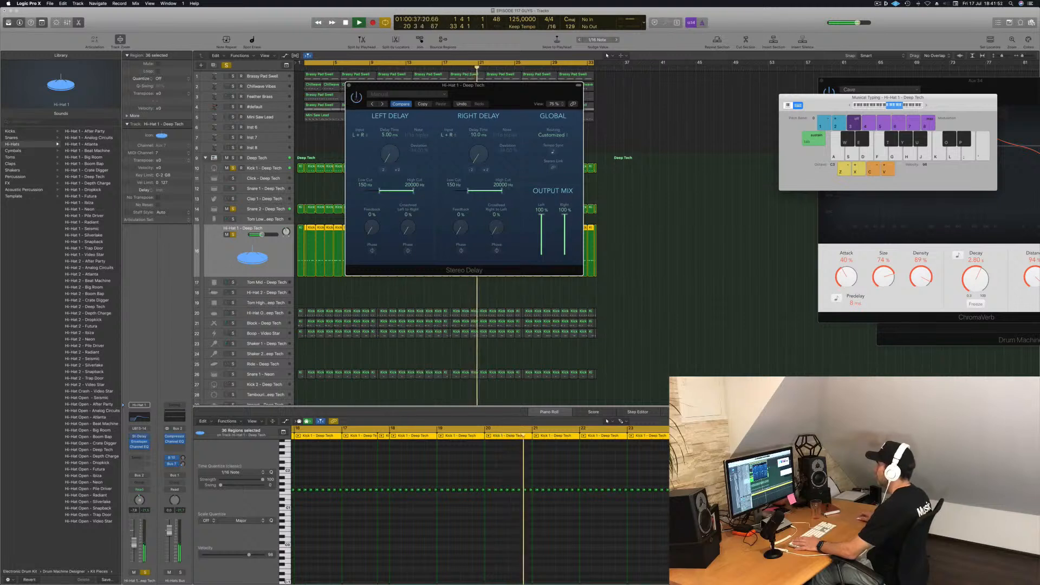
key(Return)
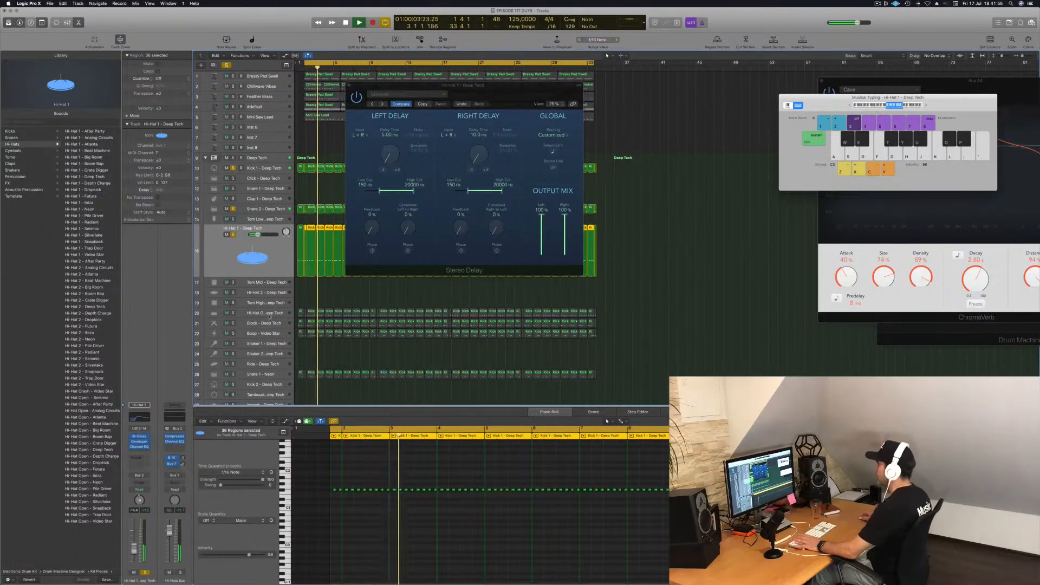
- Add the Hi-Hat Open track to the soloed drums and lower its volume slightly during playback
key(Return)
click(272, 311)
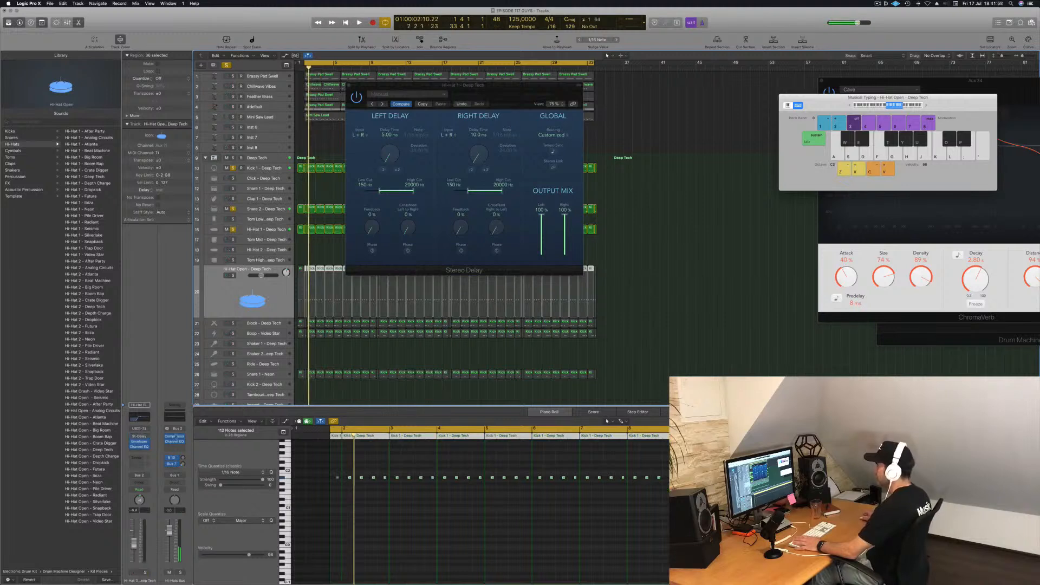
key(space)
click(145, 572)
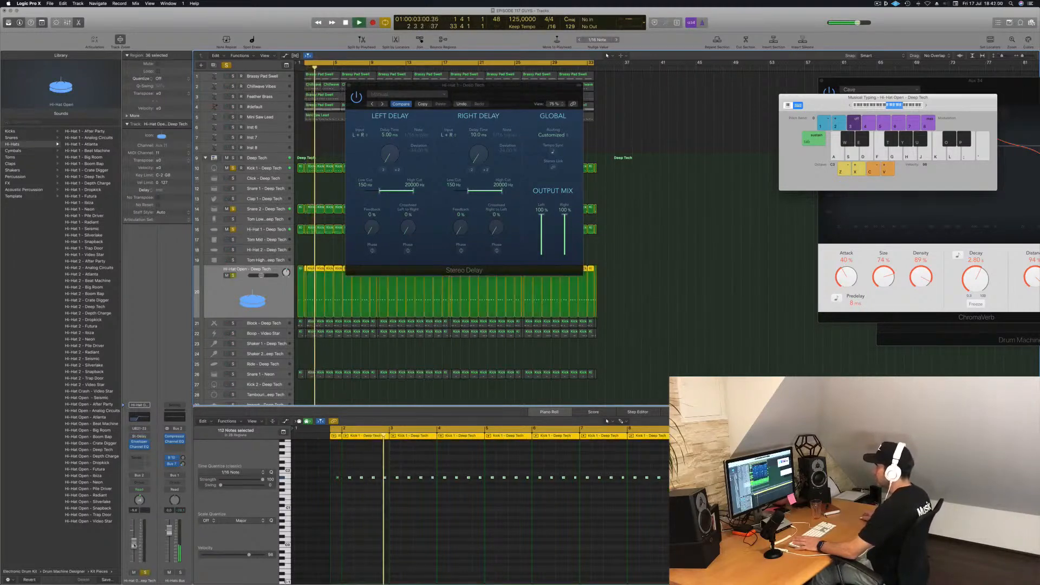
drag(133, 543, 133, 548)
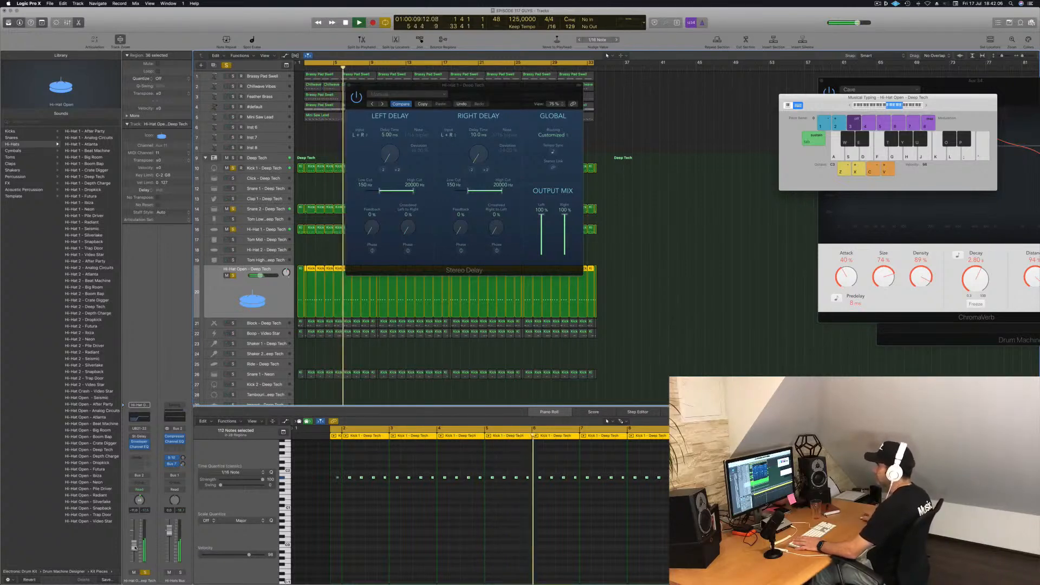
- Close Hi-Hat 1's Stereo Delay window, then solo the Block - Deep Tech track and lower its volume slightly
click(265, 230)
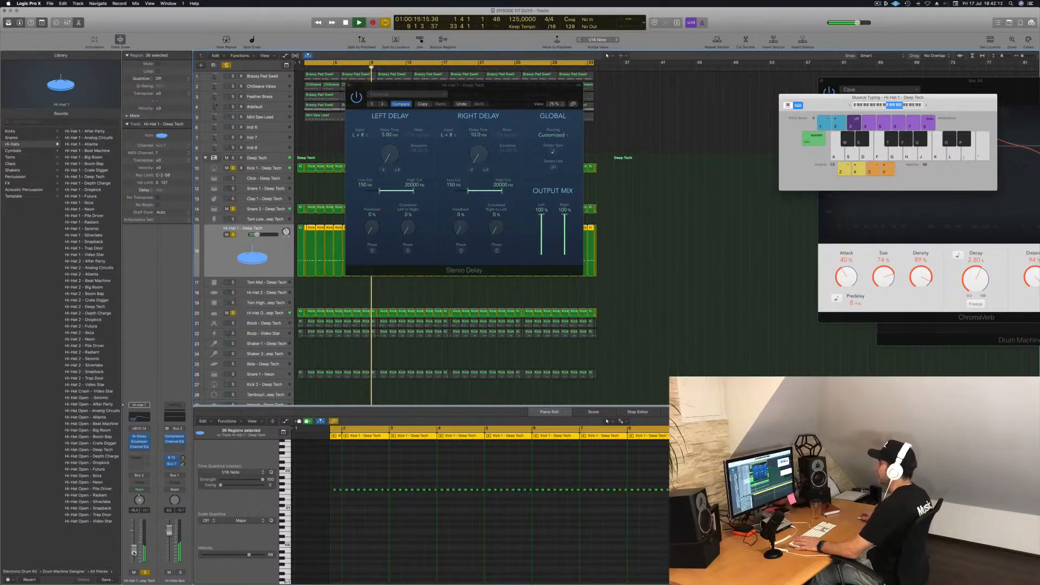
click(348, 85)
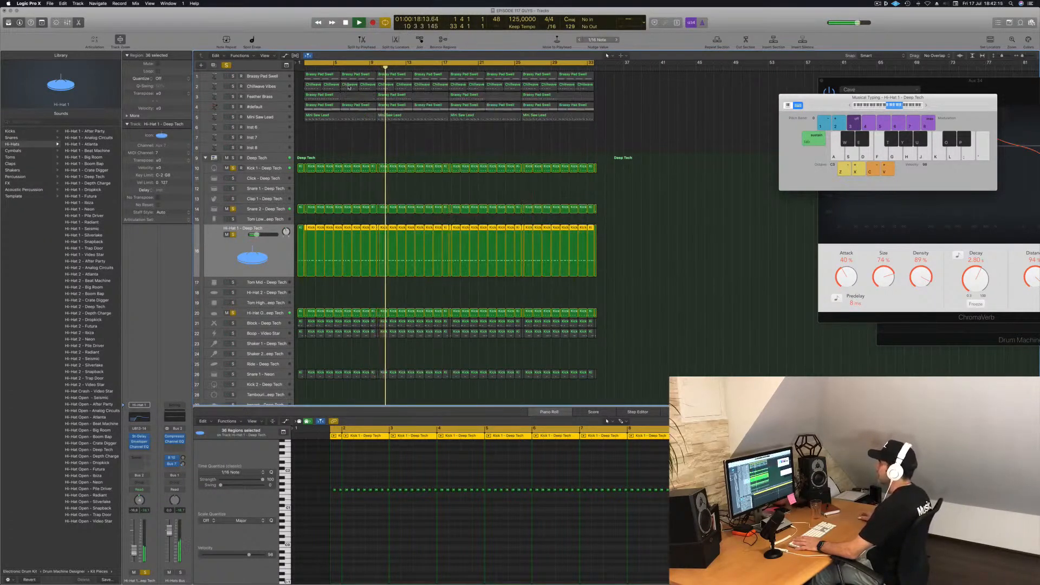
click(274, 323)
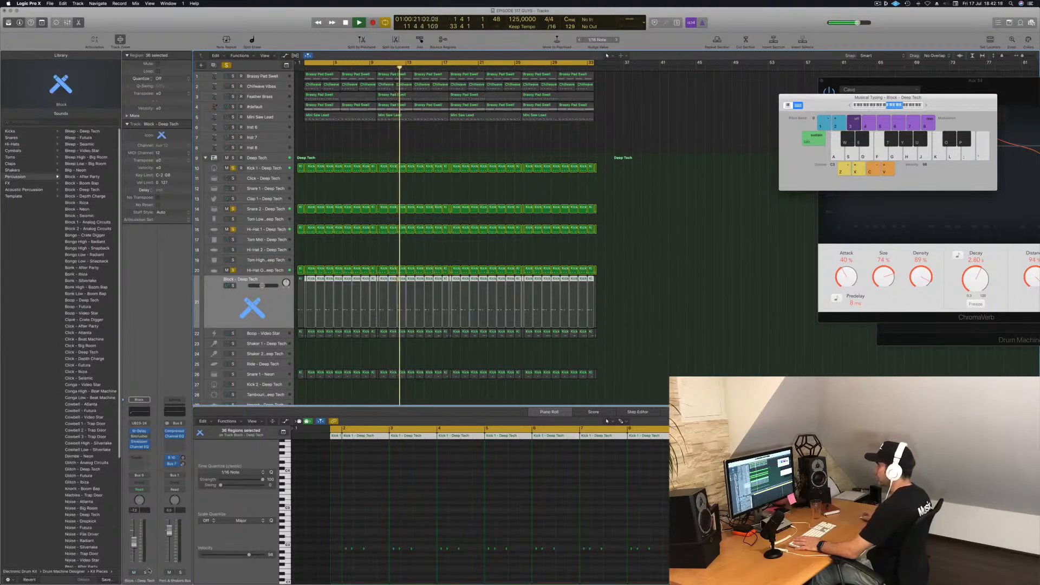
click(146, 571)
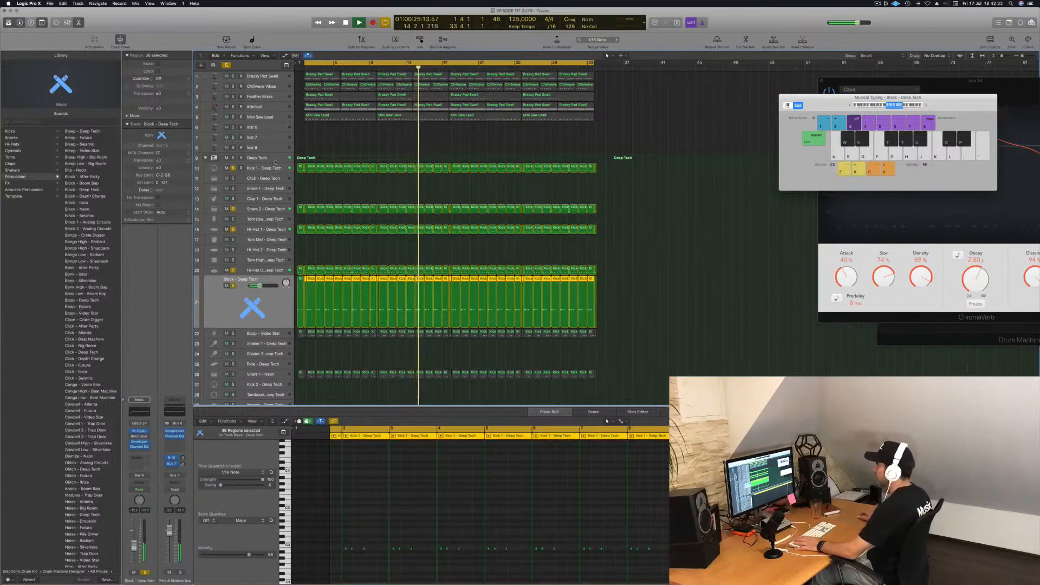
- Set the volume of the main Deep Tech drum track to 0 dB and replay the cycle from its start
click(257, 157)
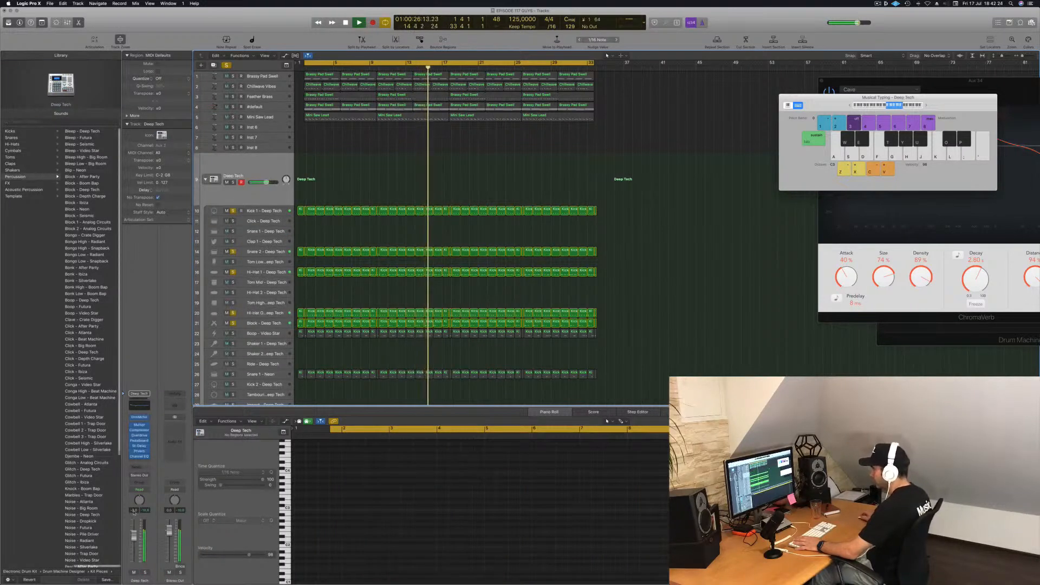
double_click(134, 510)
text(0)
key(Return)
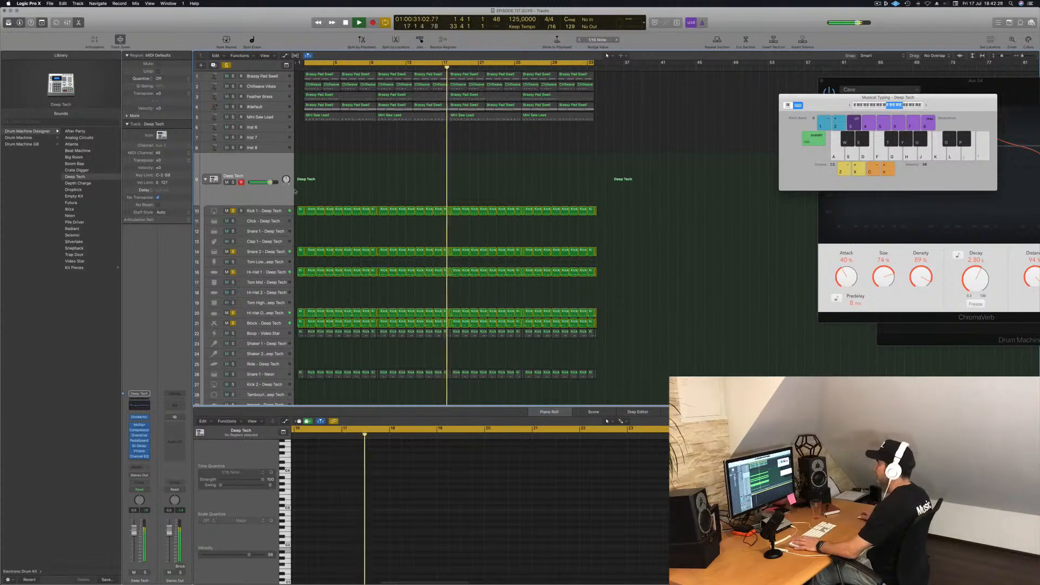
key(Return)
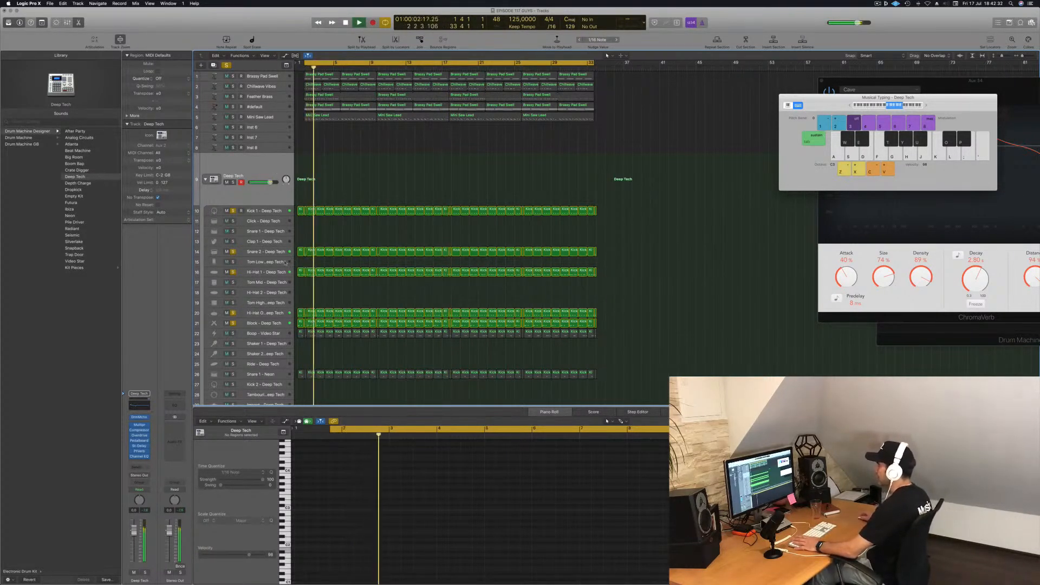
- Select the Hi-Hat Open and Kick 1 tracks in turn to check their levels in the soloed drum mix
click(282, 211)
click(277, 312)
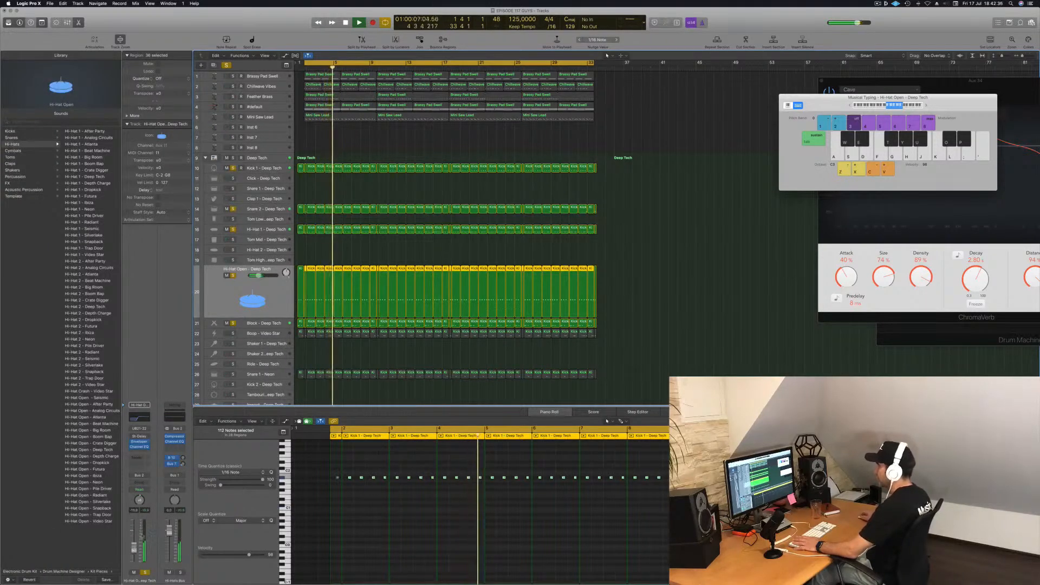
click(266, 168)
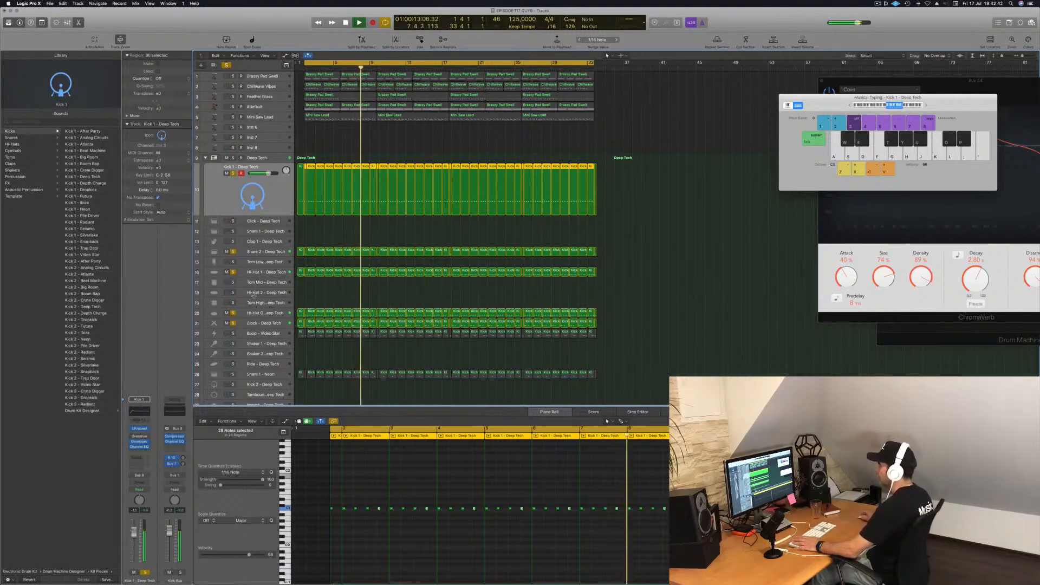
- Add the Boop - Video Star track to the soloed drums and lower its volume slightly while replaying the cycle
click(275, 334)
key(Return)
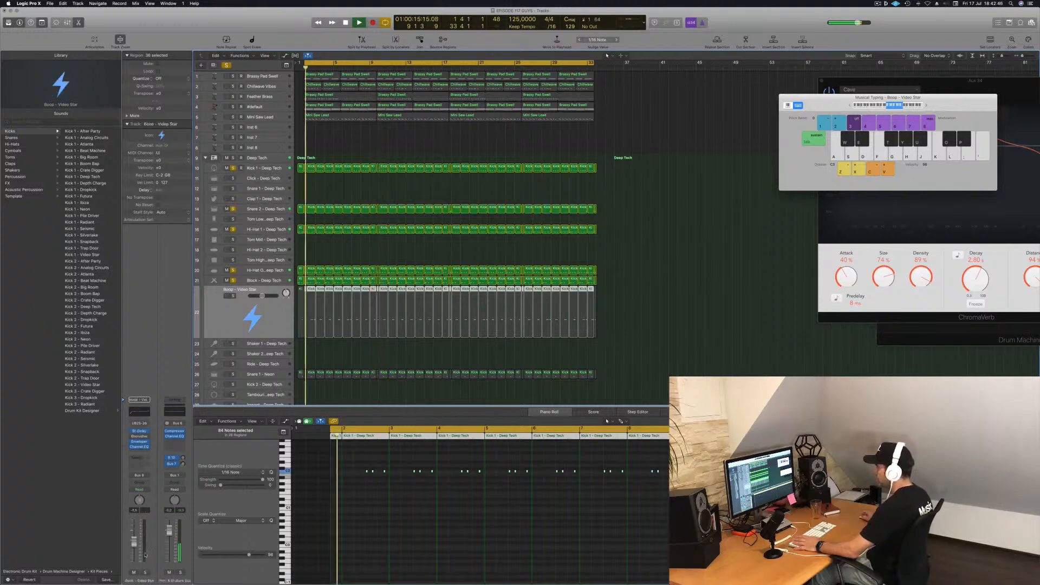
click(145, 572)
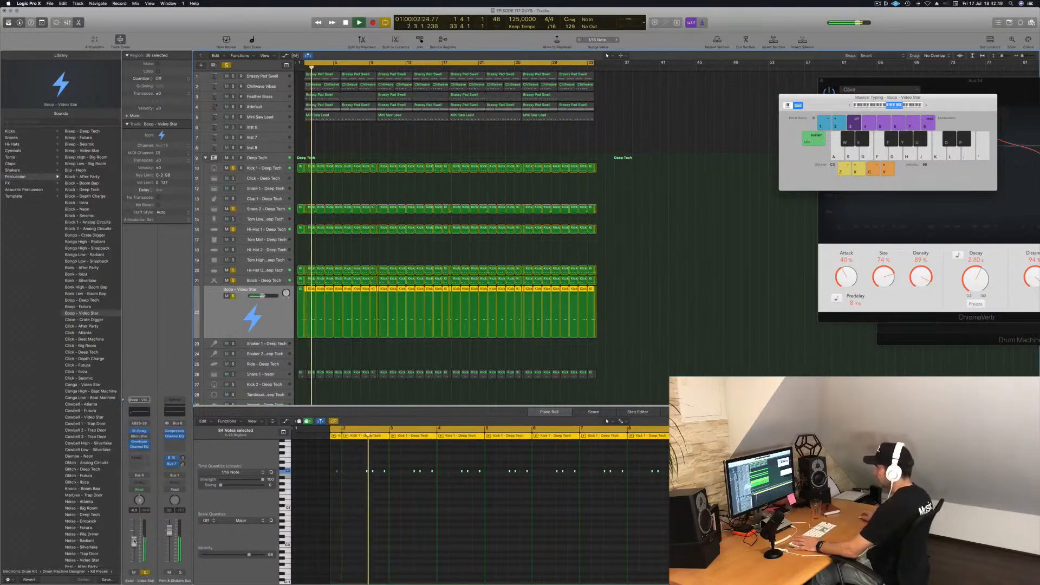
drag(134, 544, 134, 546)
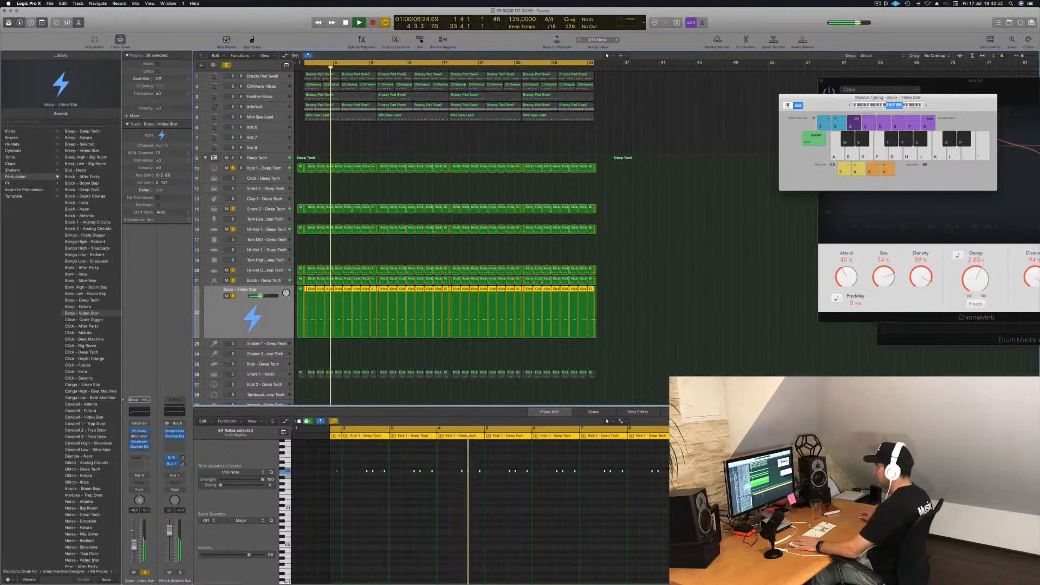
- Rewind playback, add the Snare 1 - Neon track to the soloed drums and lower its volume slightly
click(263, 374)
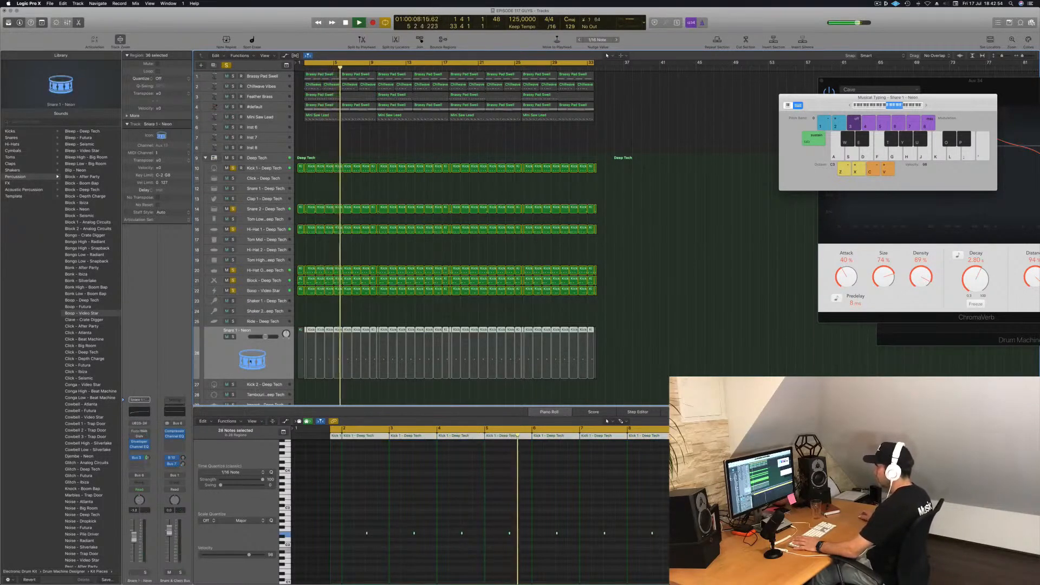
key(comma)
key(comma)
key(comma)
key(comma)
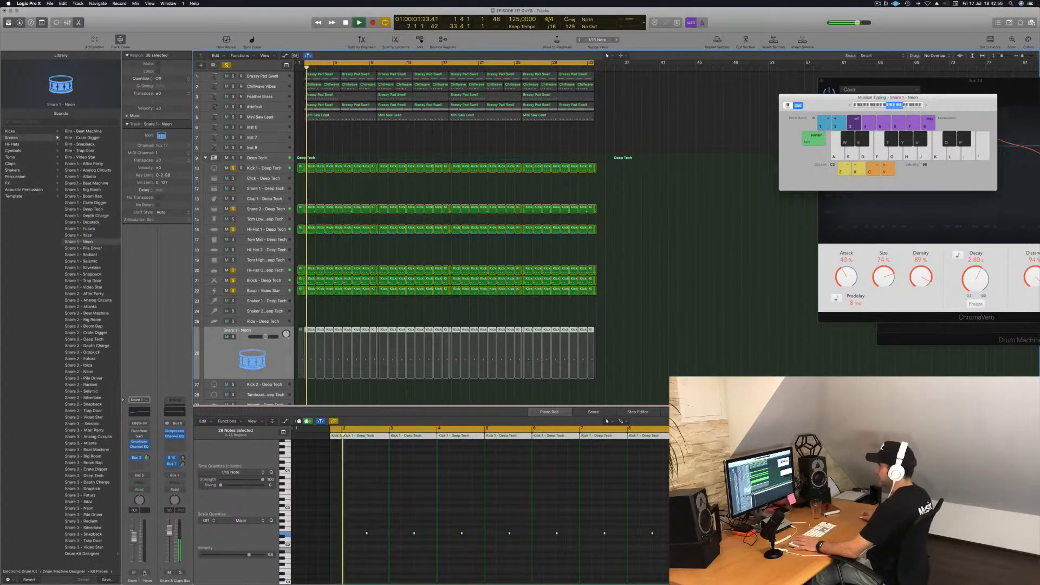
click(145, 572)
drag(133, 539, 134, 543)
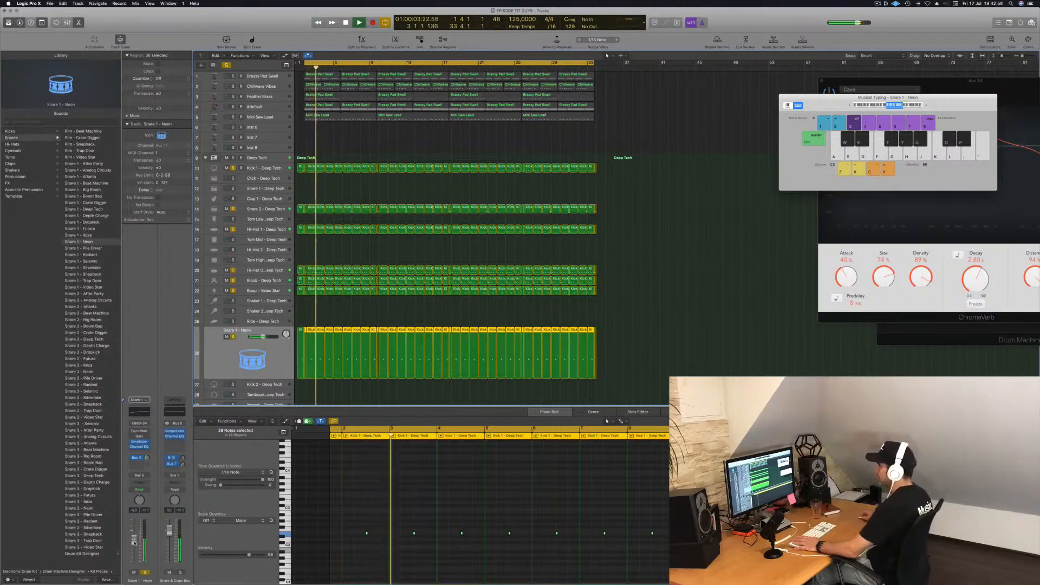
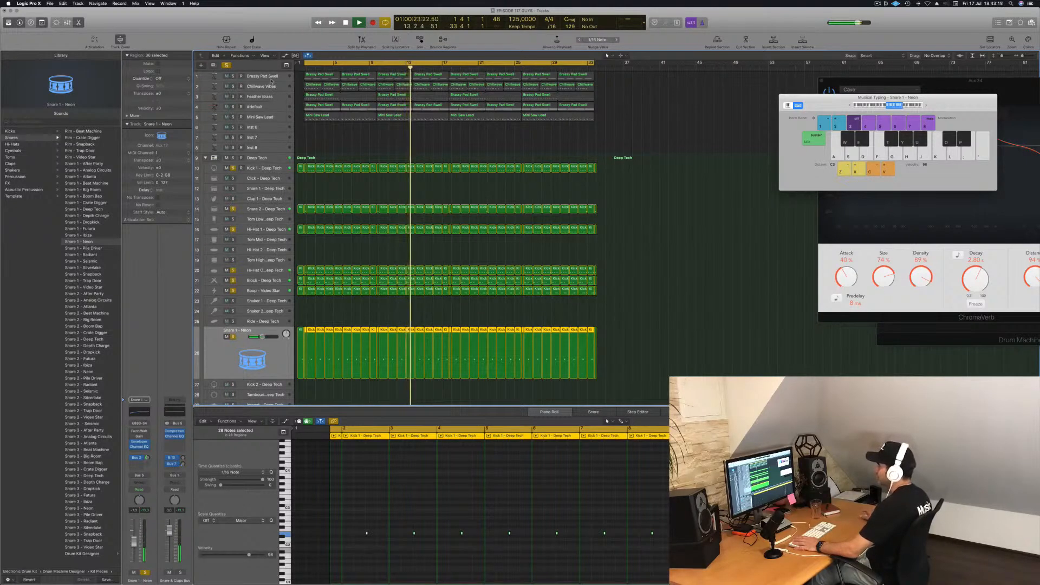
- Solo the Feather Brass track along with the drums and replay the cycle from its start
click(276, 87)
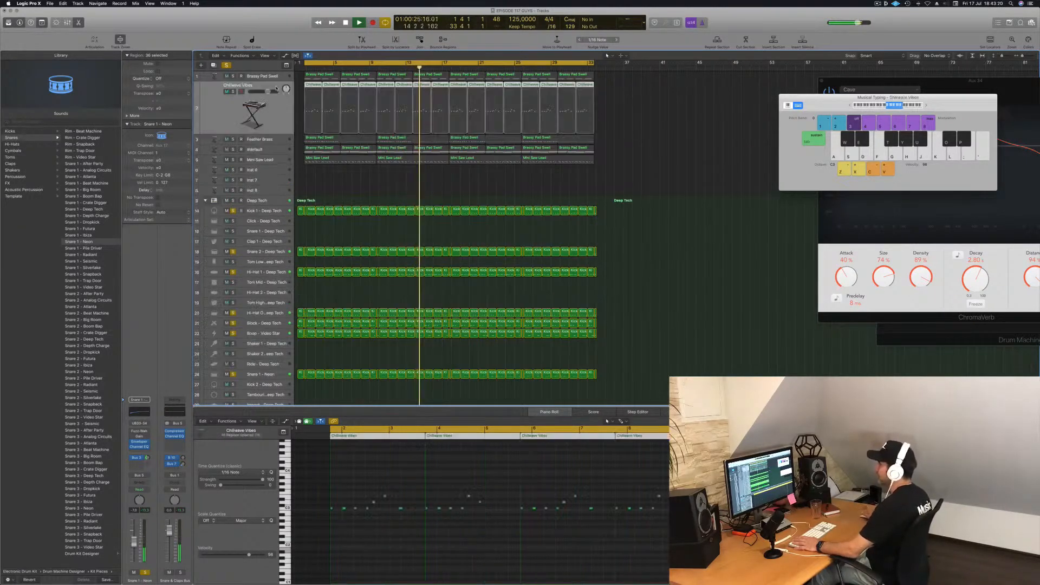
click(276, 139)
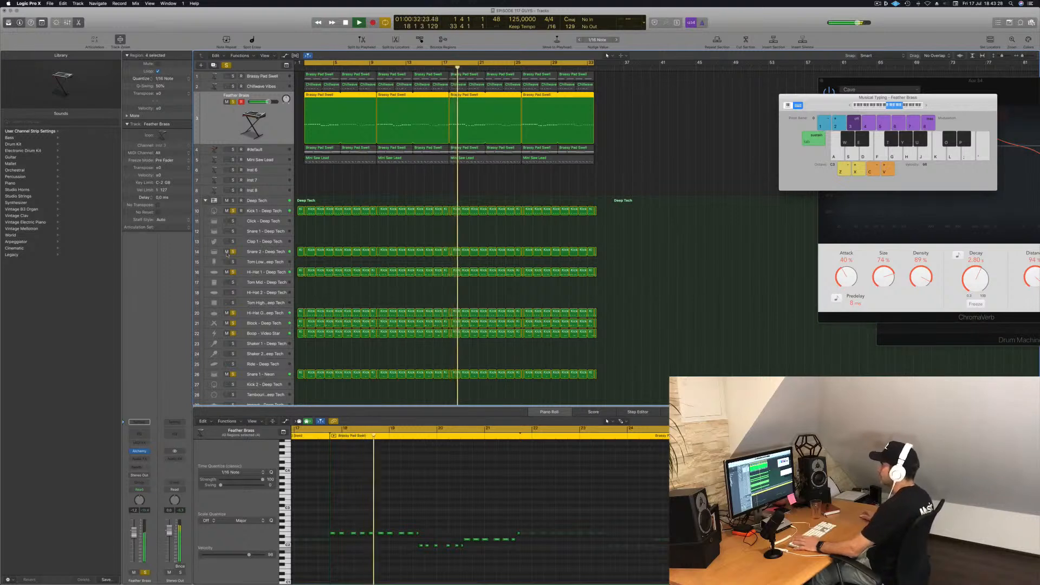
key(Return)
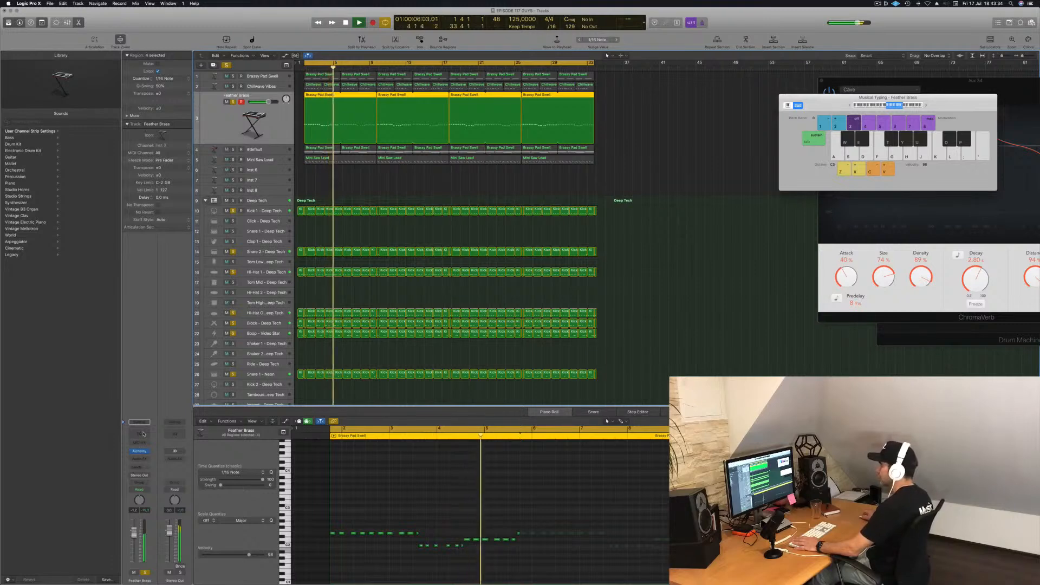
- Add a Channel EQ and a stereo Compressor to the Feather Brass track and place their windows apart
click(141, 433)
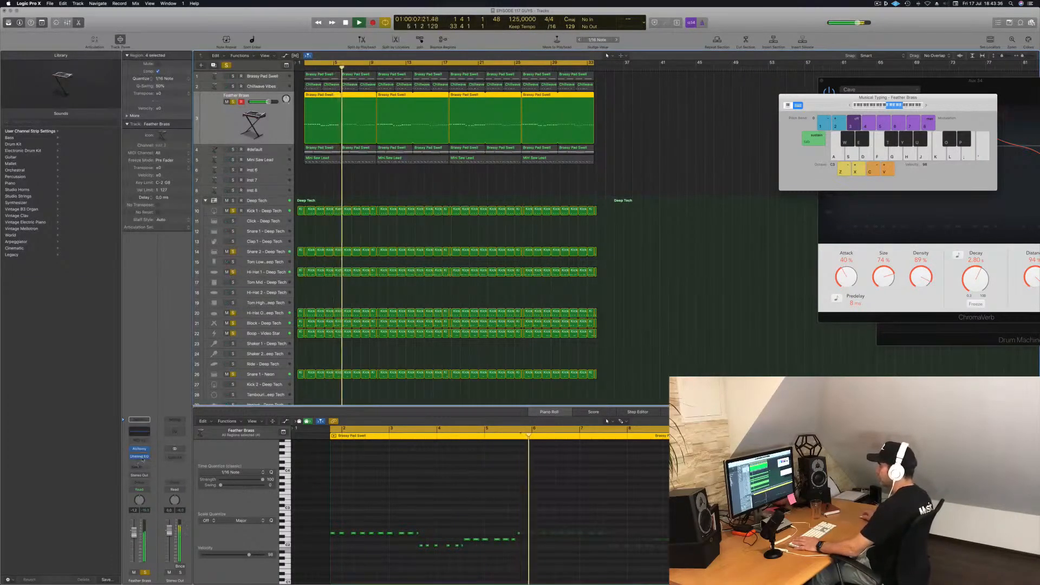
click(141, 456)
click(141, 461)
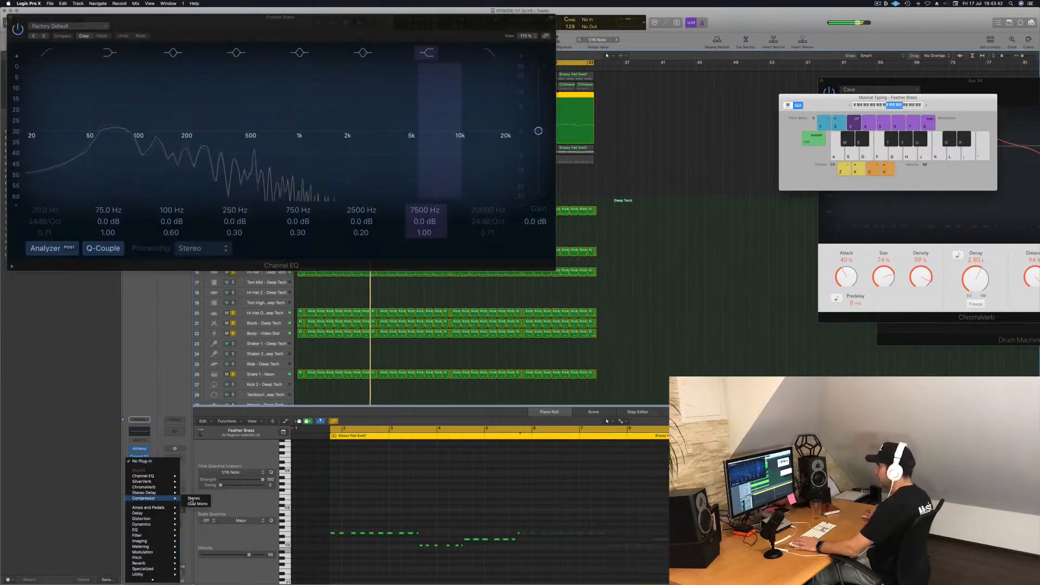
click(194, 499)
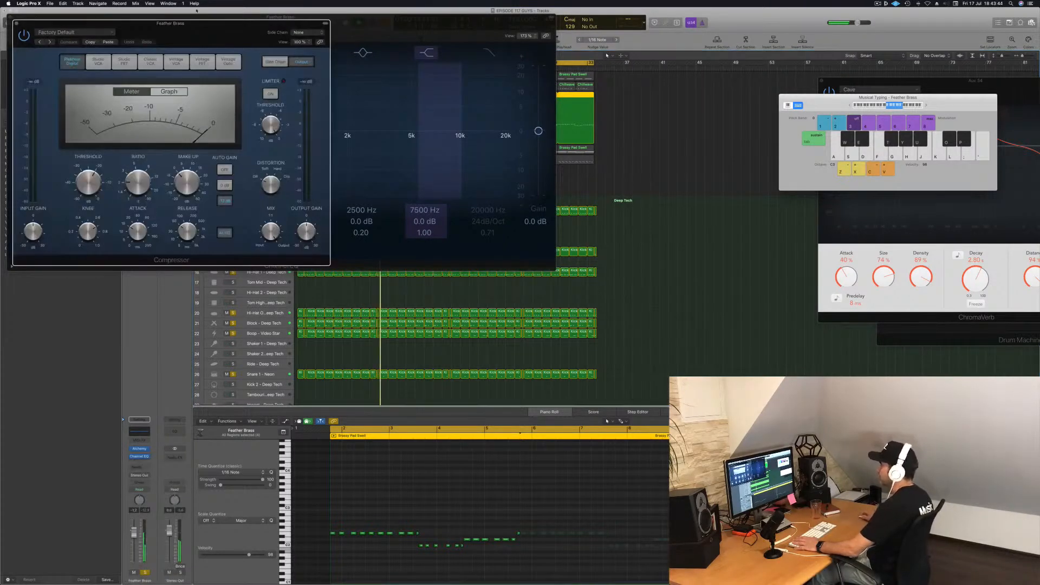
drag(197, 9, 607, 53)
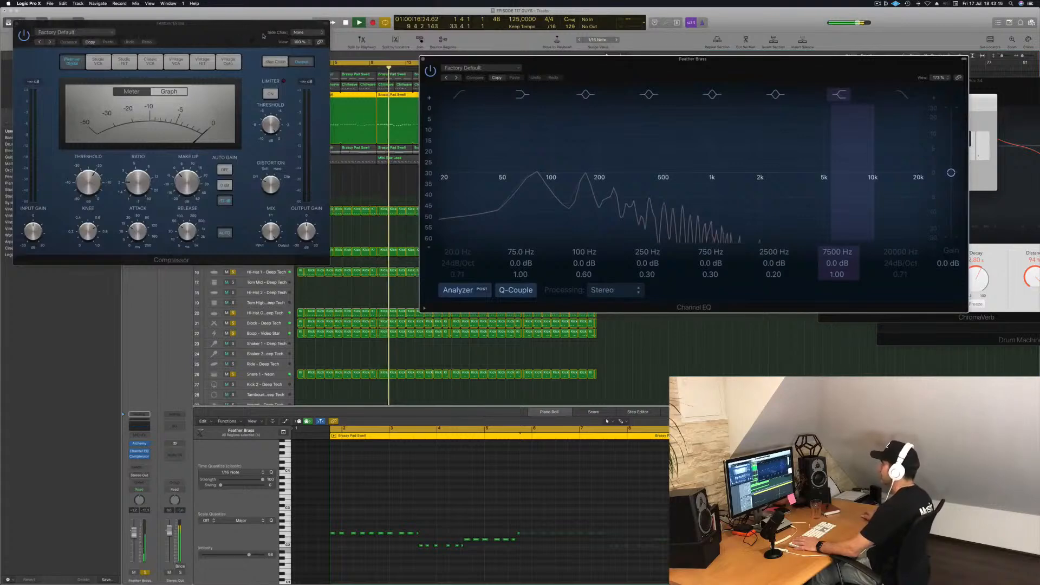
- Set the Feather Brass Compressor's side-chain source to Bus 8, the kick bus, and close the EQ and Compressor windows
drag(263, 37, 570, 115)
drag(488, 58, 605, 63)
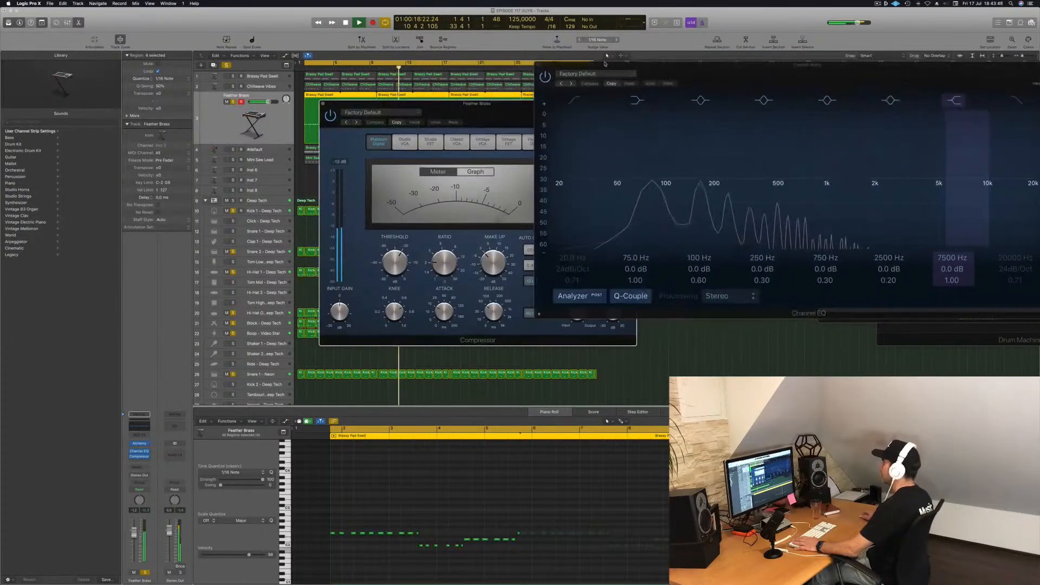
click(538, 66)
drag(508, 114, 475, 132)
key(super+w)
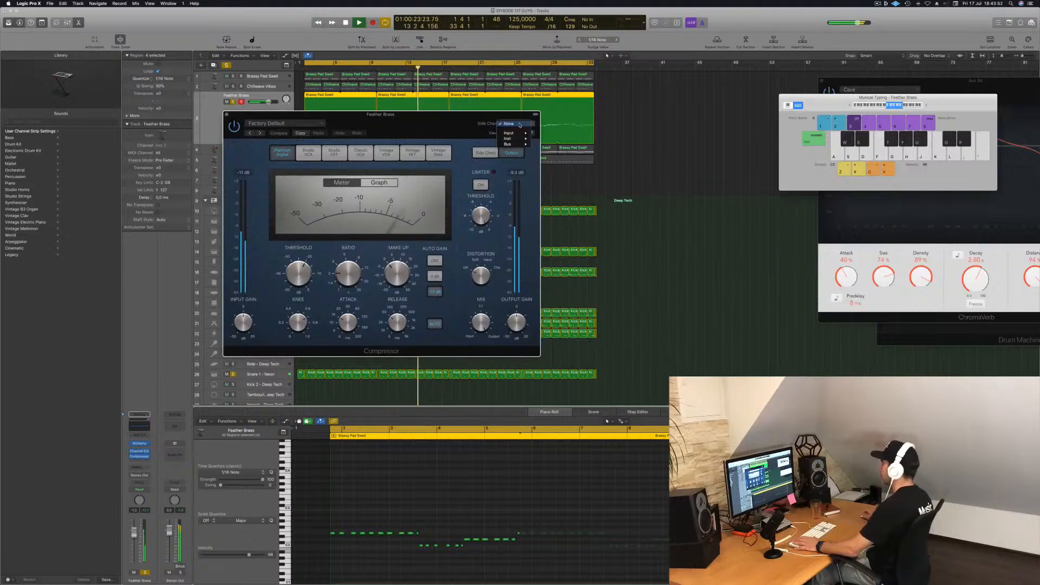
mouse_move(521, 144)
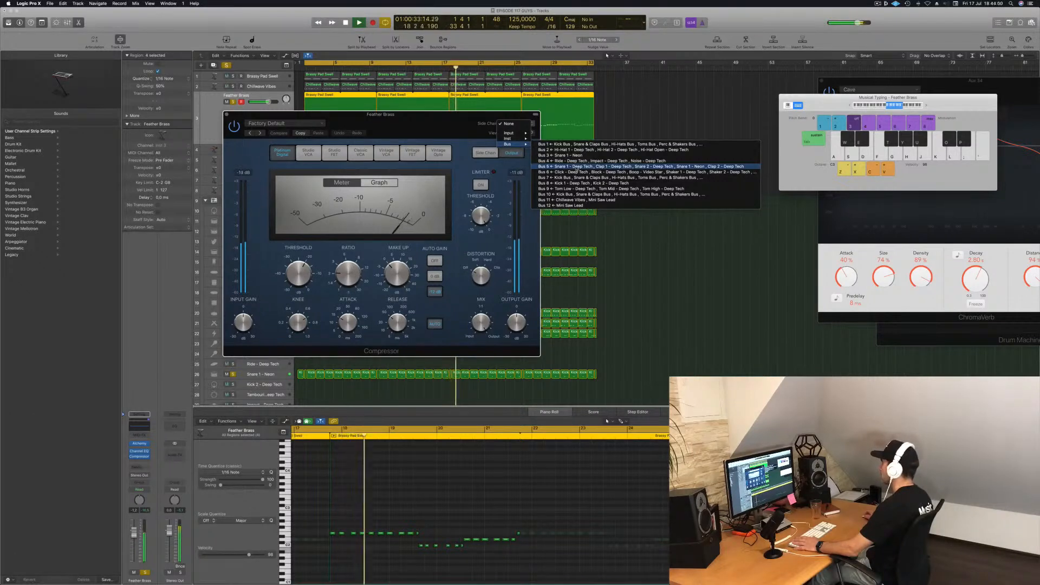
click(578, 184)
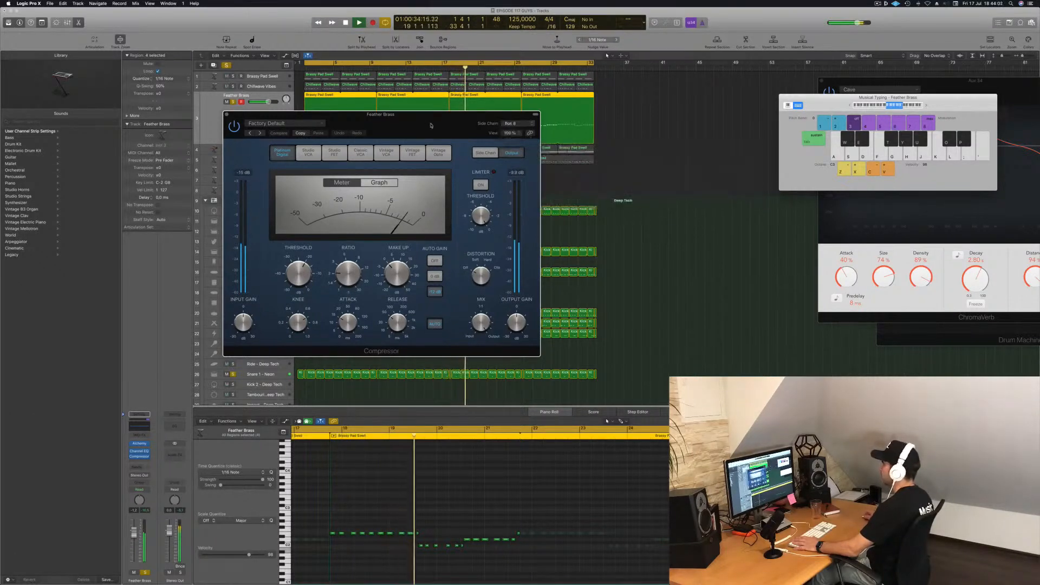
drag(396, 137, 634, 176)
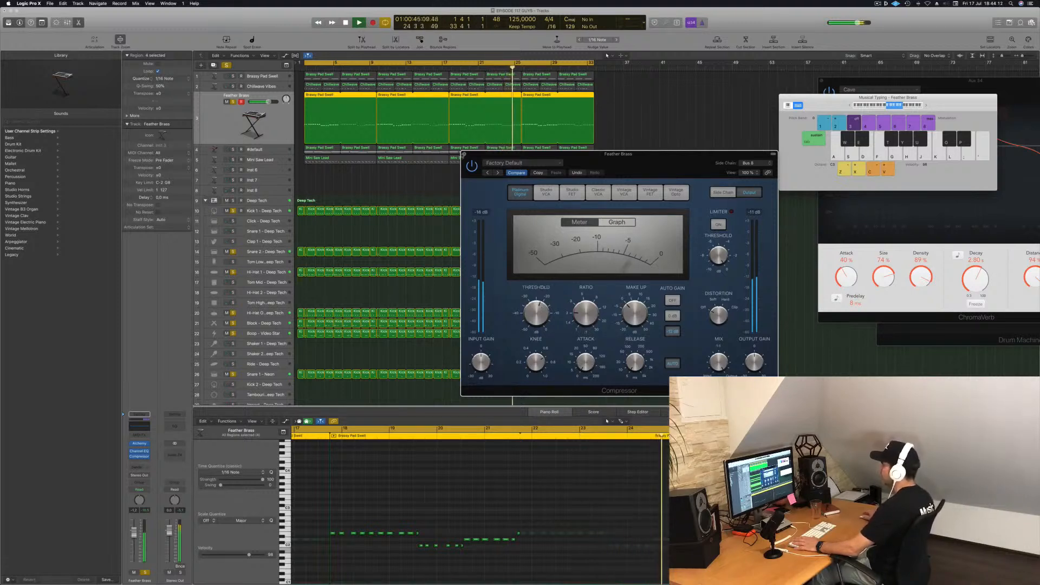
key(super+w)
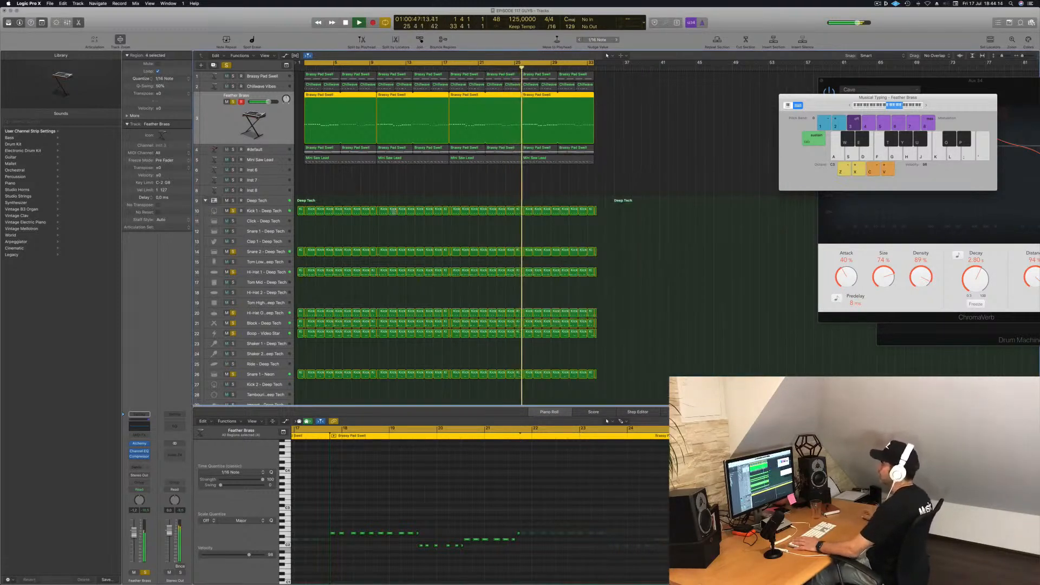
- Move the Brassy Pad Swell track below Chillwave Vibes and solo it with the drums and Feather Brass
drag(279, 77, 271, 133)
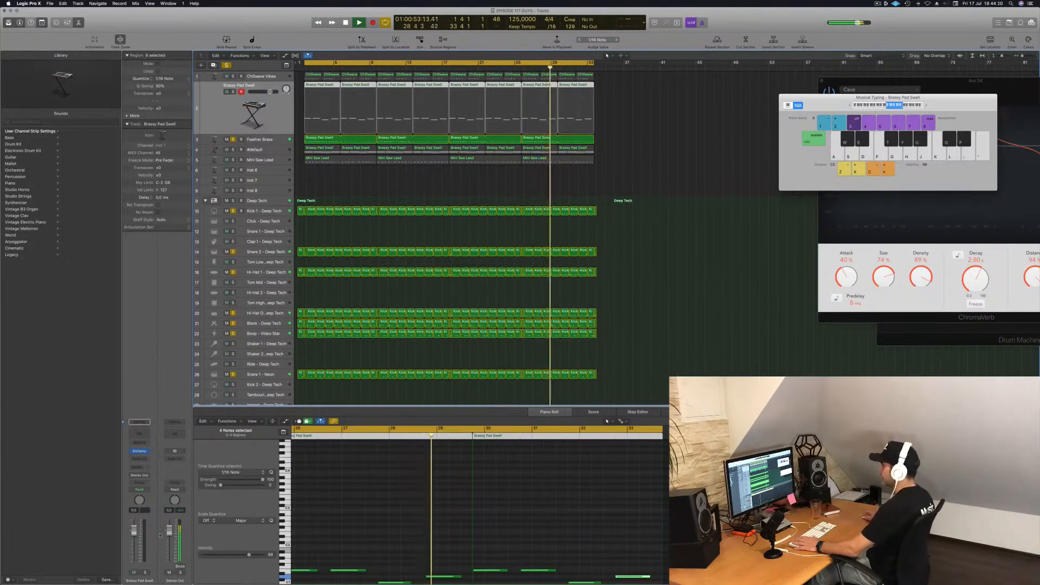
key(s)
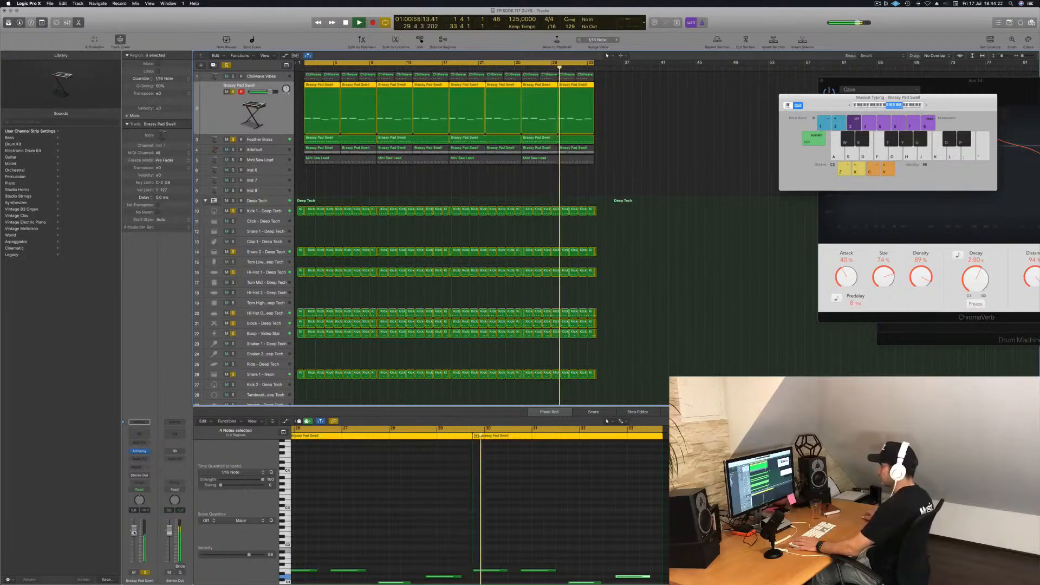
- Add a send to Bus 3 on the Brassy Pad Swell track and raise its send level
click(139, 468)
mouse_move(145, 479)
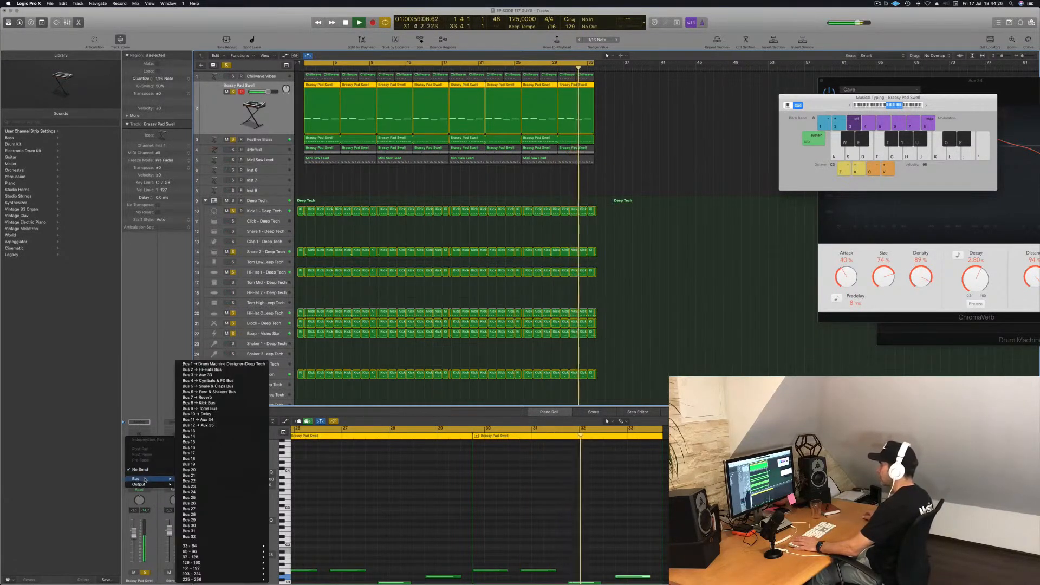
click(216, 375)
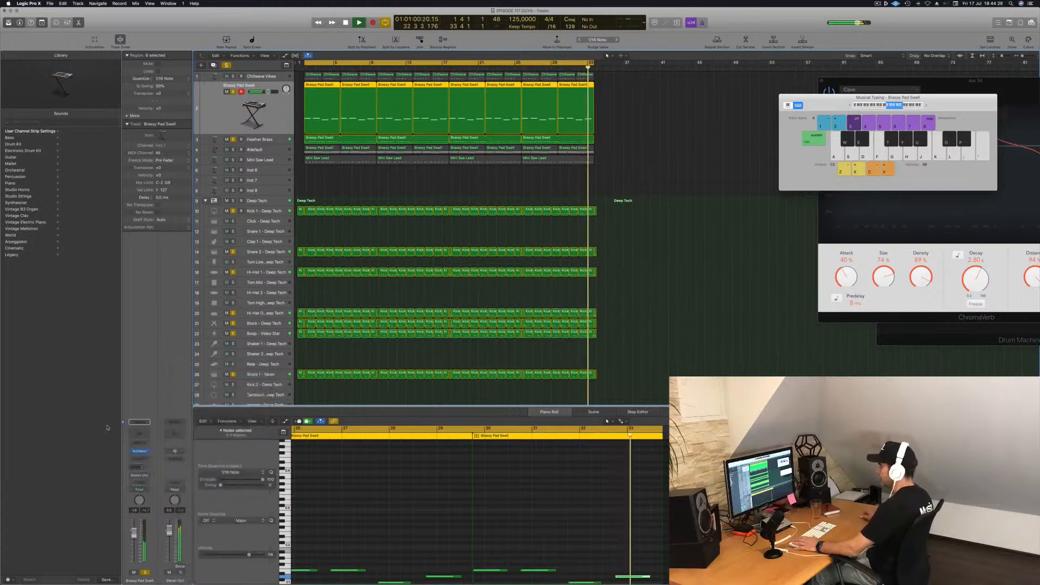
drag(147, 465, 147, 467)
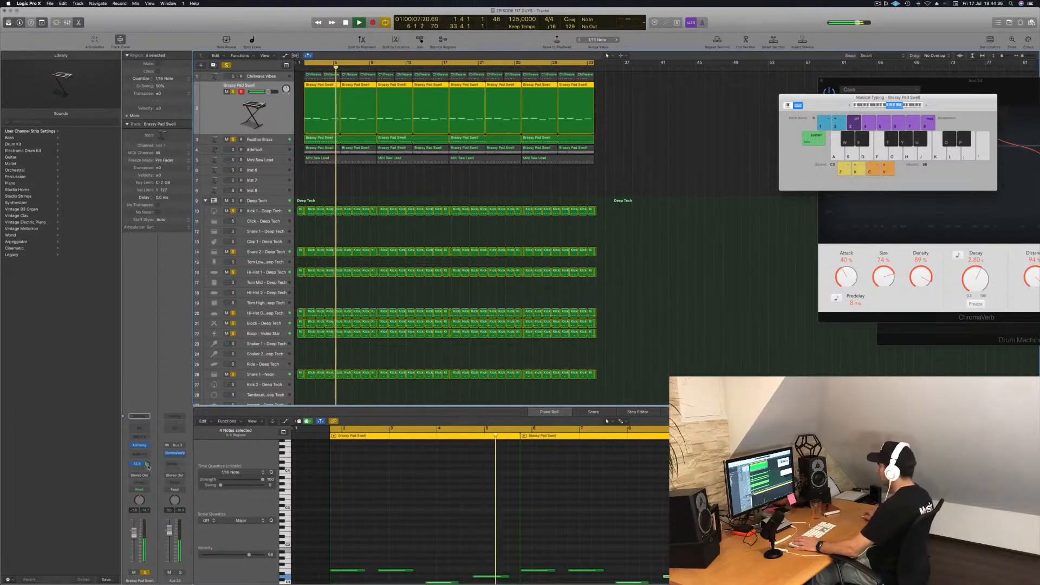
- Add a Channel EQ to the Bus 3 reverb aux and enable a low cut at about 200 Hz
click(174, 428)
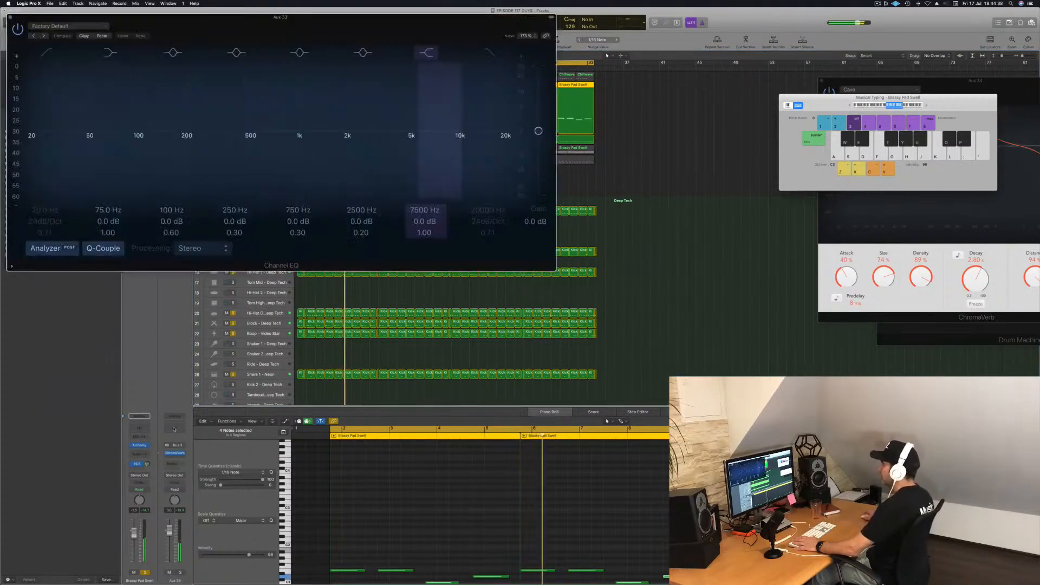
click(47, 52)
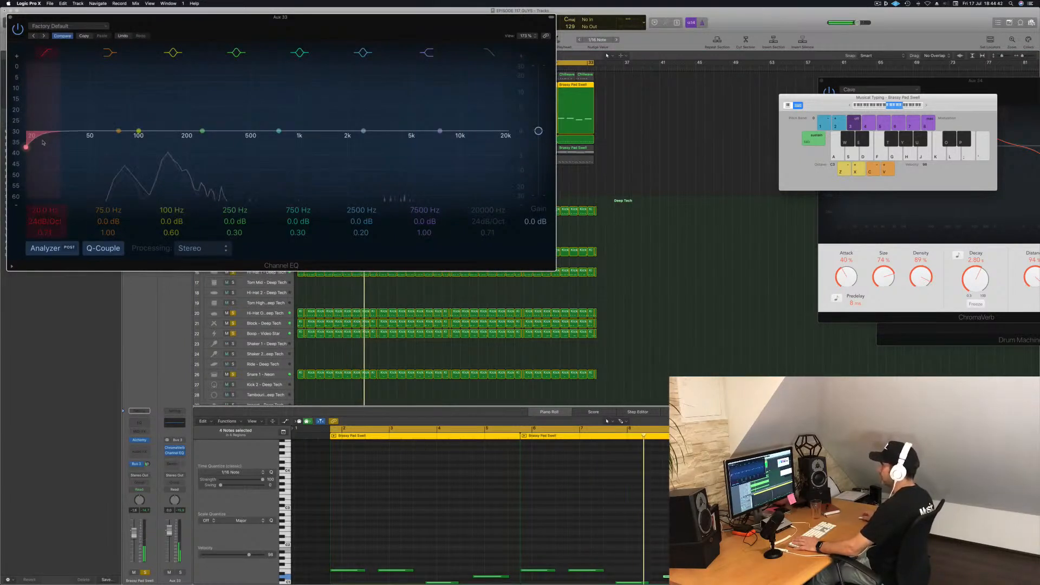
drag(48, 149, 185, 147)
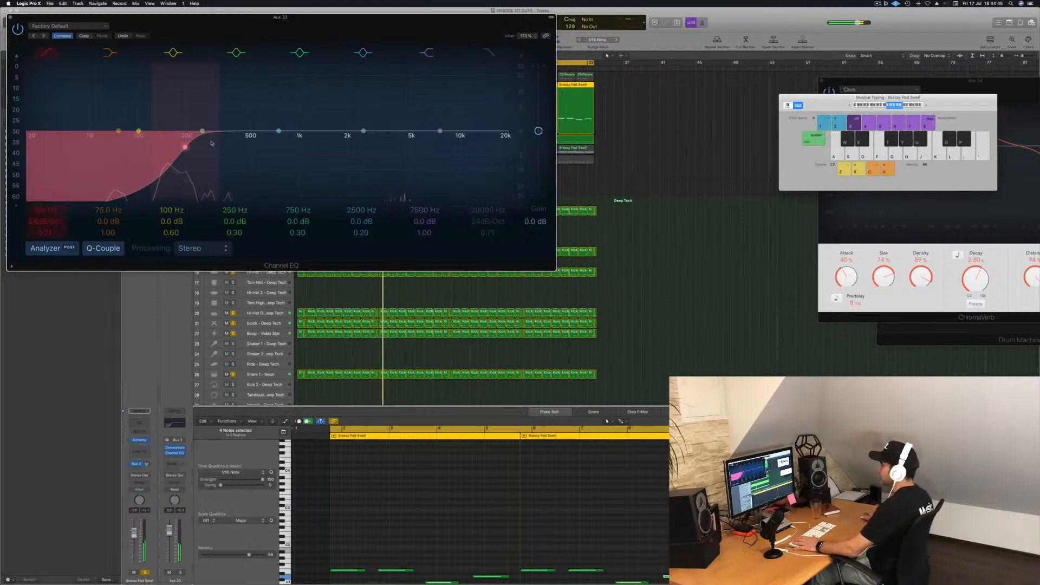
click(10, 16)
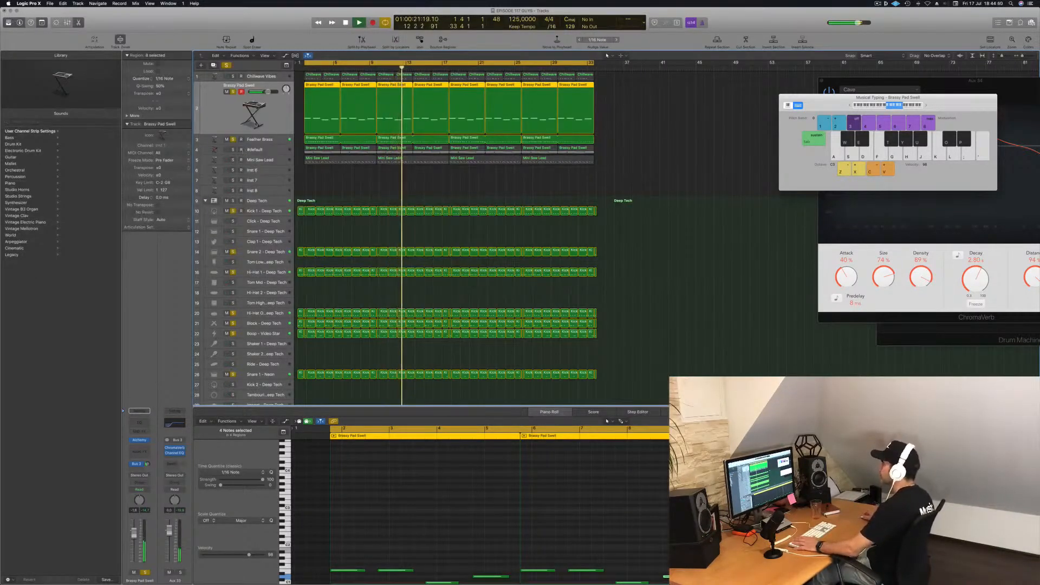
- Solo the #default track with the others and add a stereo Compressor to it
click(274, 78)
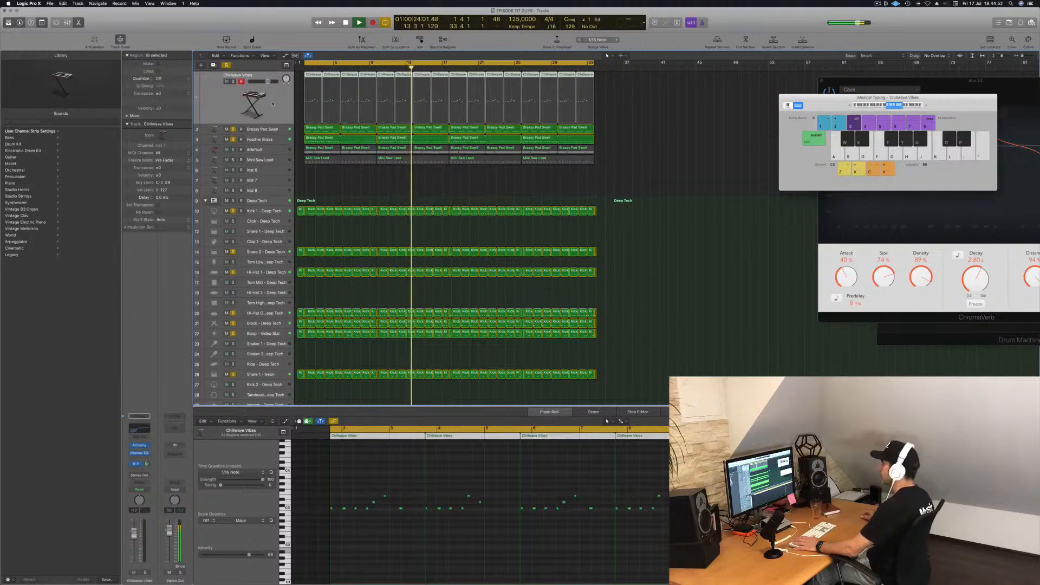
click(278, 152)
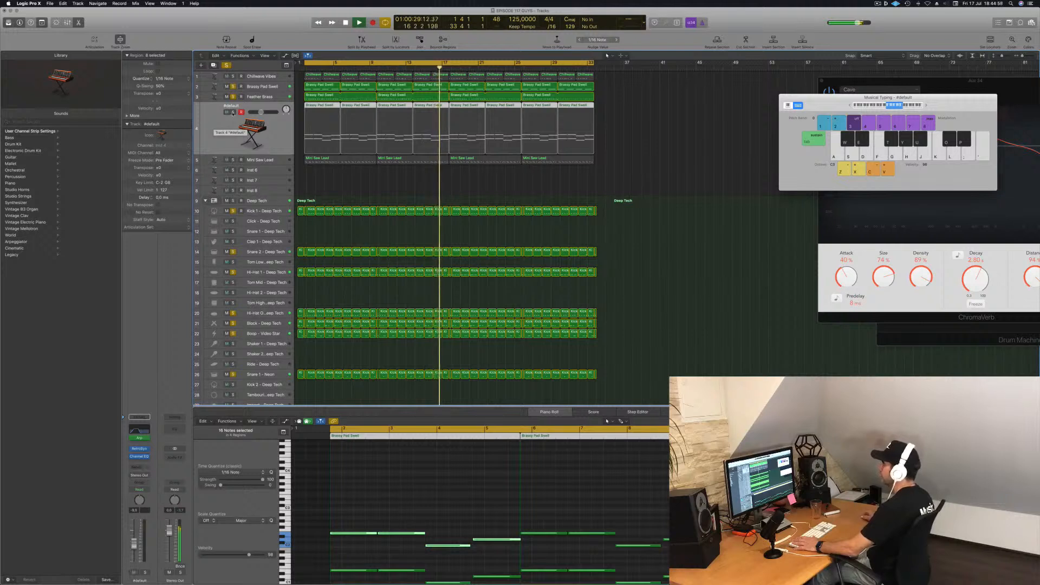
click(233, 112)
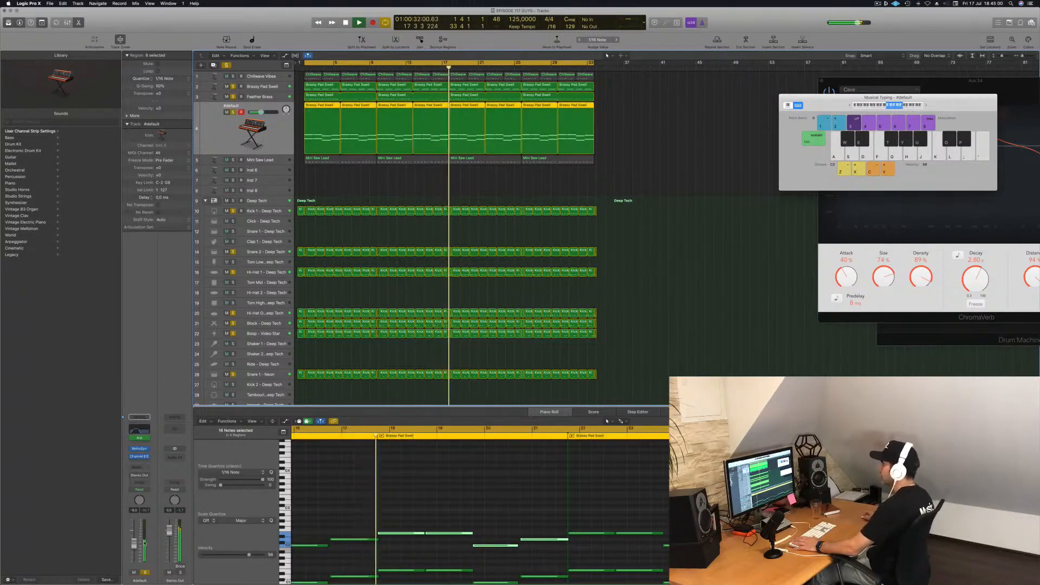
click(141, 459)
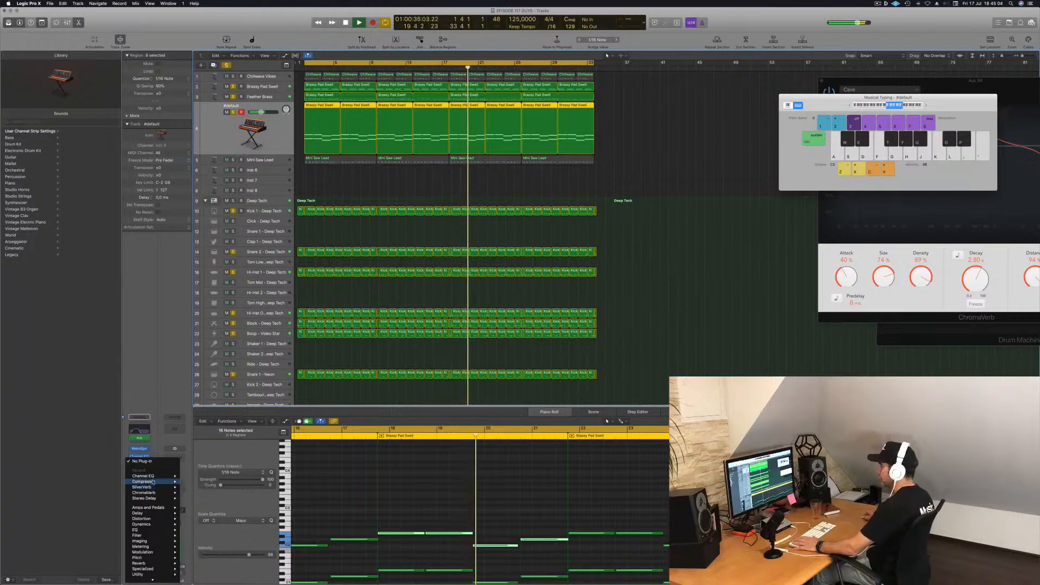
mouse_move(153, 481)
click(195, 482)
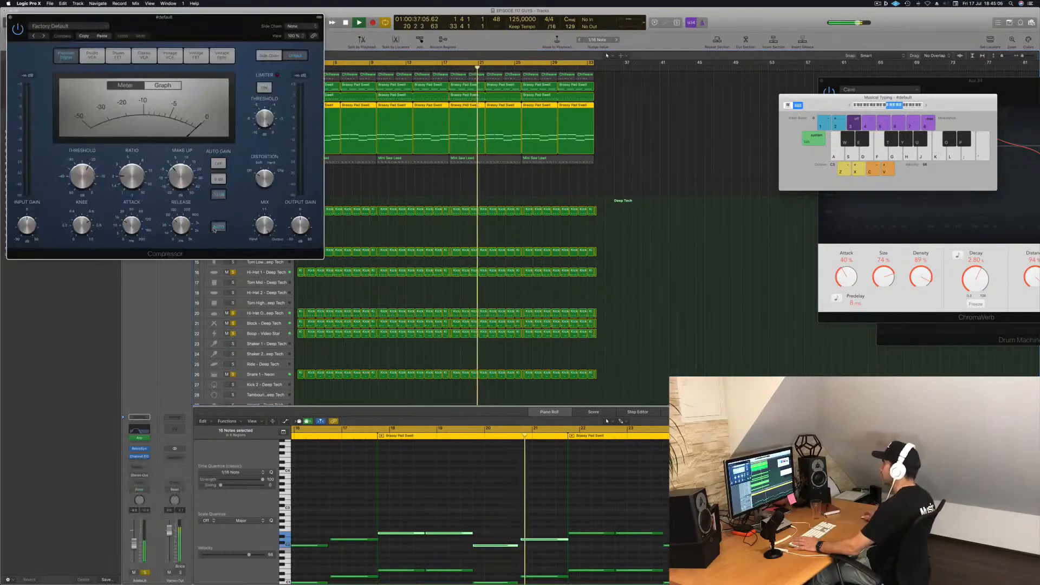
drag(199, 28, 505, 93)
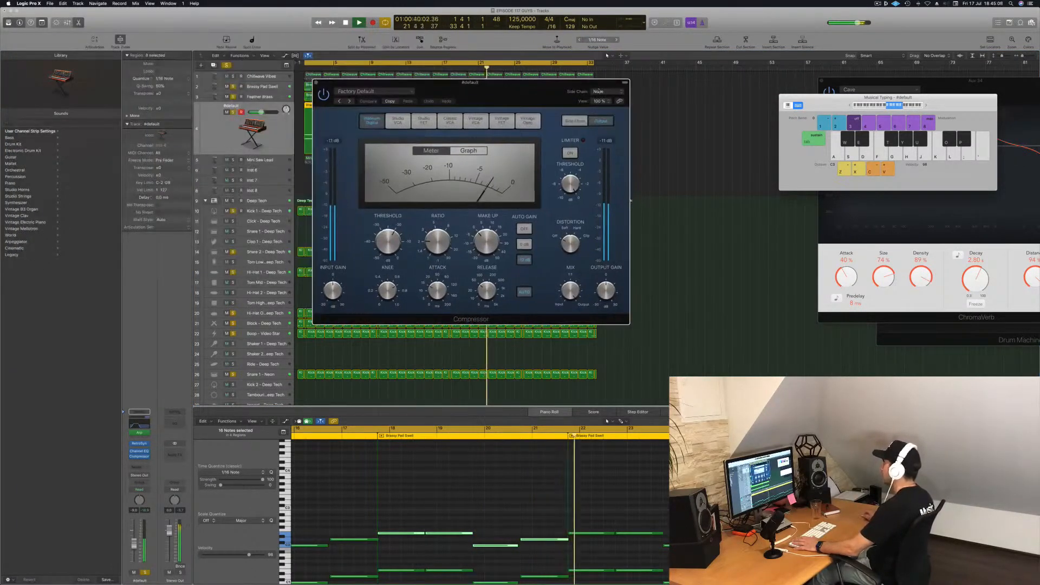
- Side-chain the #default Compressor to Bus 8, lower its threshold to about -25.5 dB during replay, and close it
click(608, 92)
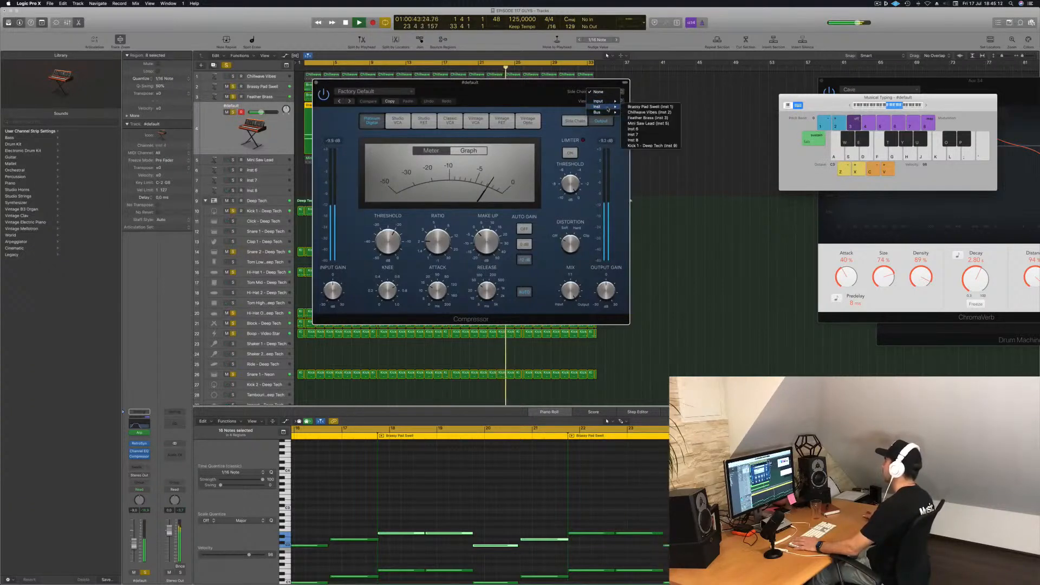
mouse_move(607, 113)
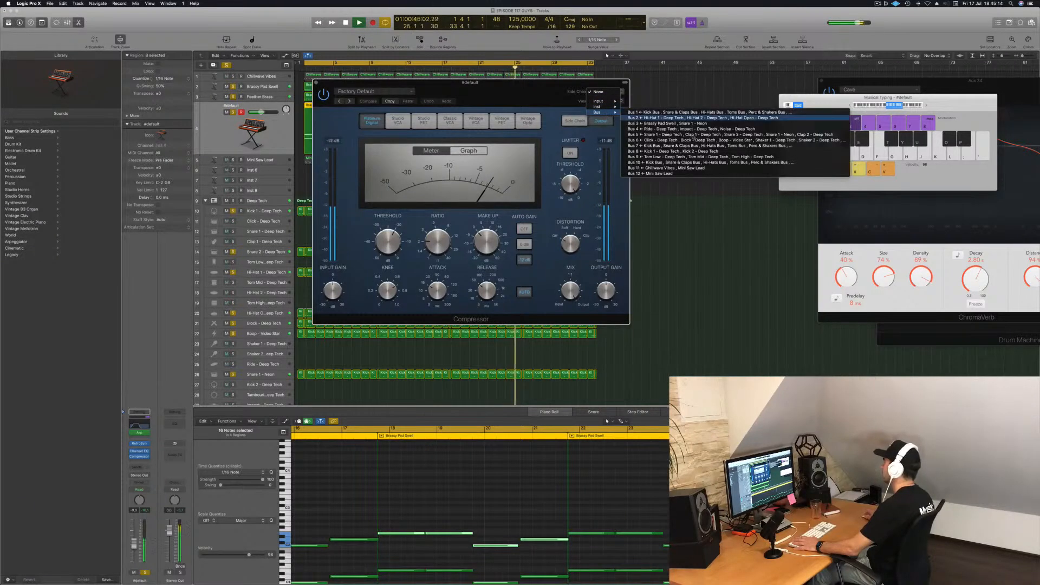
click(692, 153)
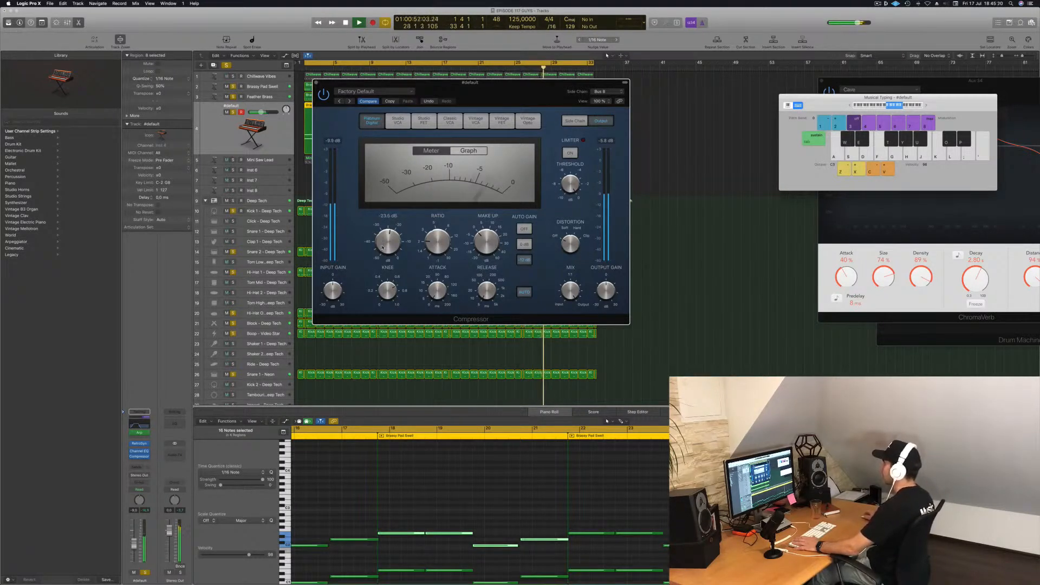
key(space)
key(space)
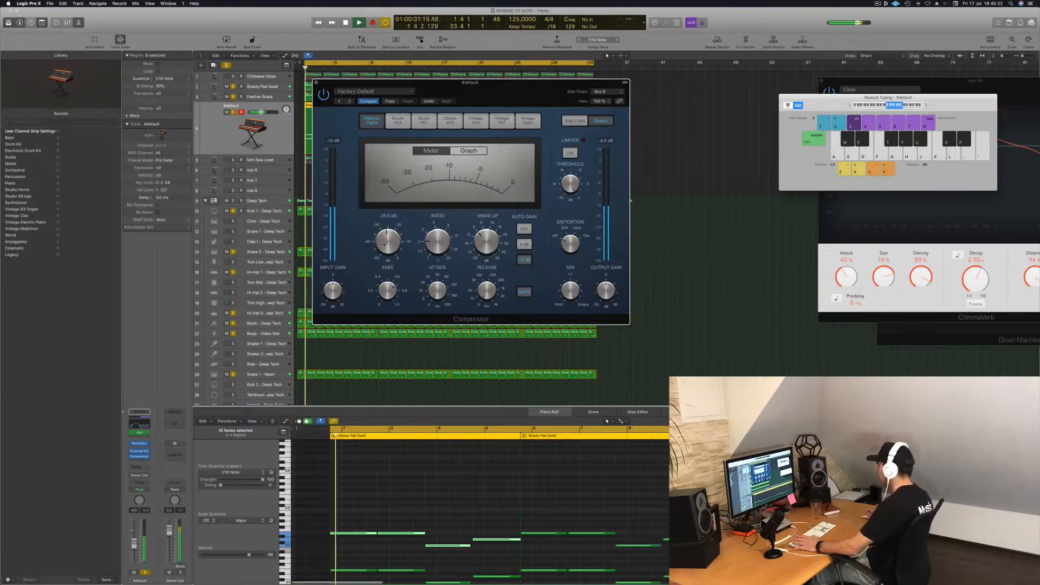
drag(384, 244, 402, 260)
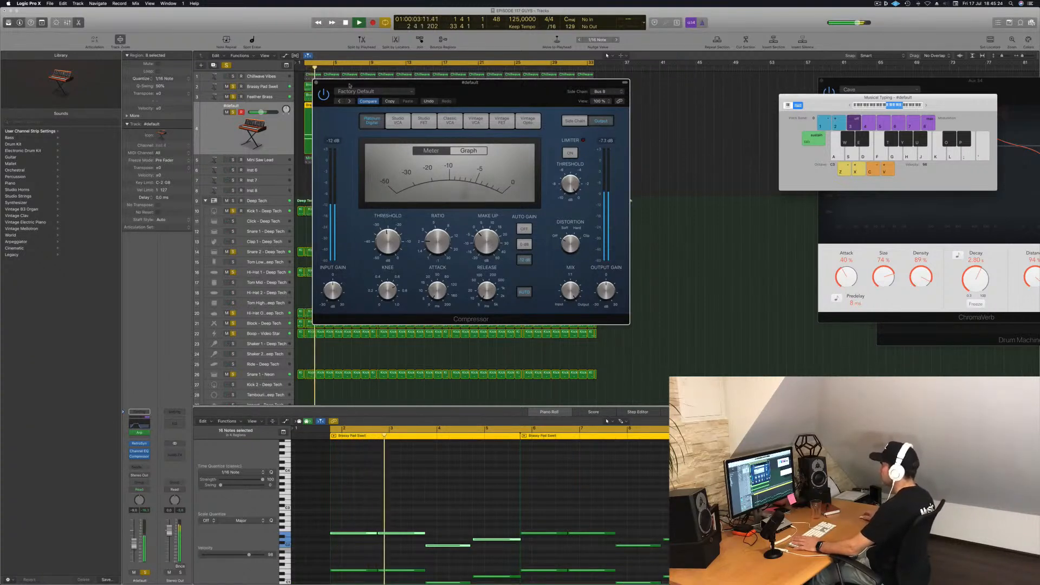
click(317, 83)
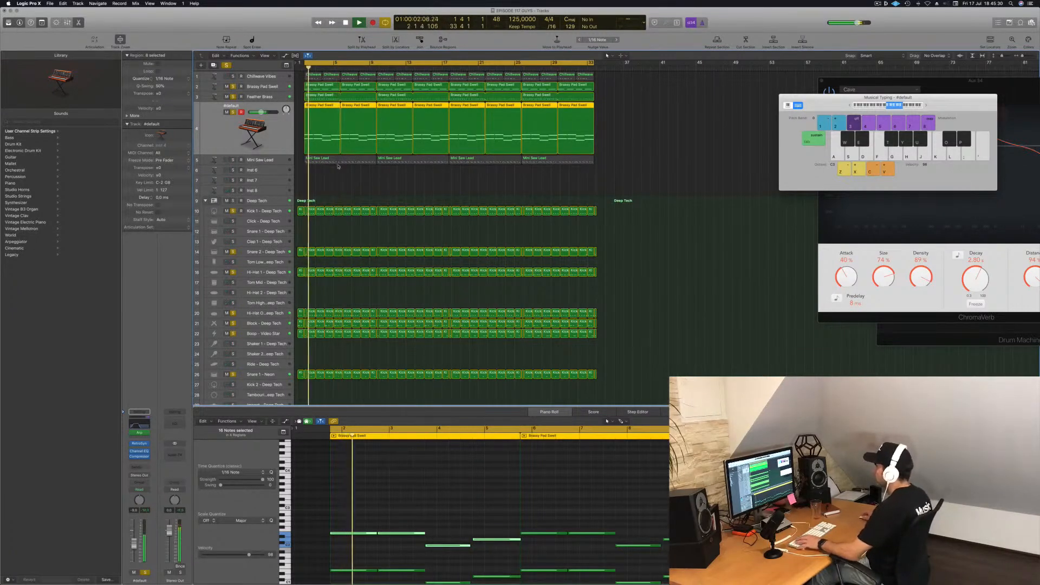
- In the first Brassy Pad Swell region of the #default track, trim the second chord's two notes to end where the third chord begins
key(super+shift+a)
click(325, 105)
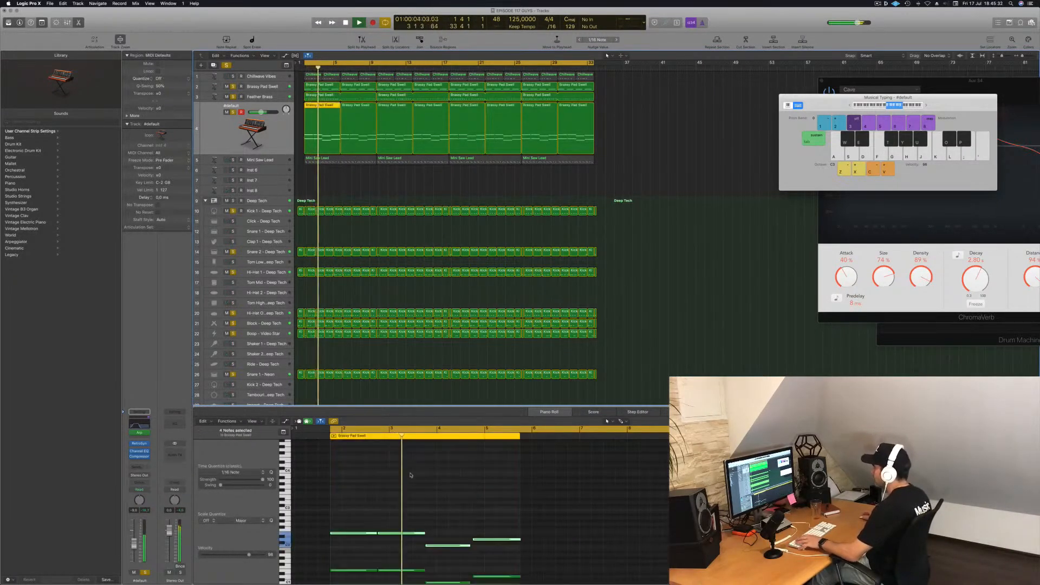
key(super+Right)
key(super+Right)
key(super+Right)
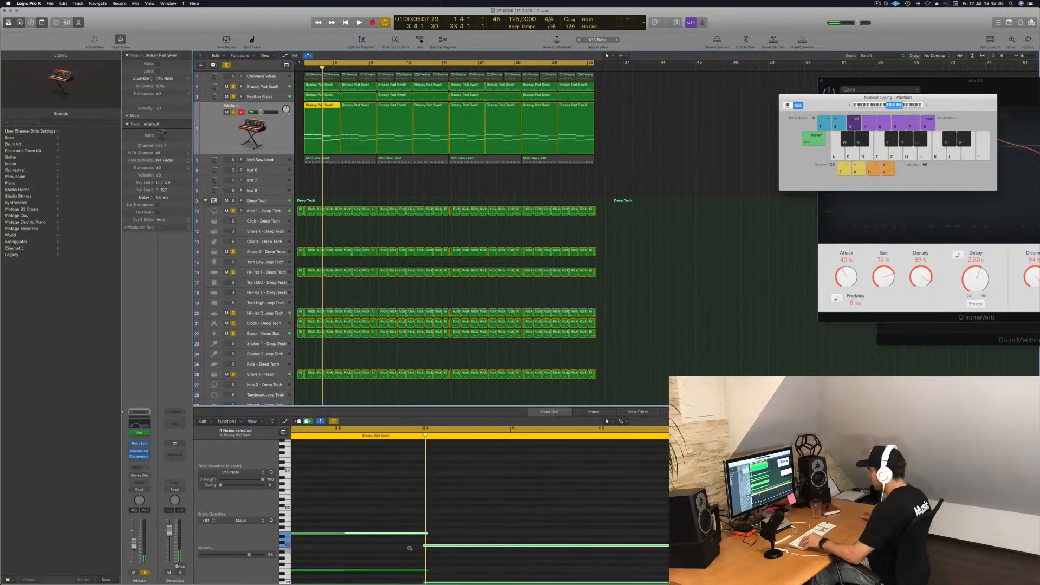
key(super+Left)
key(super+Left)
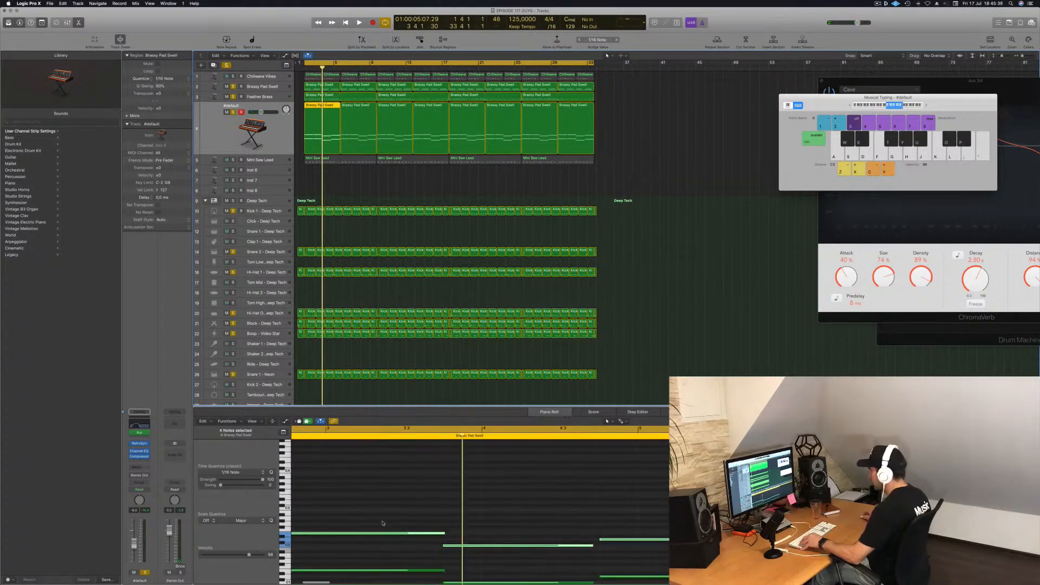
scroll(422, 508, left, 3)
key(super+Left)
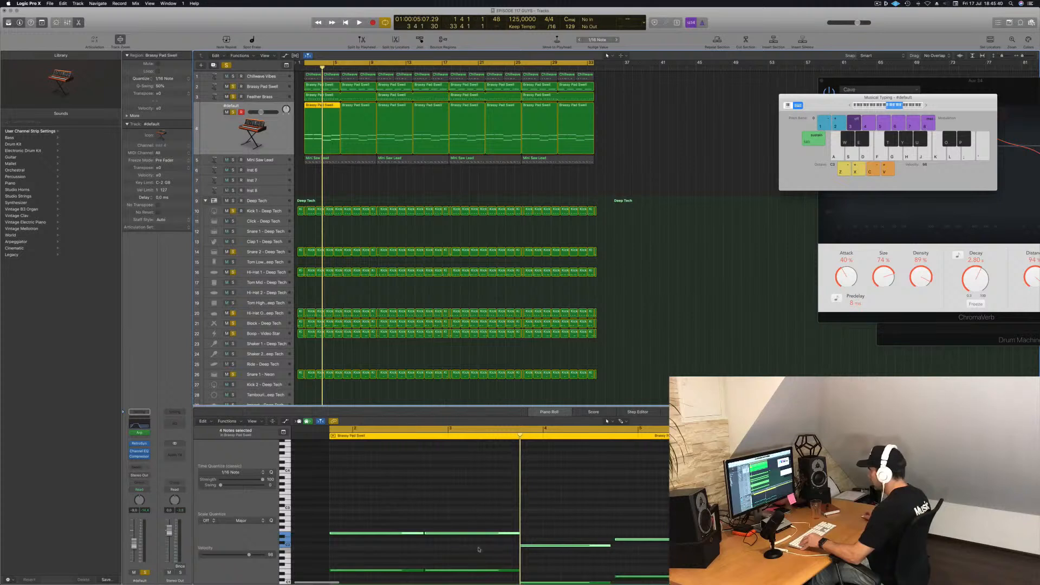
drag(478, 549, 517, 515)
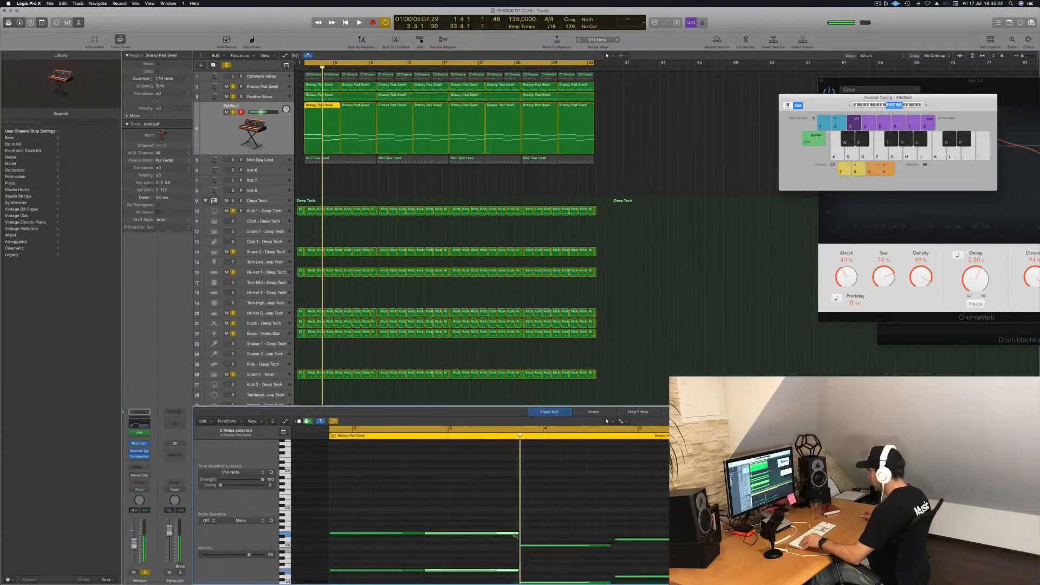
- Resize the third chord's two notes in the same region so they end where the following chord begins
key(super+Right)
scroll(516, 536, right, 3)
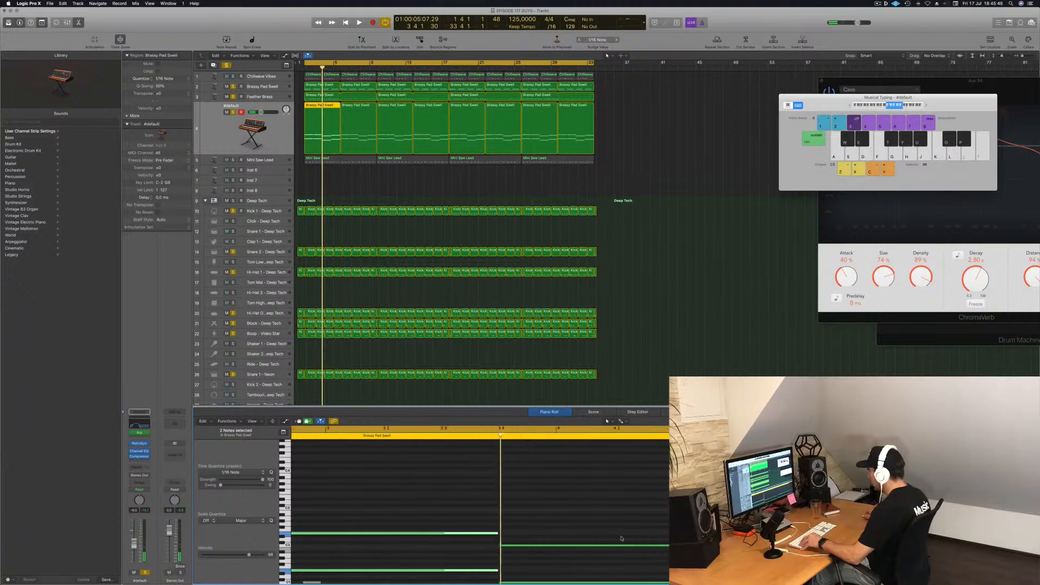
scroll(596, 542, down, 3)
drag(639, 482, 640, 556)
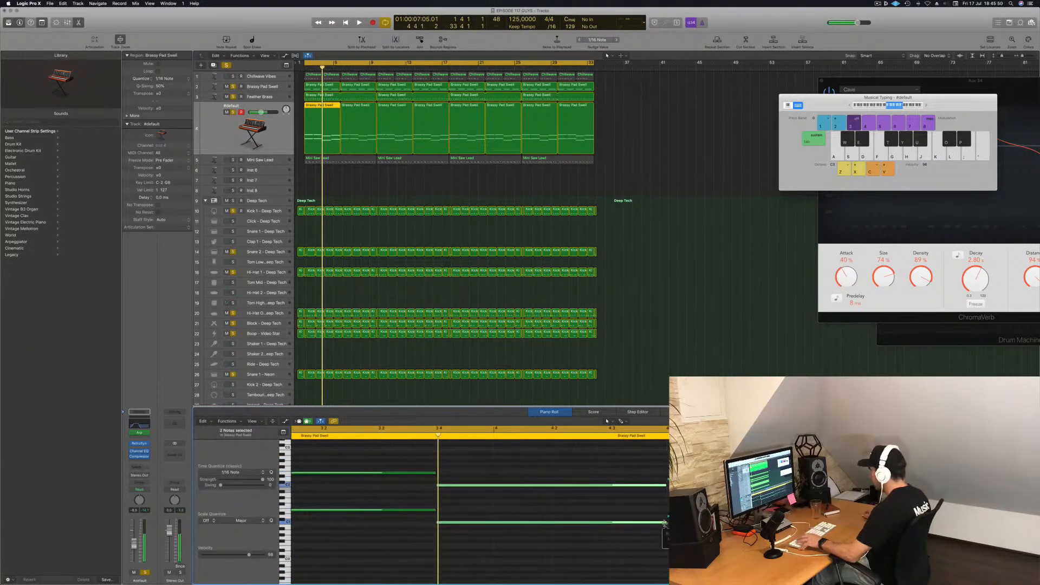
key(shift+super+a)
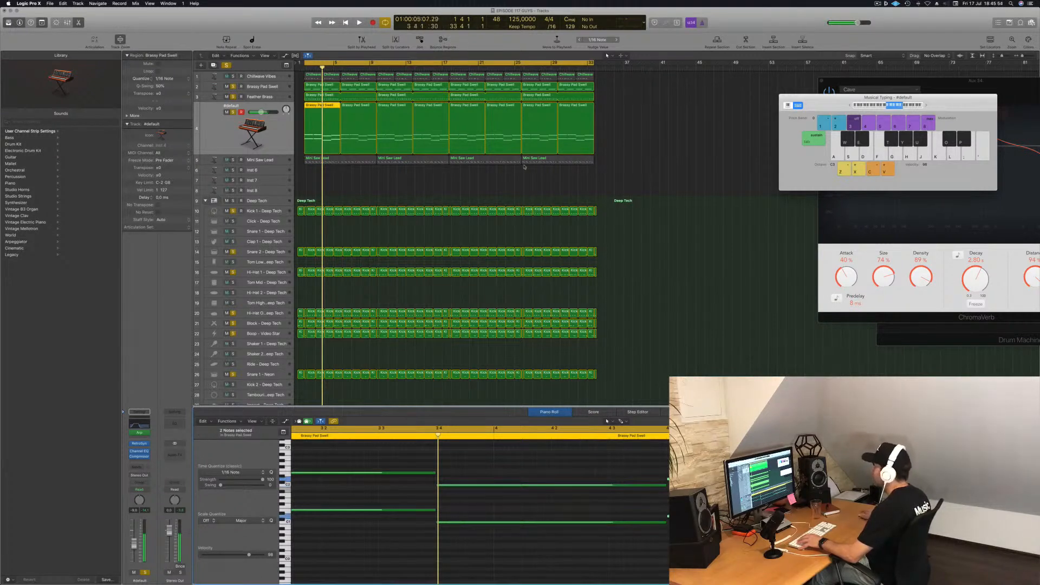
- Delete the #default regions after the corrected first one and duplicate the corrected region to build a two-region pair
key(shift+f)
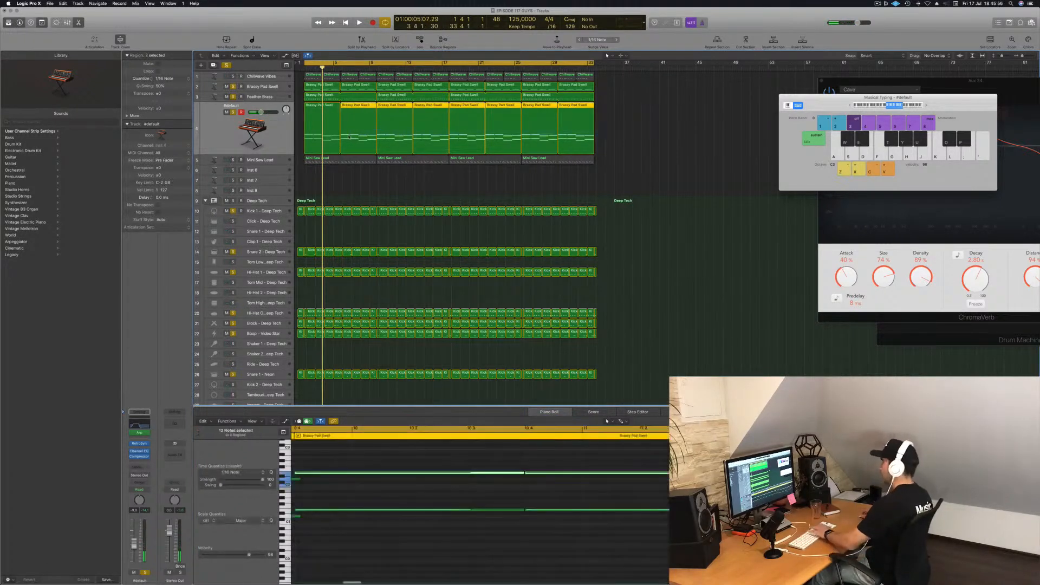
key(Delete)
click(321, 109)
mouse_move(322, 109)
mouse_down()
mouse_move(358, 109)
mouse_move(301, 114)
mouse_move(387, 112)
mouse_move(323, 111)
mouse_up()
click(327, 136)
shift+click(340, 105)
- Copy the region pair back to the empty start of the #default track and duplicate the four regions to fill the loop
key(space)
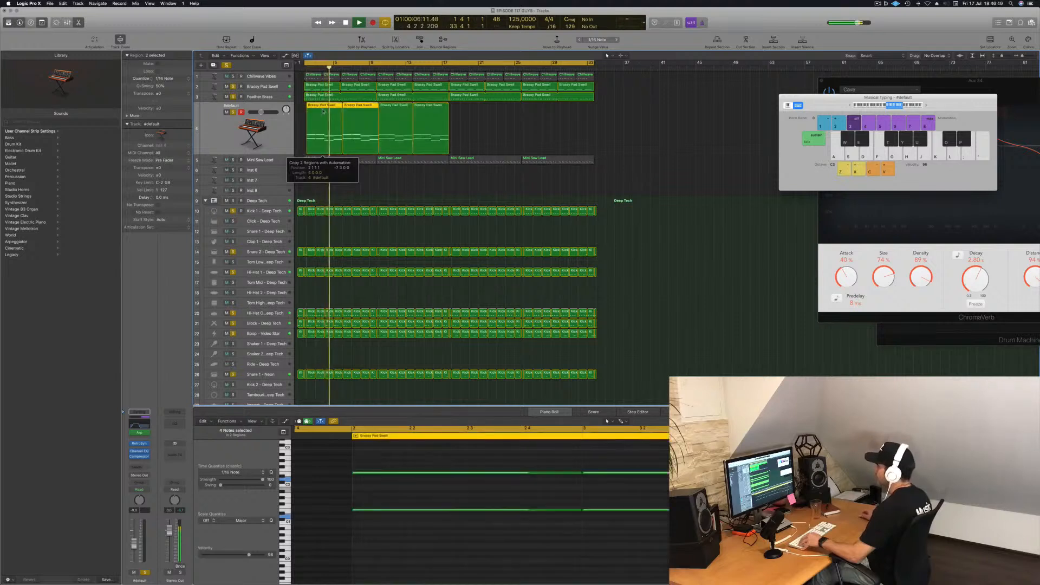
key(super+z)
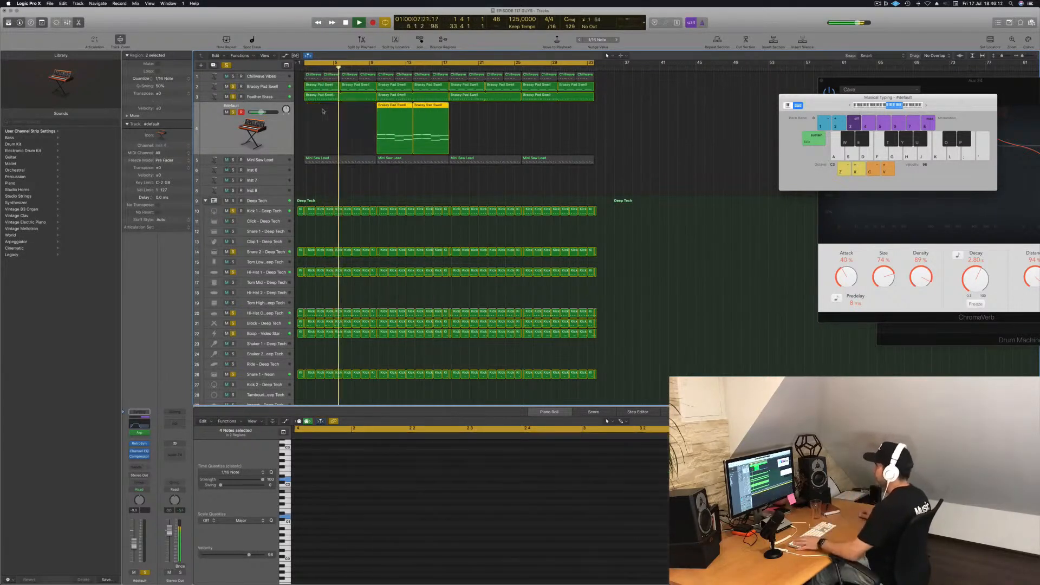
drag(396, 111, 326, 114)
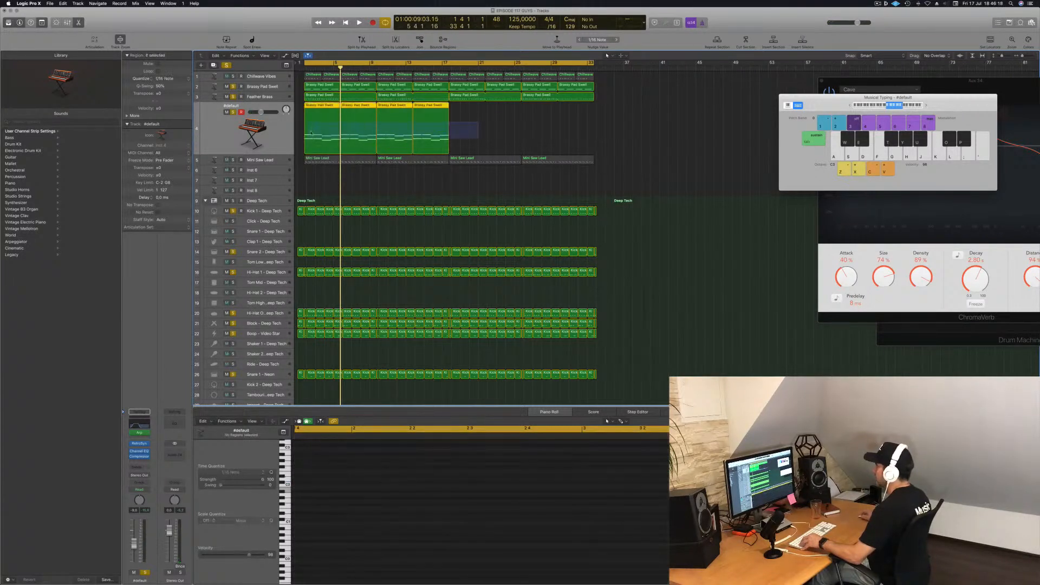
click(319, 105)
drag(333, 109, 465, 118)
- Replay the loop from the start and solo the Mini Saw Lead track along with the other soloed tracks
key(Return)
key(space)
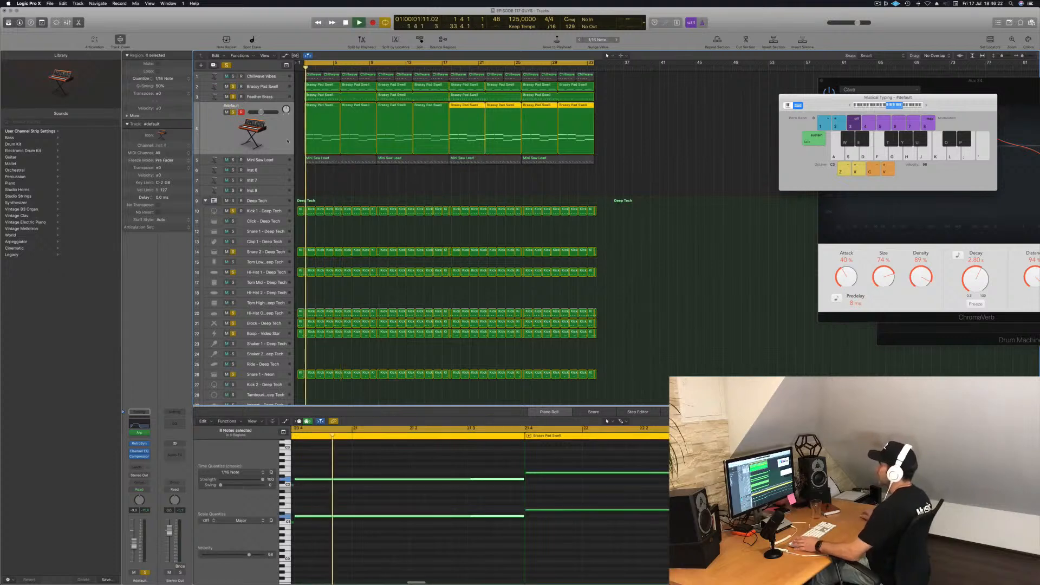
click(228, 138)
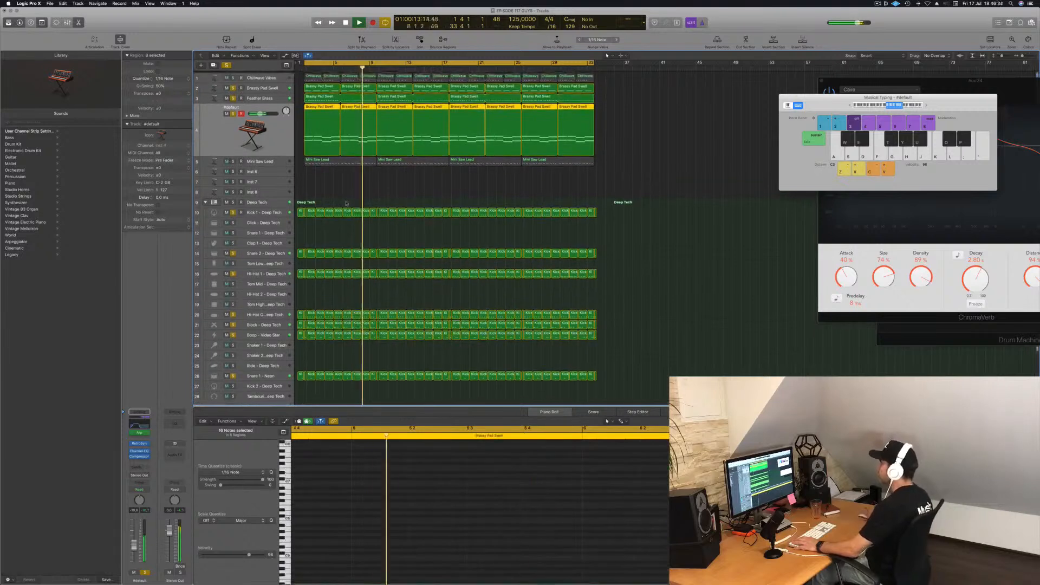
click(267, 160)
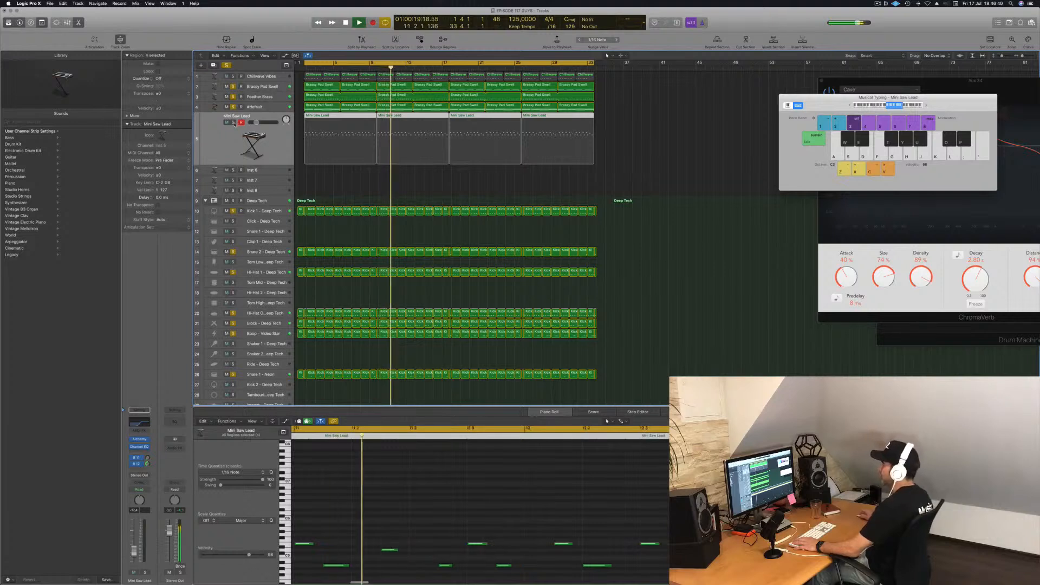
click(233, 122)
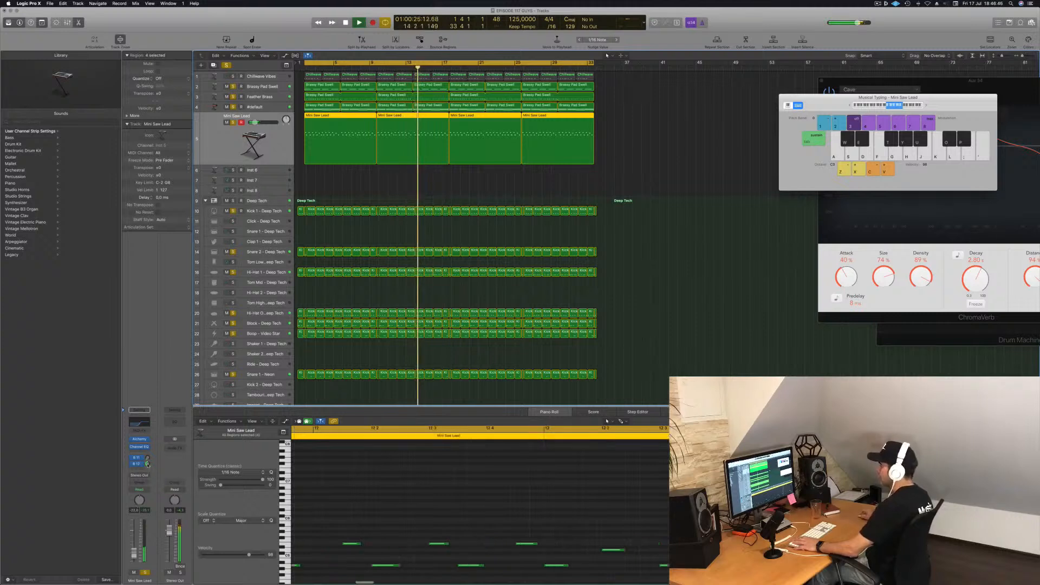
- Adjust the lower bus send of the Mini Saw Lead track while replaying the loop from the start
key(Return)
click(147, 464)
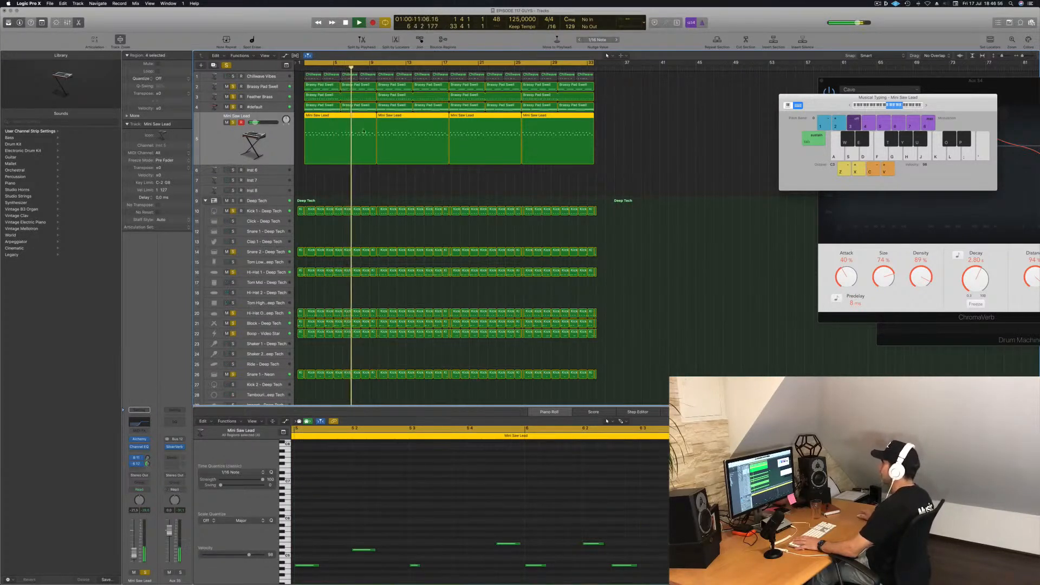
key(Return)
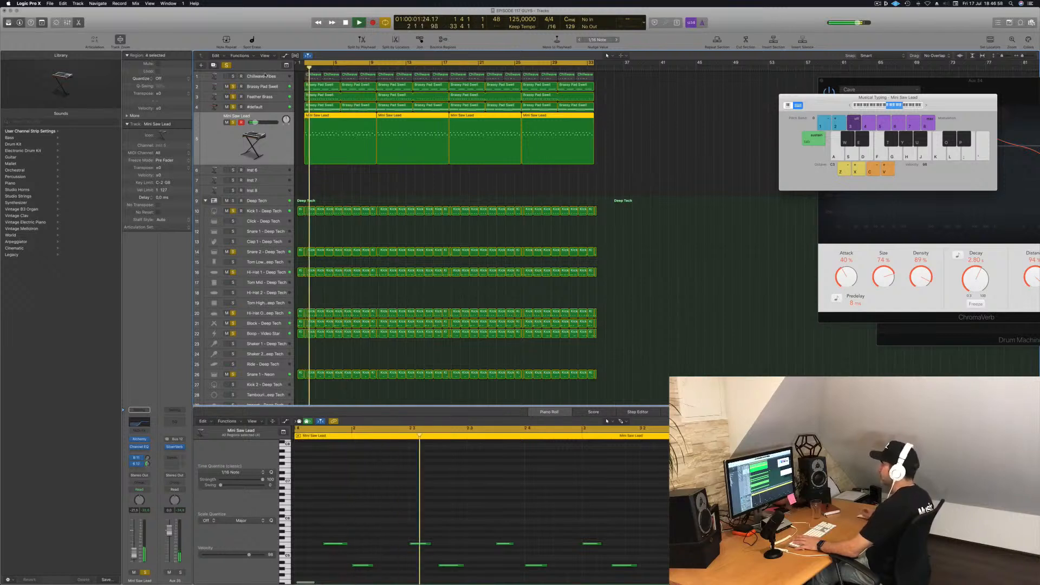
- Turn off all solos and slightly lower the Chillwave Vibes track's volume while replaying the loop from the start
click(265, 76)
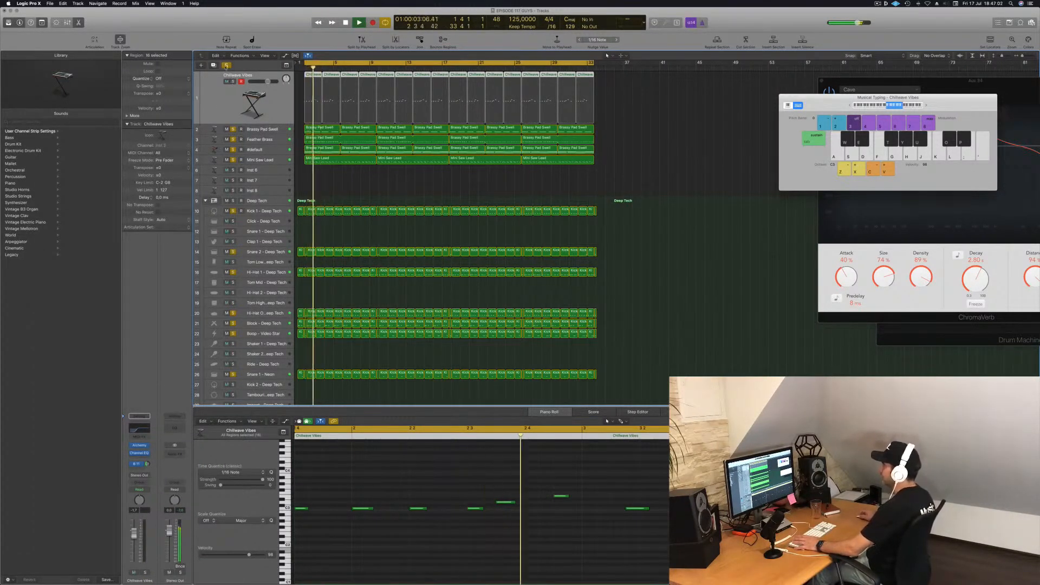
click(226, 65)
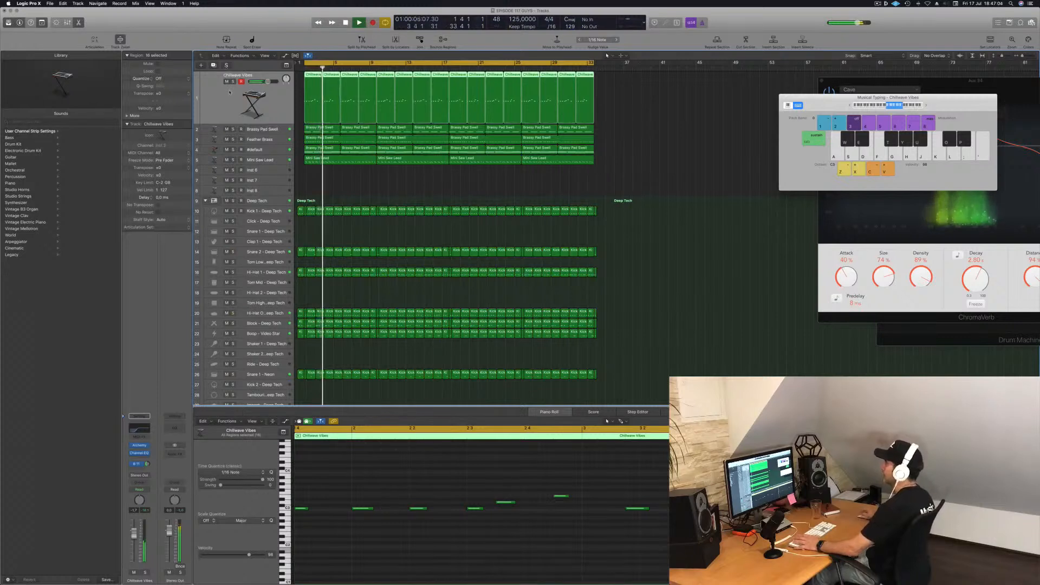
key(Return)
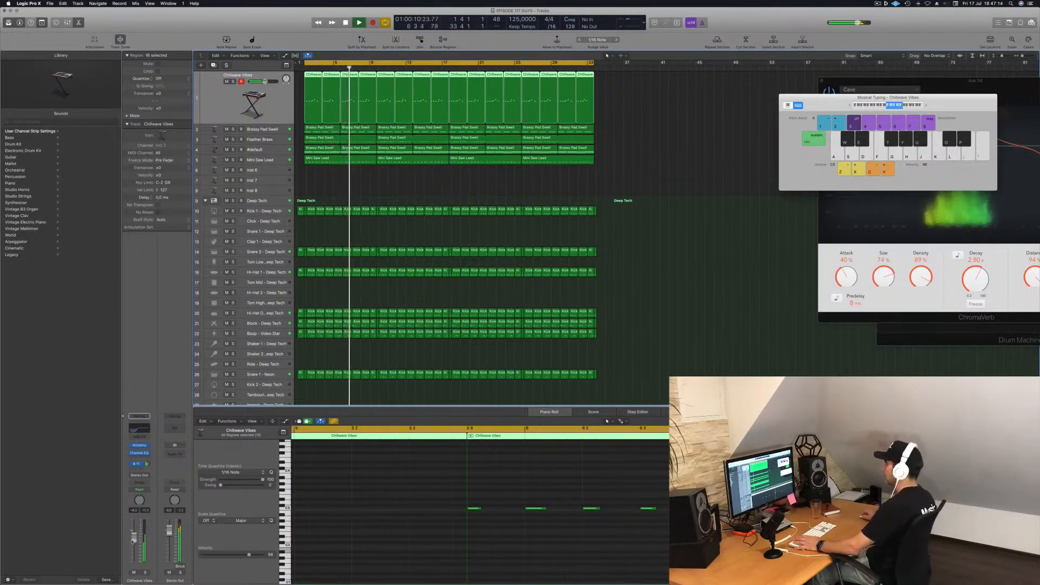
- Examine the notes of the first Mini Saw Lead region in the Piano Roll during playback
click(347, 162)
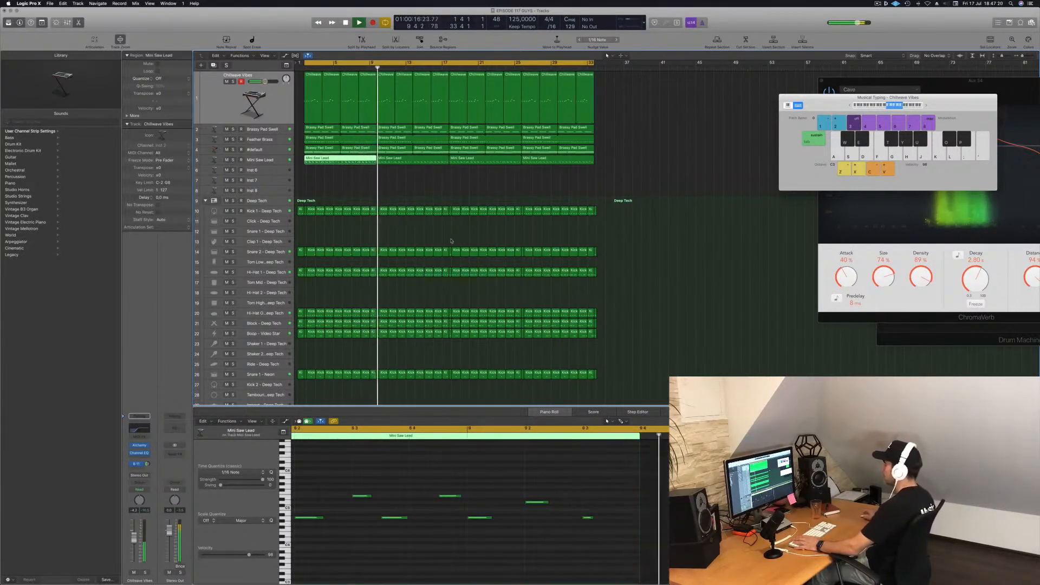
click(319, 163)
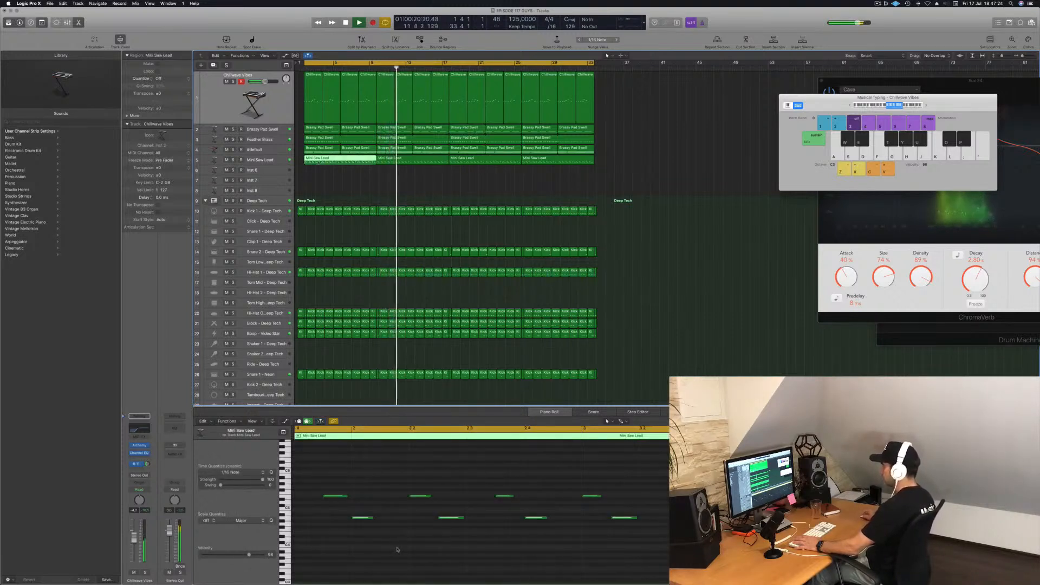
scroll(393, 532, left, 5)
scroll(486, 545, right, 3)
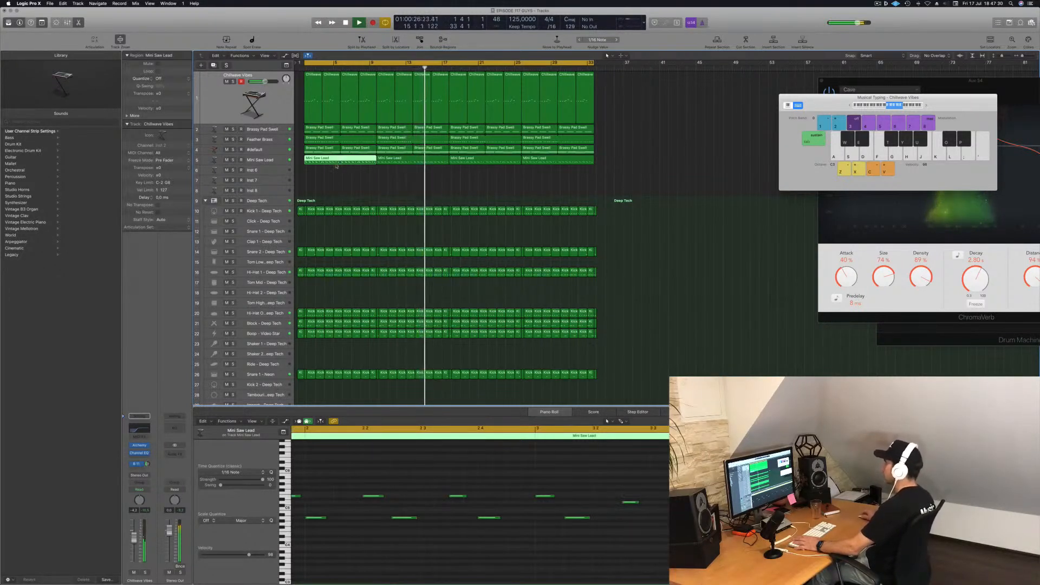
click(334, 184)
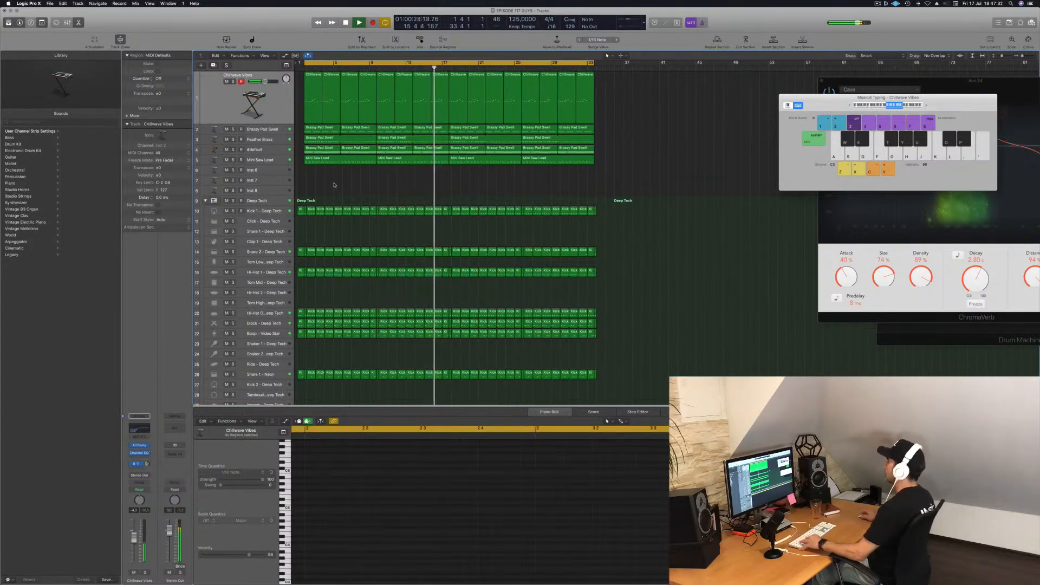